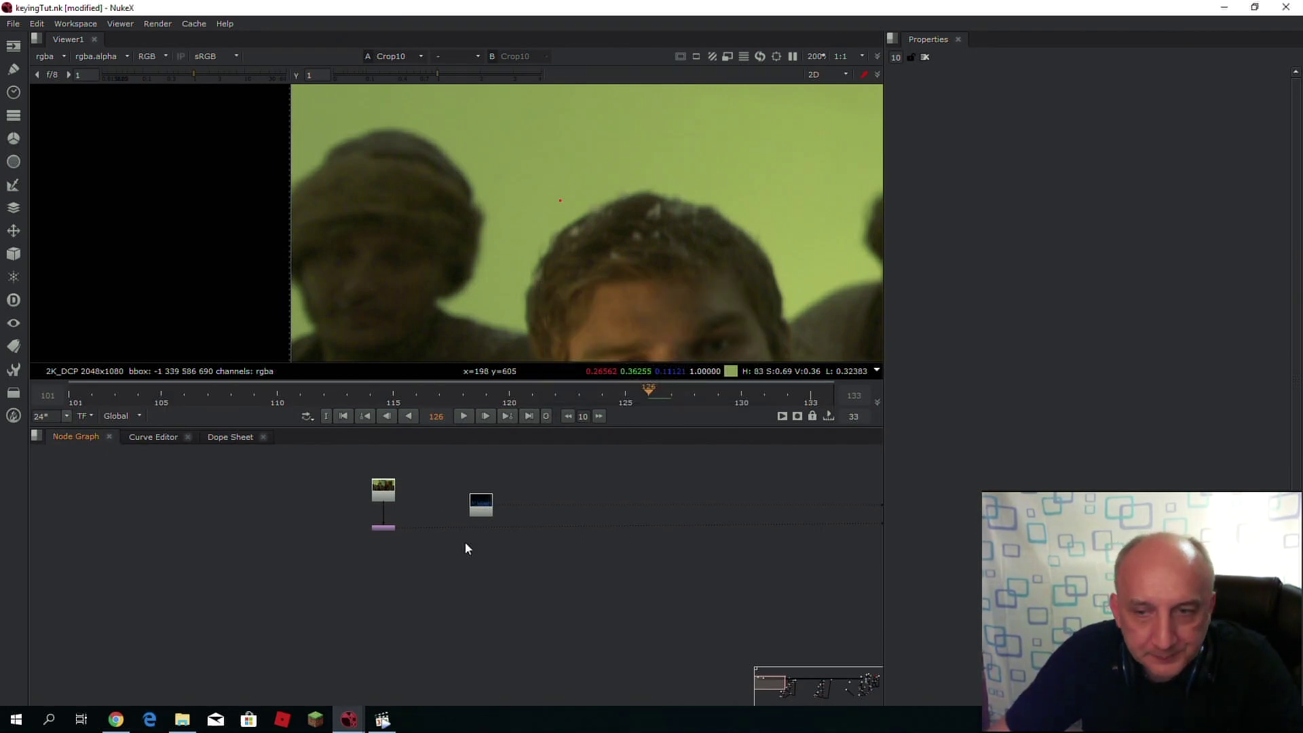
- Zoom and pan the Node Graph so Read18, Read19 and Crop10 sit centred and readable
scroll(390, 551, "up", 3)
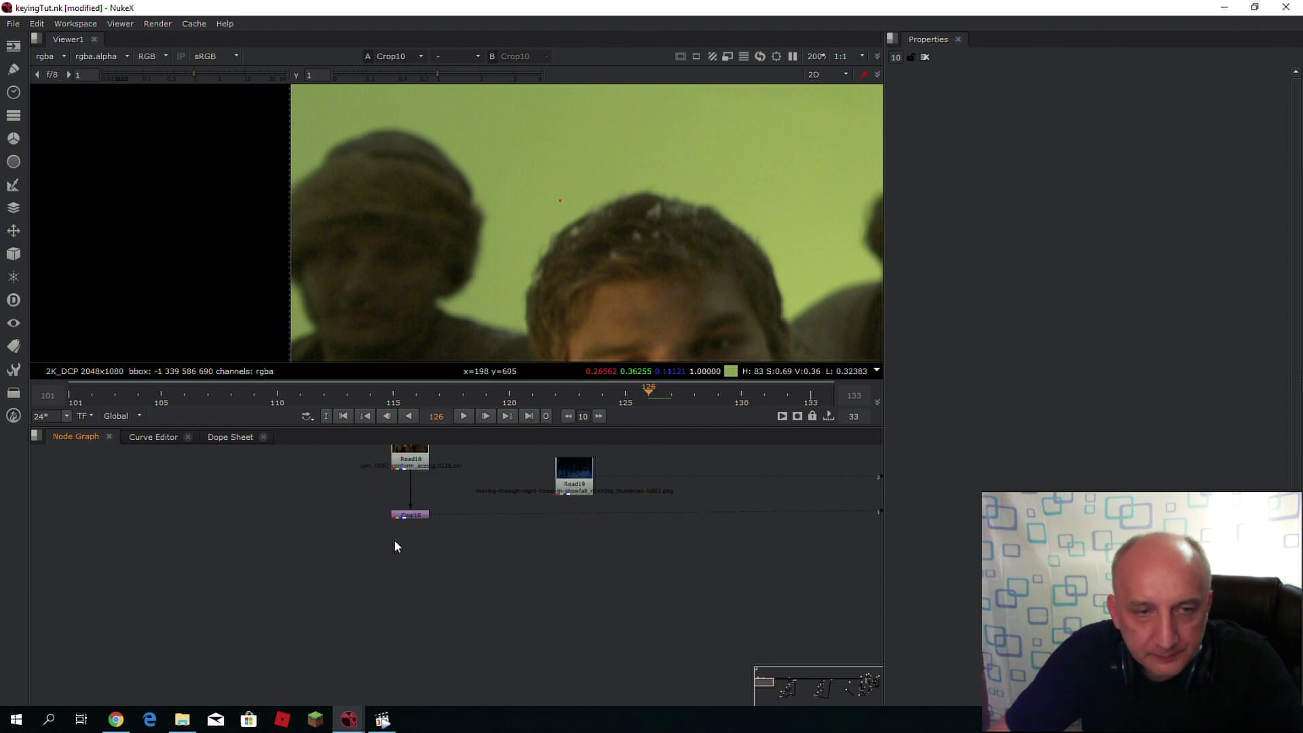
middle_click_drag(458, 544, 450, 572)
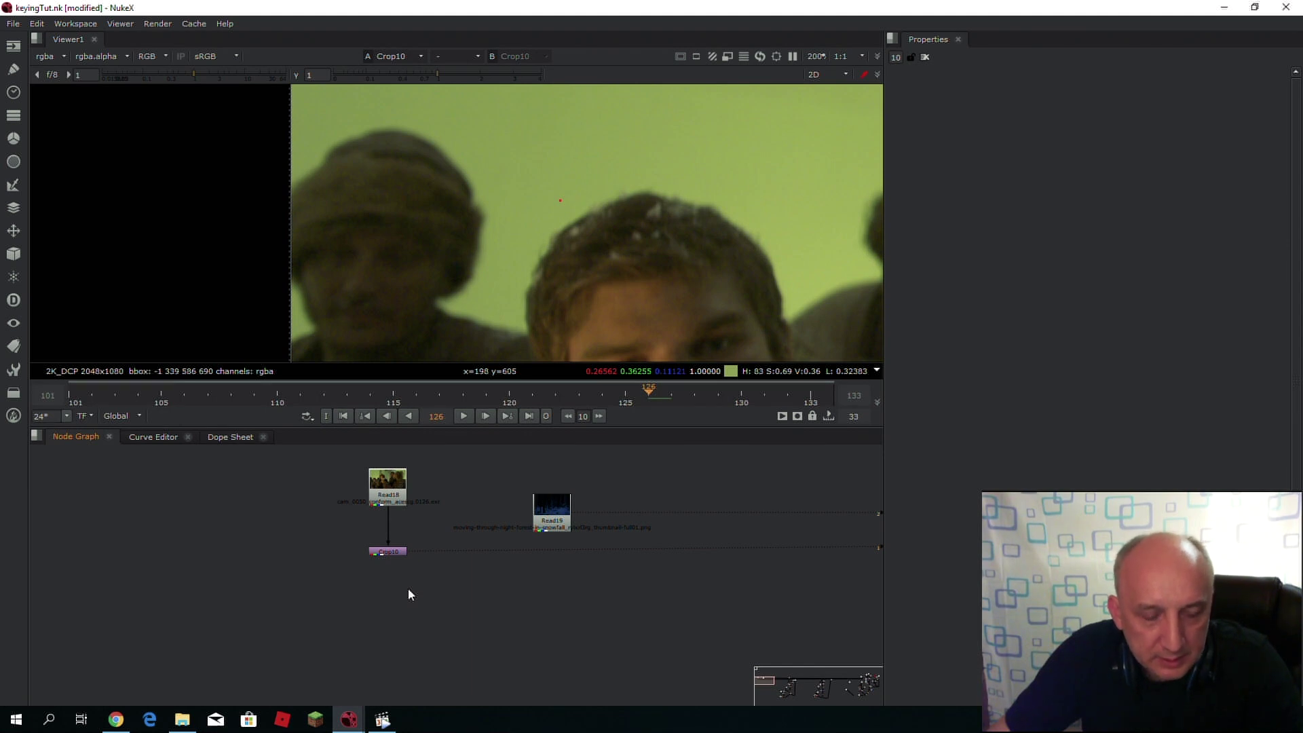
- Add a Keylight node (Keylight16) fed by Crop10, placed to its left
key("Tab")
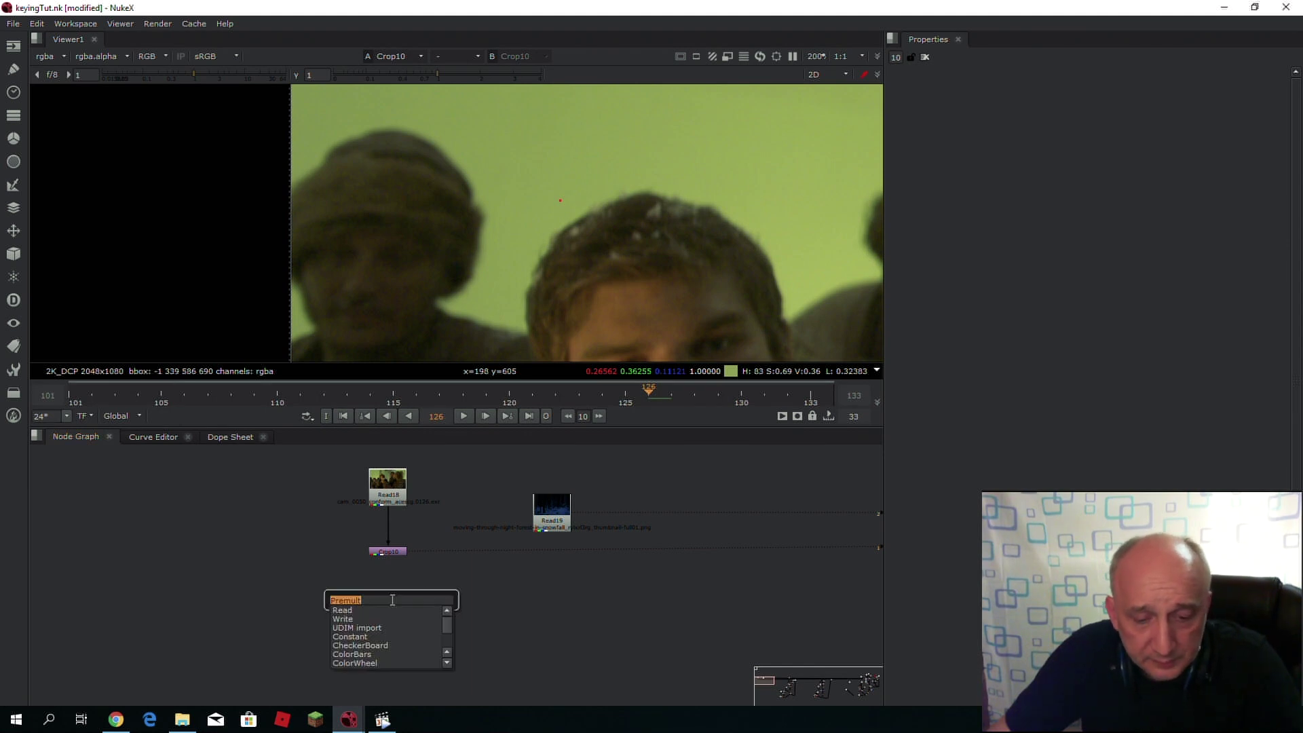
type("kel")
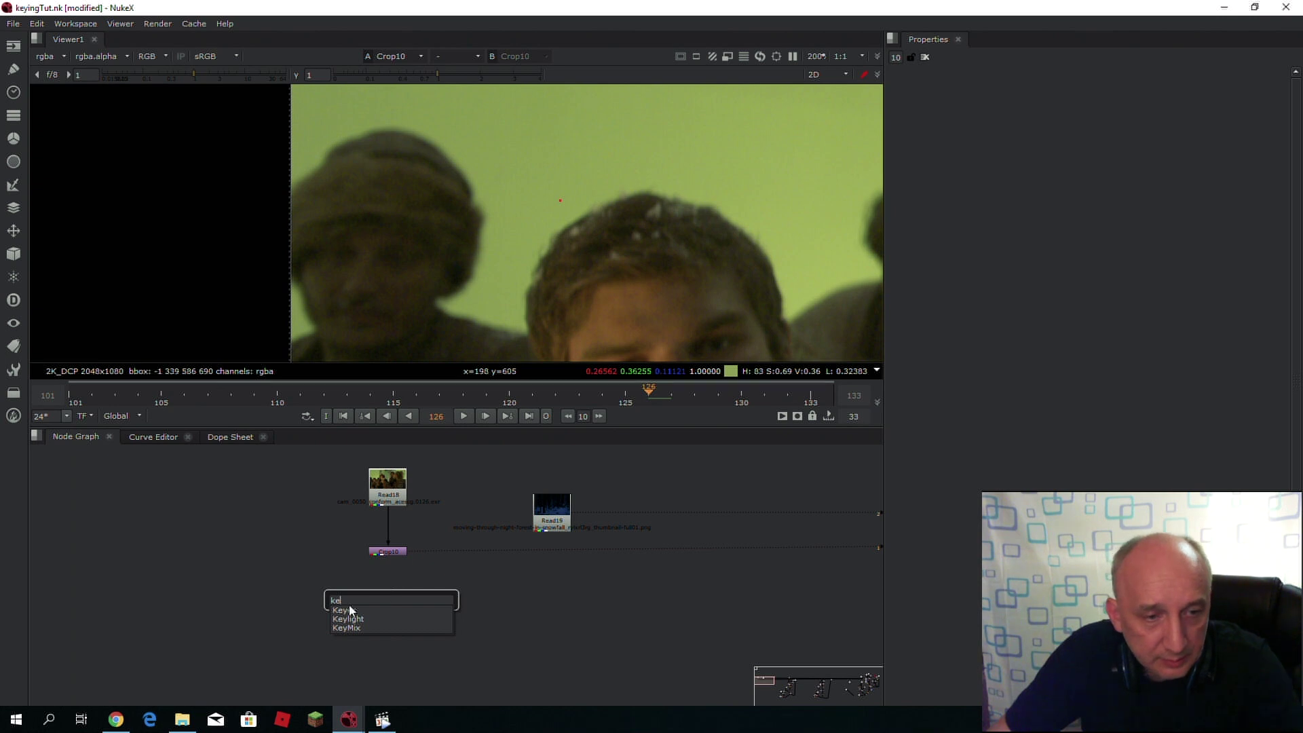
left_click(360, 619)
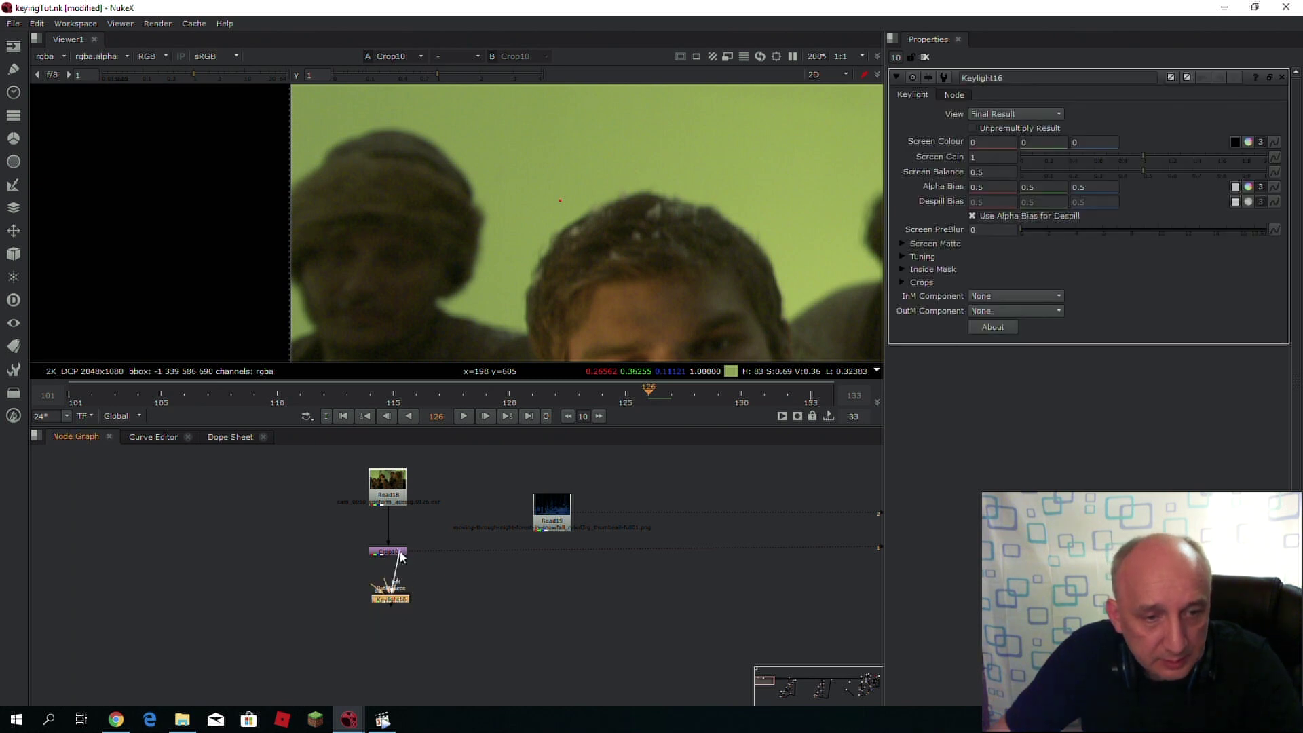
left_click_drag(399, 553, 399, 553)
left_click_drag(389, 597, 342, 591)
left_click(369, 623)
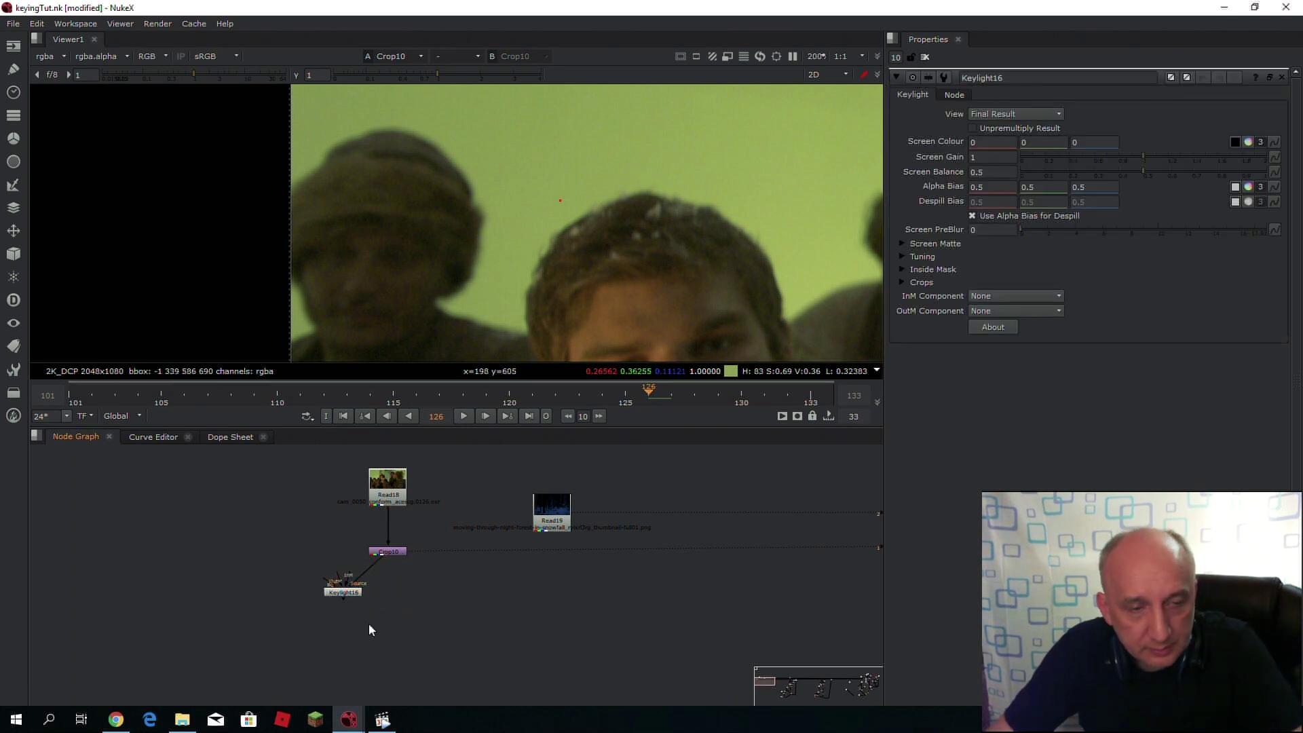
- Add Copy11 copying Keylight16's rgba.alpha onto the Crop10 plate
key("Tab")
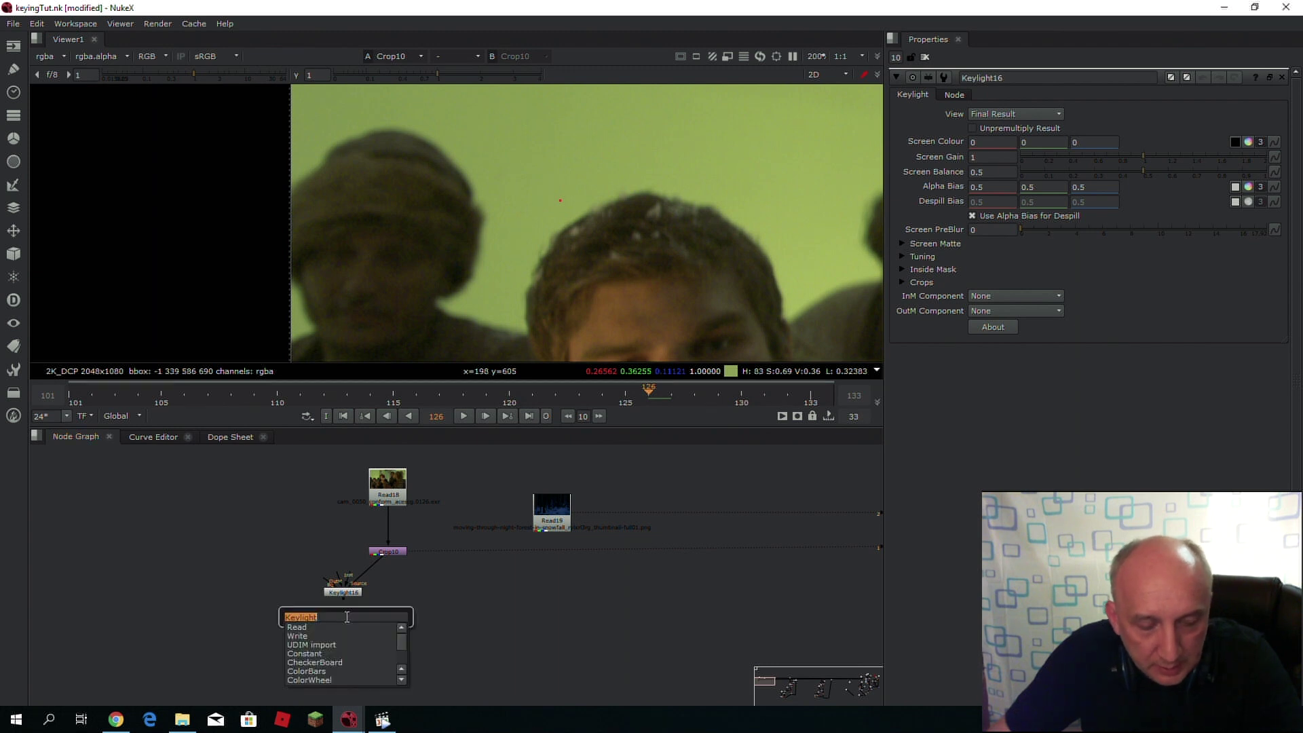
type("cco")
key("BackSpace")
key("BackSpace")
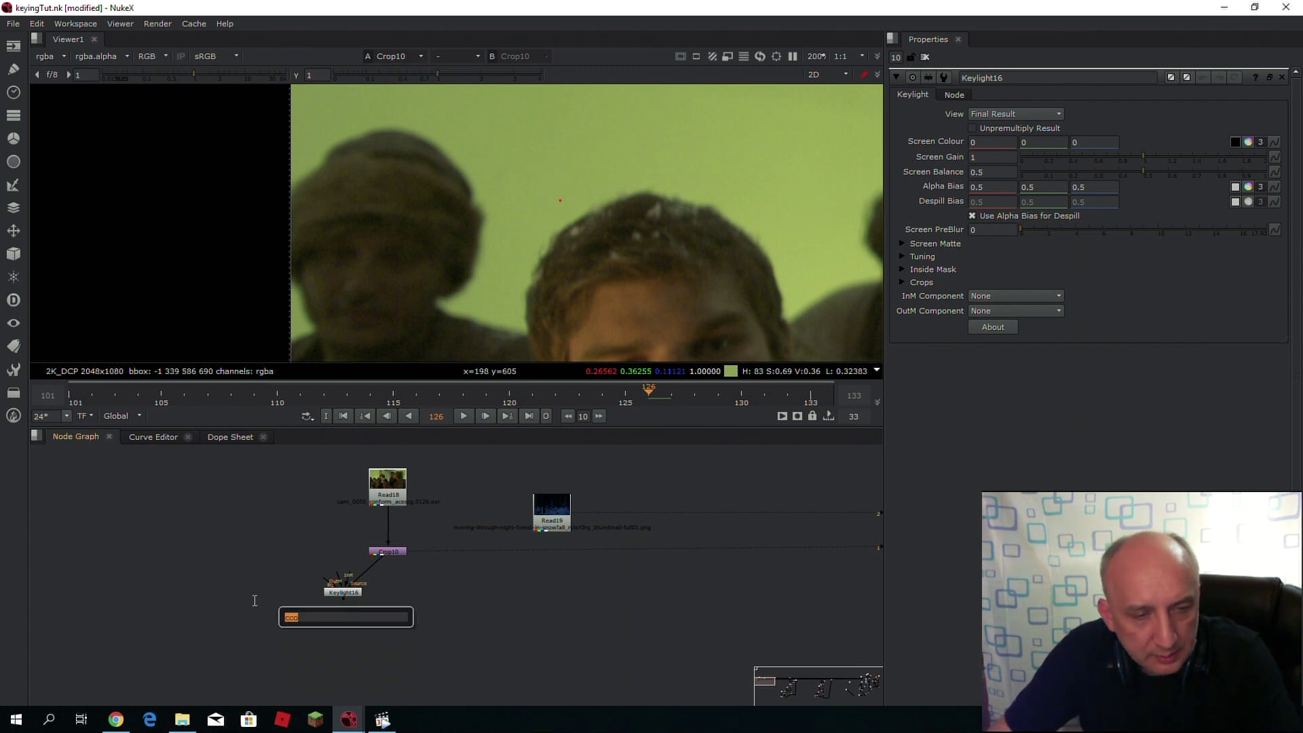
type("opy")
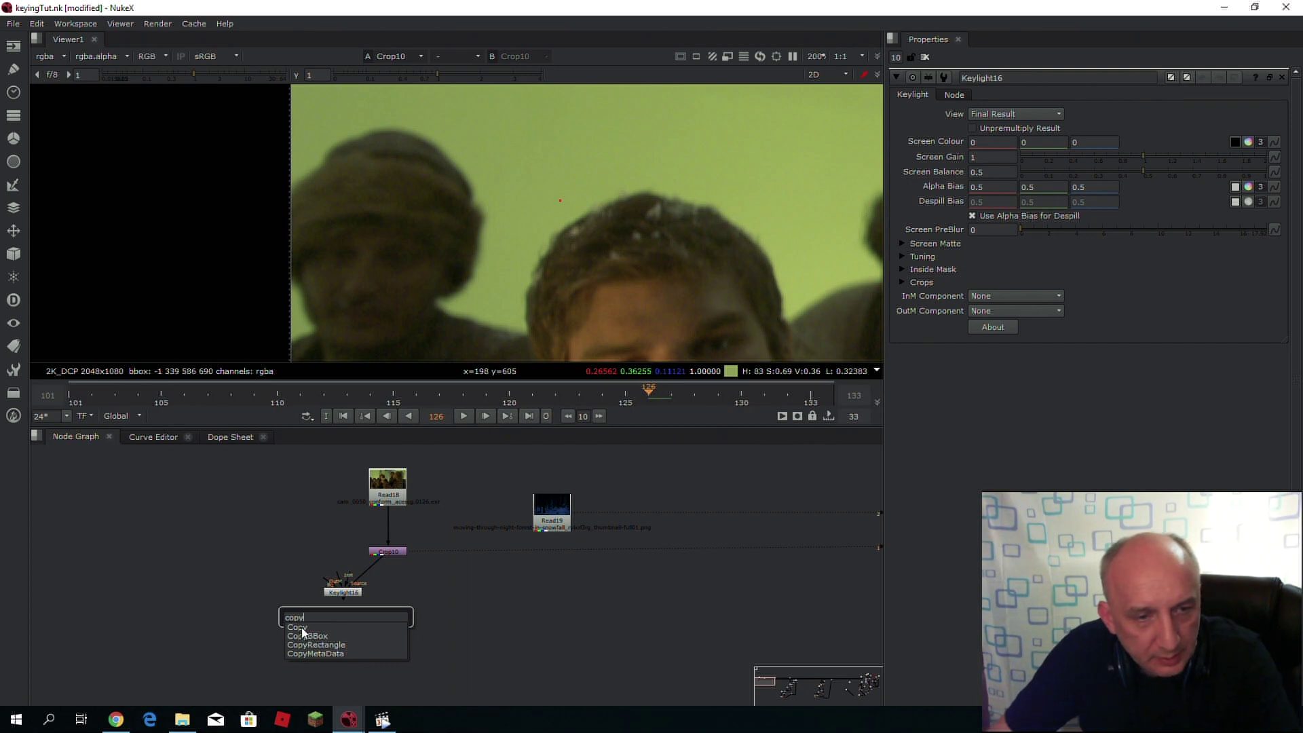
left_click(298, 627)
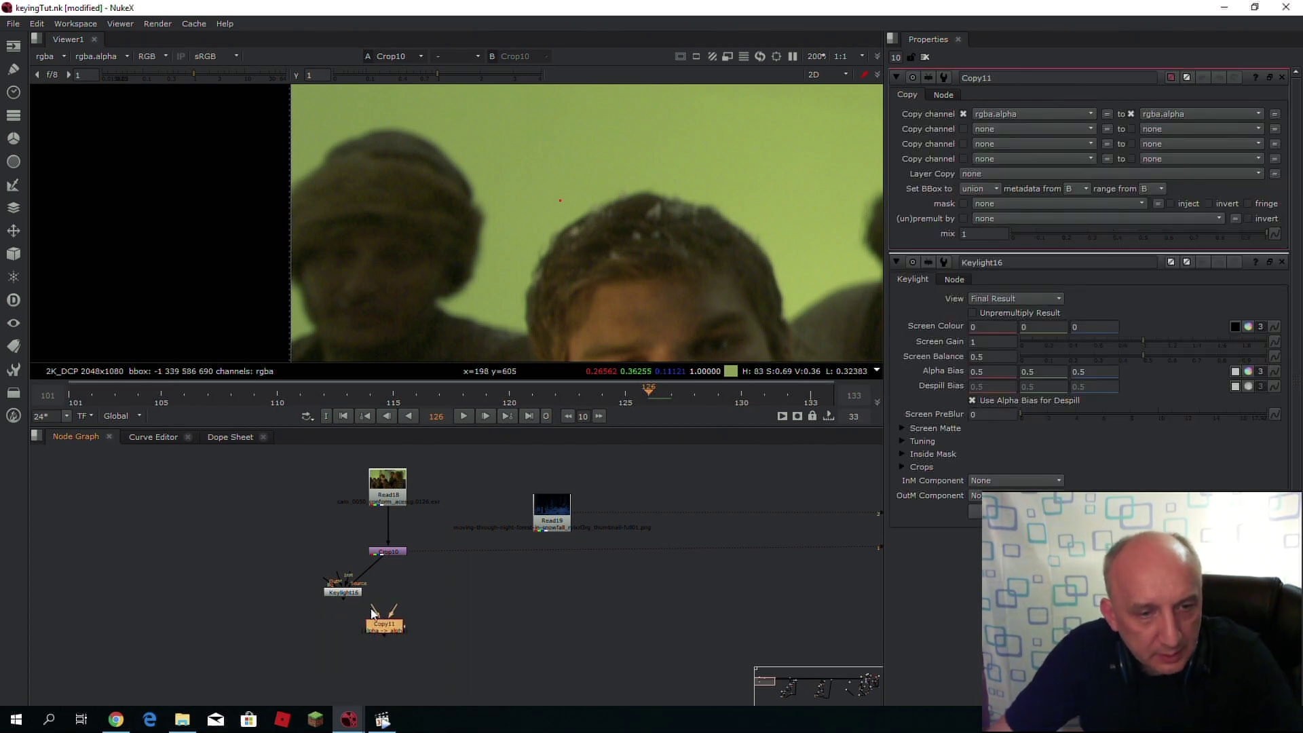
left_click_drag(372, 609, 386, 553)
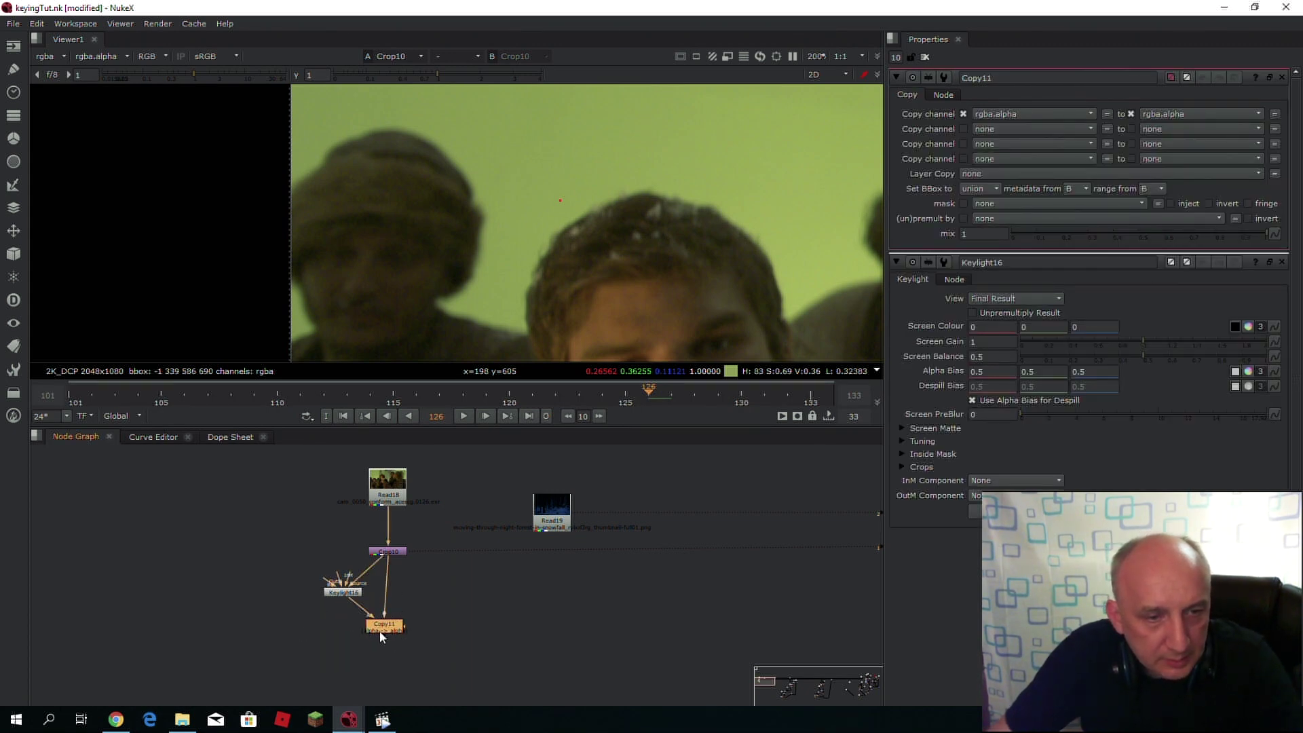
double_click(344, 592)
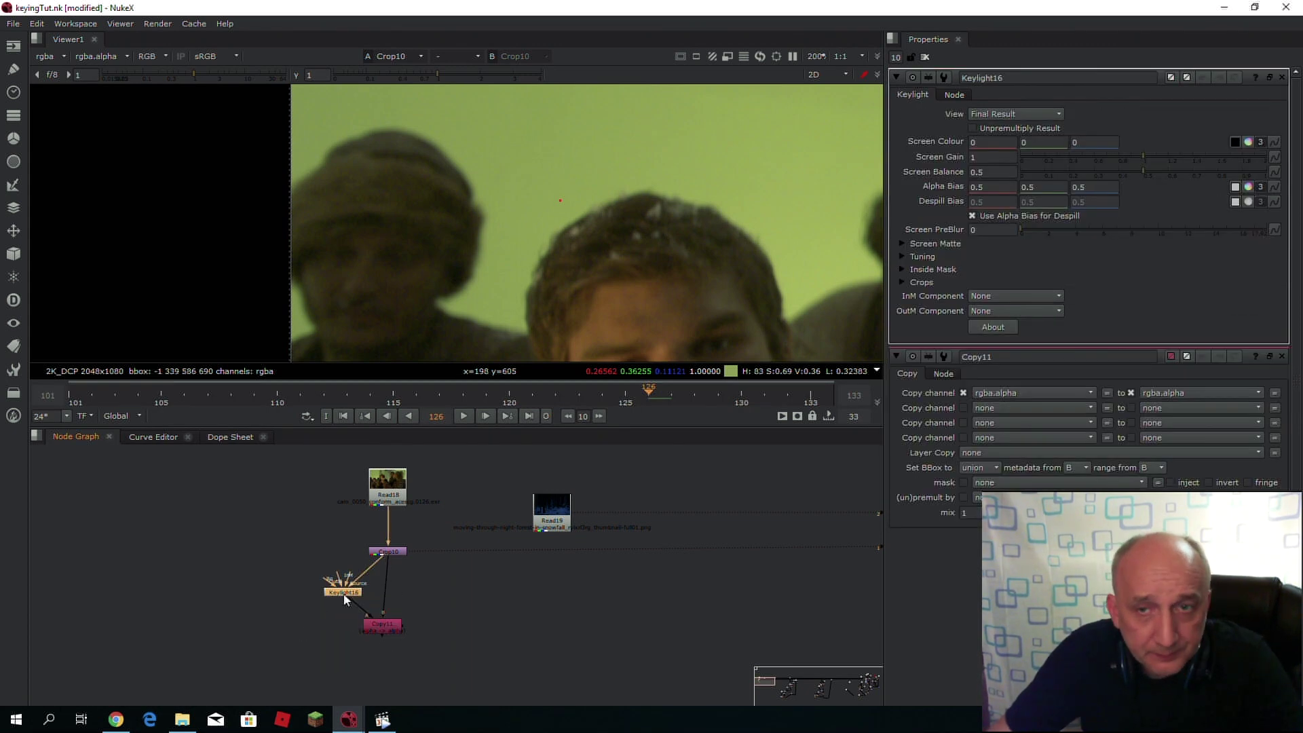
- Sample the green backing as Keylight16's screen colour, checking the alpha
left_click(1236, 142)
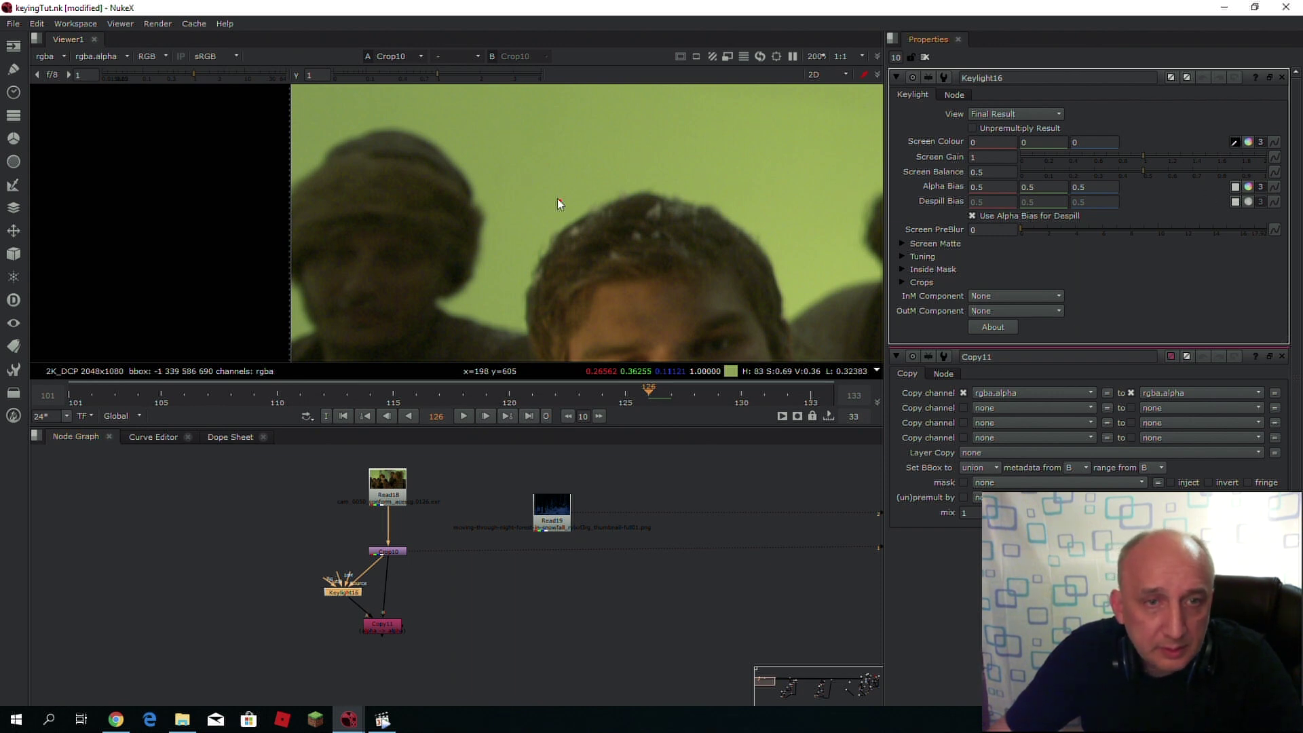
left_click(554, 204, "ctrl")
key("a")
left_click(503, 226, "ctrl")
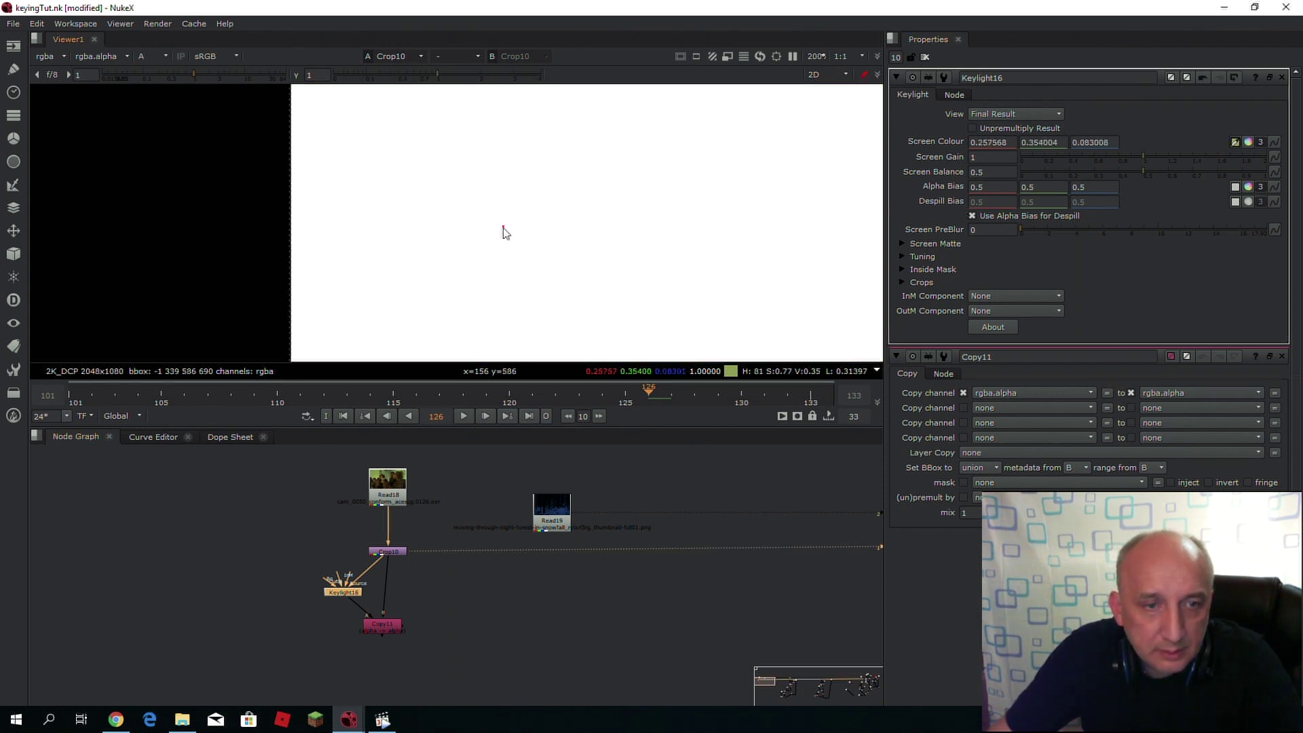
left_click(508, 225, "ctrl")
key("1")
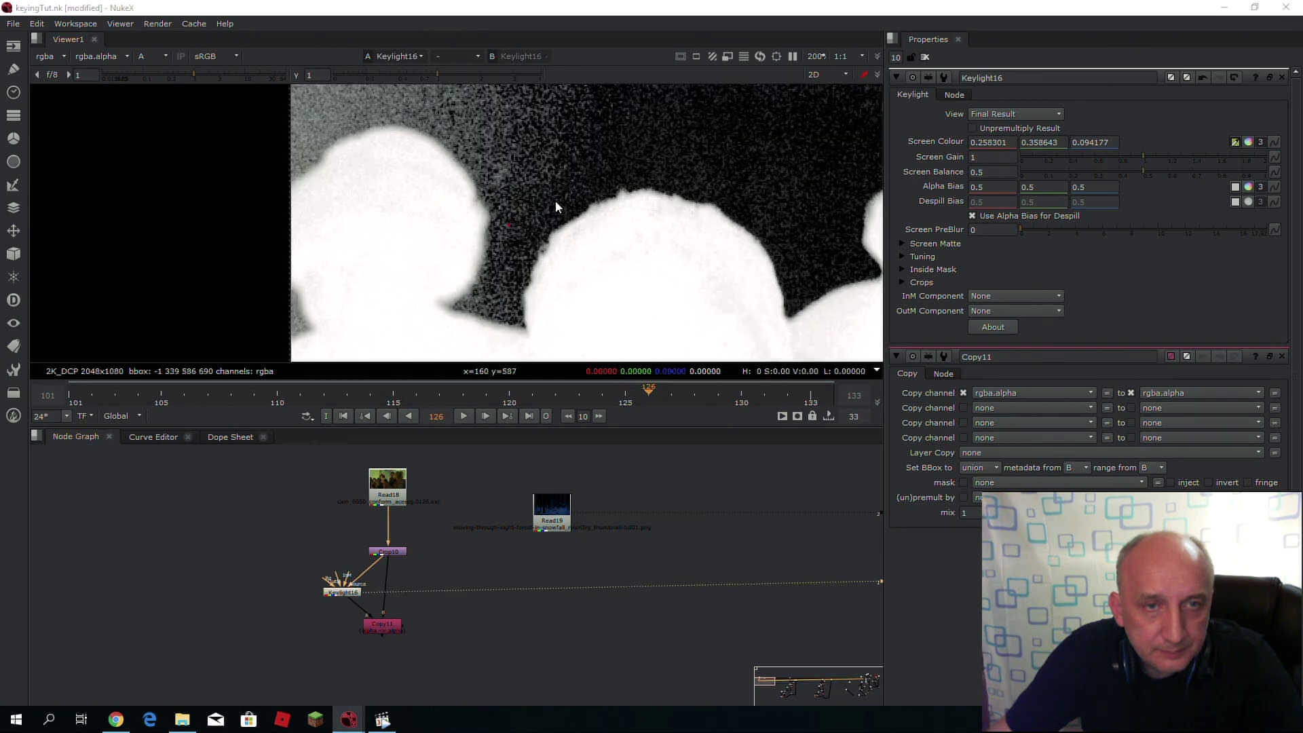
- Refine the green screen-colour pick and raise Screen Gain to 1.32
mouse_move(555, 201)
left_mouse_down("ctrl")
mouse_move(524, 217)
mouse_move(549, 204)
left_mouse_up("ctrl")
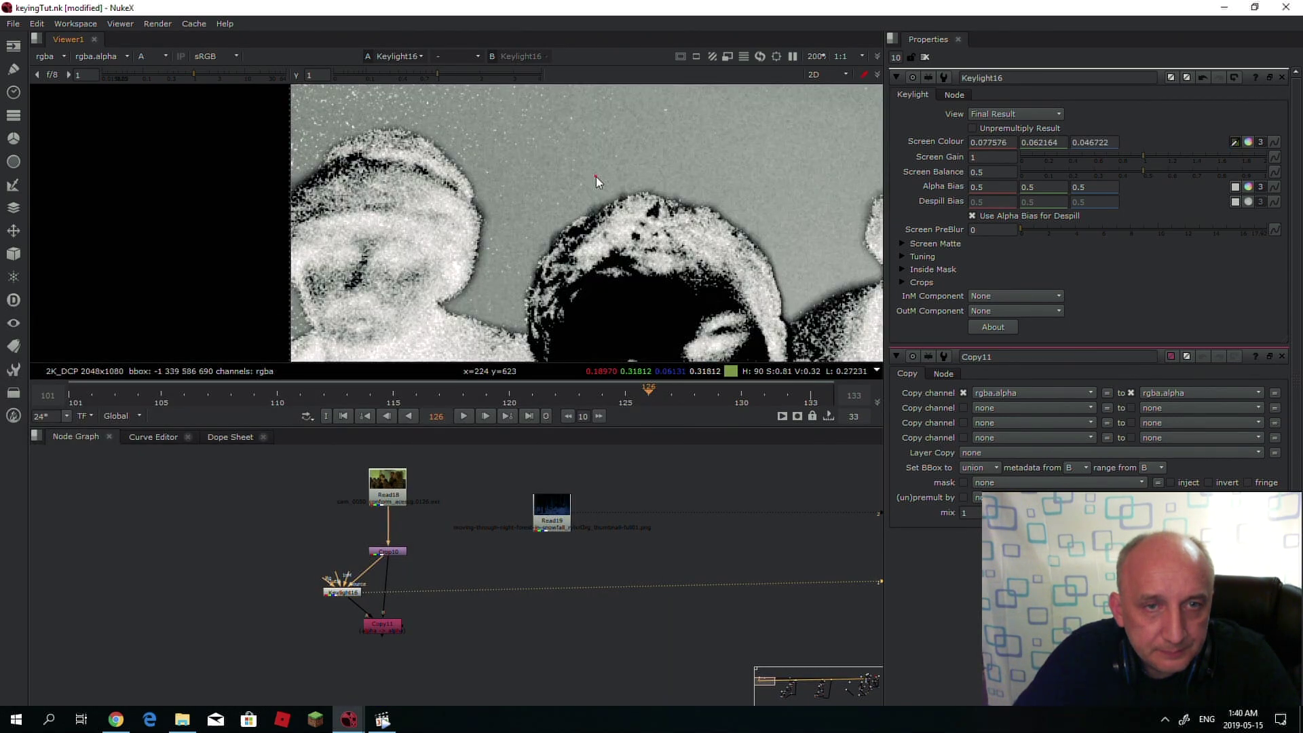
left_click(667, 172, "ctrl")
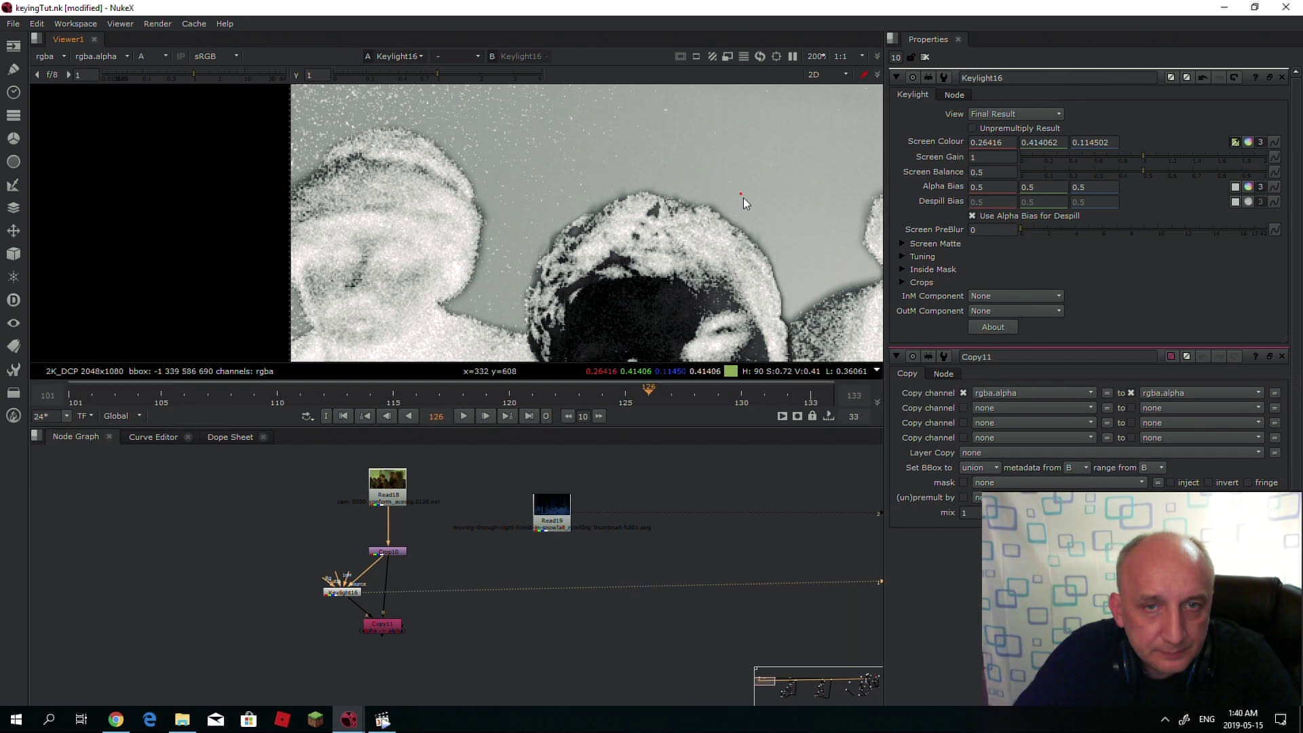
left_click(757, 210, "ctrl")
left_click(757, 210, "ctrl")
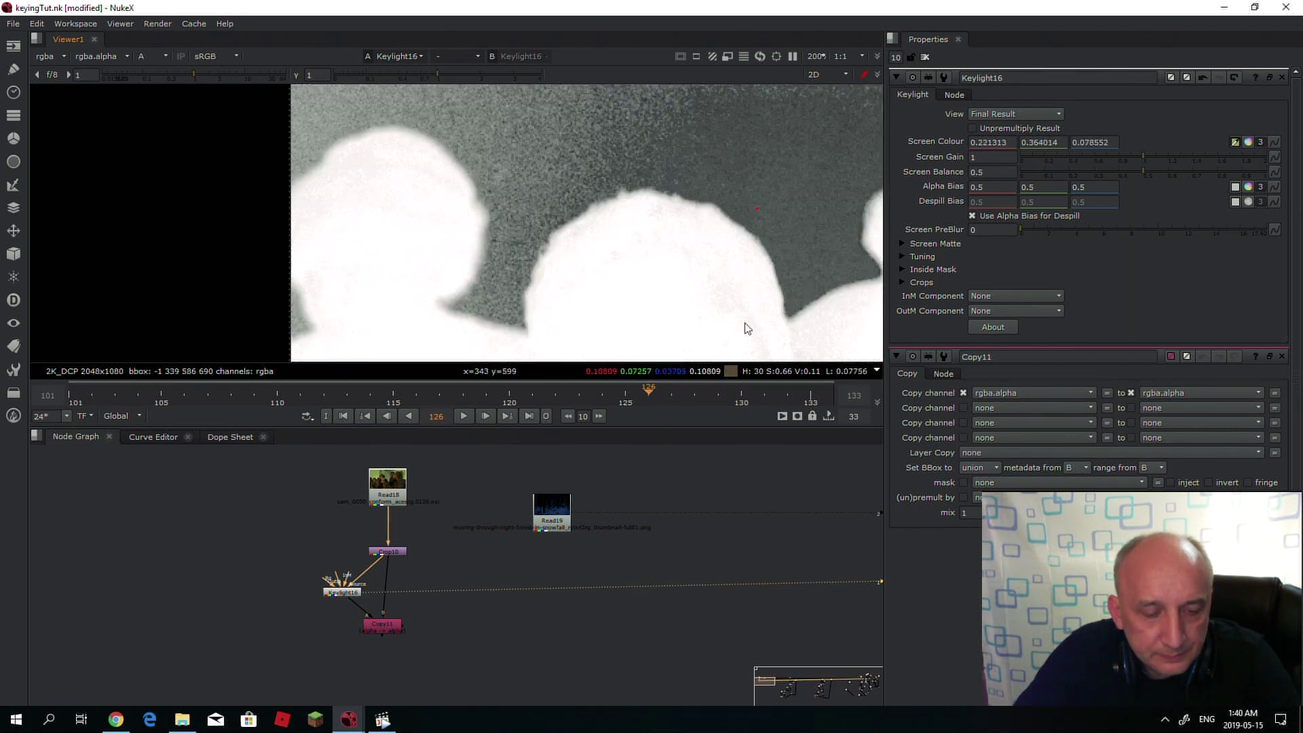
left_click_drag(1141, 156, 1183, 155)
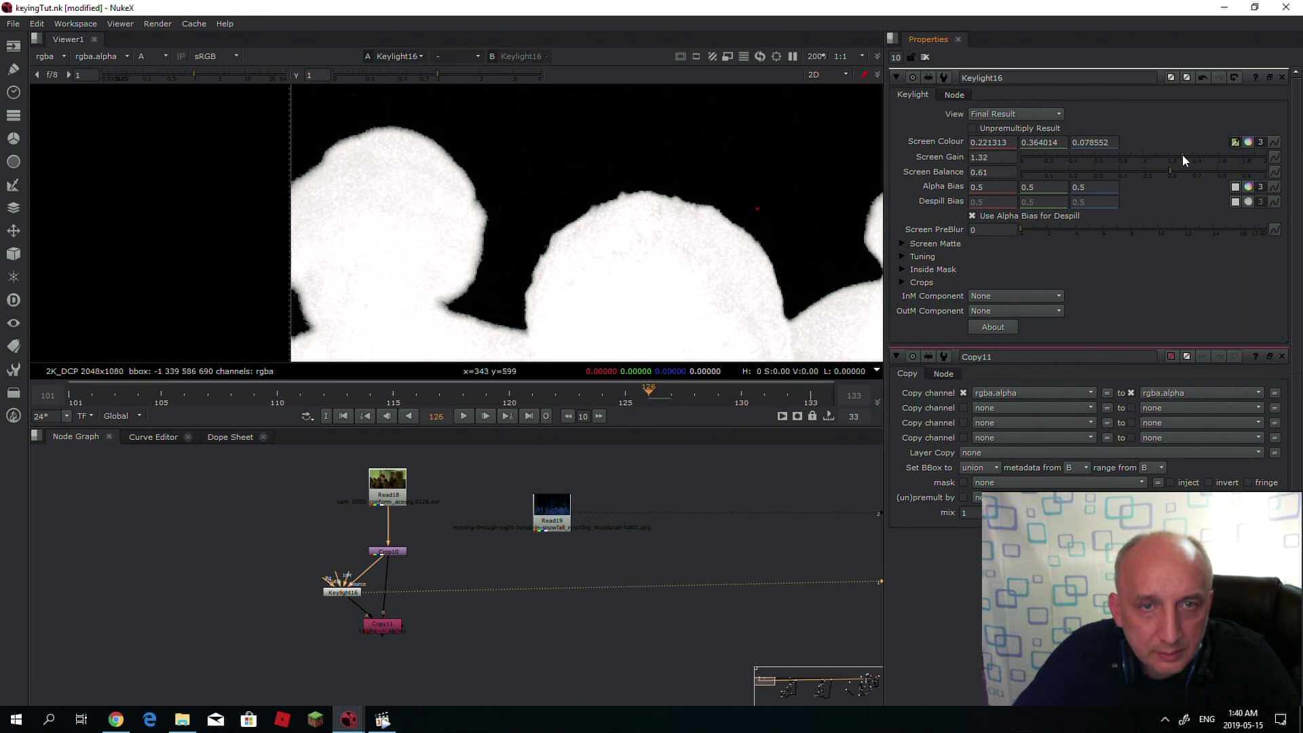
- Add Premult10 under Copy11 and view its premultiplied result
left_click(384, 625)
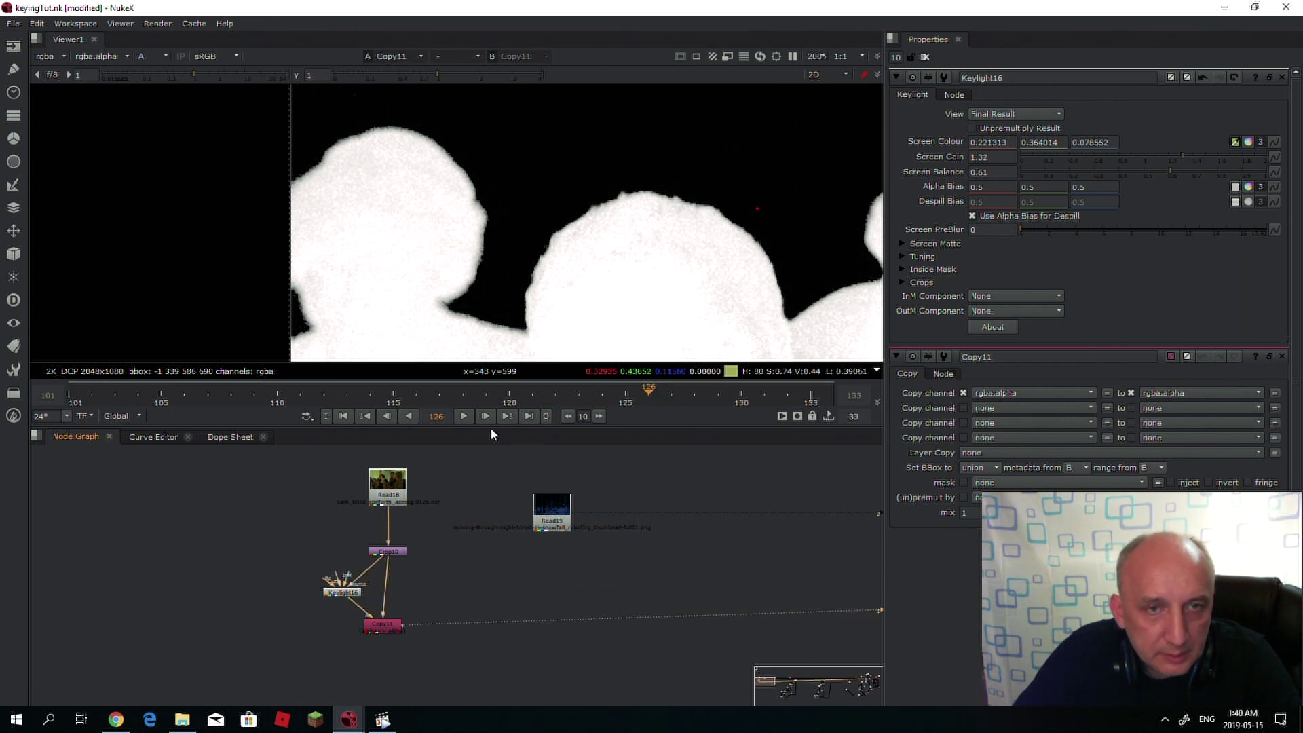
key("1")
key("a")
key("Tab")
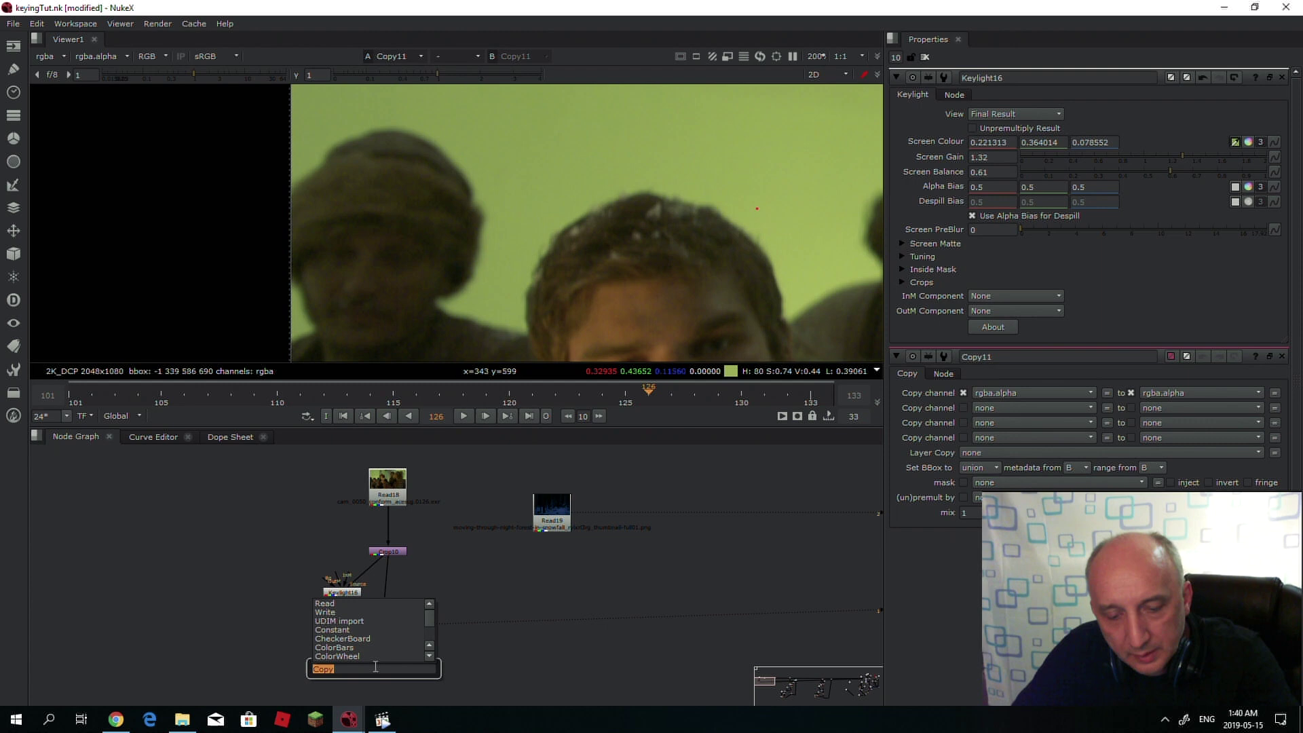
type("prem")
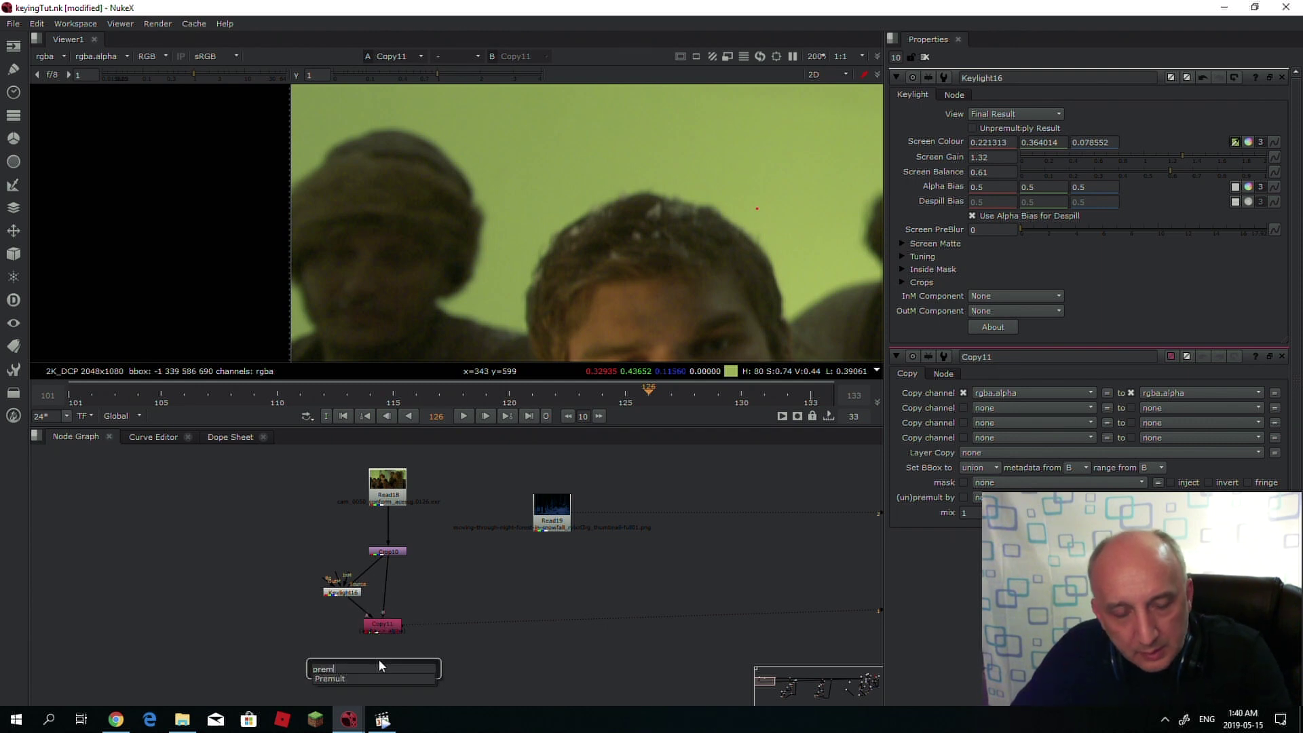
left_click(345, 678)
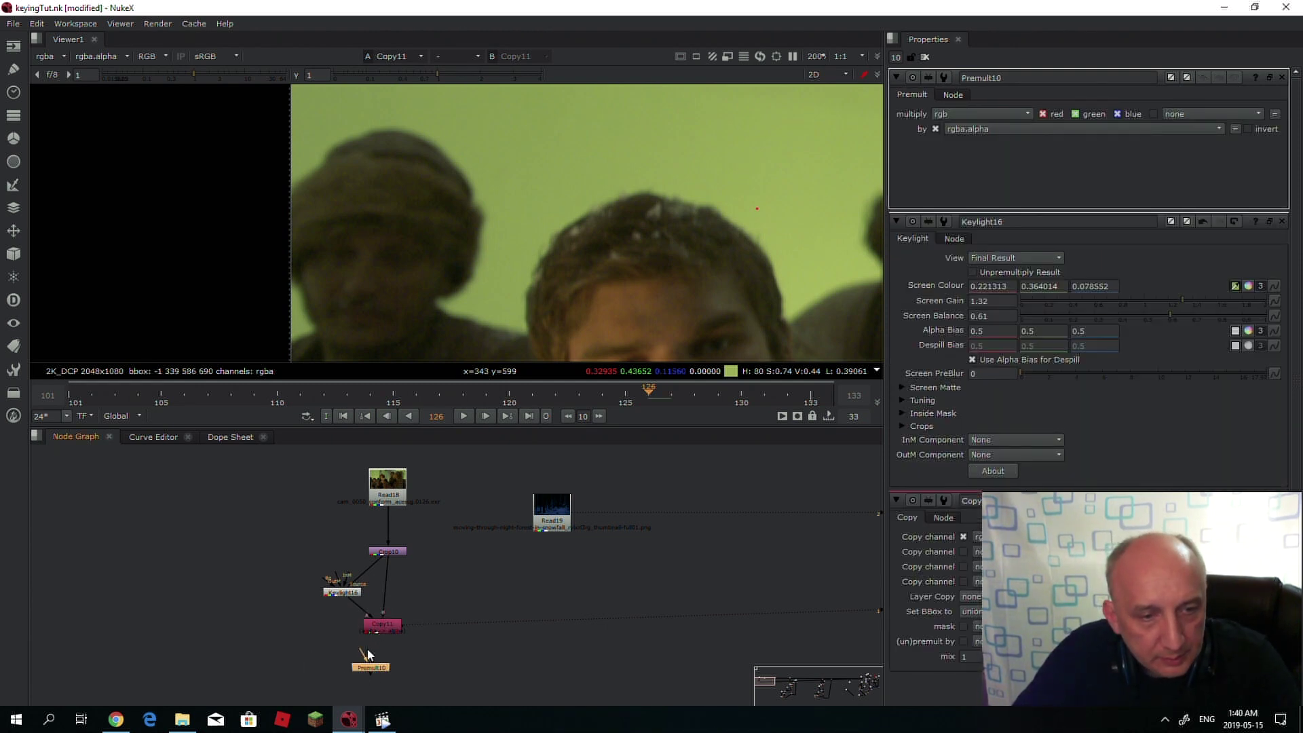
left_click_drag(366, 649, 390, 663)
key("1")
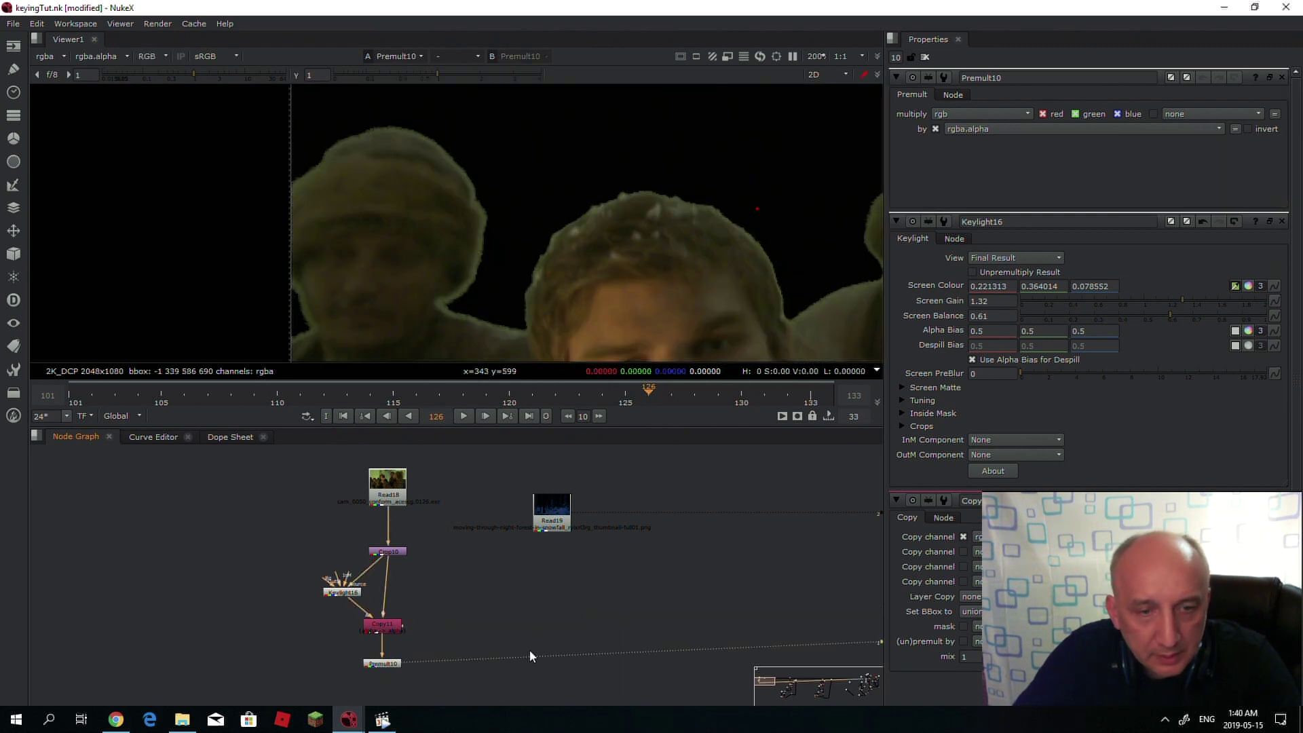
- Merge Premult10 over Read19 with an over-mode Merge8
left_click(530, 648)
key("m")
left_click_drag(542, 639, 384, 663)
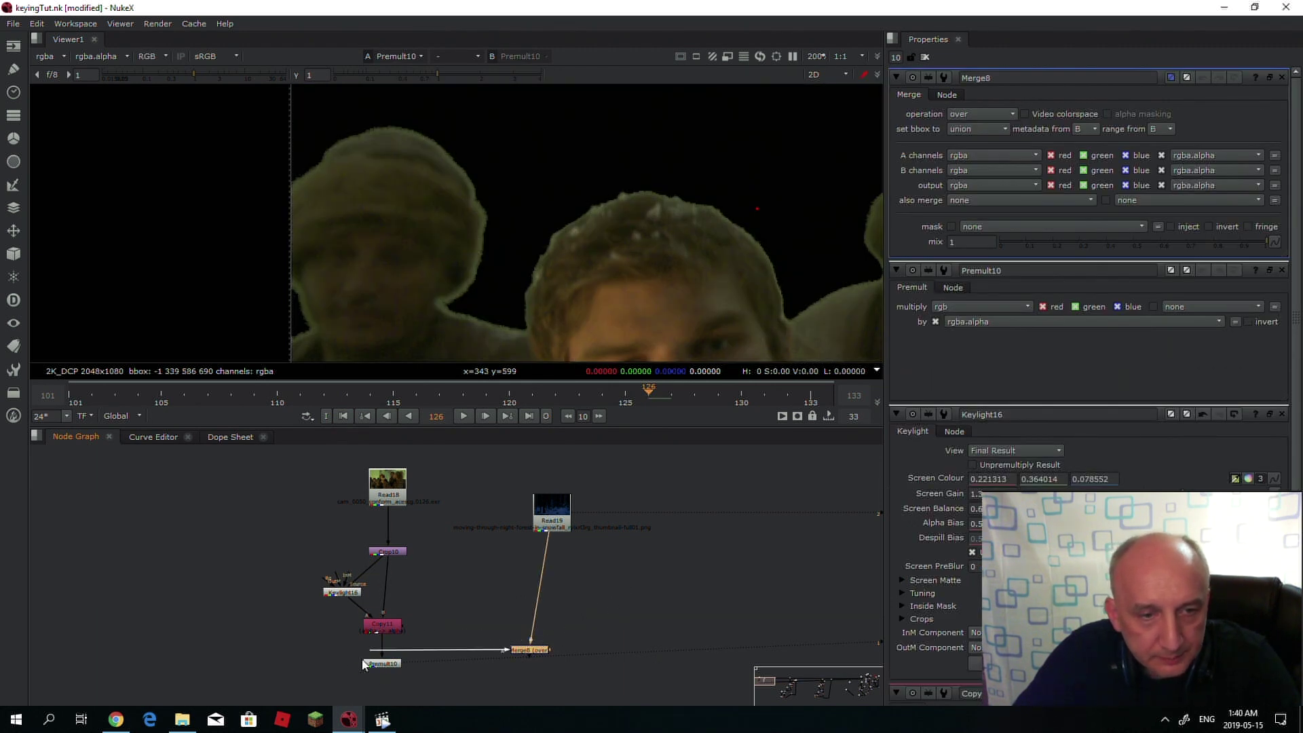
left_click(528, 650)
key("1")
scroll(494, 212, "up", 5)
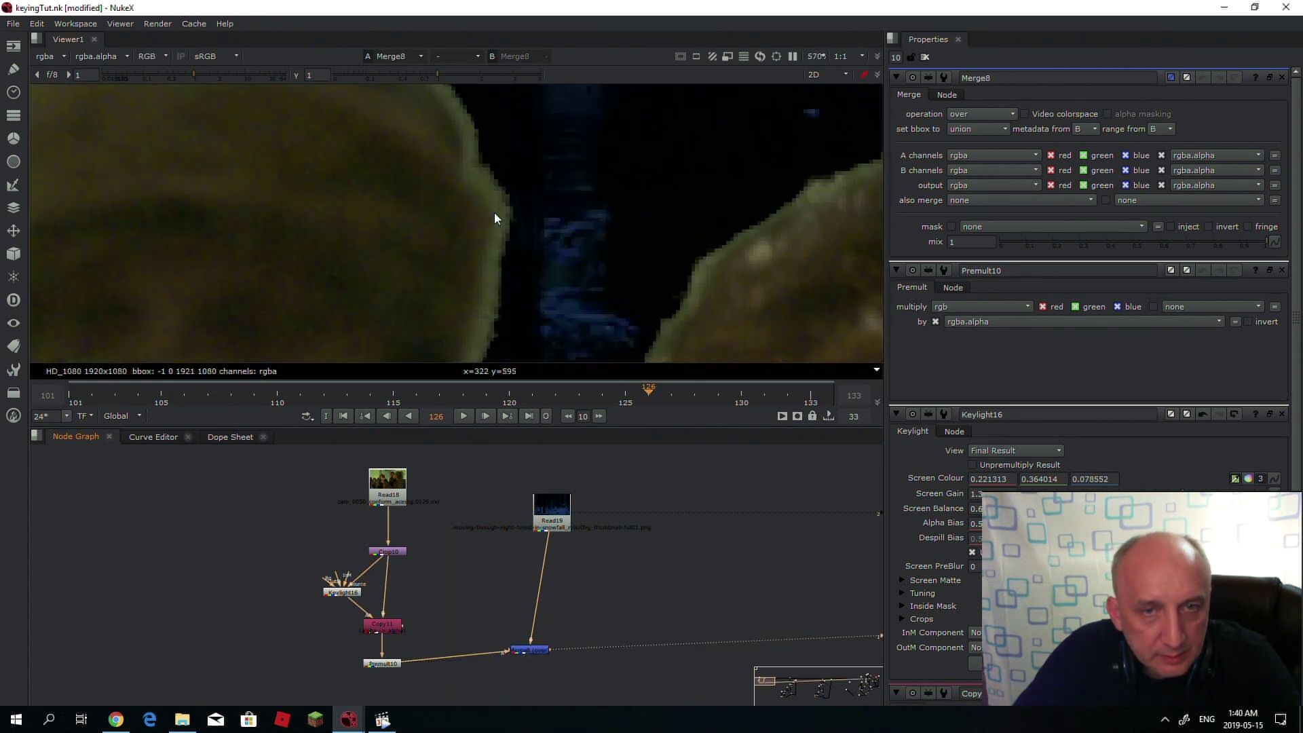
scroll(494, 211, "down", 4)
middle_click_drag(697, 285, 633, 306)
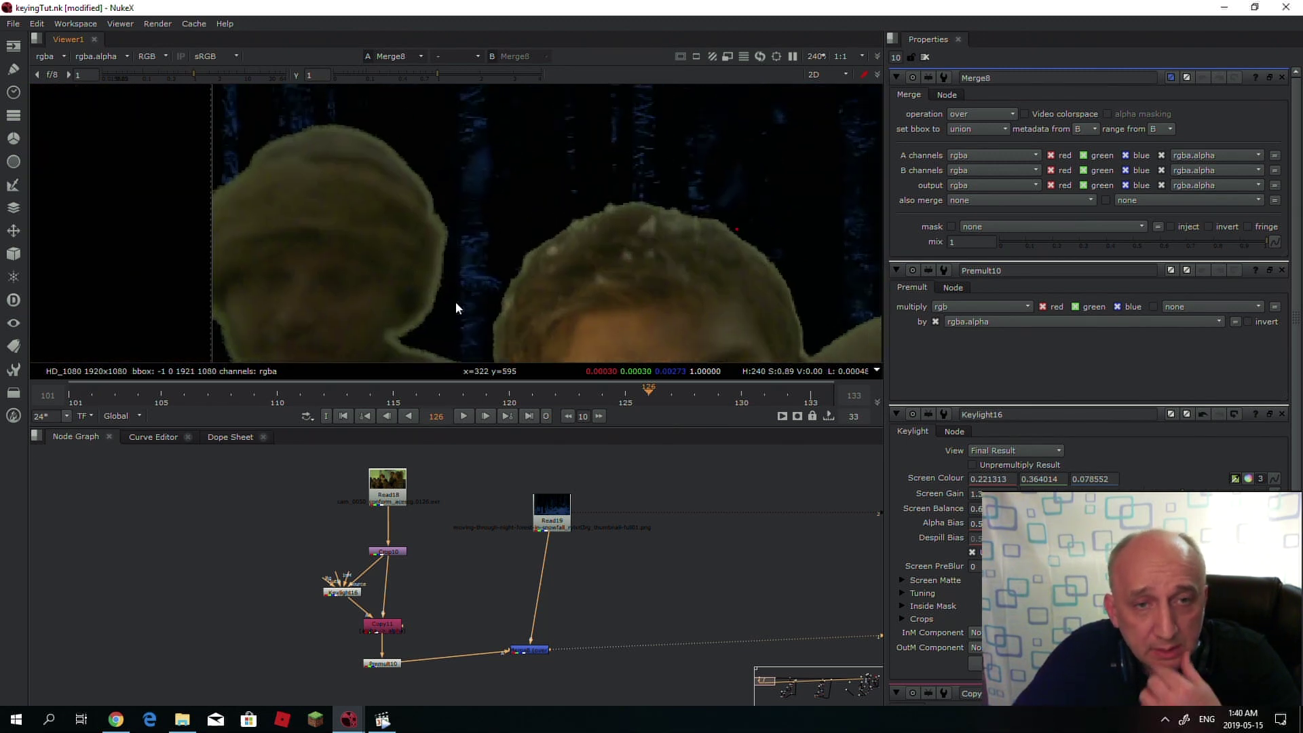
middle_click_drag(445, 634, 434, 582)
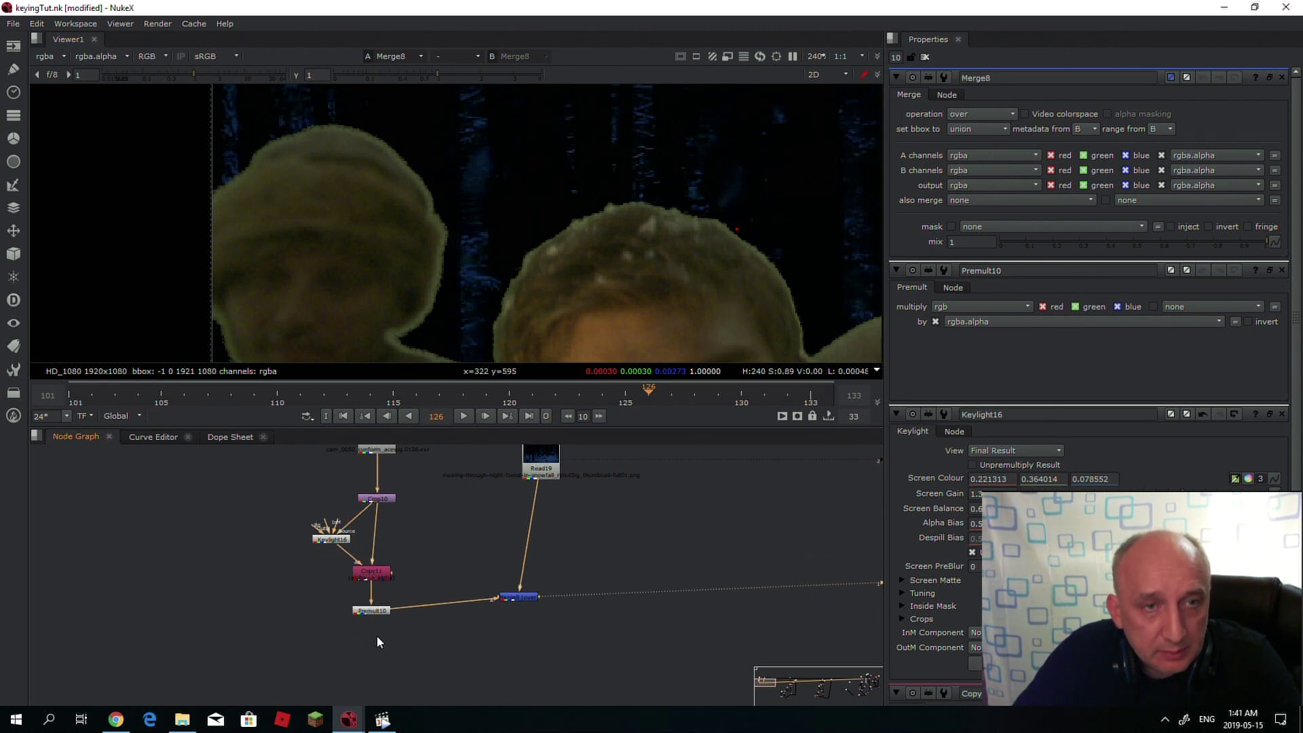
scroll(365, 634, "up", 3)
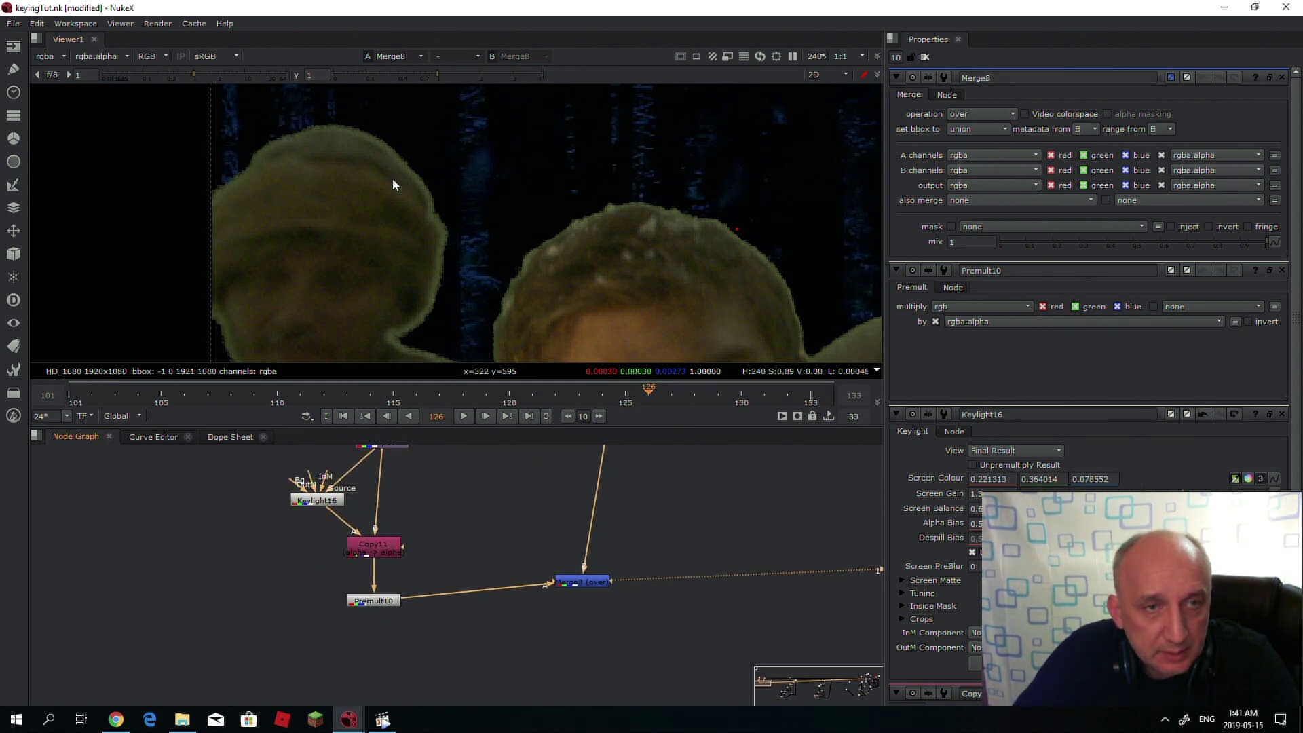
scroll(414, 173, "up", 1)
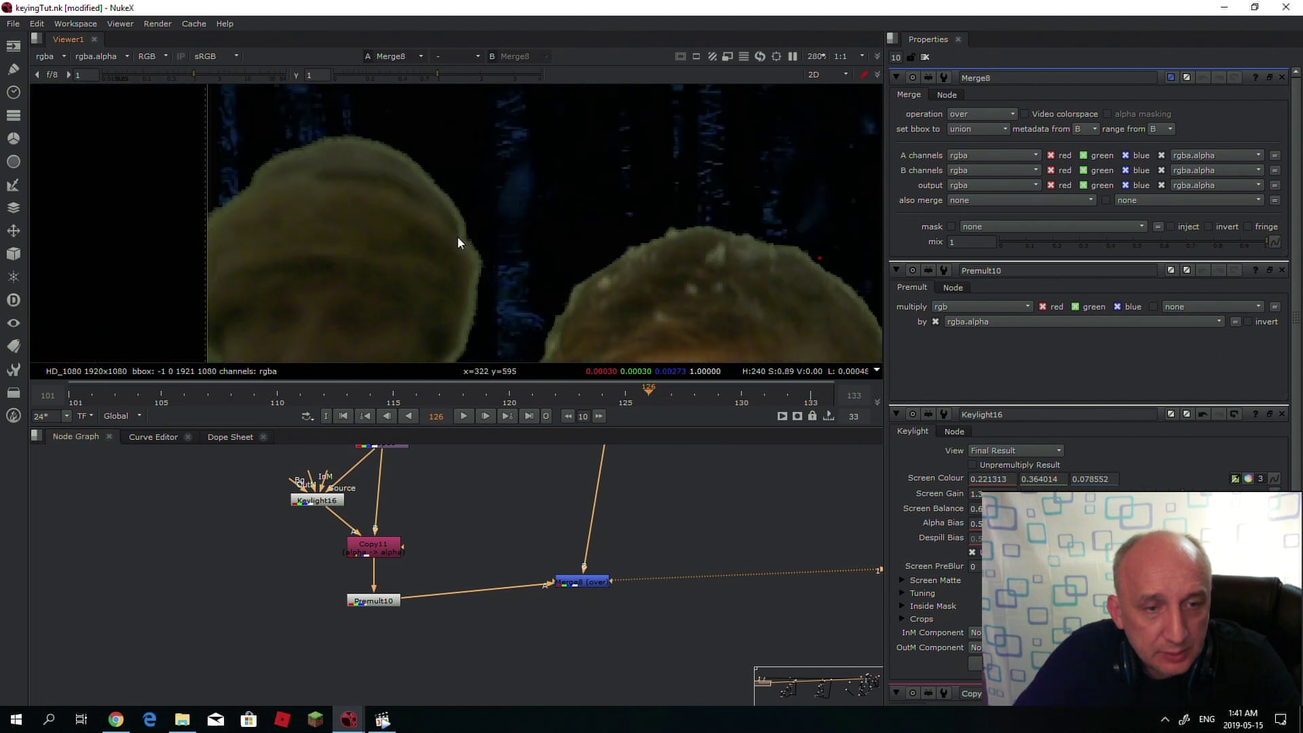
left_click(399, 657)
middle_click_drag(369, 671, 360, 568)
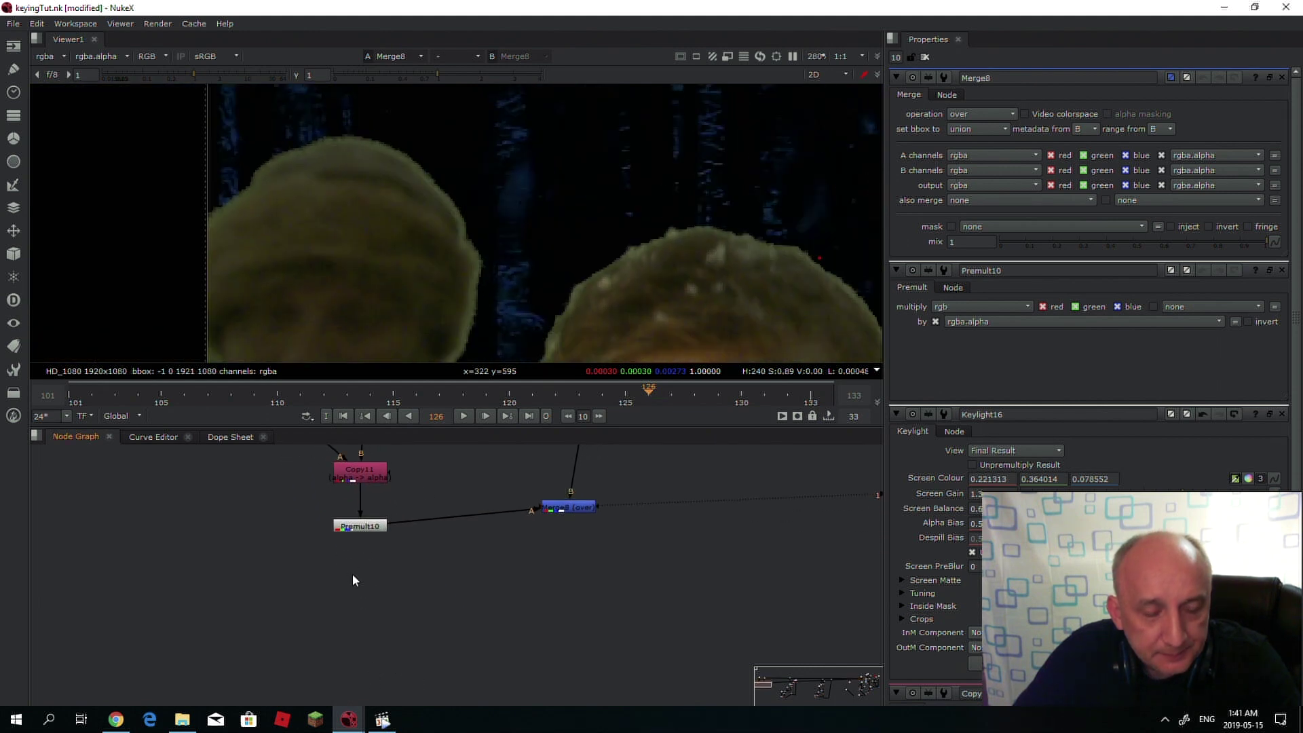
scroll(400, 546, "down", 3)
middle_click_drag(411, 501, 422, 530)
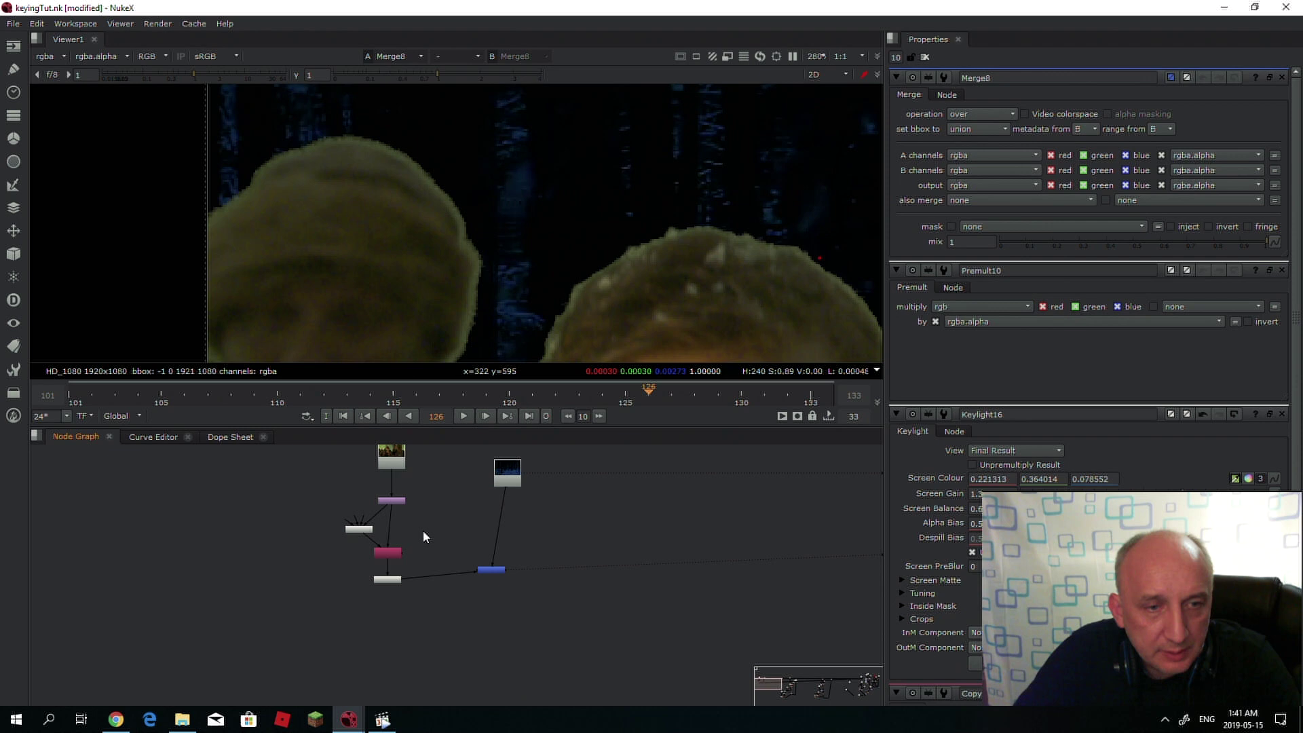
- Paste Constant7 and Keylight17 'despill' and feed Keylight17 into Copy11's B input
key("ctrl+v")
left_click_drag(428, 535, 454, 488)
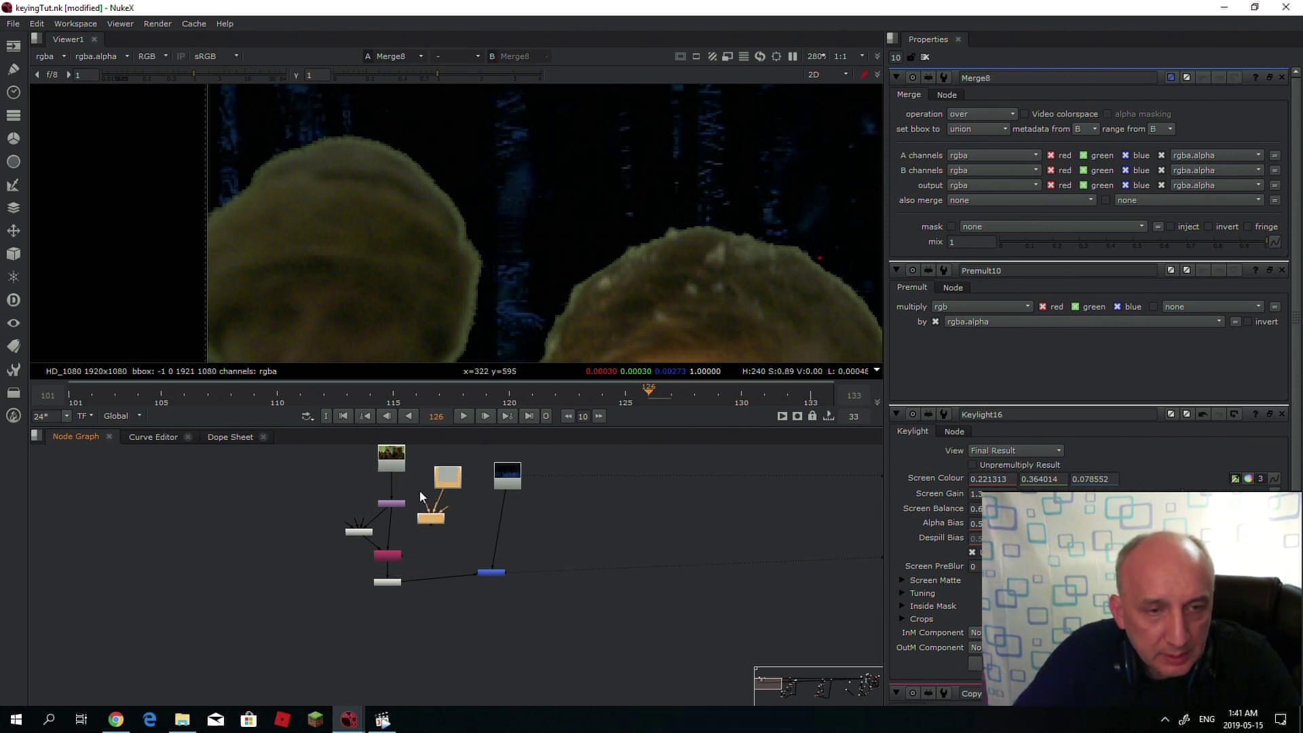
scroll(420, 490, "up", 4)
left_click_drag(348, 559, 441, 560)
scroll(422, 536, "down", 3)
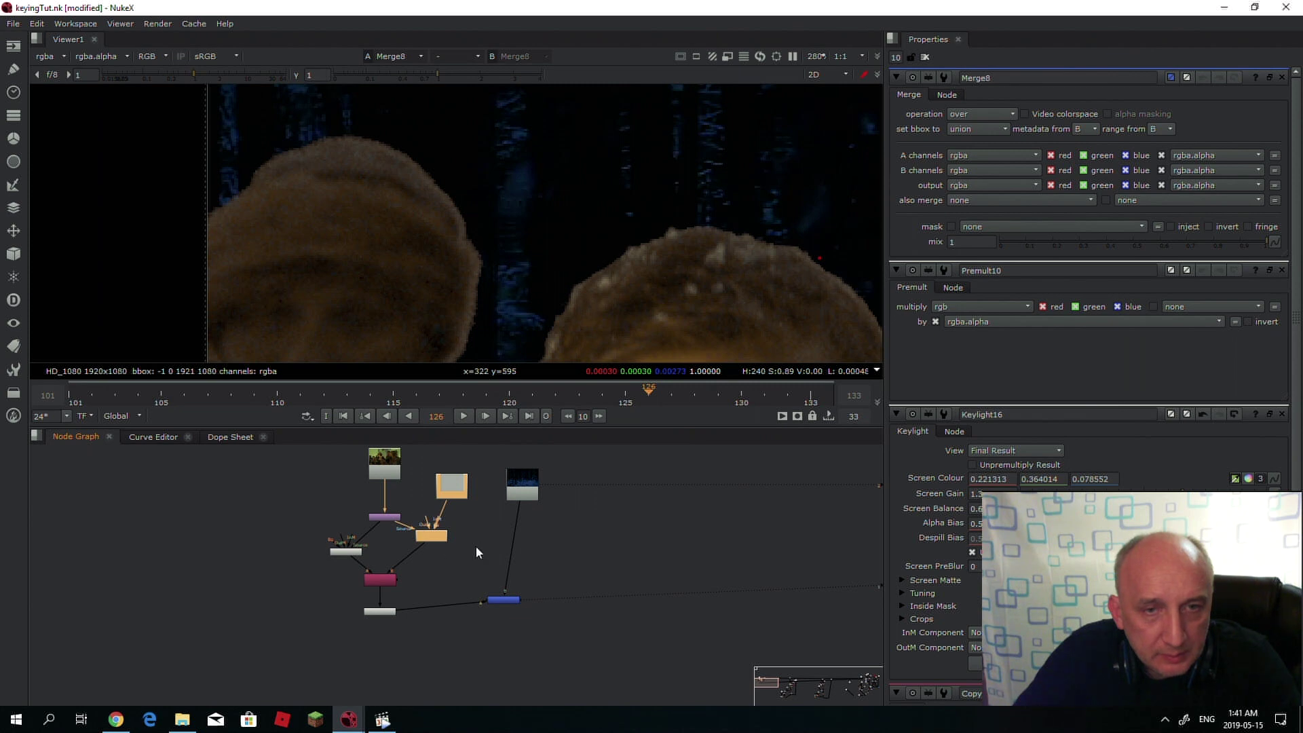
- Reframe the node graph and viewer to inspect the despilled faces
middle_click_drag(476, 547, 433, 553)
scroll(500, 155, "down", 3)
middle_click_drag(530, 252, 408, 192)
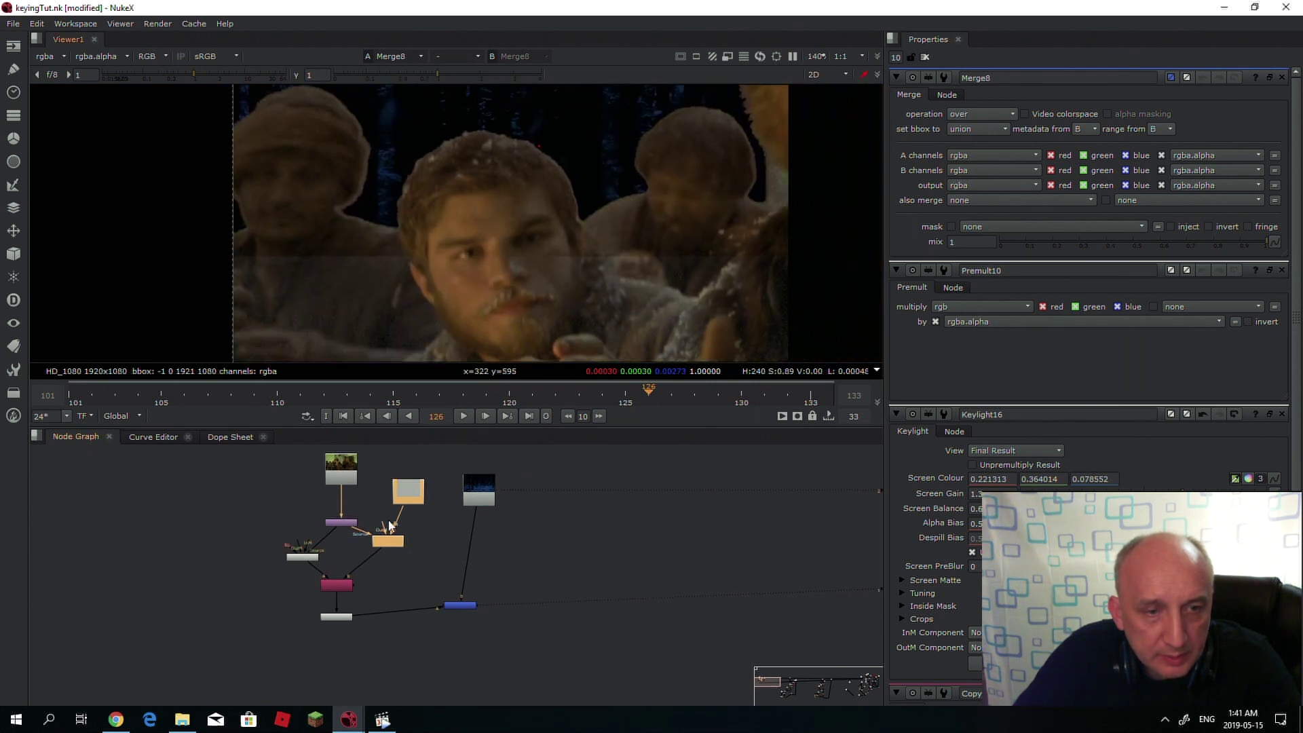
scroll(361, 644, "up", 2)
middle_click_drag(361, 645, 354, 630)
scroll(353, 153, "up", 2)
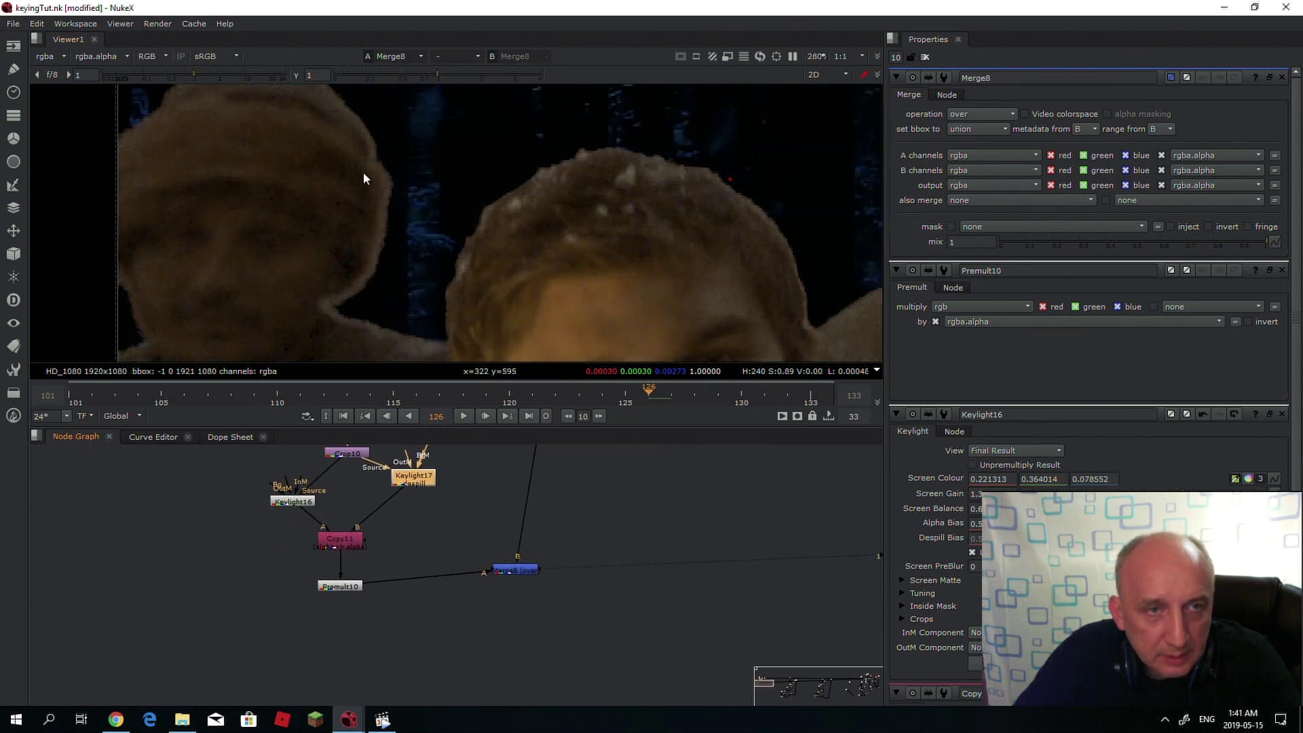
scroll(364, 176, "down", 2)
middle_click_drag(429, 176, 401, 241)
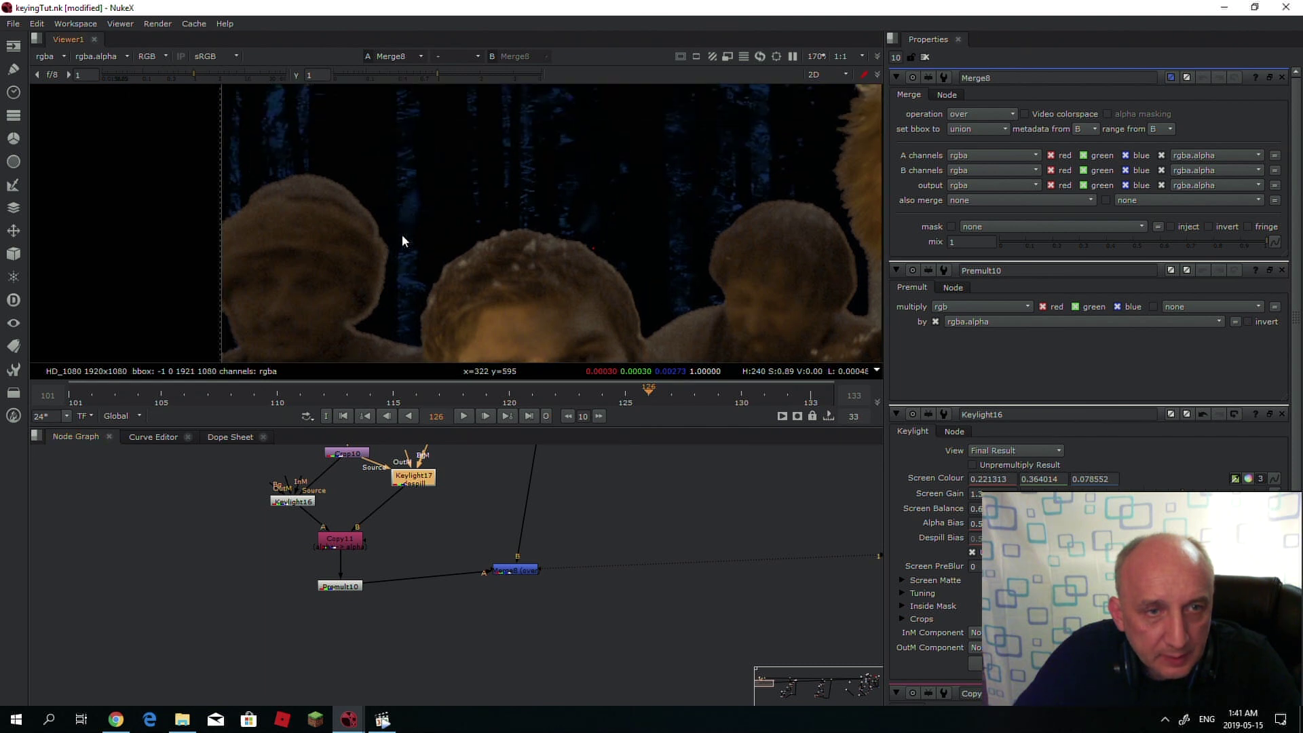
scroll(341, 234, "up", 2)
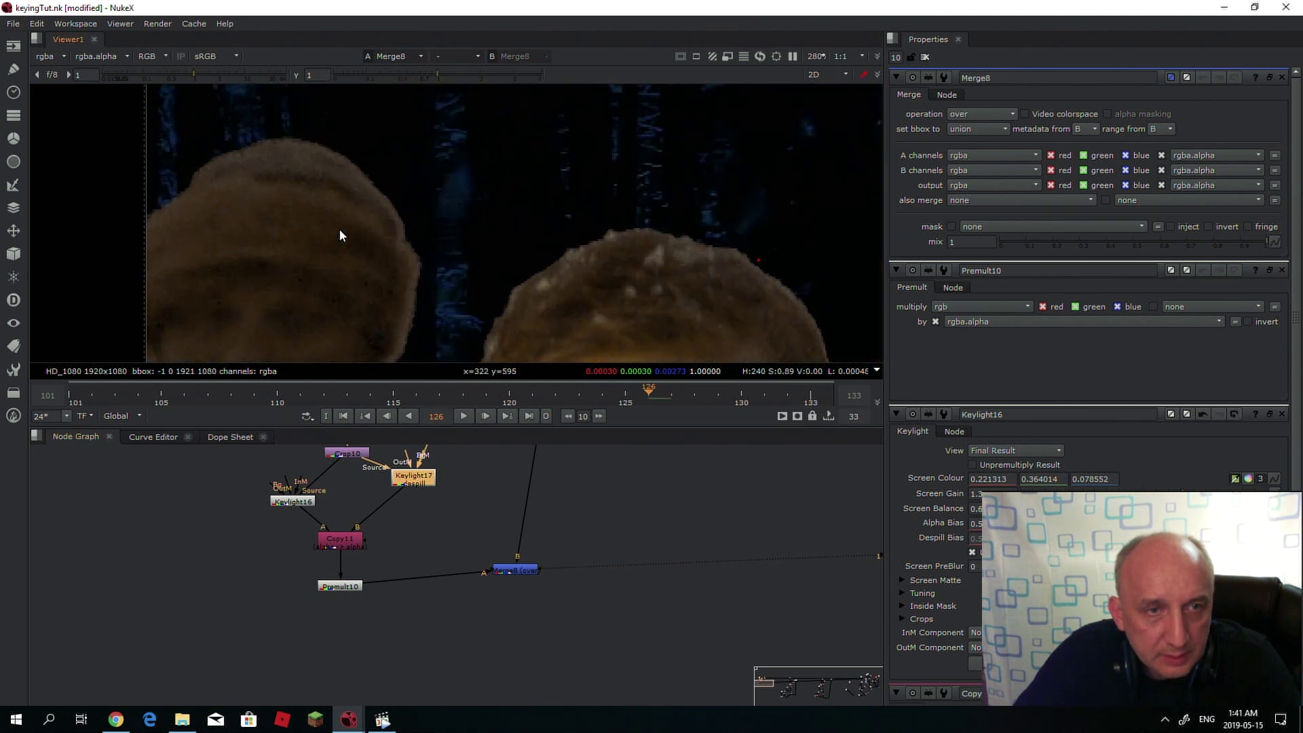
left_click(332, 622)
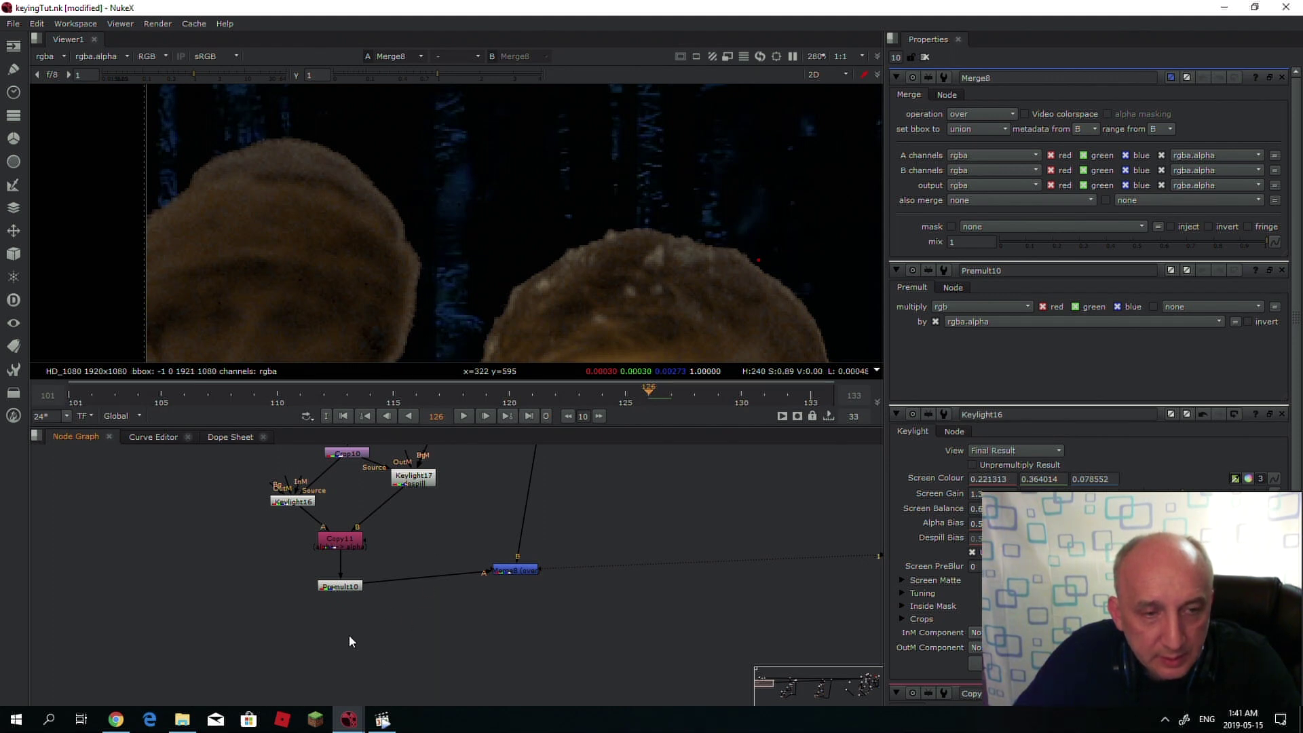
- Add Blur16 directly under Premult10 and check its alpha
key("Tab")
type("bl")
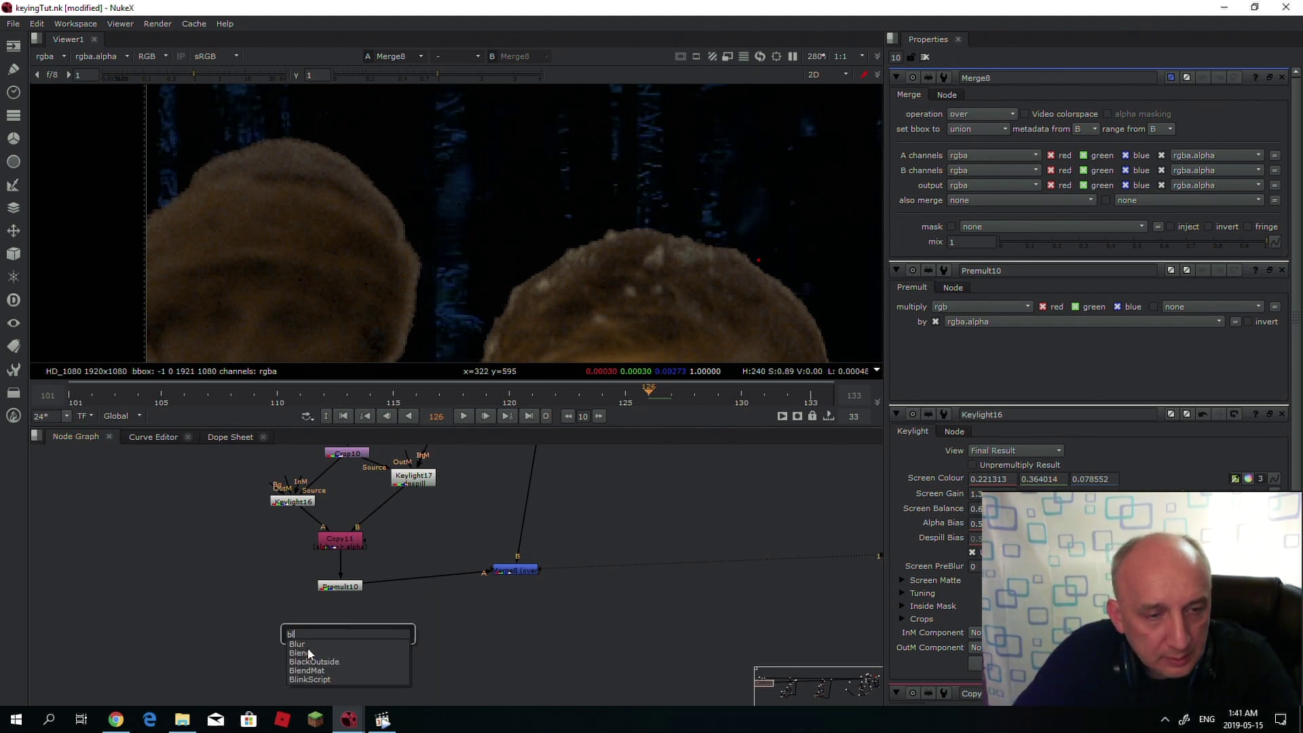
key("Return")
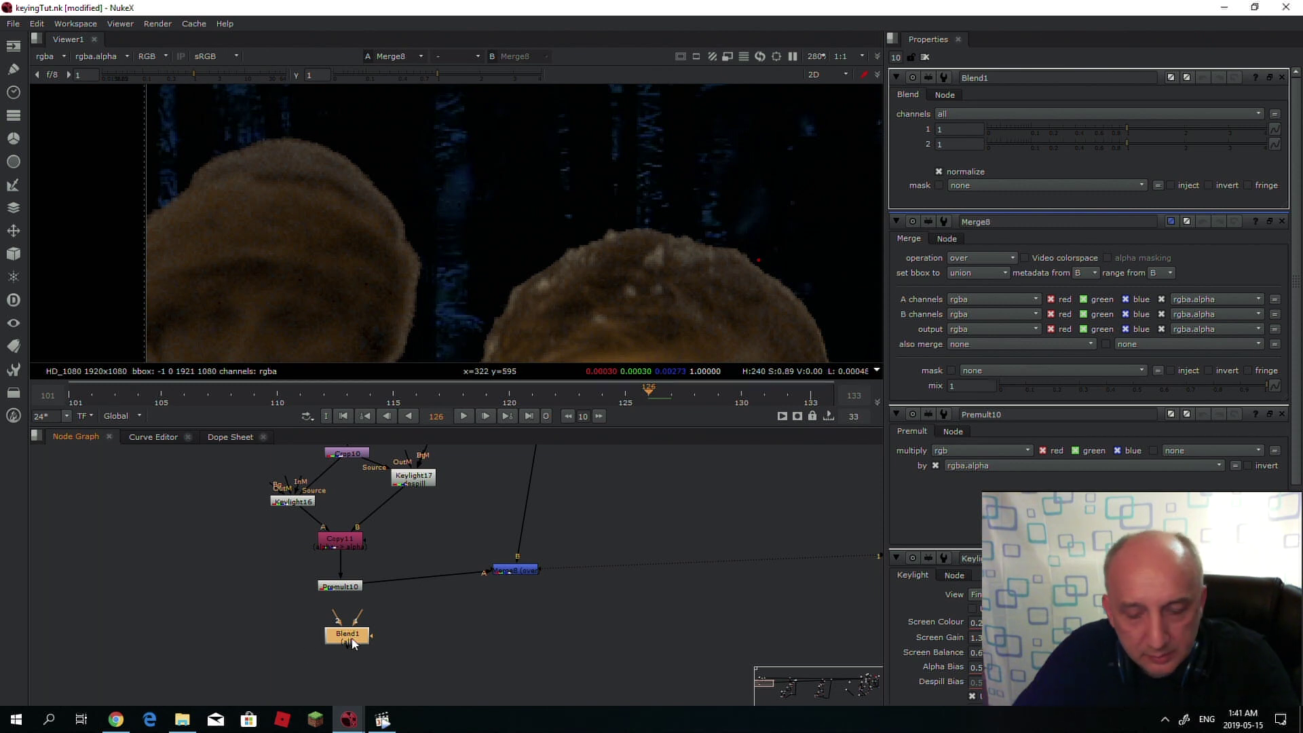
key("Delete")
key("Tab")
type("b")
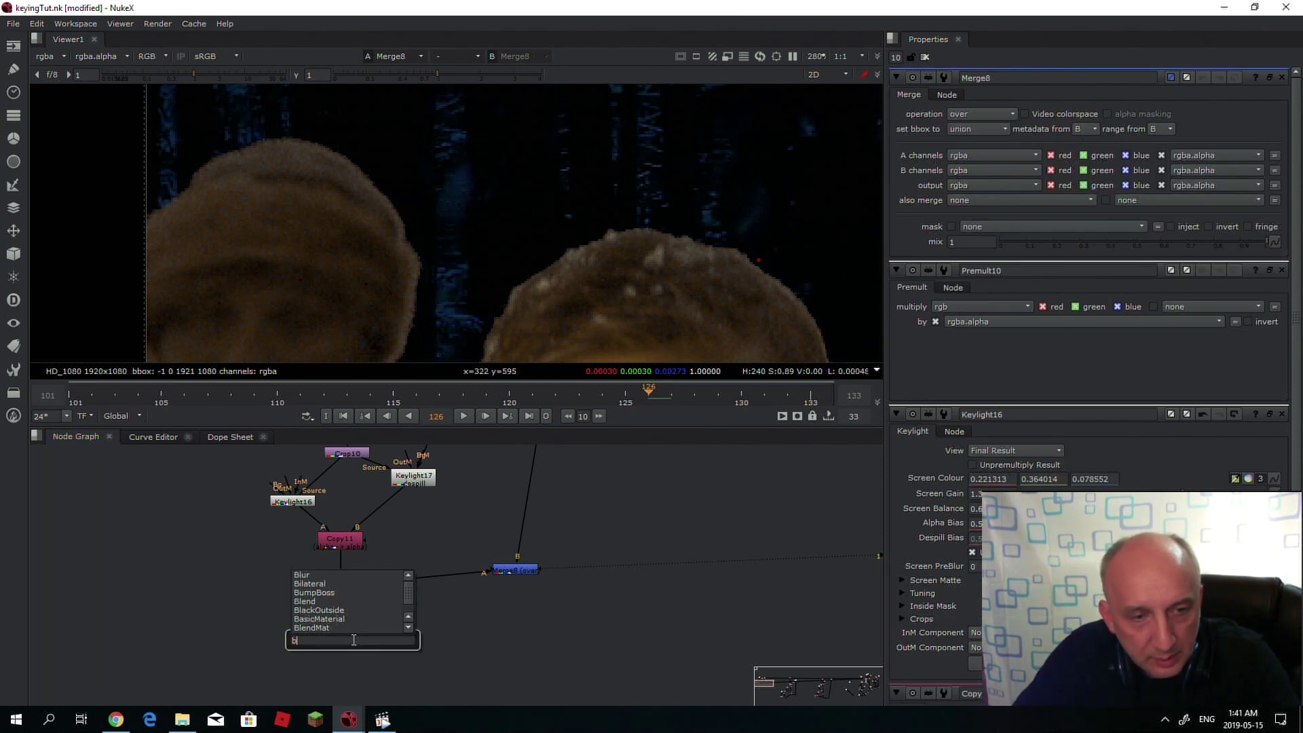
key("Return")
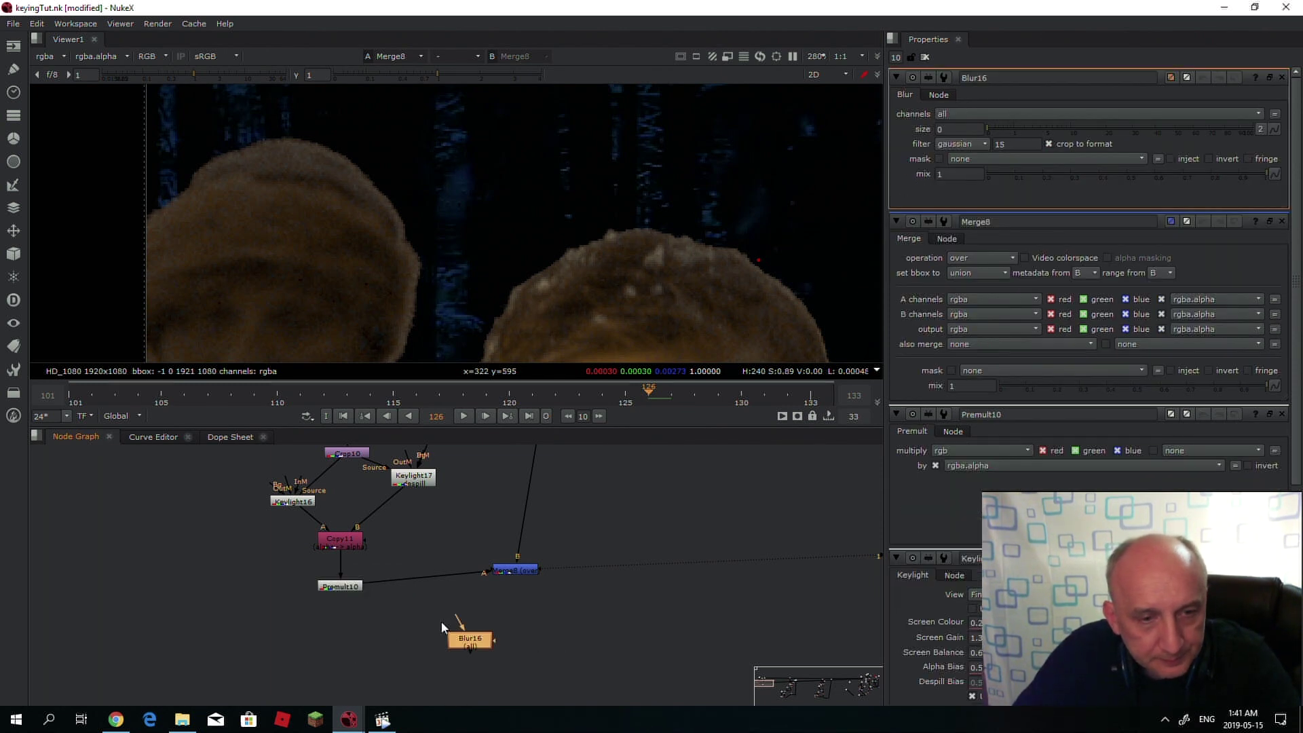
left_click_drag(449, 614, 339, 589)
left_click_drag(471, 636, 340, 585)
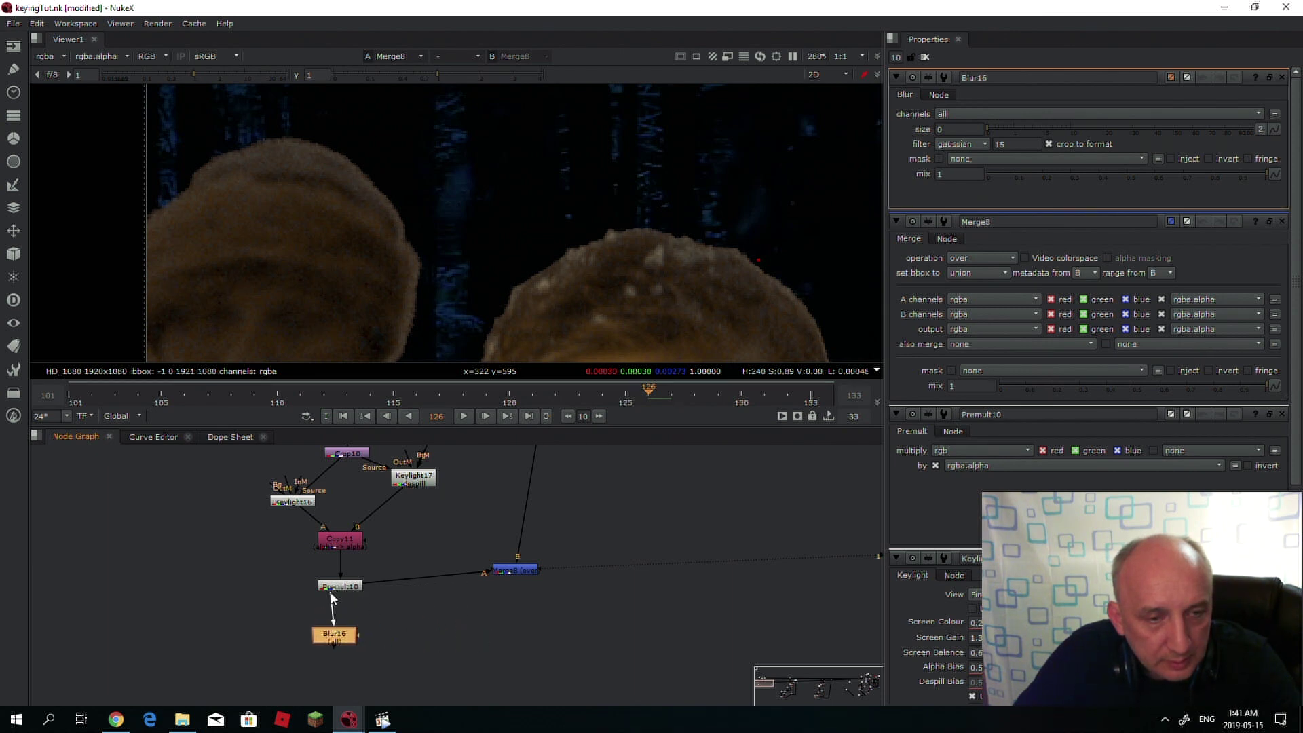
key("1")
key("a")
key("a")
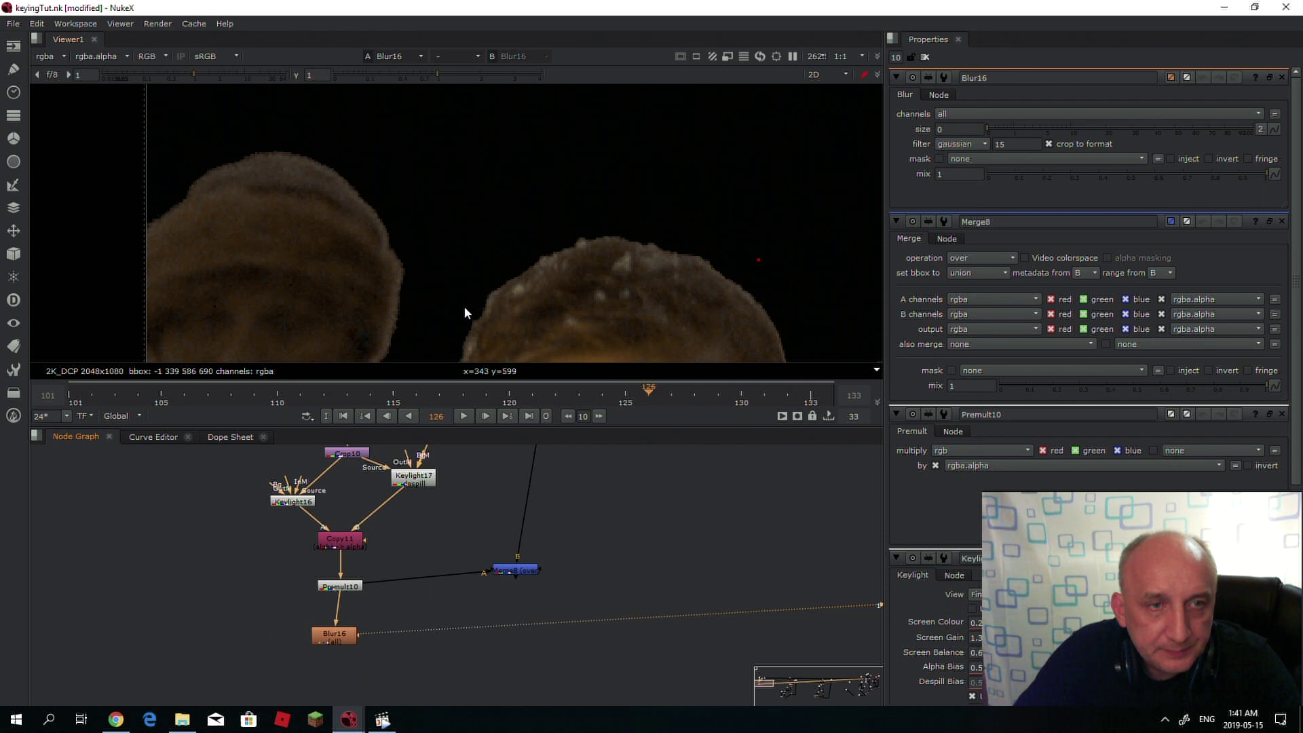
middle_click_drag(327, 674, 369, 571)
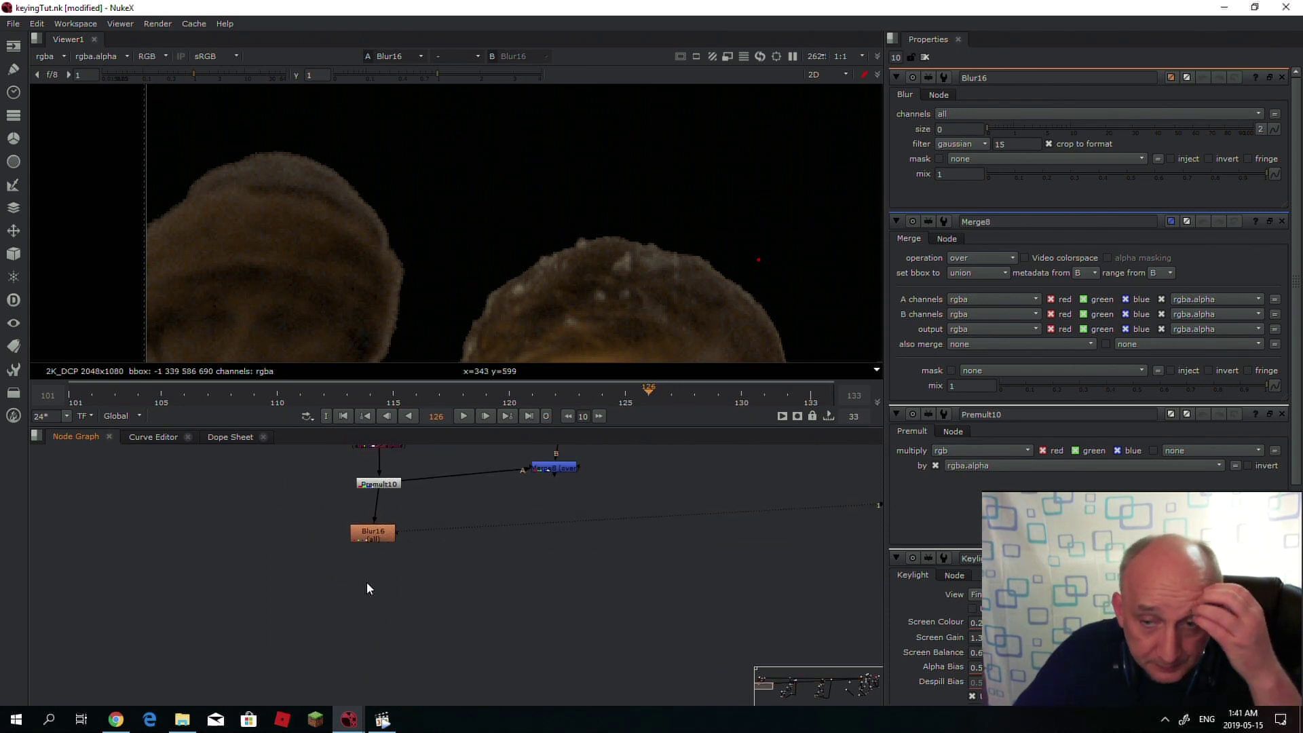
- Add Unpremult4 after Blur16 and view its result
key("Tab")
type("unp")
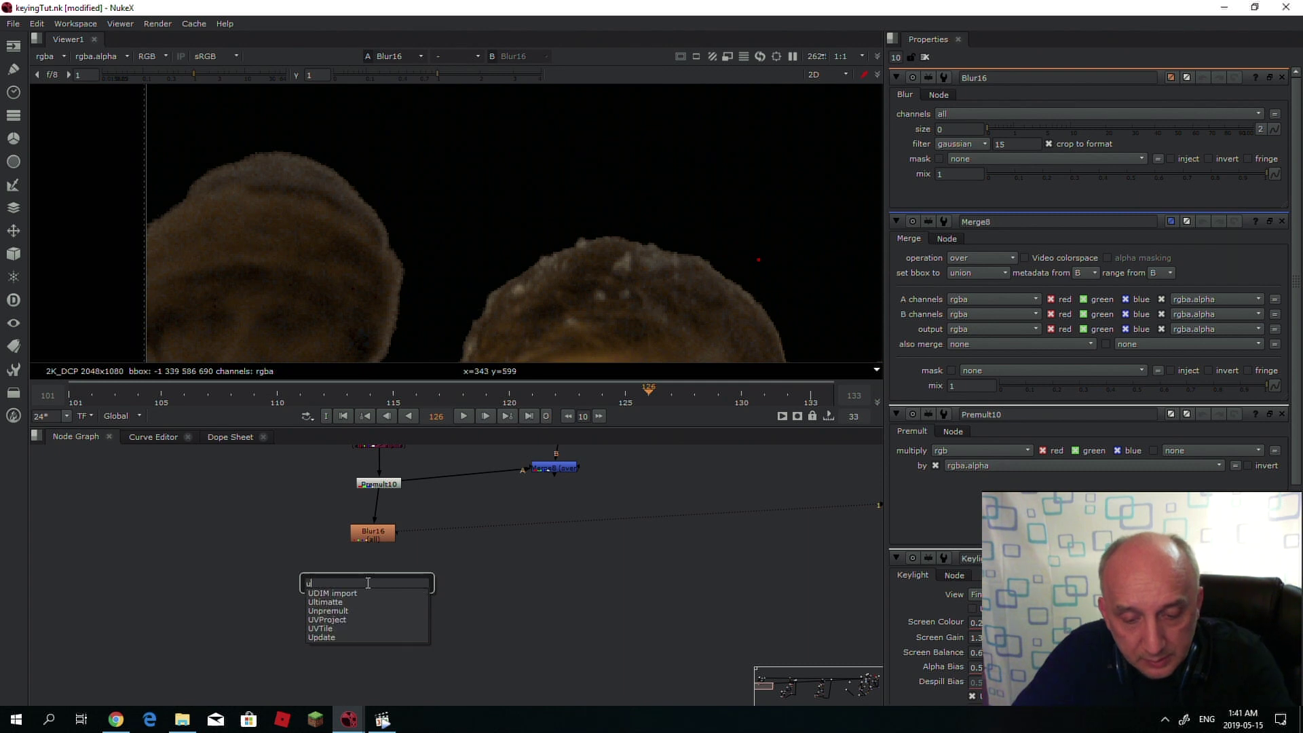
key("Return")
left_click_drag(355, 568, 355, 560)
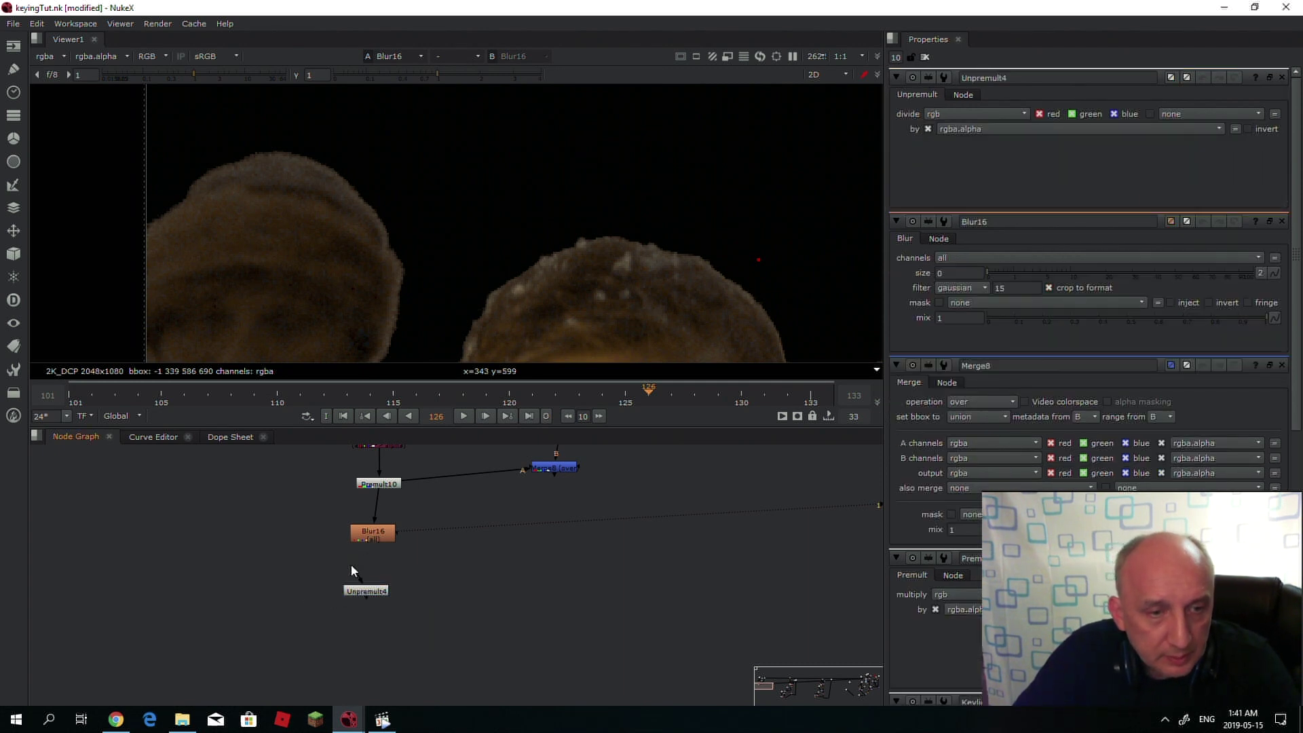
left_click(367, 593)
key("1")
key("a")
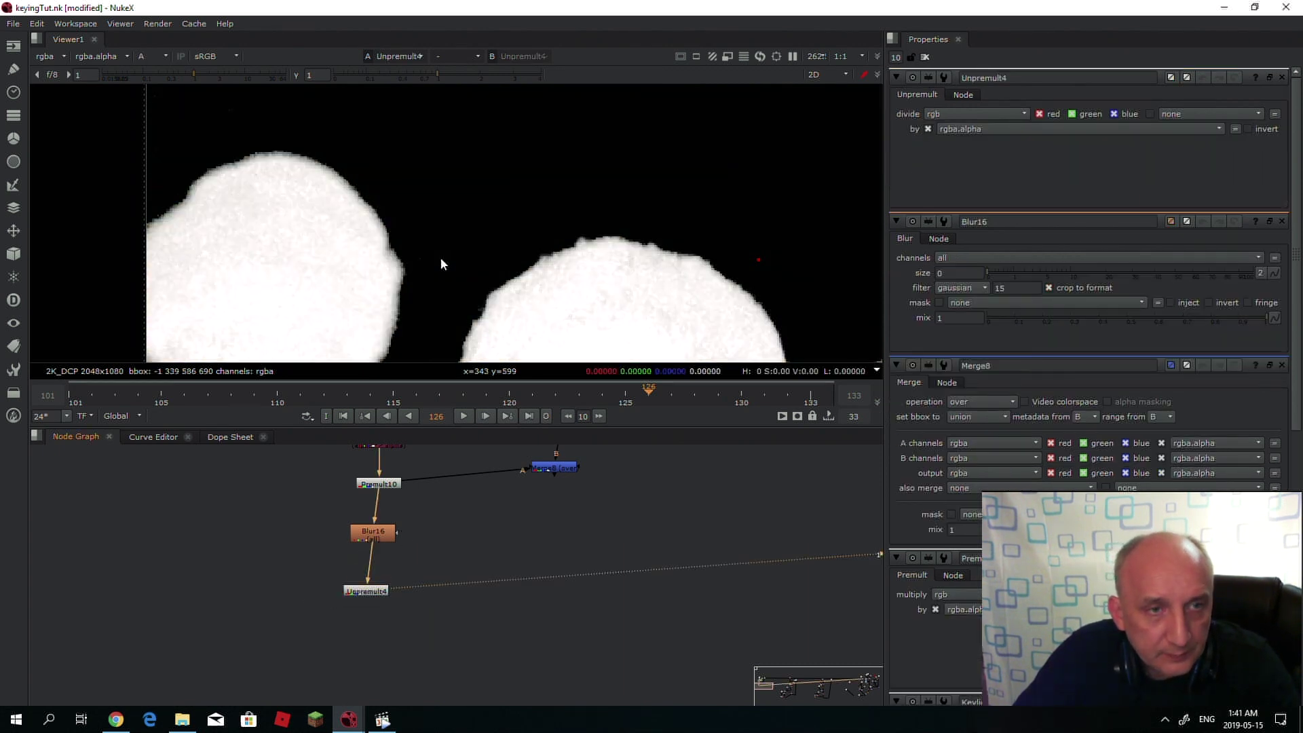
key("a")
- Set Blur16's size to about 8.8 to soften the heads
double_click(368, 534)
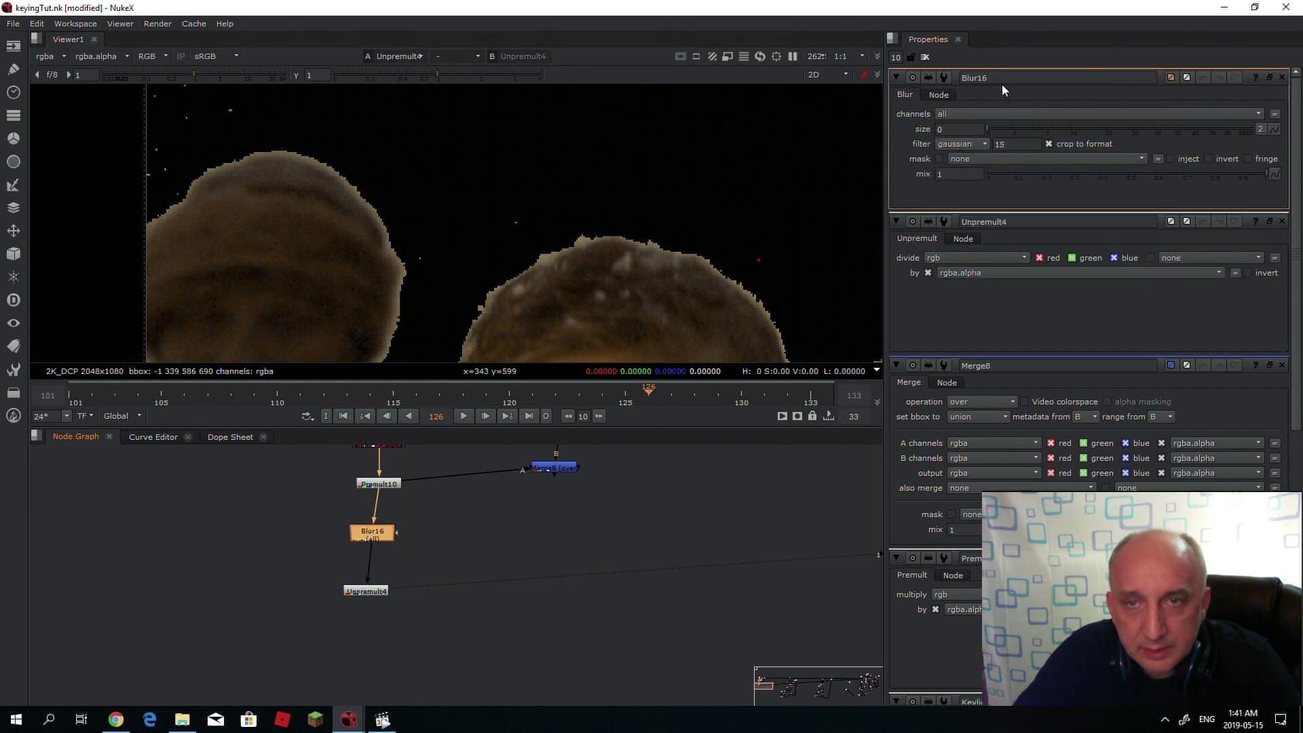
left_click(990, 129)
left_click_drag(990, 128, 1065, 122)
scroll(612, 281, "down", 3)
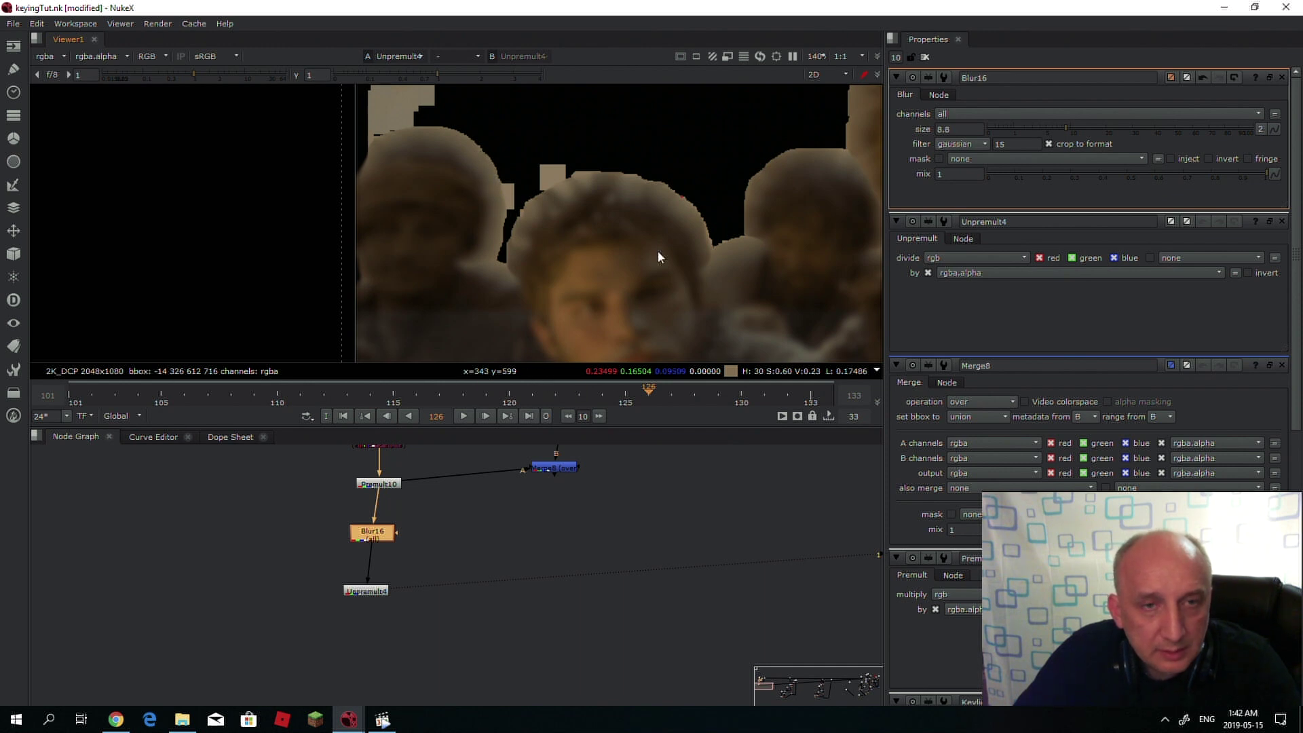
middle_click_drag(515, 519, 567, 607)
scroll(375, 503, "up", 1)
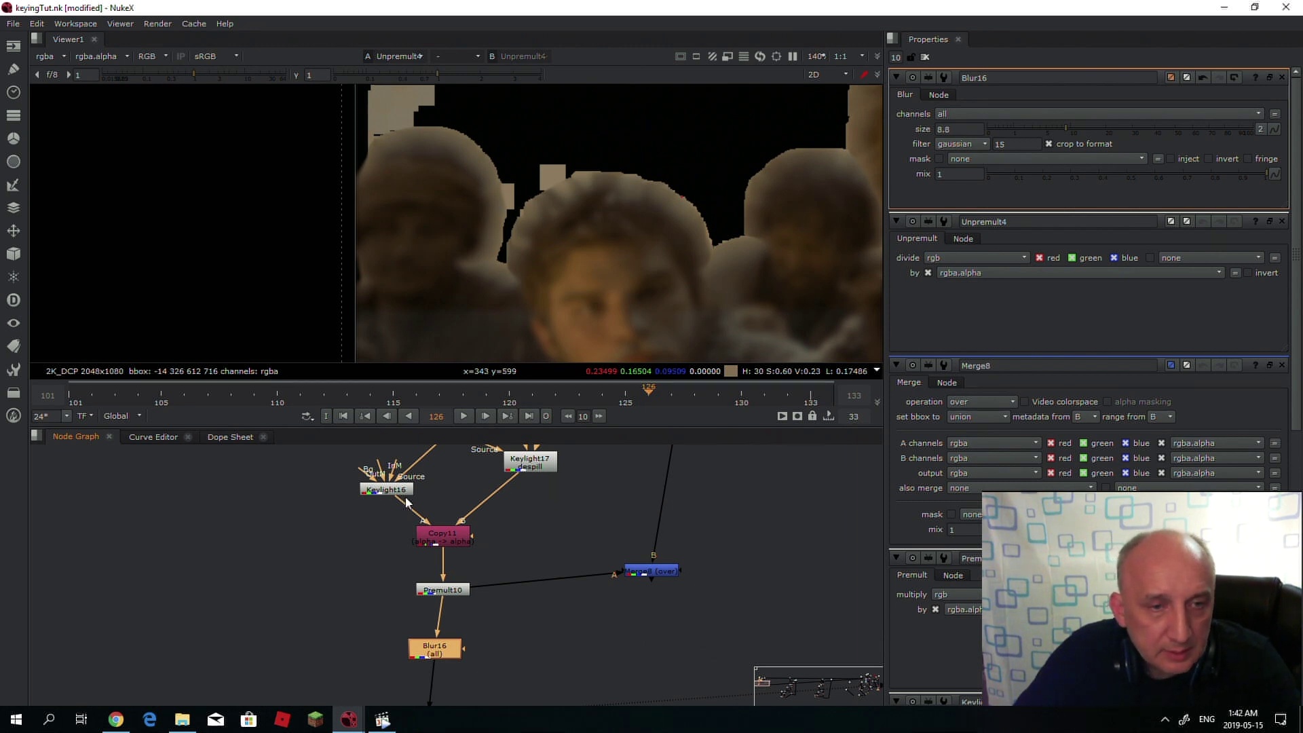
- Insert Blur17 (size 2.2) and Grade13 between Keylight16 and Copy11
left_click_drag(403, 495, 369, 478)
left_click(371, 515)
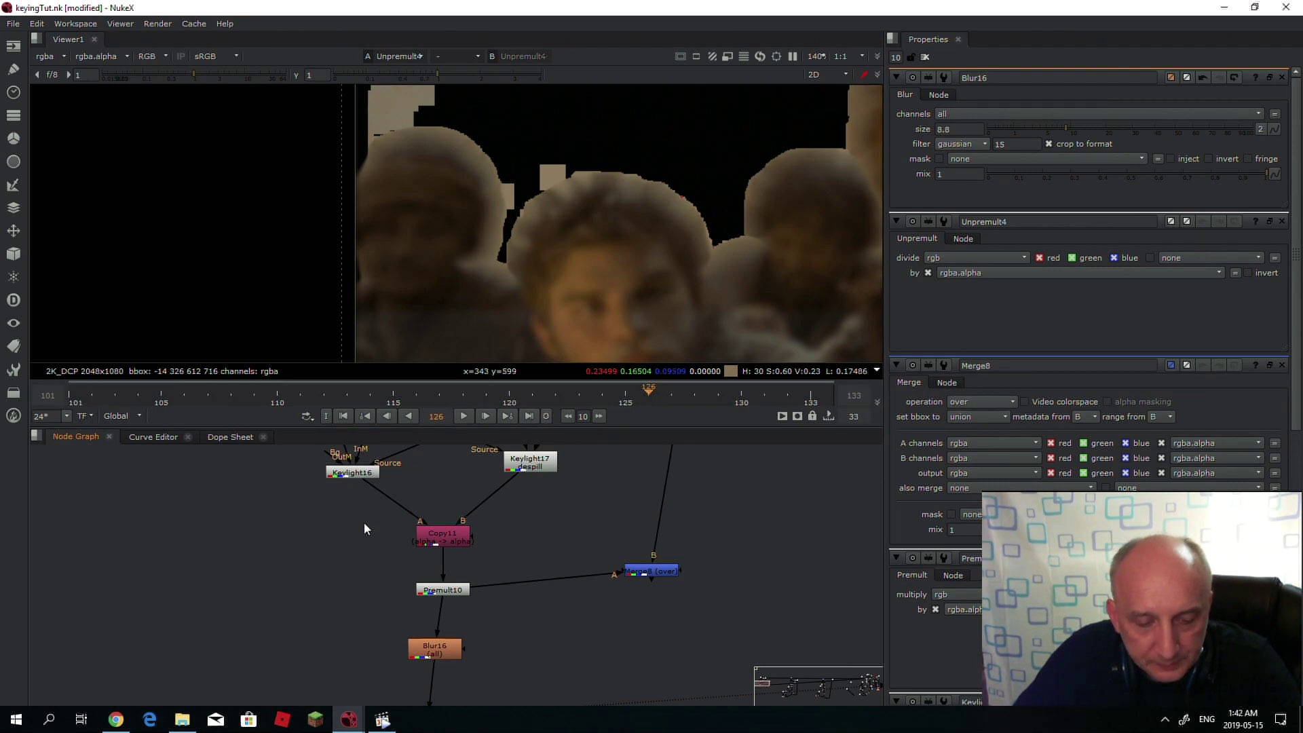
key("b")
left_click_drag(364, 523, 354, 495)
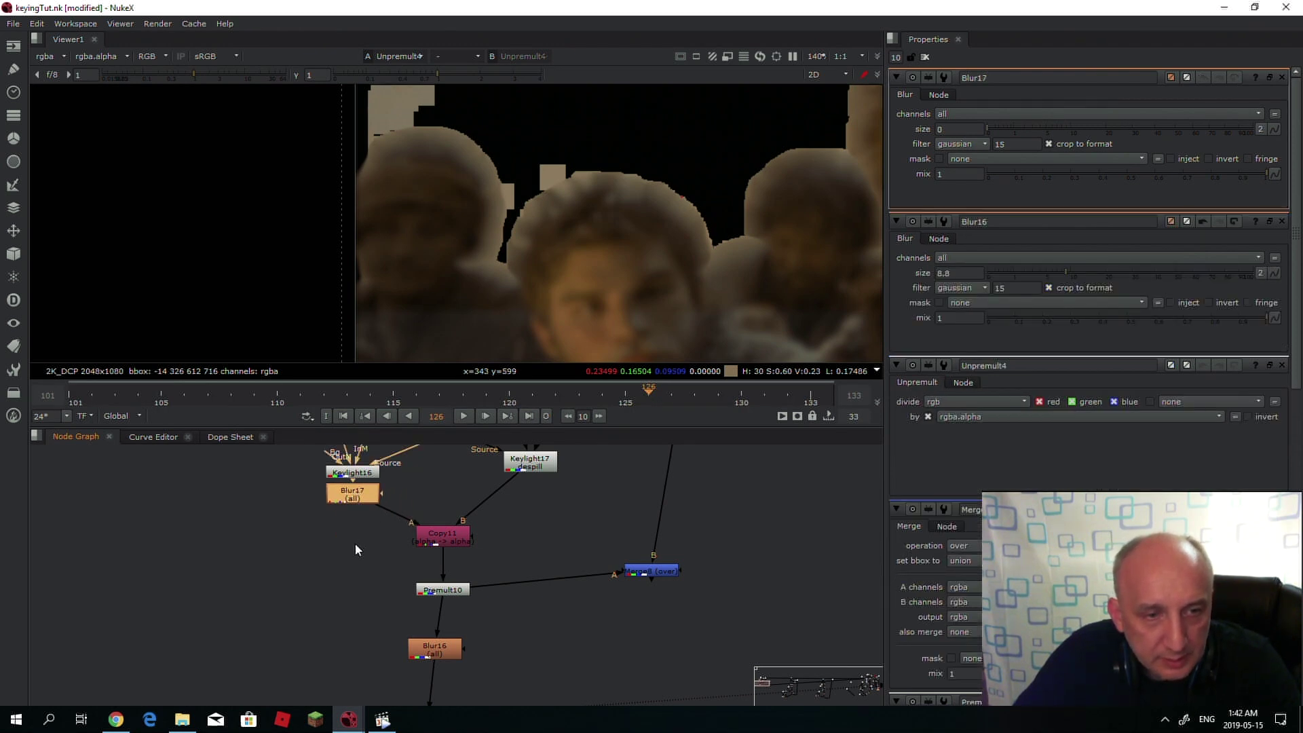
left_click(360, 518)
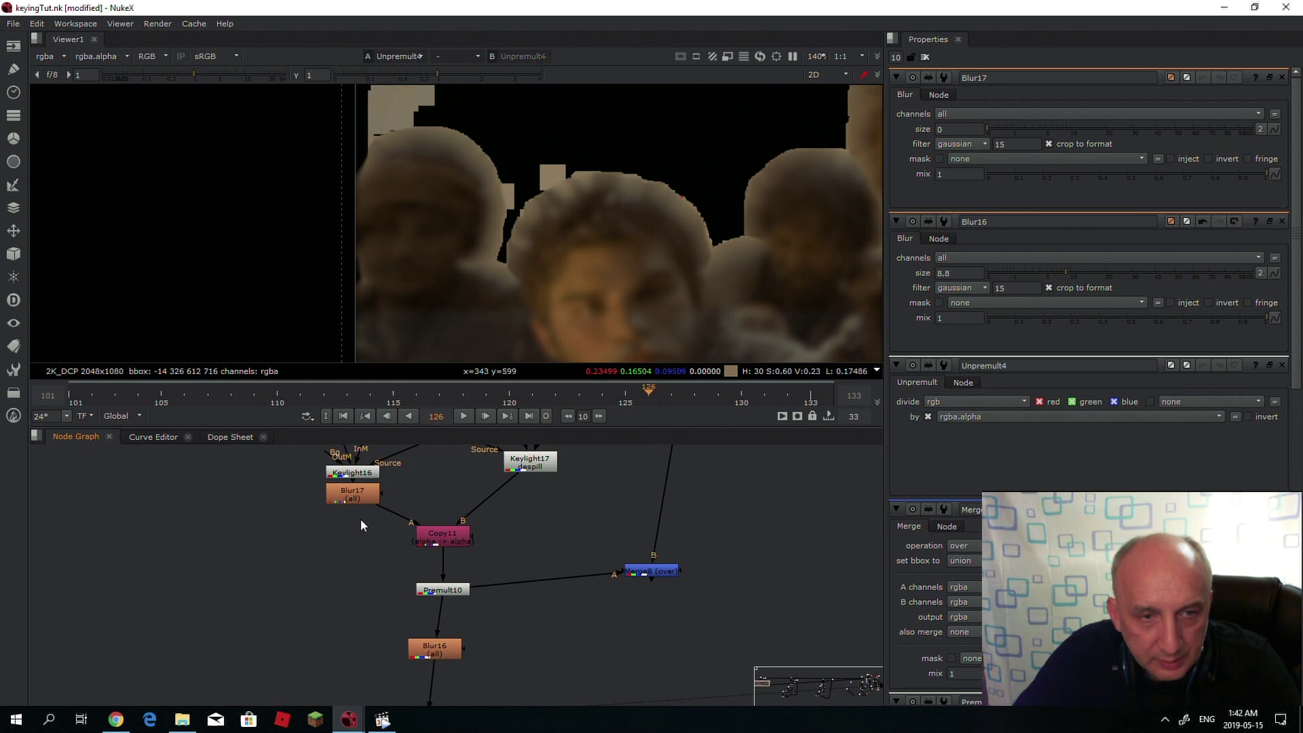
key("g")
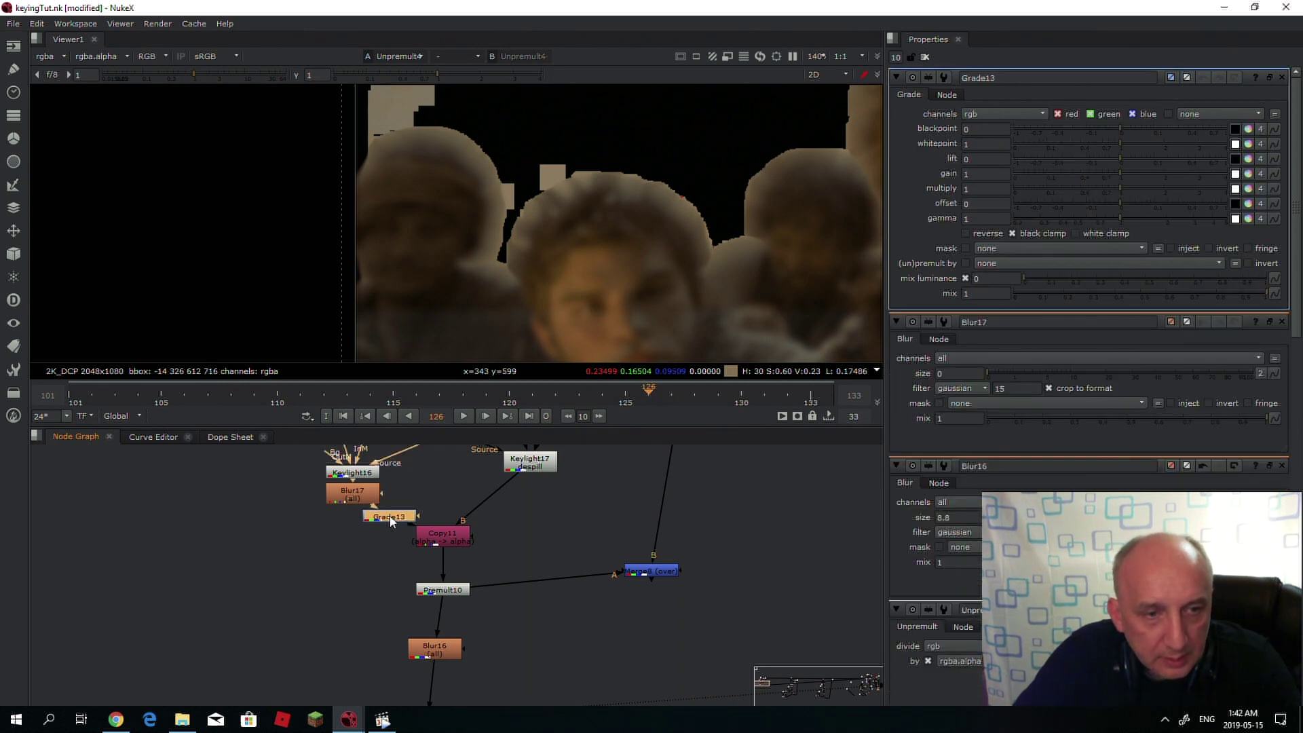
double_click(353, 494)
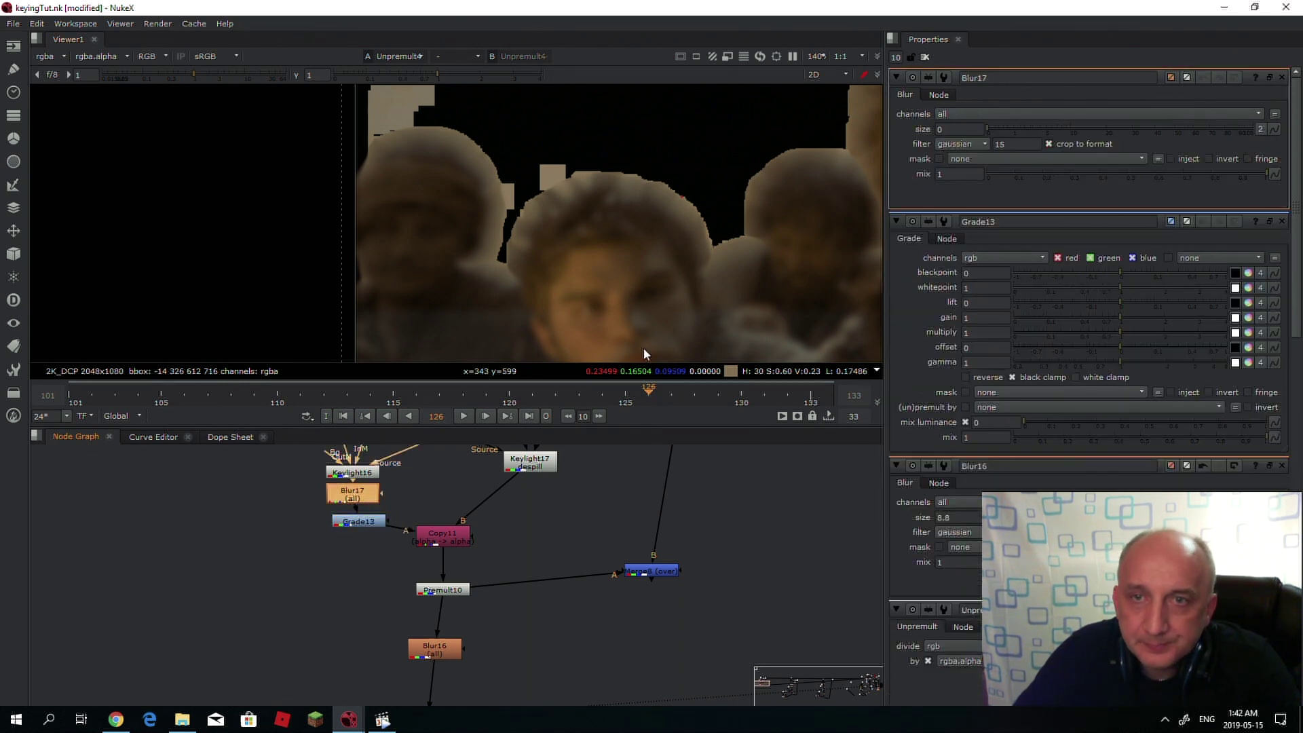
left_click_drag(990, 129, 1025, 128)
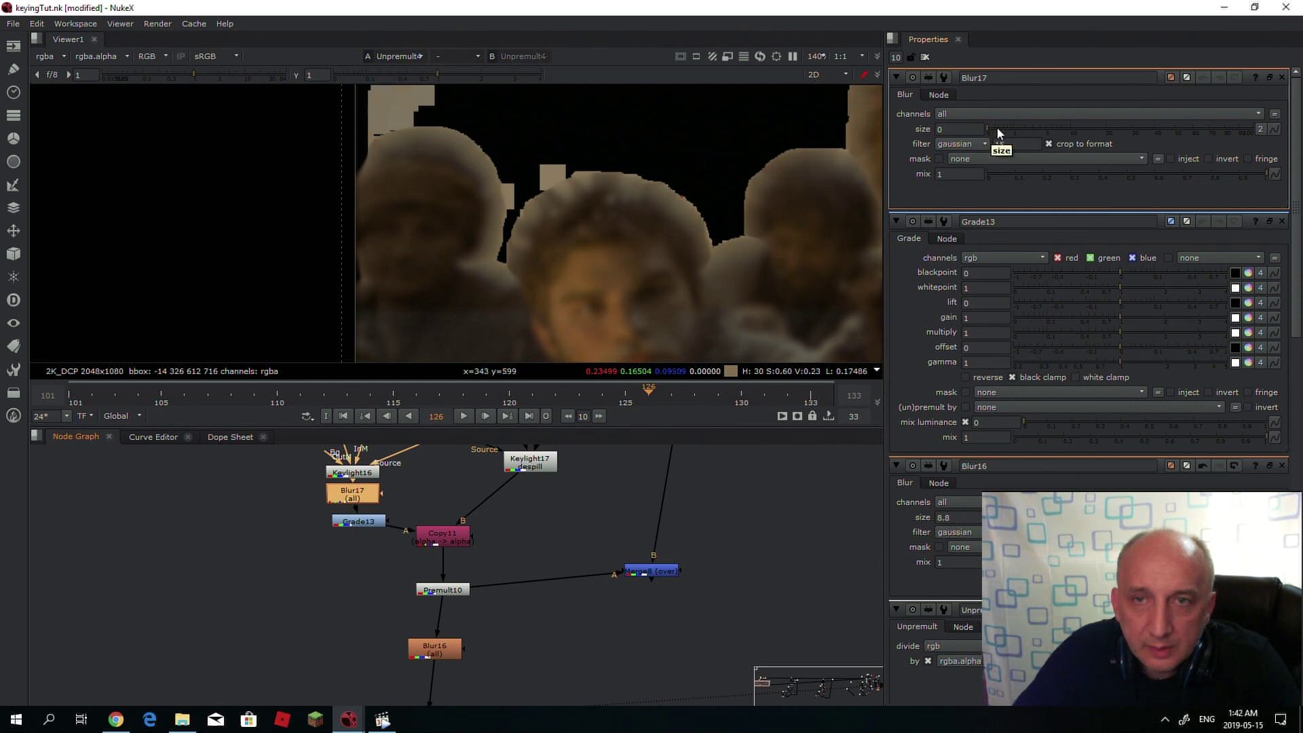
- Grade alpha only with gamma 0.2, gain 1.16, white clamp; reduce Blur17 to 0.35
double_click(367, 528)
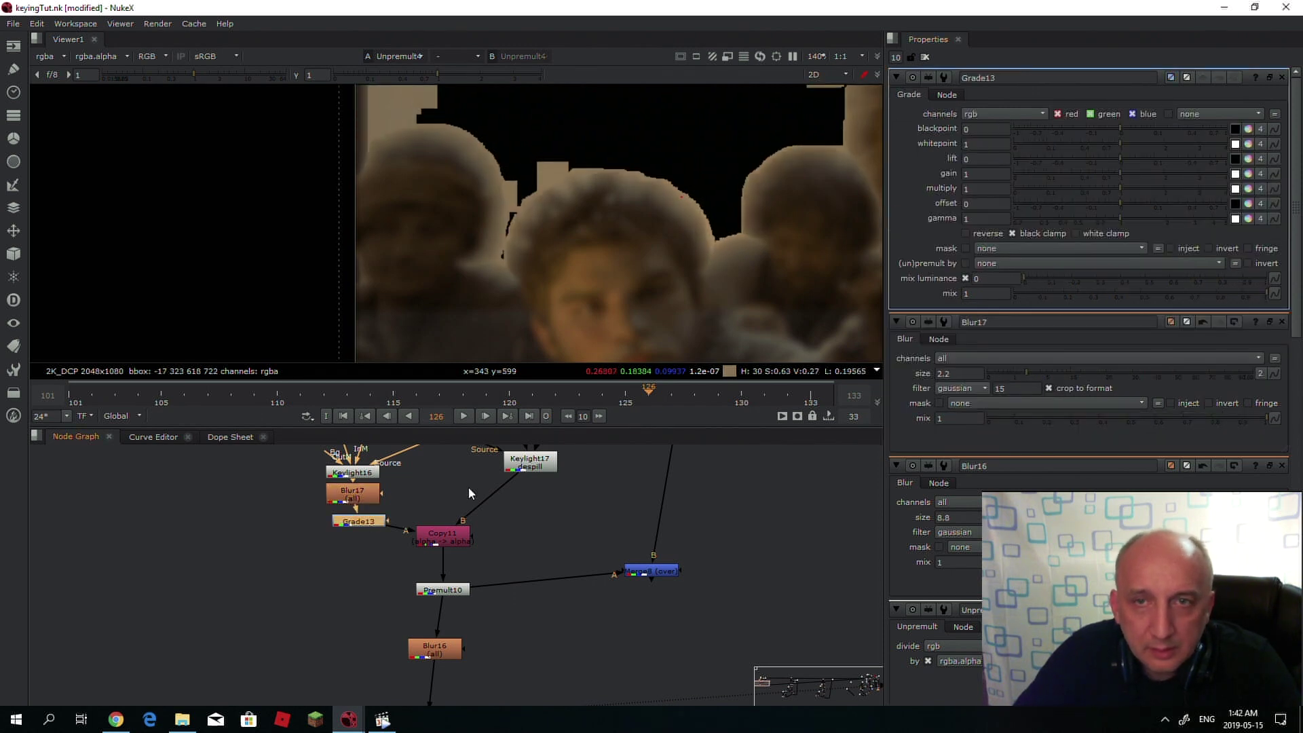
left_click(988, 115)
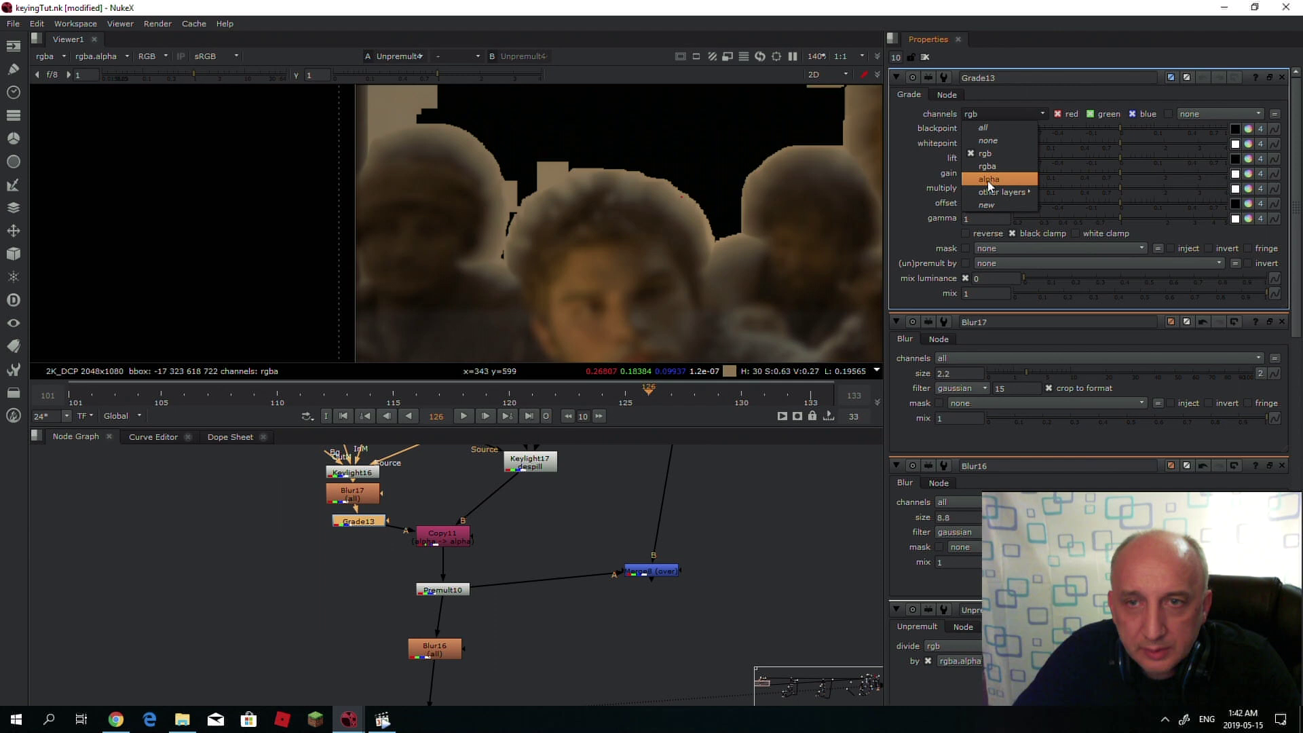
left_click(989, 179)
left_click_drag(1119, 218, 962, 220)
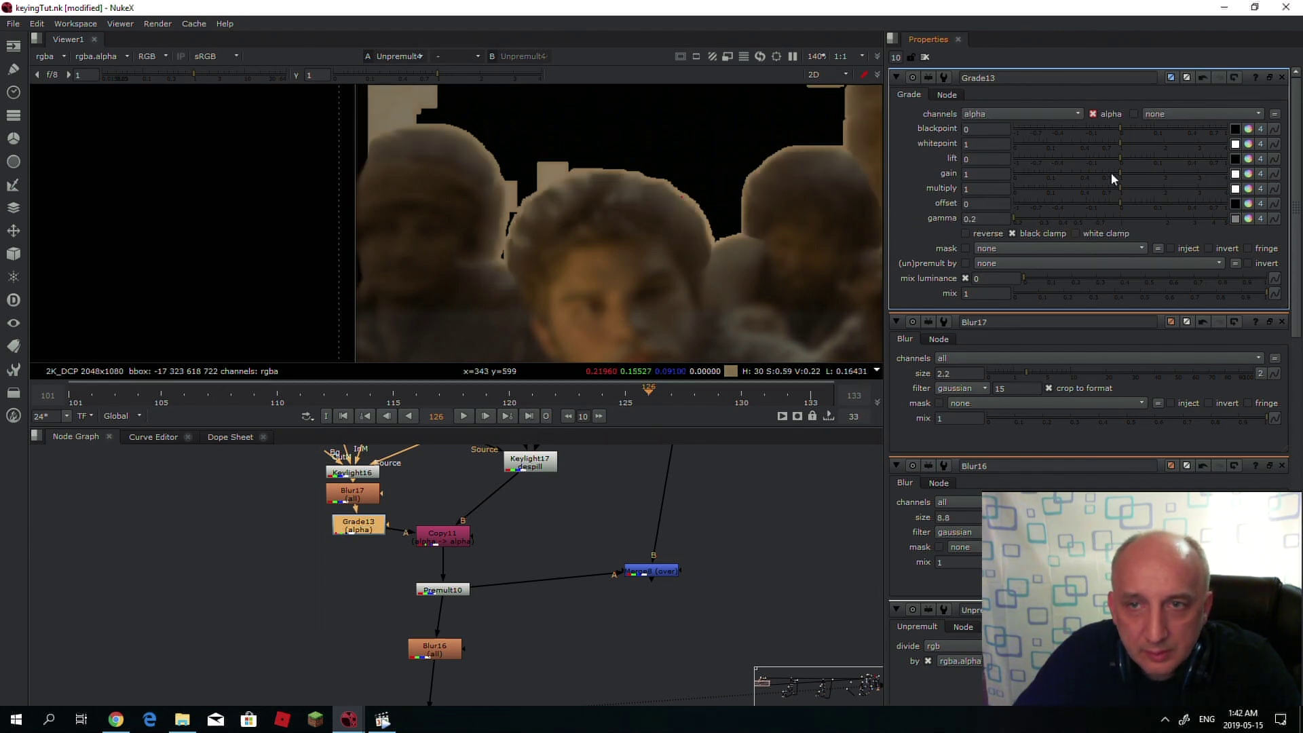
left_click_drag(1119, 177, 1129, 178)
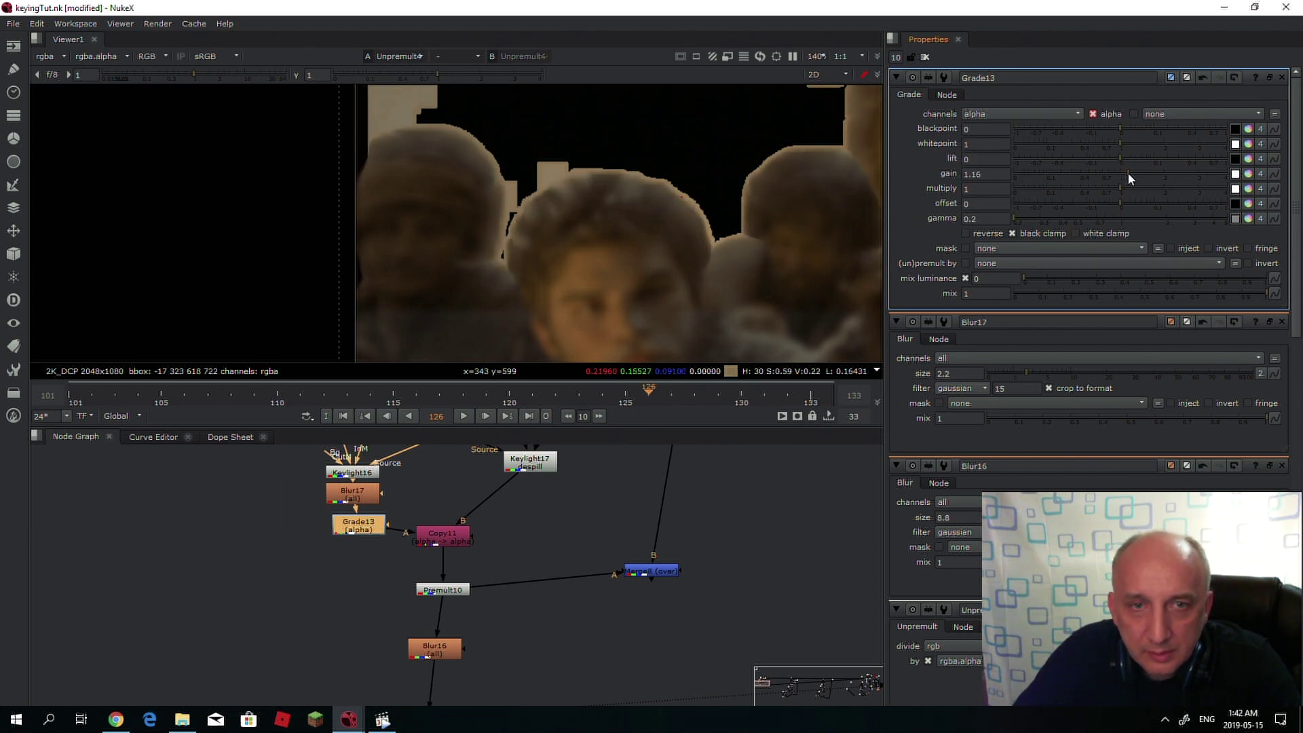
left_click(1076, 233)
scroll(370, 519, "up", 1)
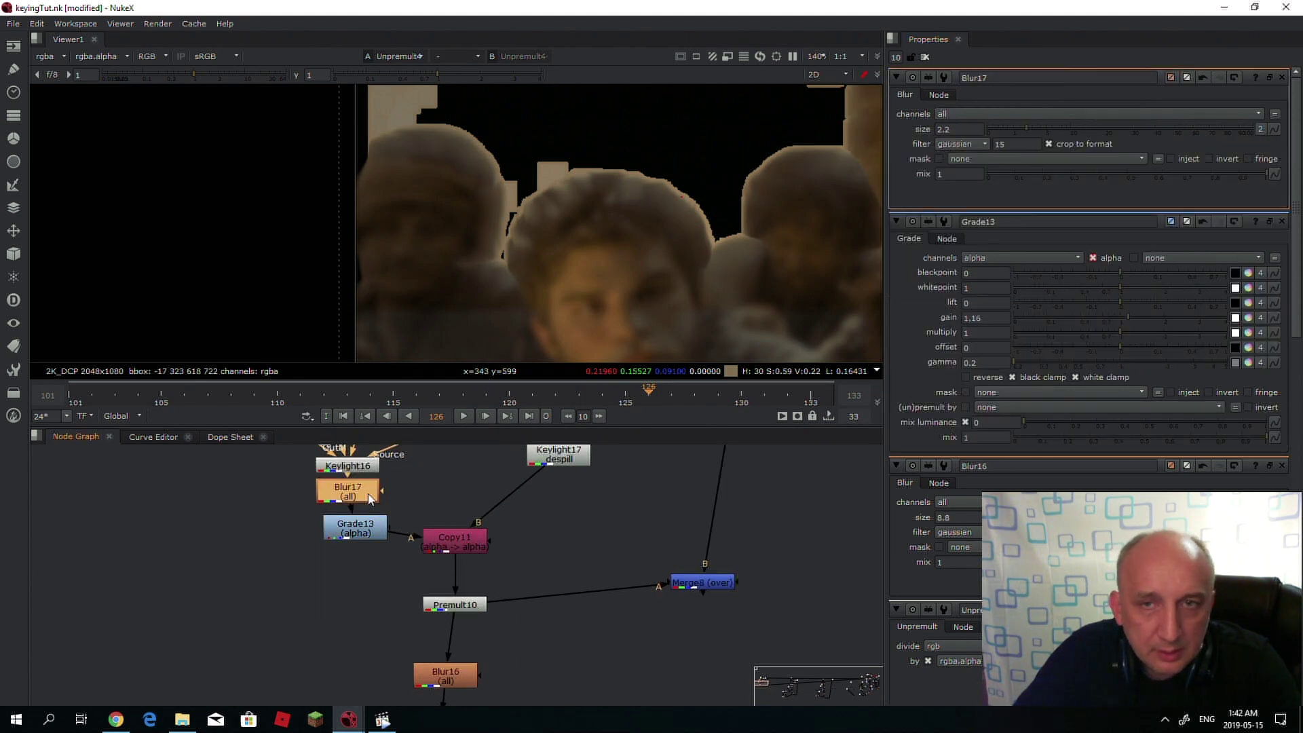
left_click_drag(1029, 127, 1004, 130)
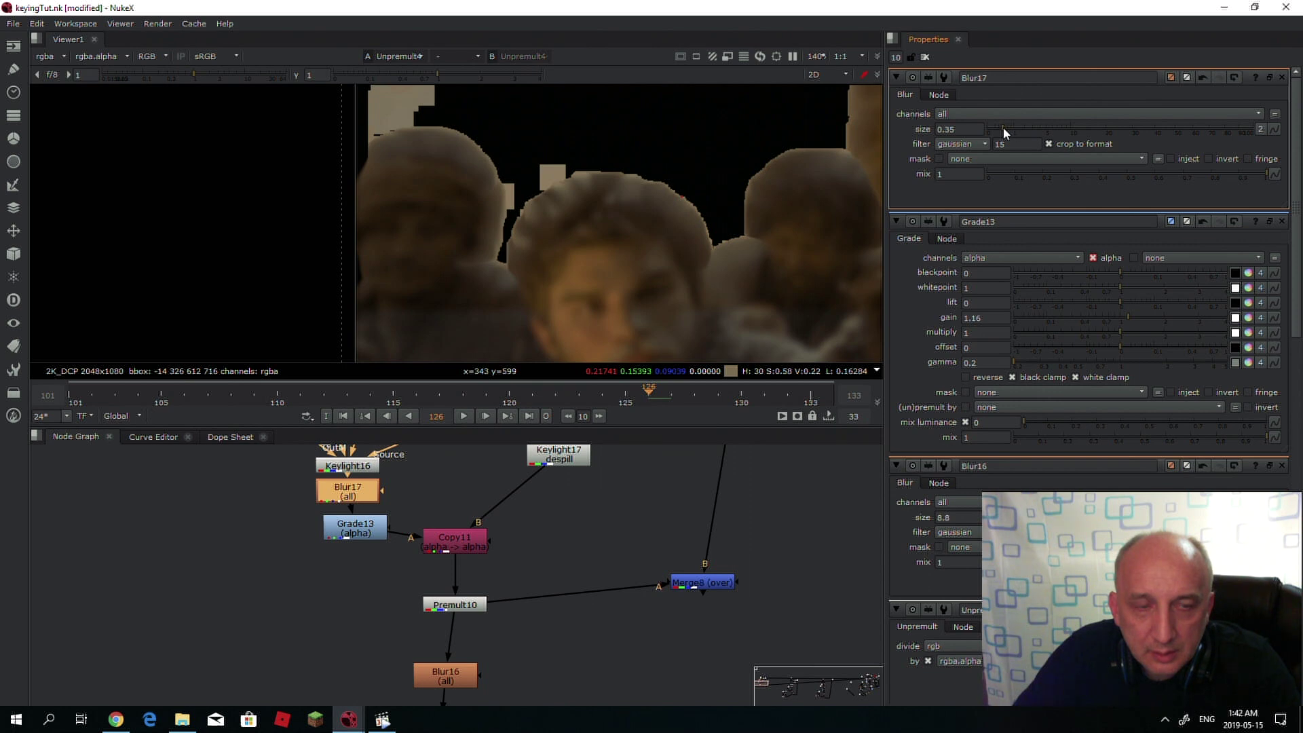
- View the premultiplied key and move Copy11 and downstream nodes down to make room
left_click(454, 604)
key("1")
scroll(484, 182, "up", 4)
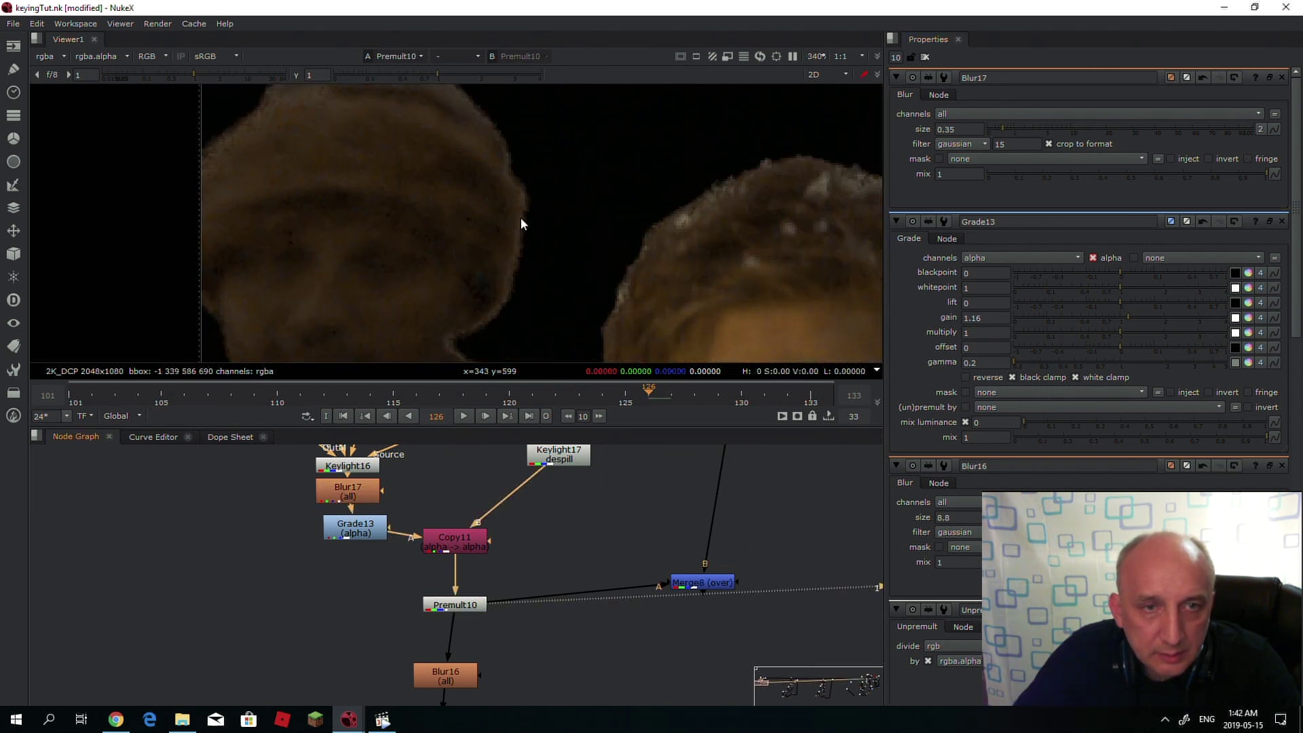
scroll(470, 573, "down", 4)
left_click_drag(492, 675, 454, 600)
left_click(416, 568)
- Add FilterErode7 on the alpha after Grade13 and inspect the head edges
key("Tab")
type("er")
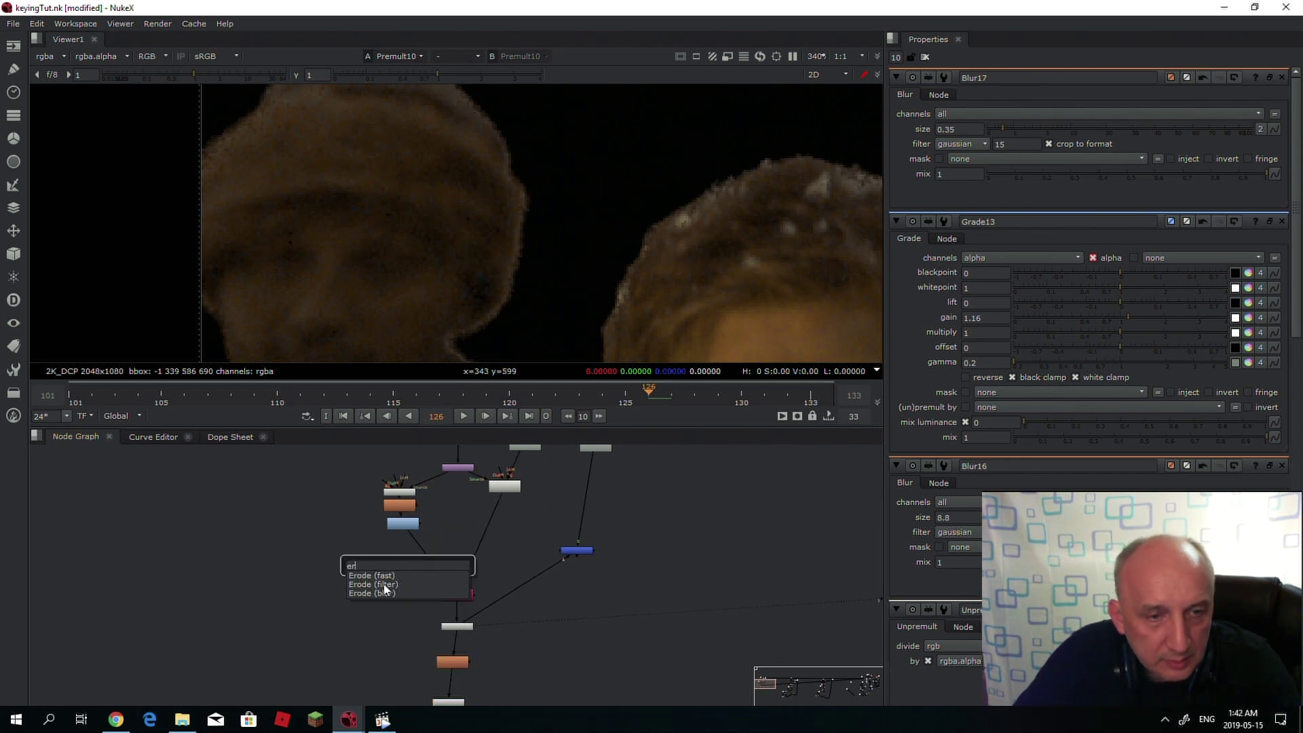
left_click(380, 584)
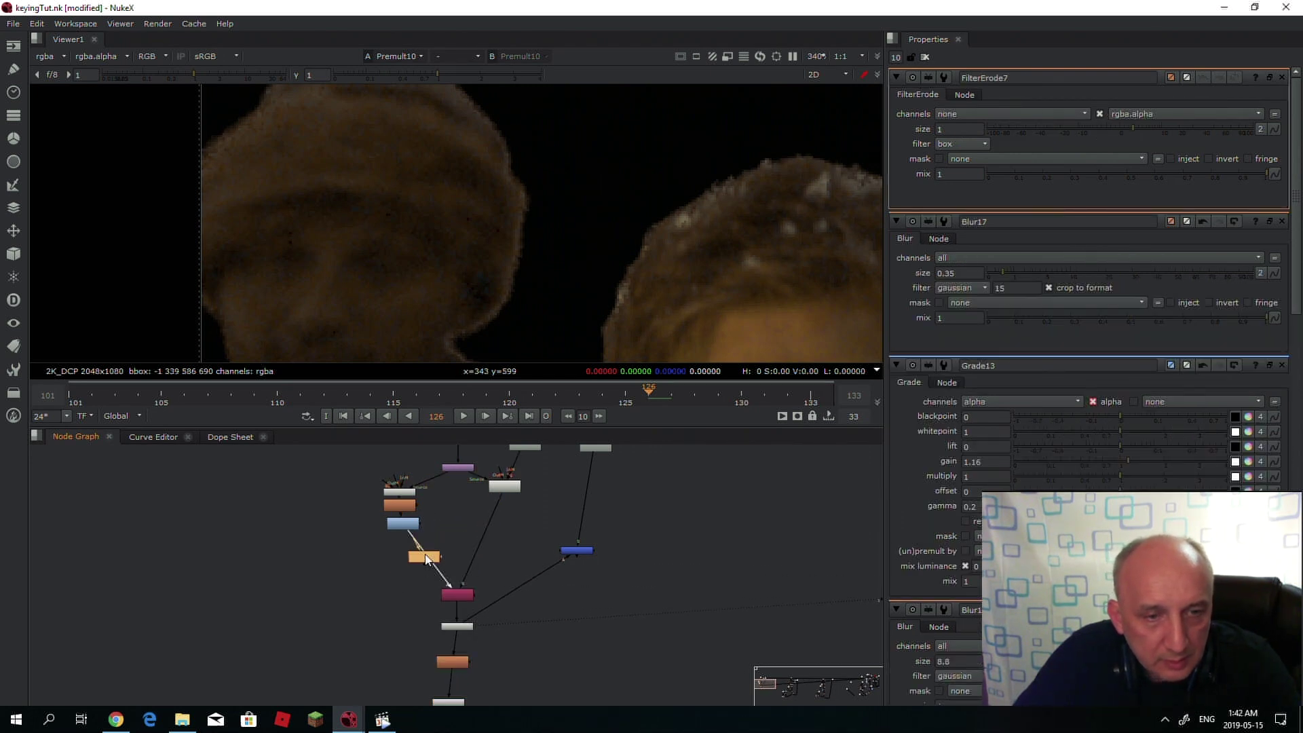
scroll(548, 151, "down", 5)
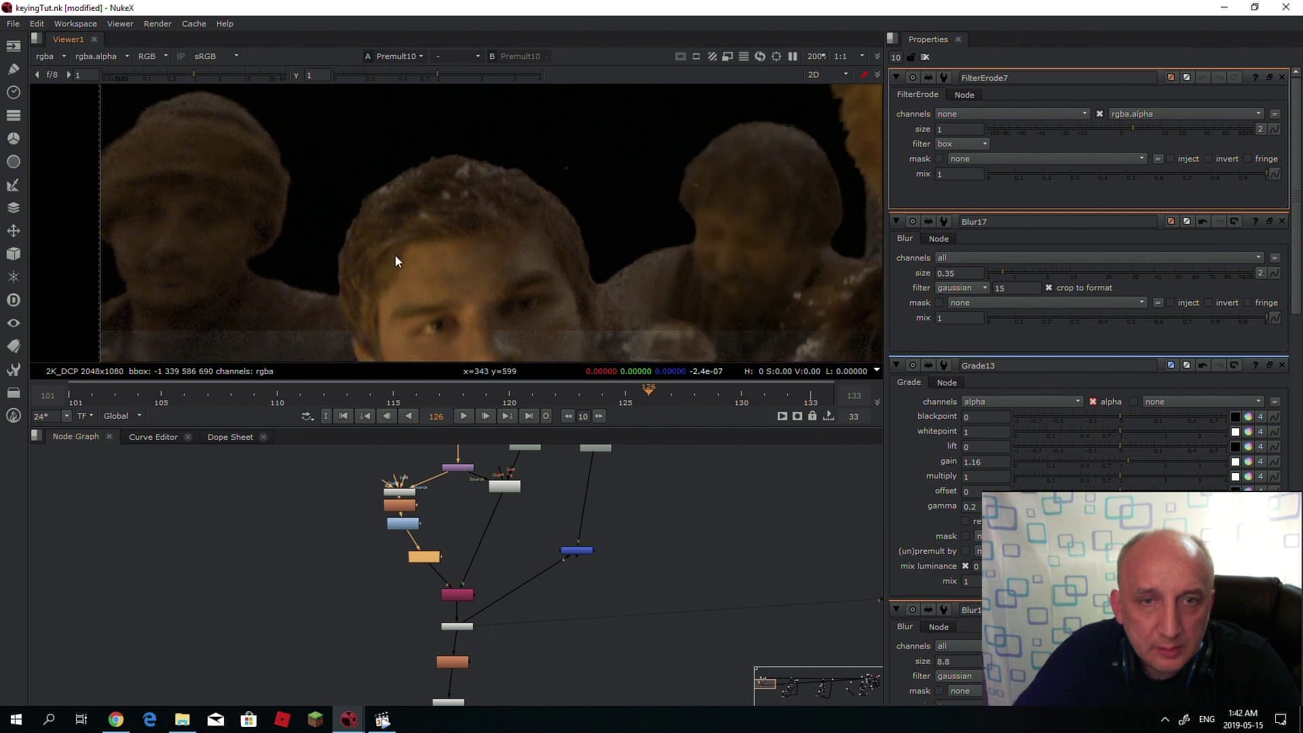
scroll(145, 194, "up", 4)
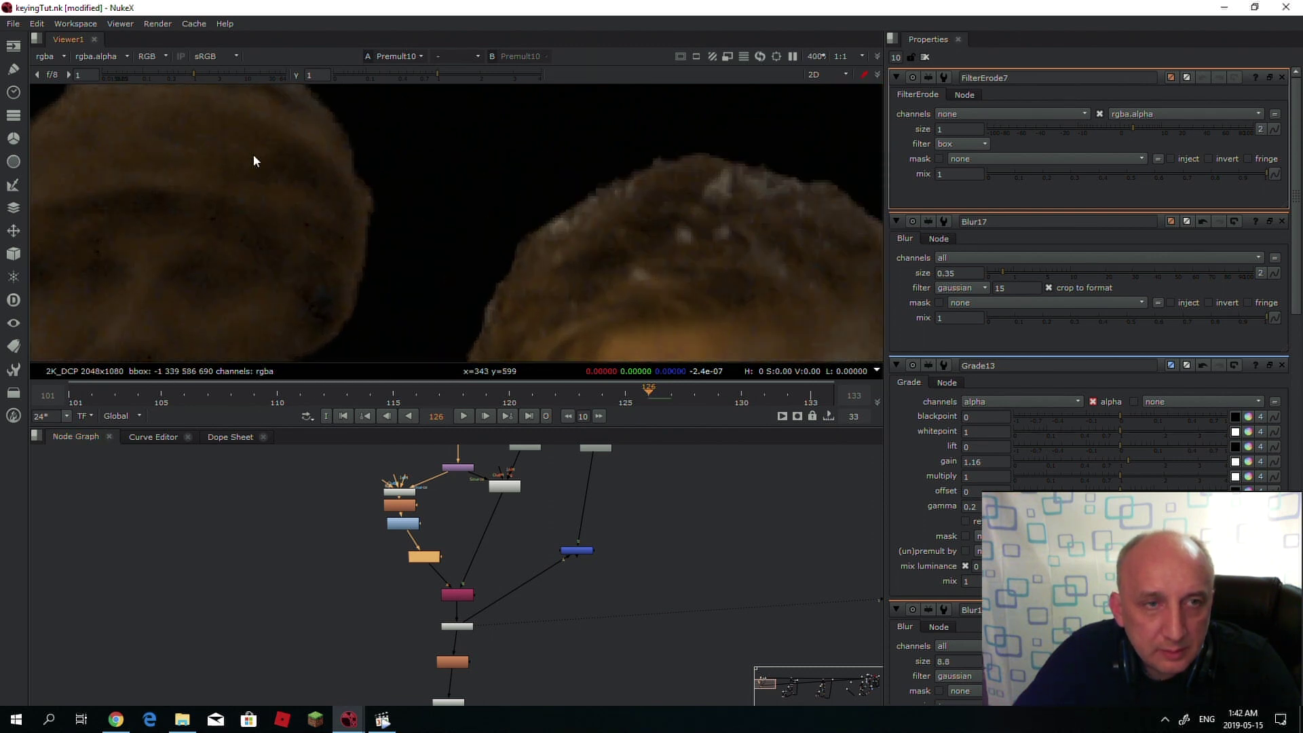
middle_click_drag(253, 153, 389, 229)
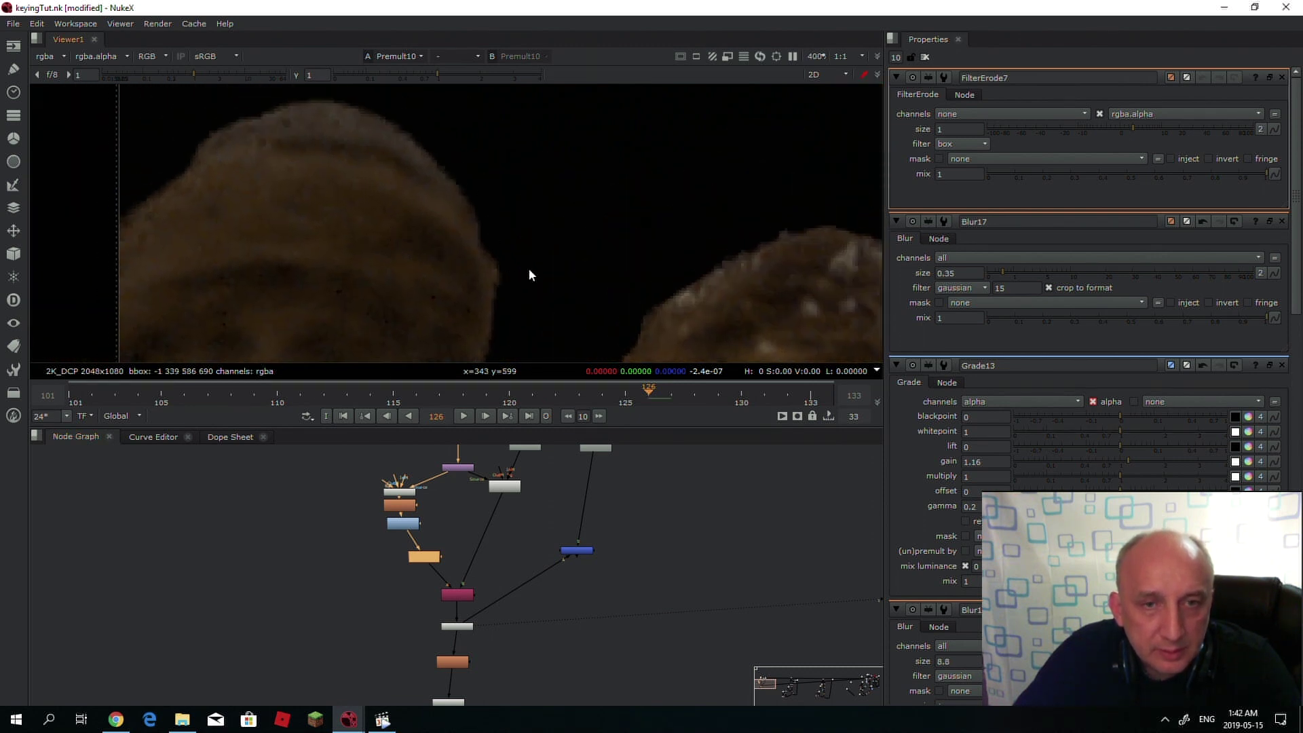
middle_click_drag(495, 320, 521, 270)
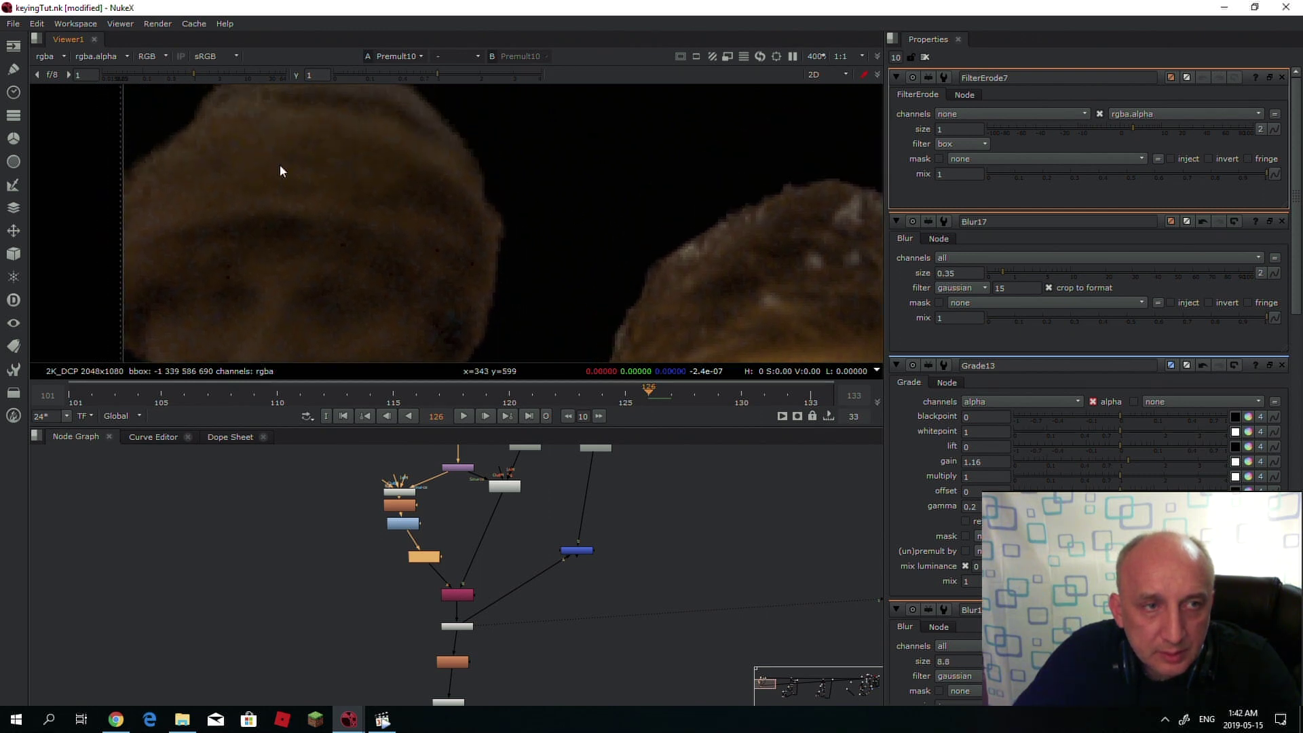
scroll(445, 571, "down", 2)
scroll(452, 668, "up", 3)
- View Unpremult4 and set FilterErode7's size to 9.5
left_click(460, 660)
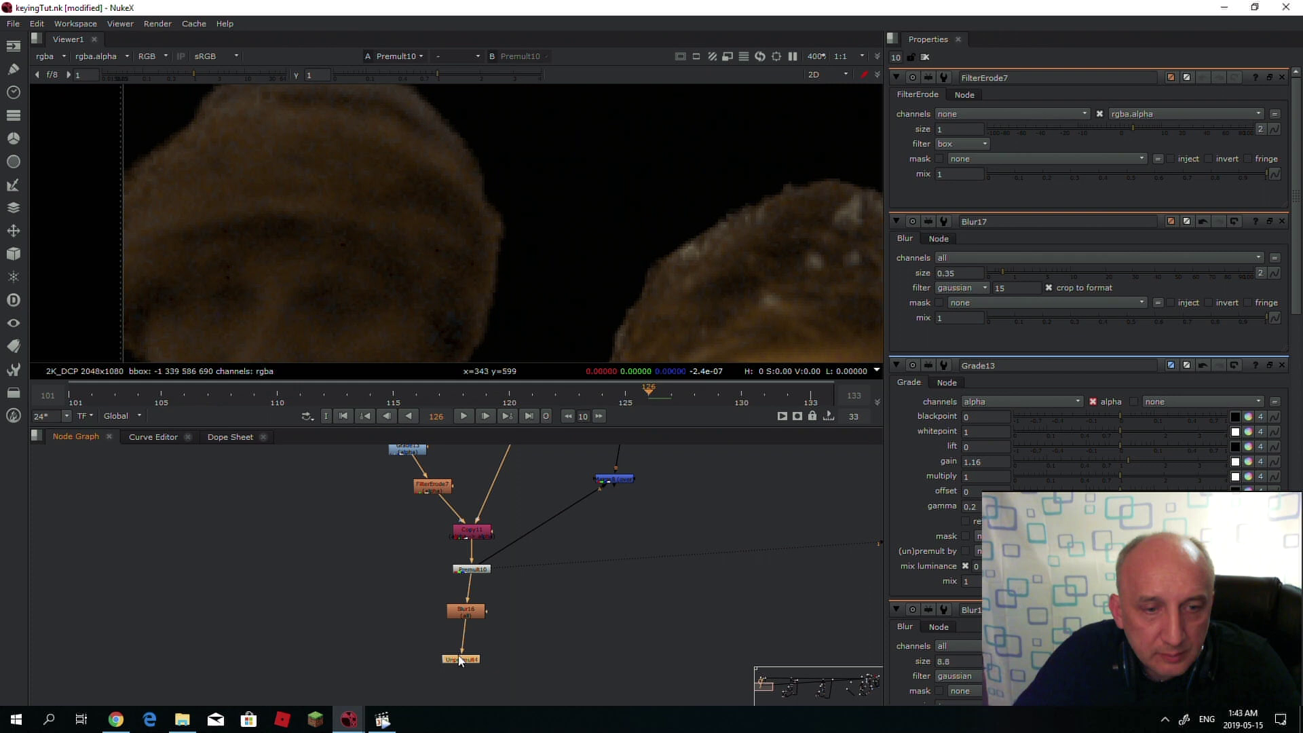
key("1")
scroll(482, 135, "down", 3)
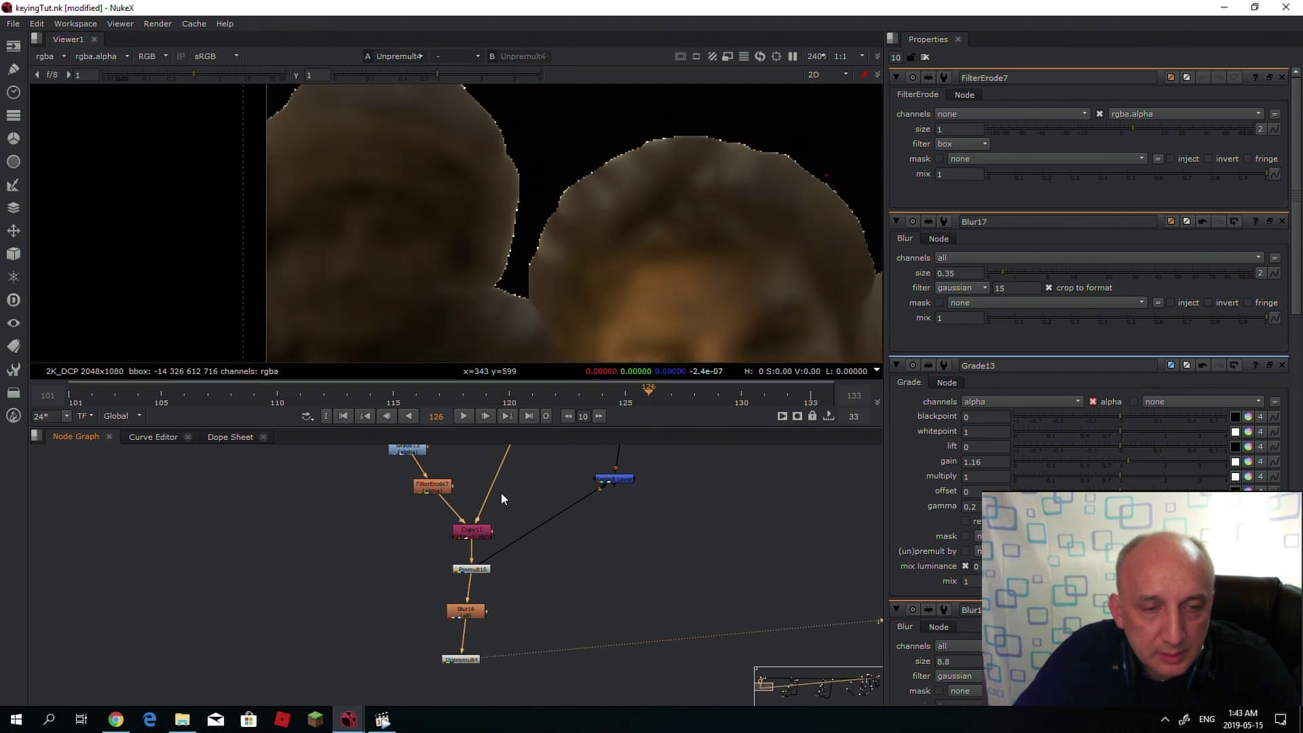
left_click_drag(468, 610, 499, 603)
left_click(1134, 130)
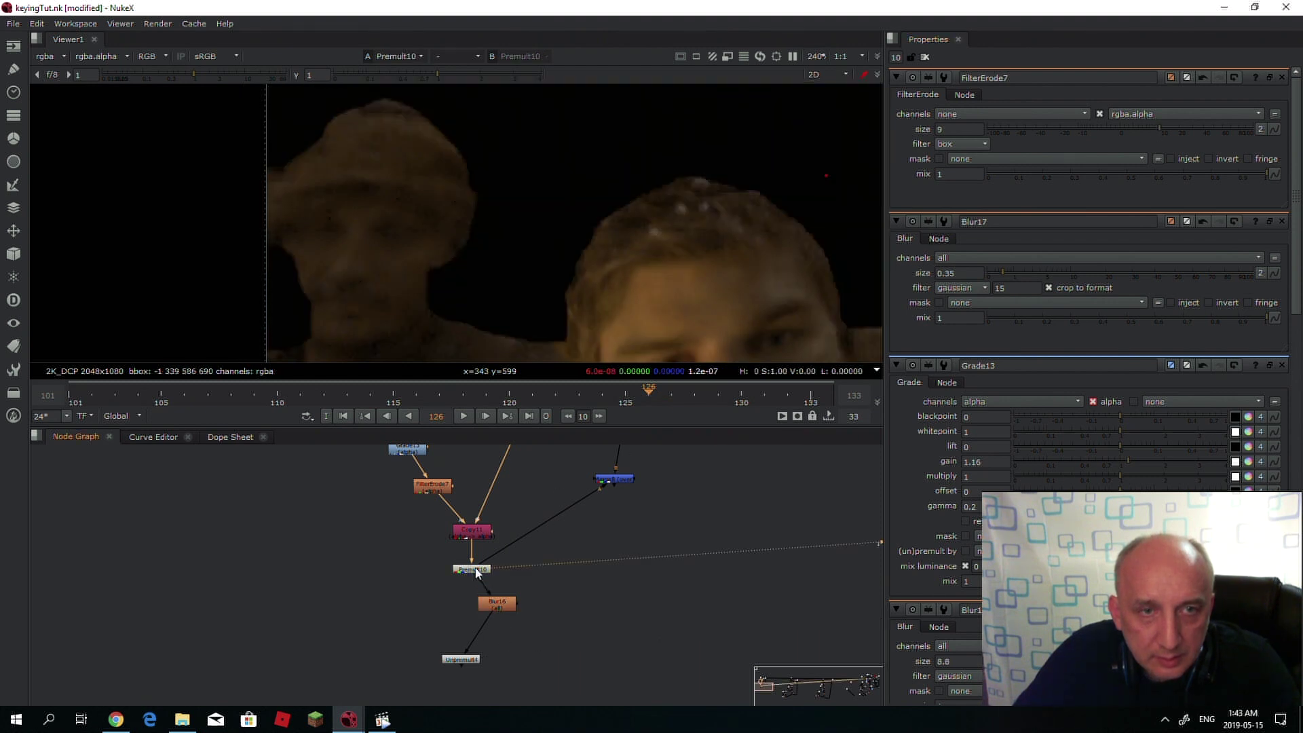
- Inspect the premultiplied key and its alpha matte in the viewer
left_click(479, 532)
key("1")
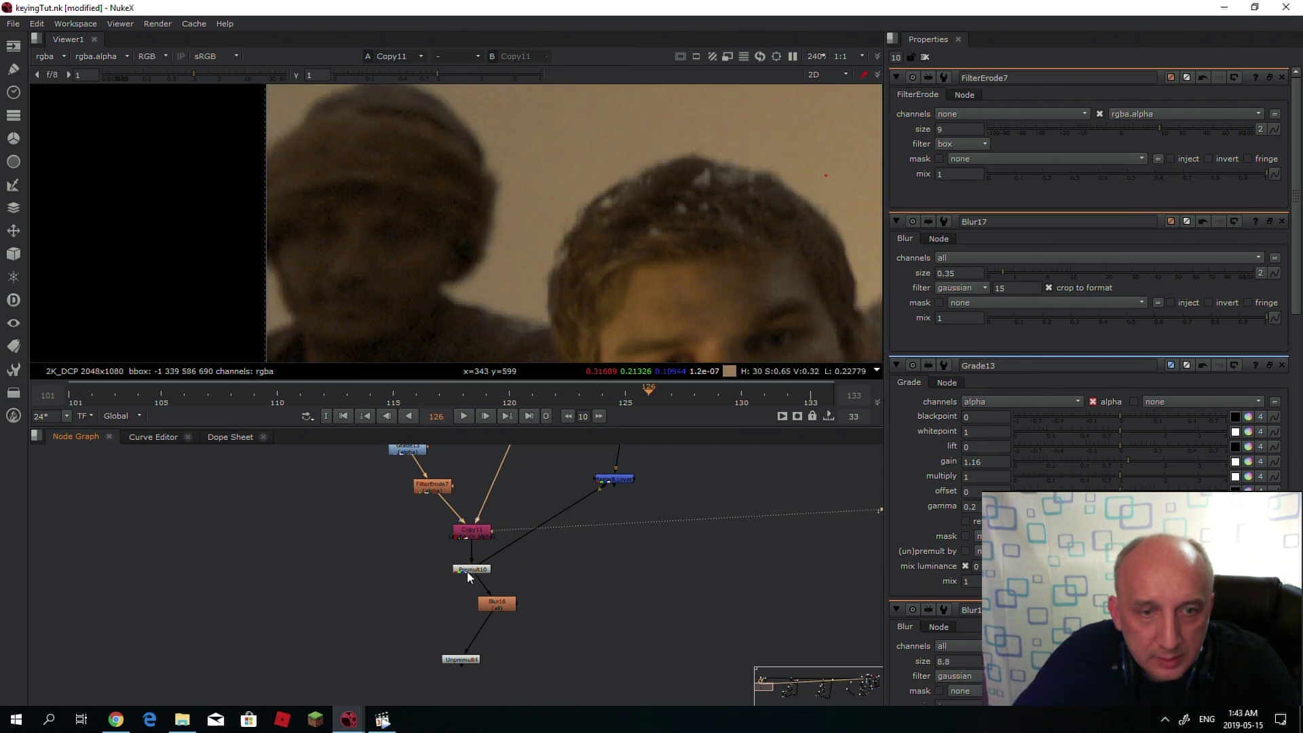
key("a")
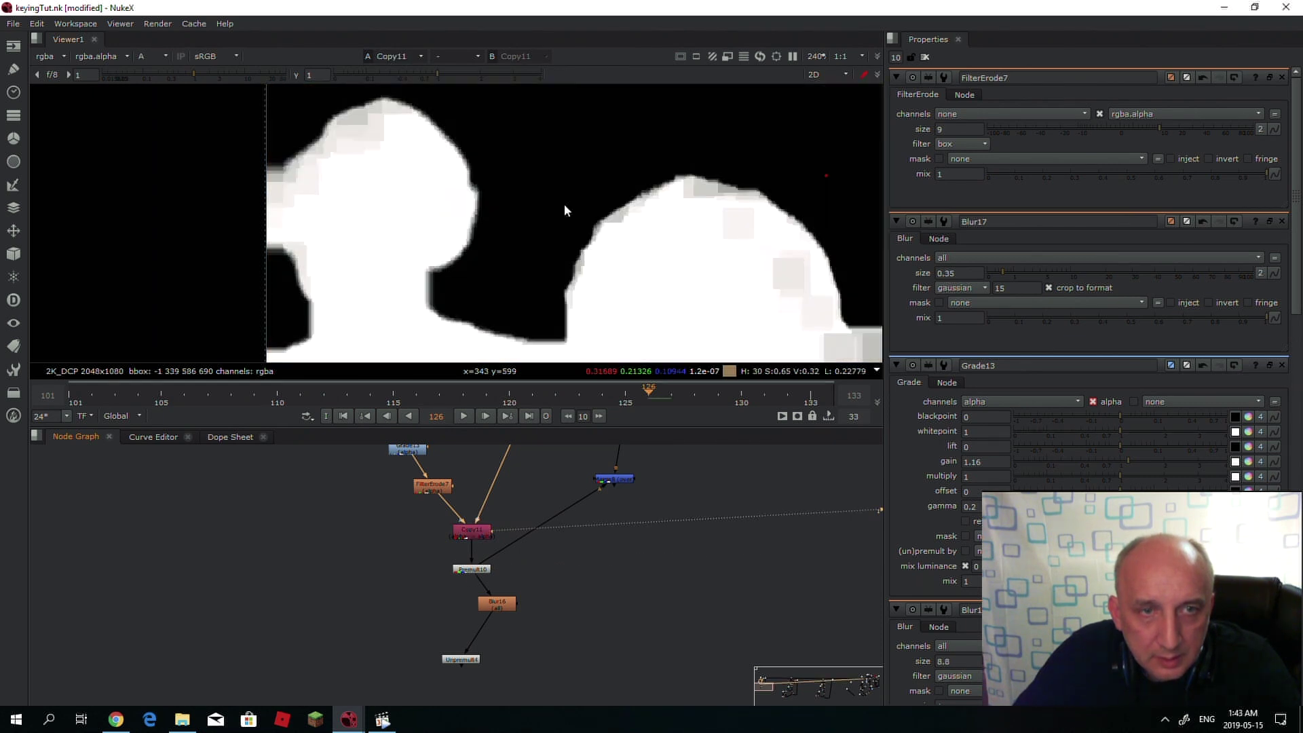
key("a")
middle_click_drag(405, 532, 429, 572)
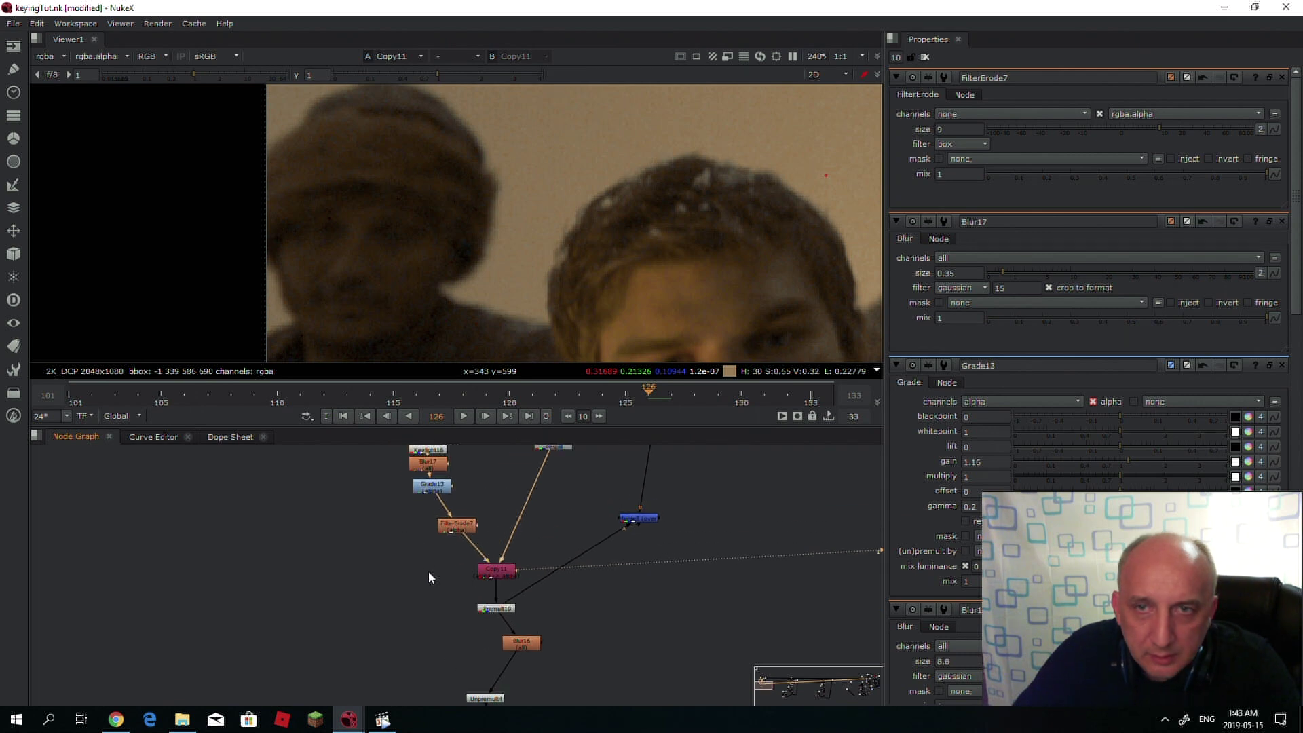
- Set FilterErode7's size to 1
left_click(456, 528)
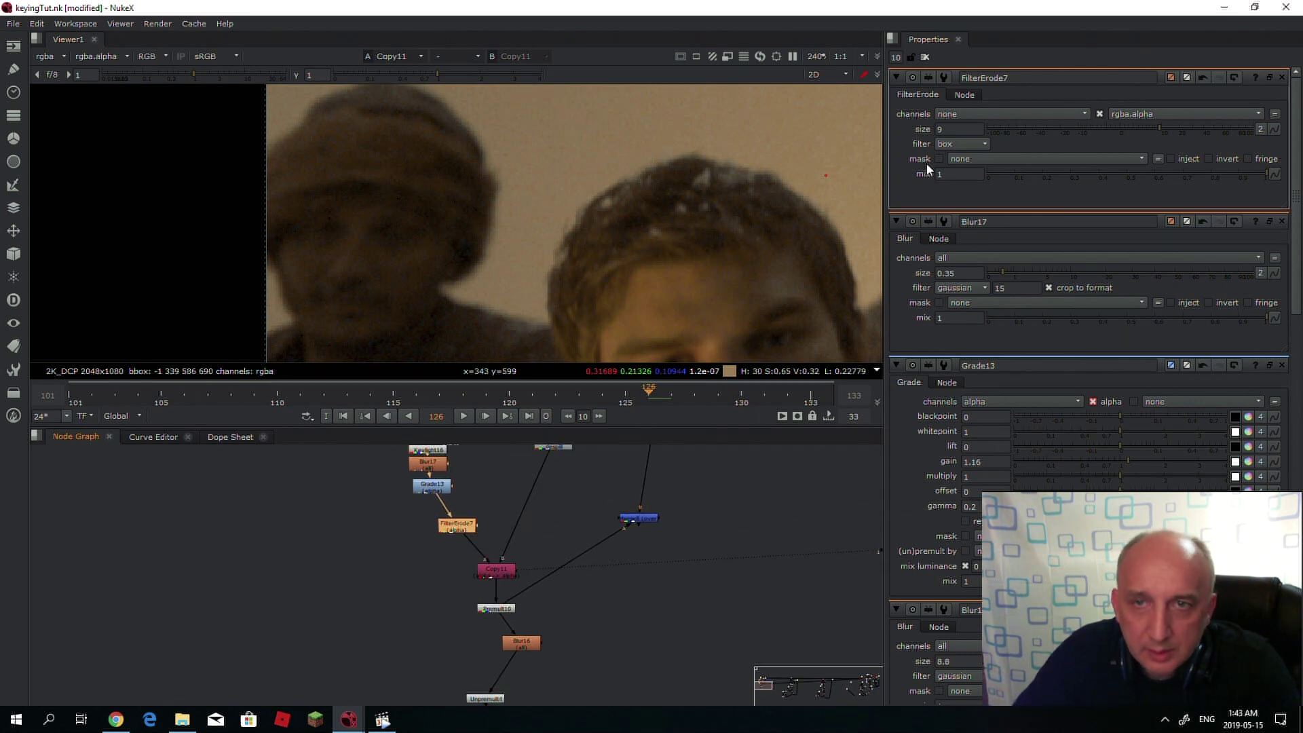
left_click_drag(948, 132, 907, 156)
type("1")
left_click(760, 584)
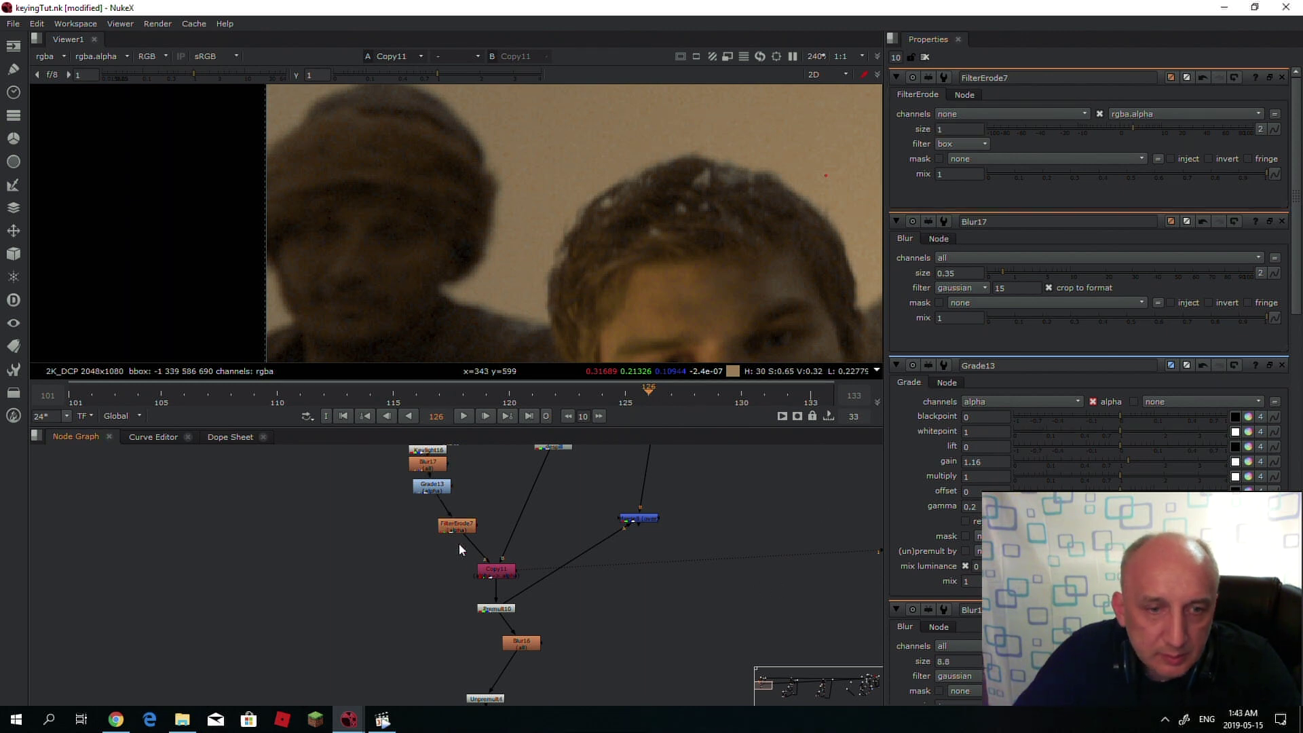
- View Blur16's edge-extended layer, undo a trial negative erode, and open Blur16's settings
left_click(519, 646)
key("1")
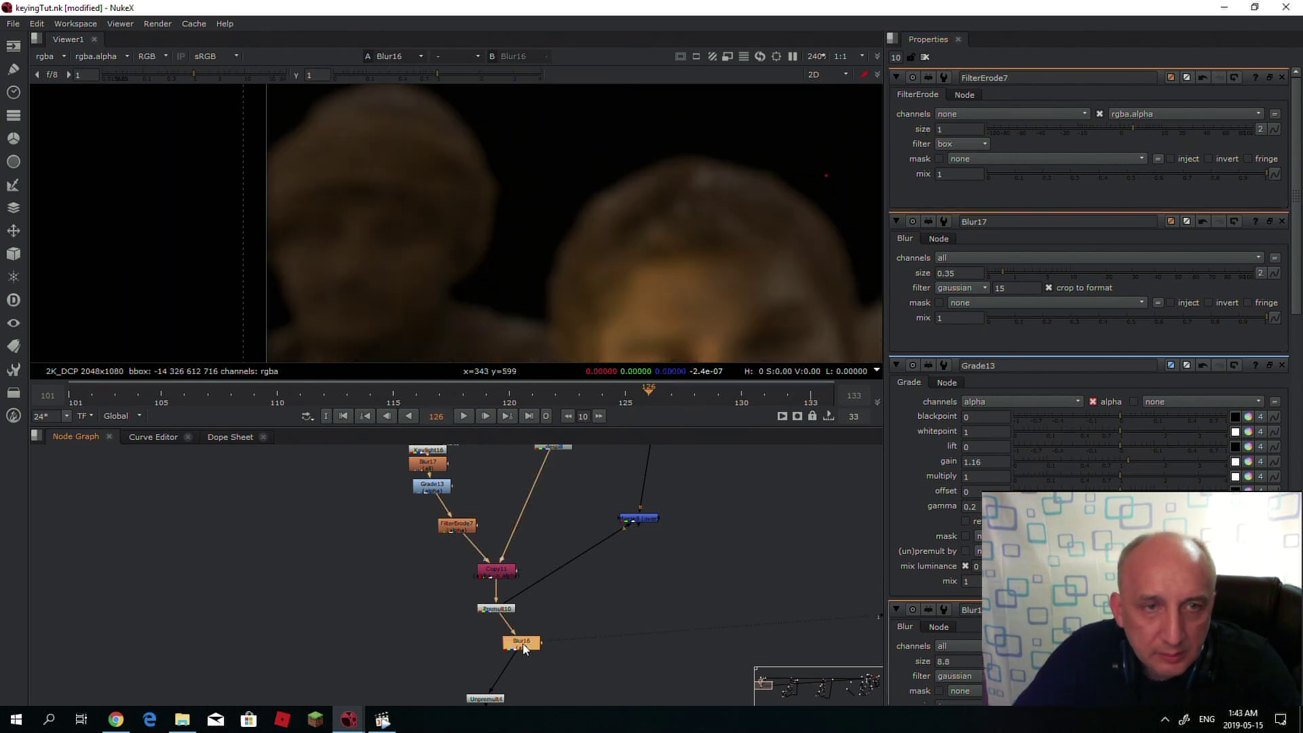
left_click_drag(1129, 129, 1101, 130)
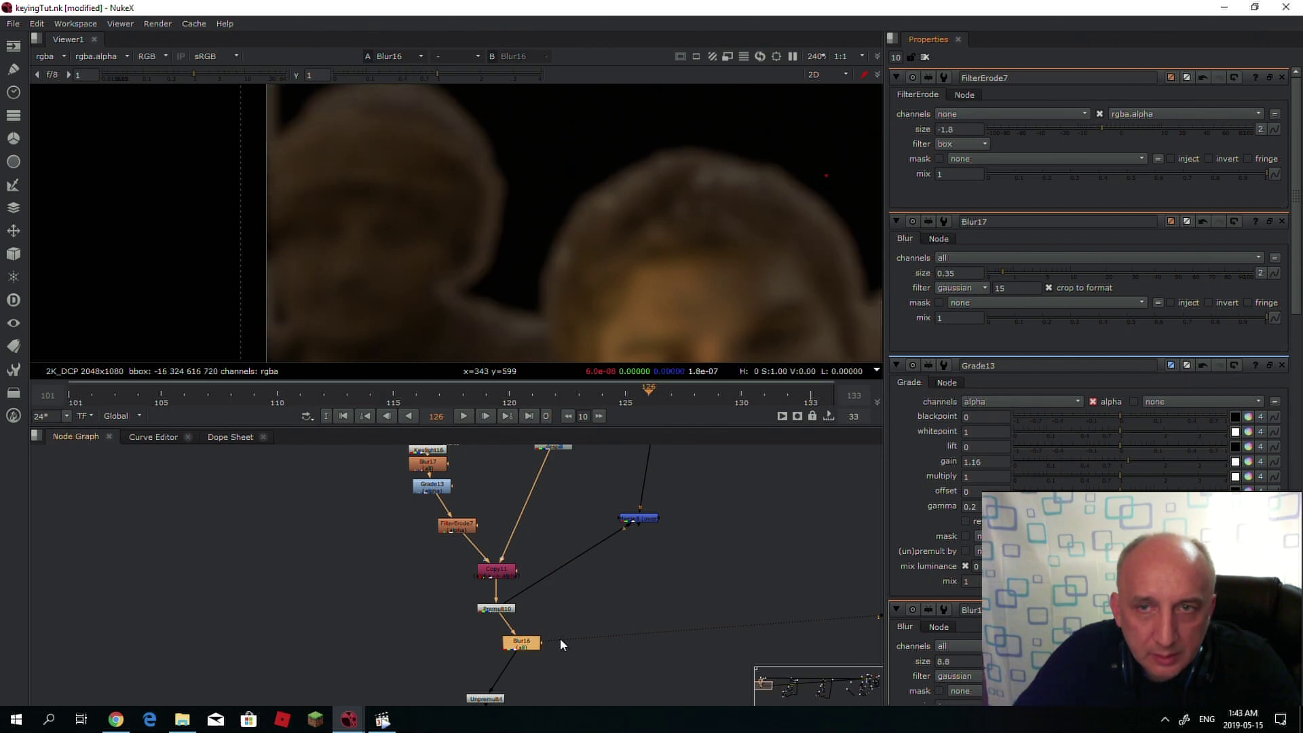
middle_click_drag(561, 640, 568, 584)
key("ctrl+z")
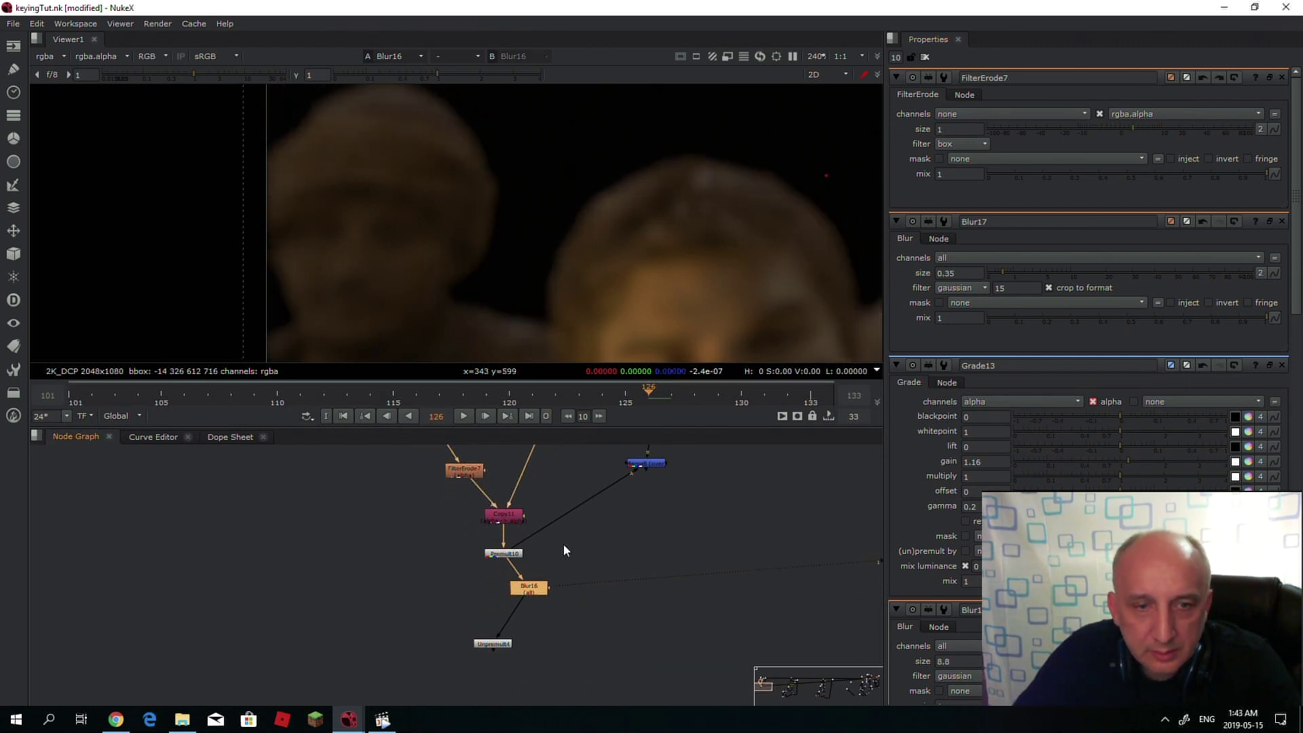
double_click(533, 592)
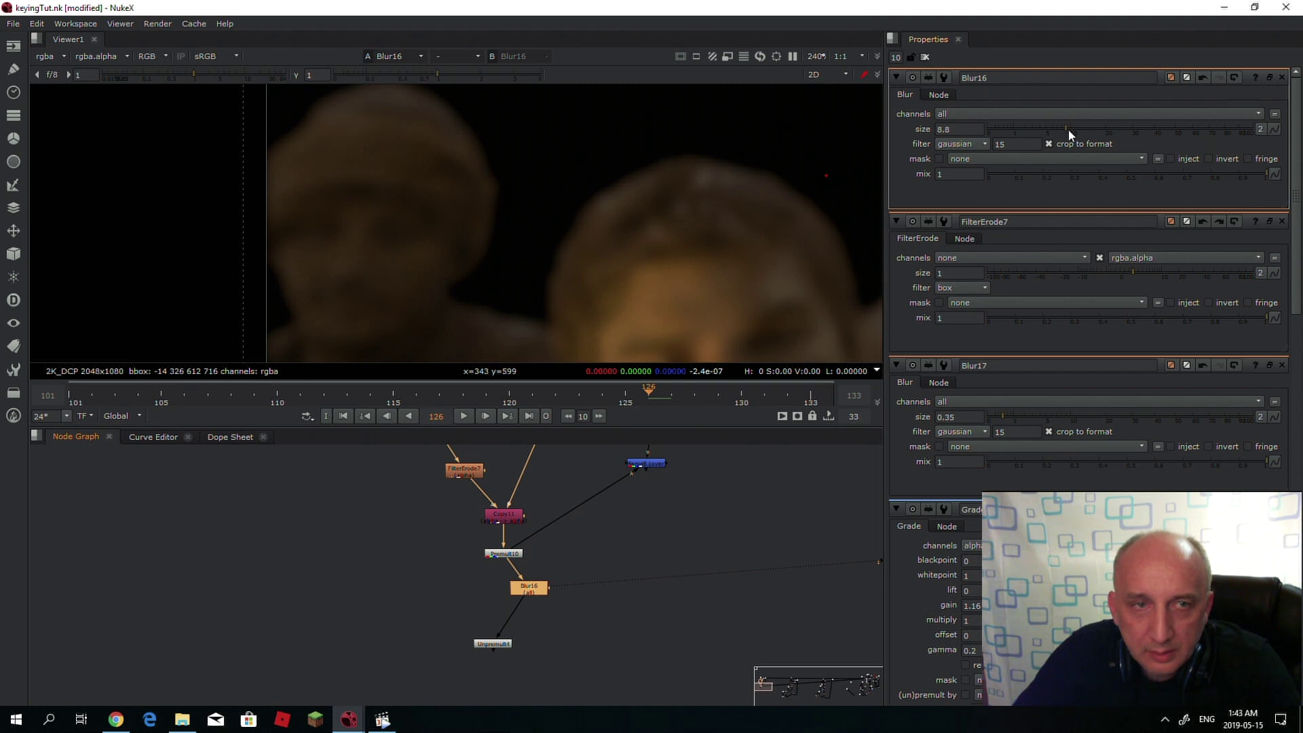
- Lower Blur16's size to 5.4 and view the Unpremult4 result
mouse_move(1068, 129)
left_mouse_down()
mouse_move(1111, 122)
mouse_move(1020, 120)
mouse_move(1077, 120)
mouse_move(1024, 120)
mouse_move(1073, 119)
mouse_move(1033, 119)
mouse_move(1060, 120)
mouse_move(1048, 121)
left_mouse_up()
left_click(491, 643)
key("1")
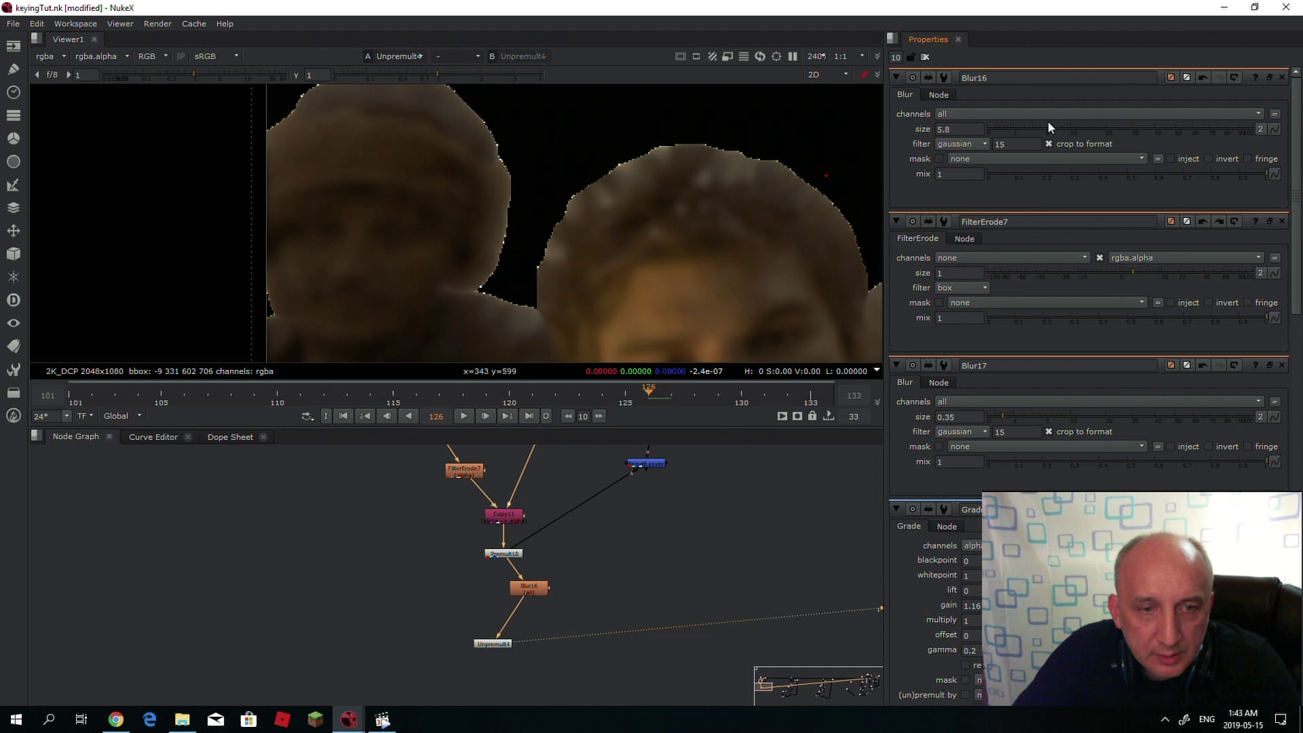
- Set FilterErode7's size to 5 and inspect Unpremult4's alpha around the three heads
left_click(461, 473)
double_click(461, 473)
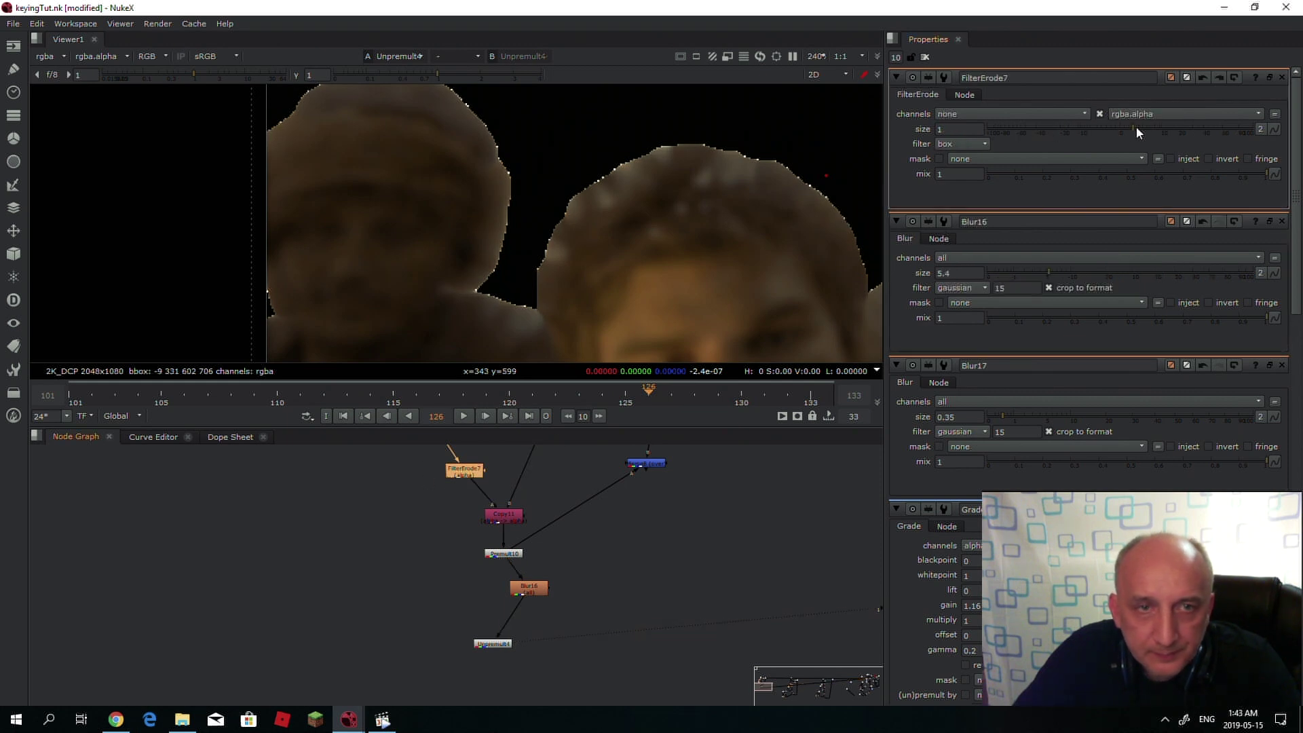
left_click_drag(1136, 126, 1150, 126)
left_click(497, 643)
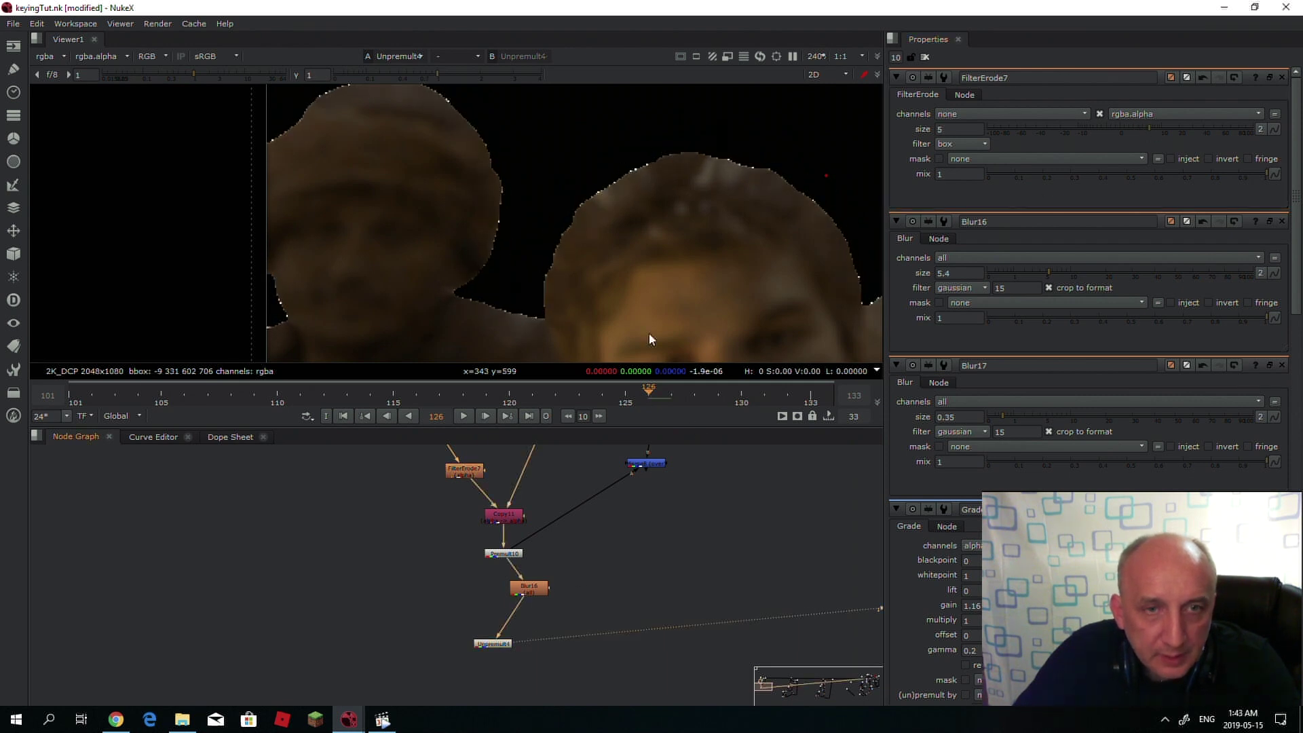
key("a")
key("a")
scroll(461, 178, "down", 3)
middle_click_drag(492, 284, 472, 290)
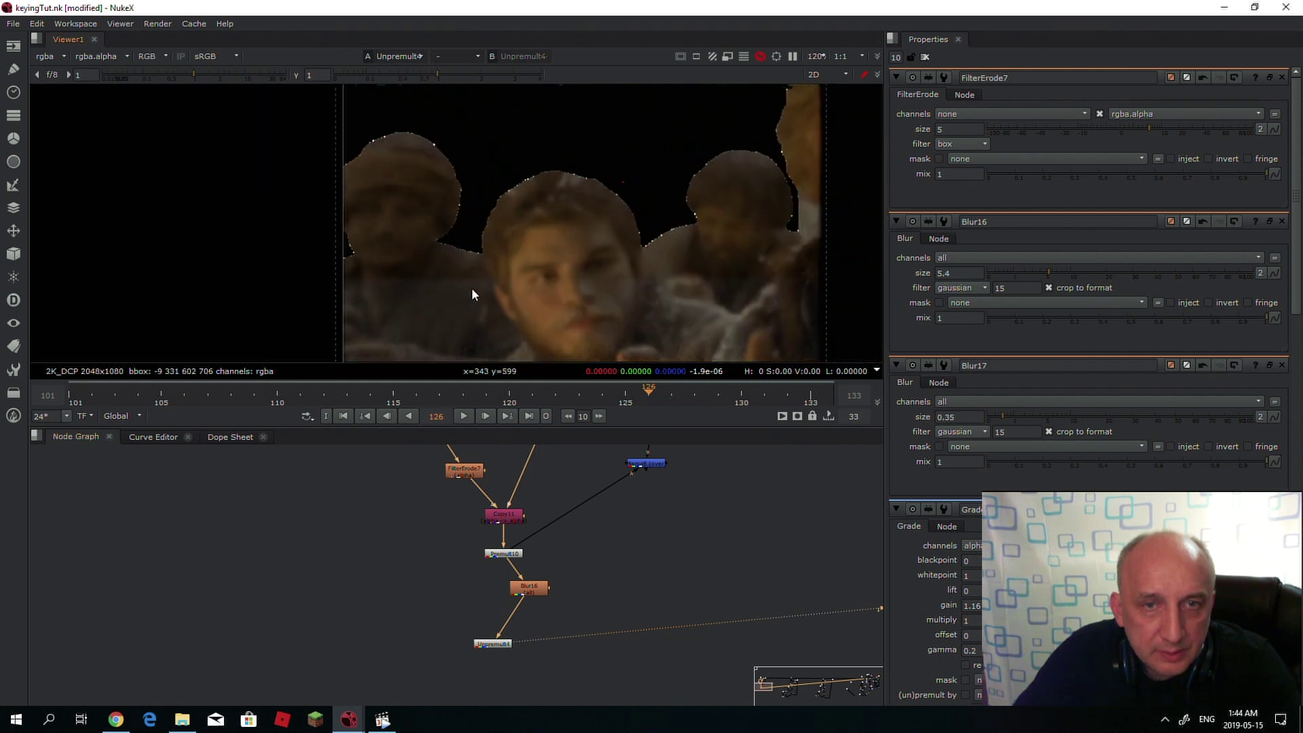
key("equal")
scroll(627, 585, "down", 3)
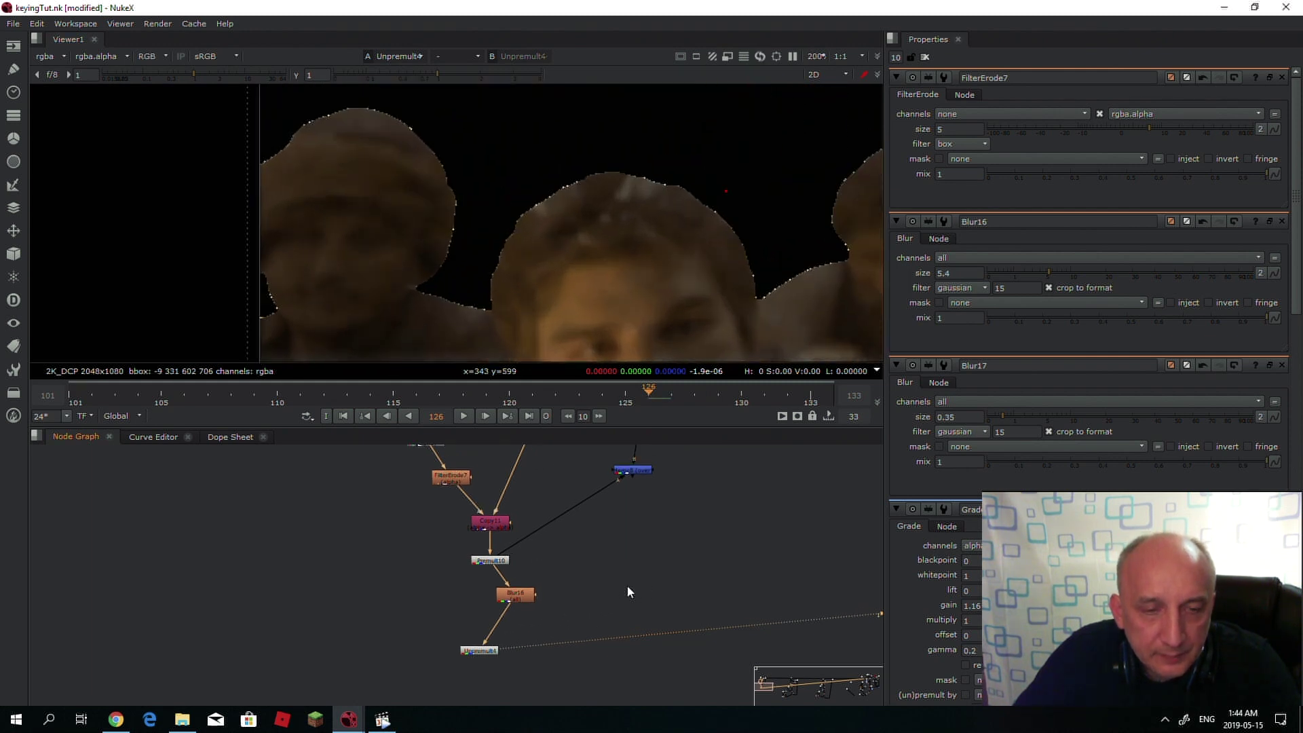
- View the Keylight18 output and check its alpha matte
middle_click_drag(579, 512, 581, 587)
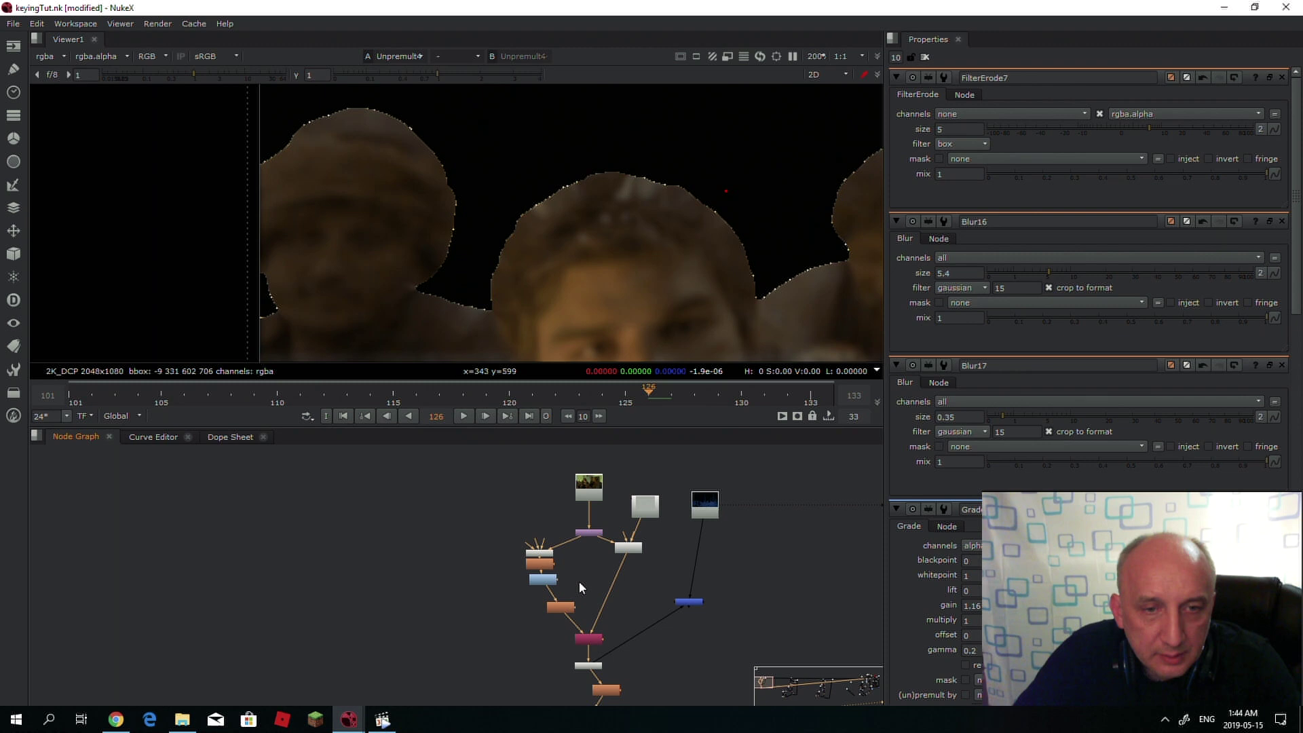
left_click_drag(486, 468, 608, 559)
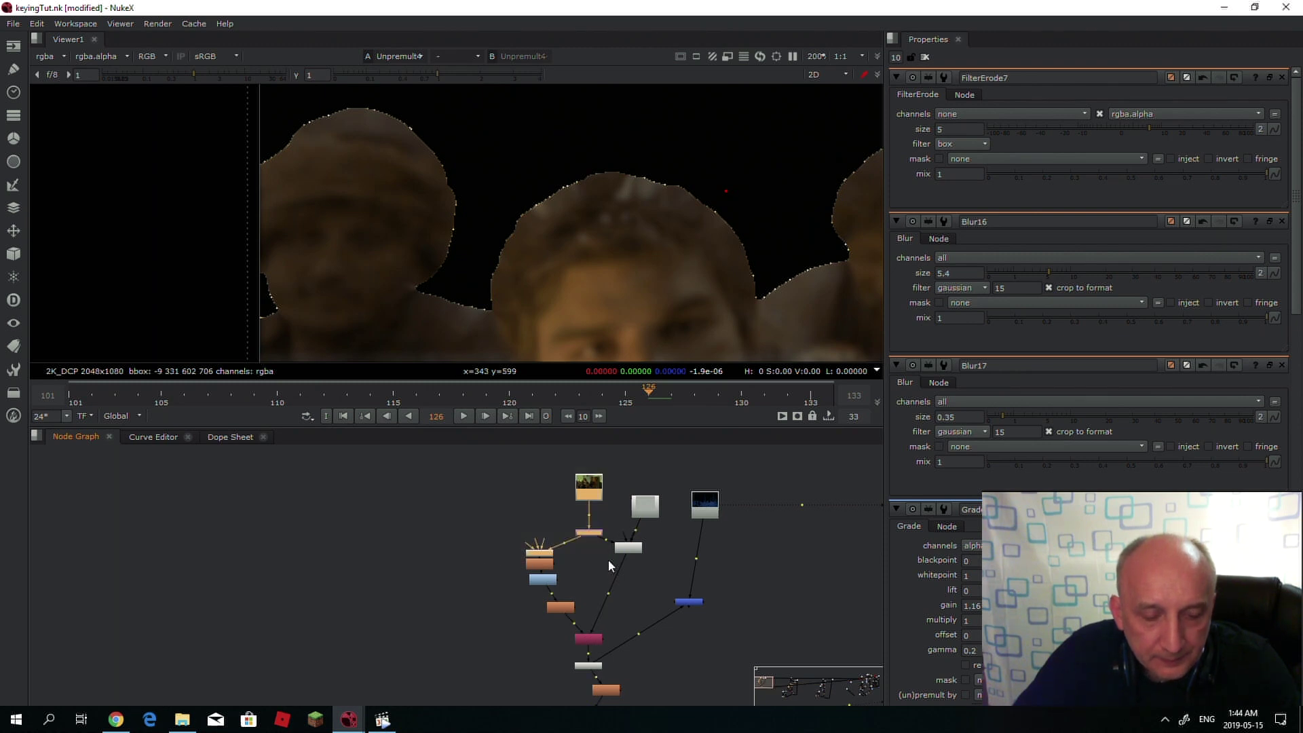
scroll(564, 536, "down", 3)
scroll(514, 559, "up", 3)
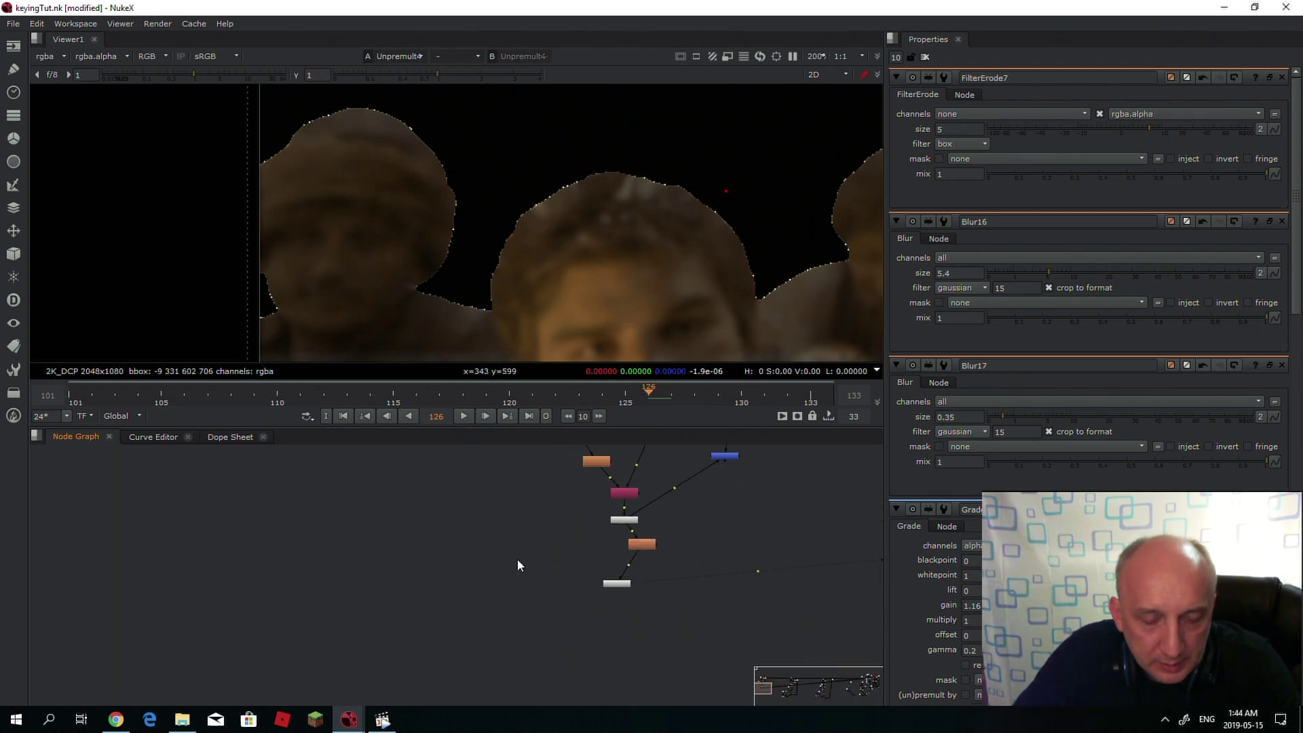
scroll(606, 582, "up", 2)
left_click(373, 665)
key("1")
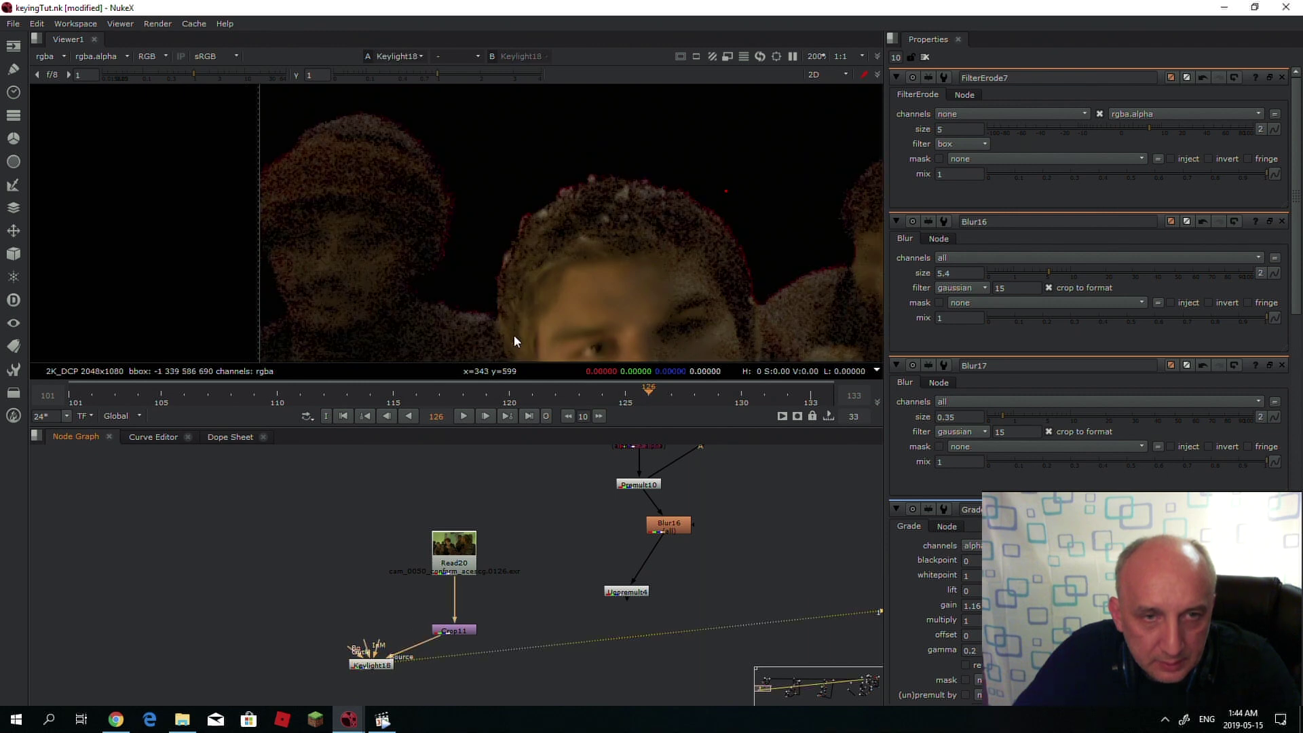
key("a")
key("a")
- Add Copy12 copying rgba.alpha from Keylight18 onto Unpremult4
left_click(589, 663)
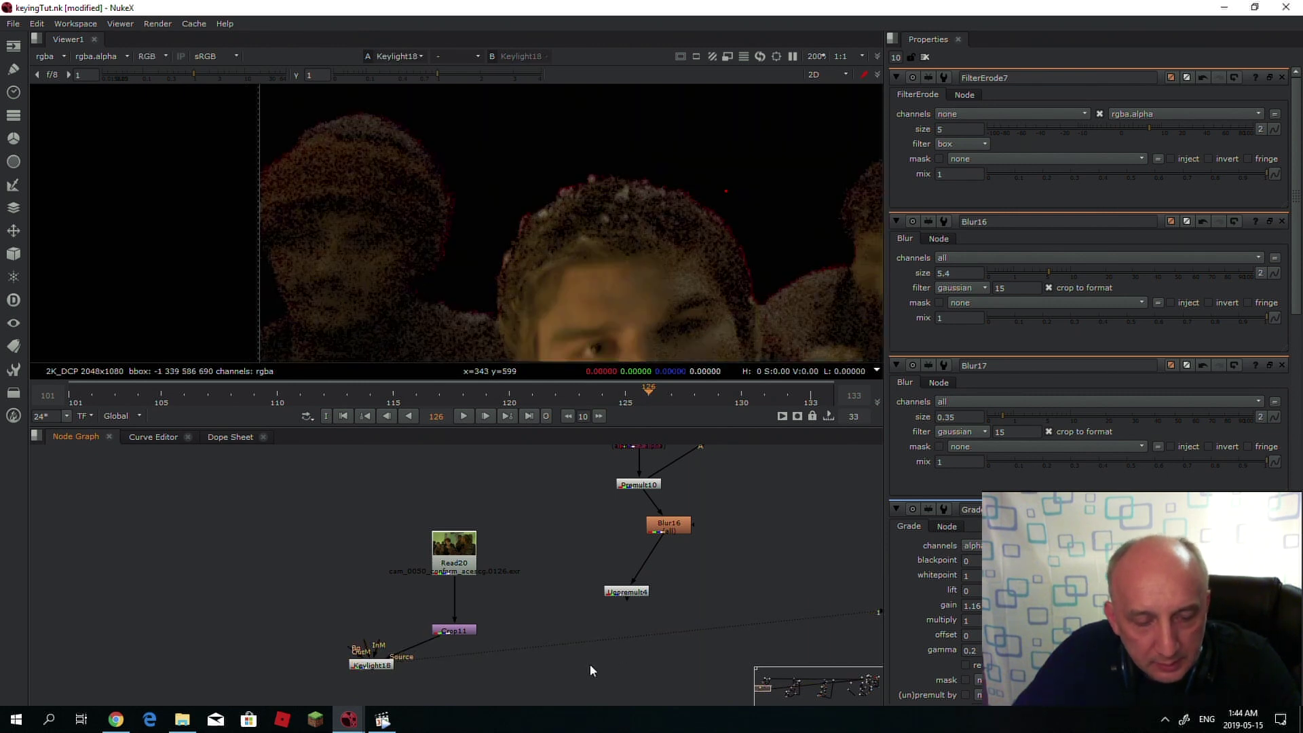
key("Tab")
type("cop")
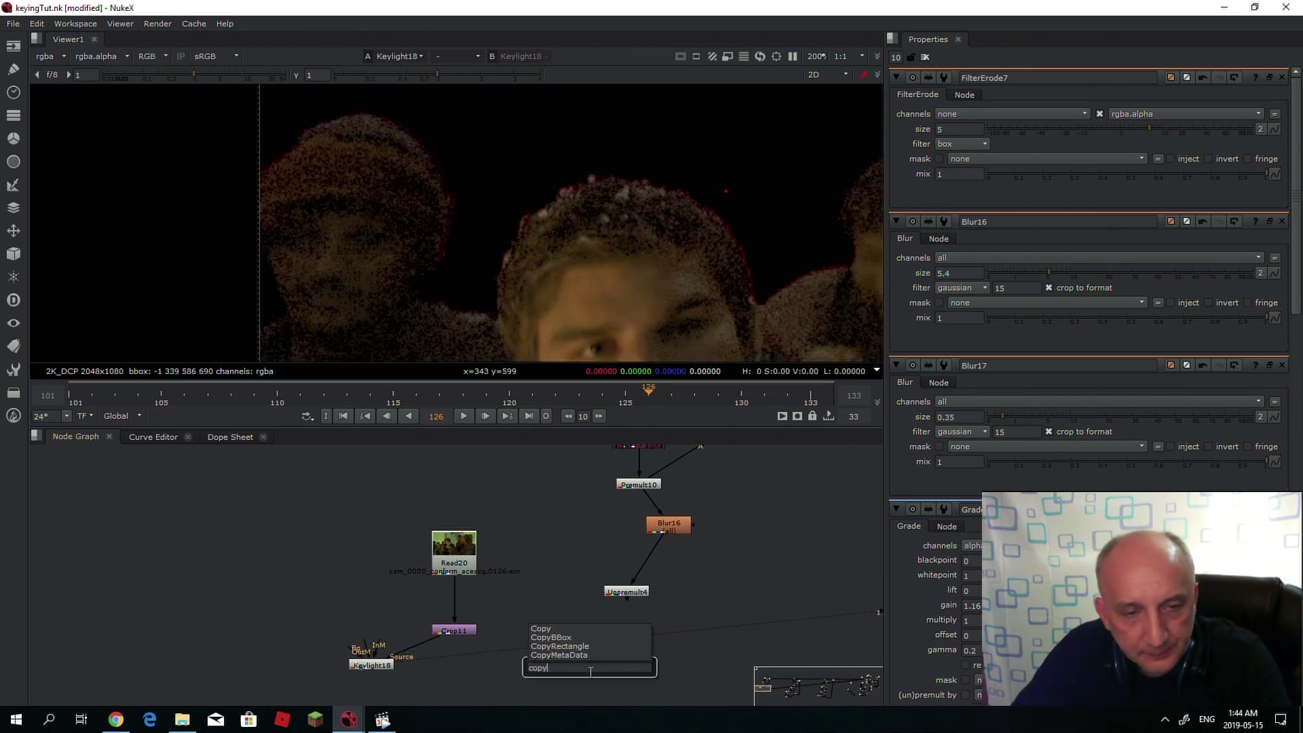
type("y")
left_click(542, 630)
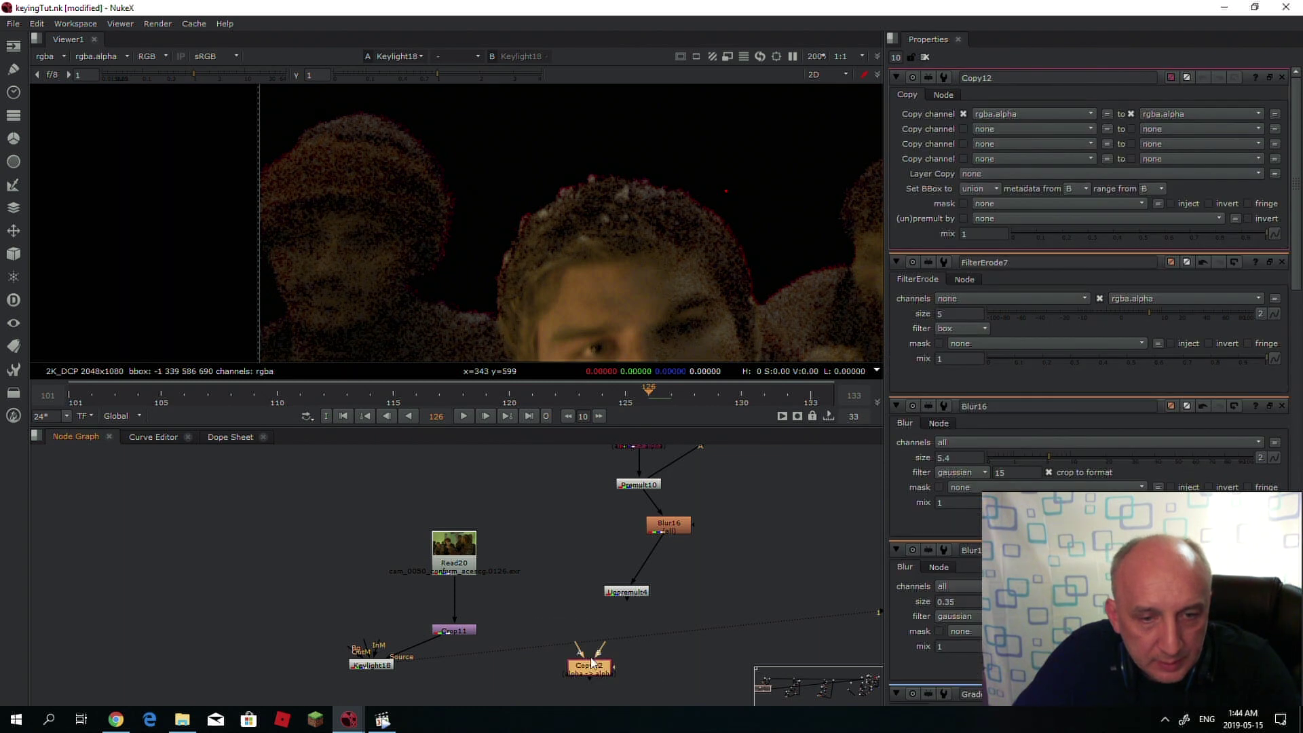
left_click_drag(575, 650, 620, 600)
- Check Copy12's colour and alpha output in the viewer
key("1")
key("a")
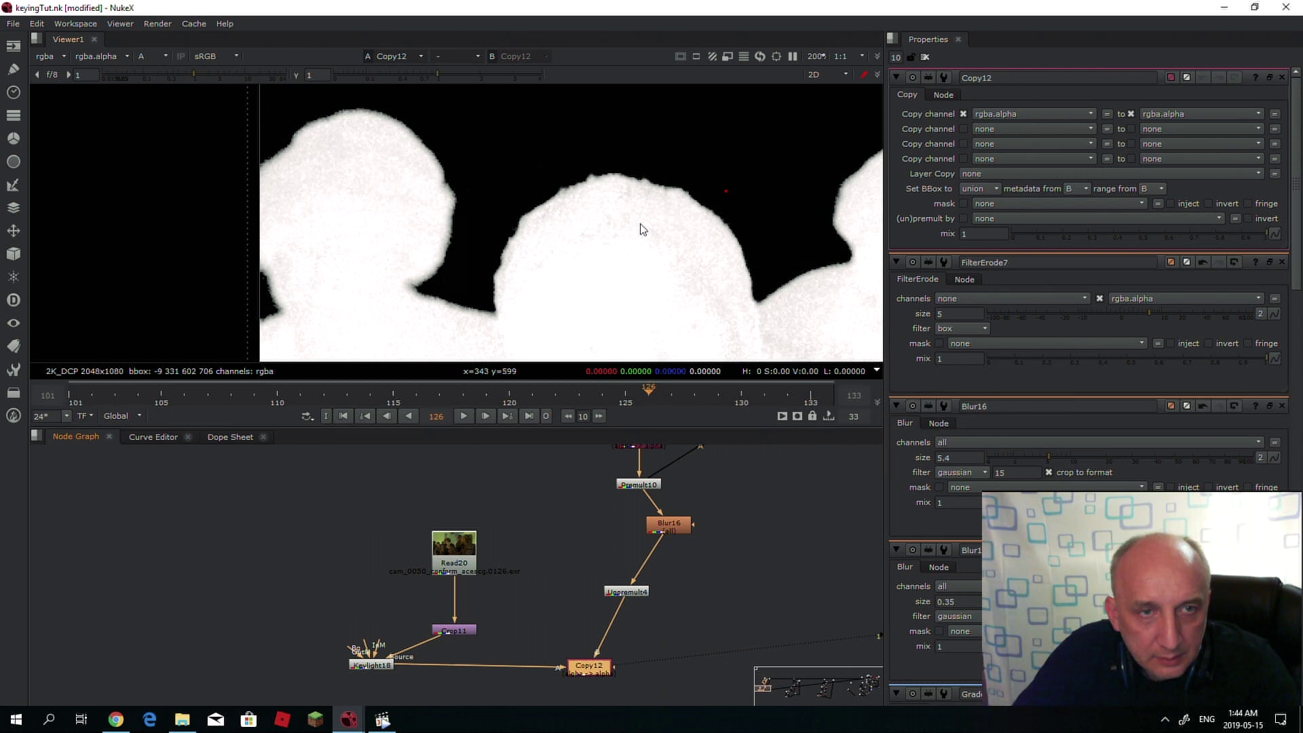
key("a")
middle_click_drag(621, 634, 604, 622)
middle_click_drag(574, 689, 538, 593)
- Add Premult11 under Copy12 and view the premultiplied central head
left_click(539, 593)
key("Tab")
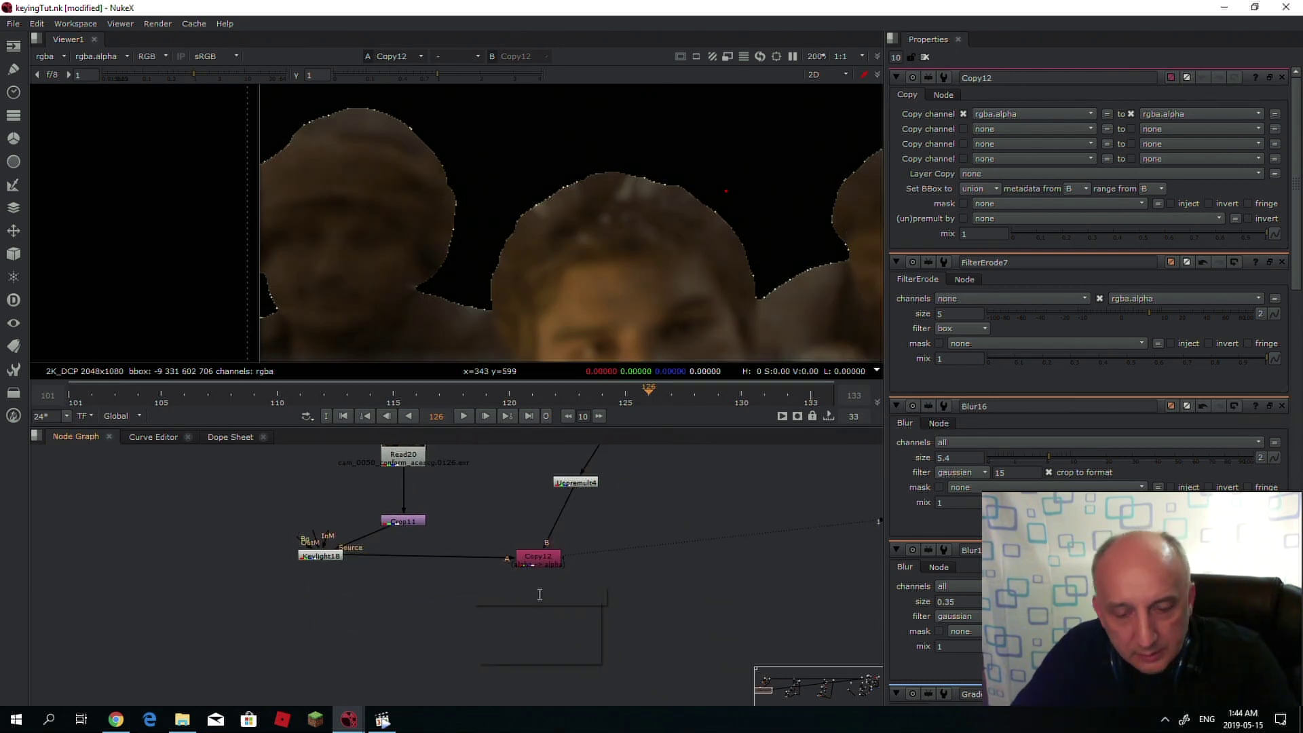
type("prem")
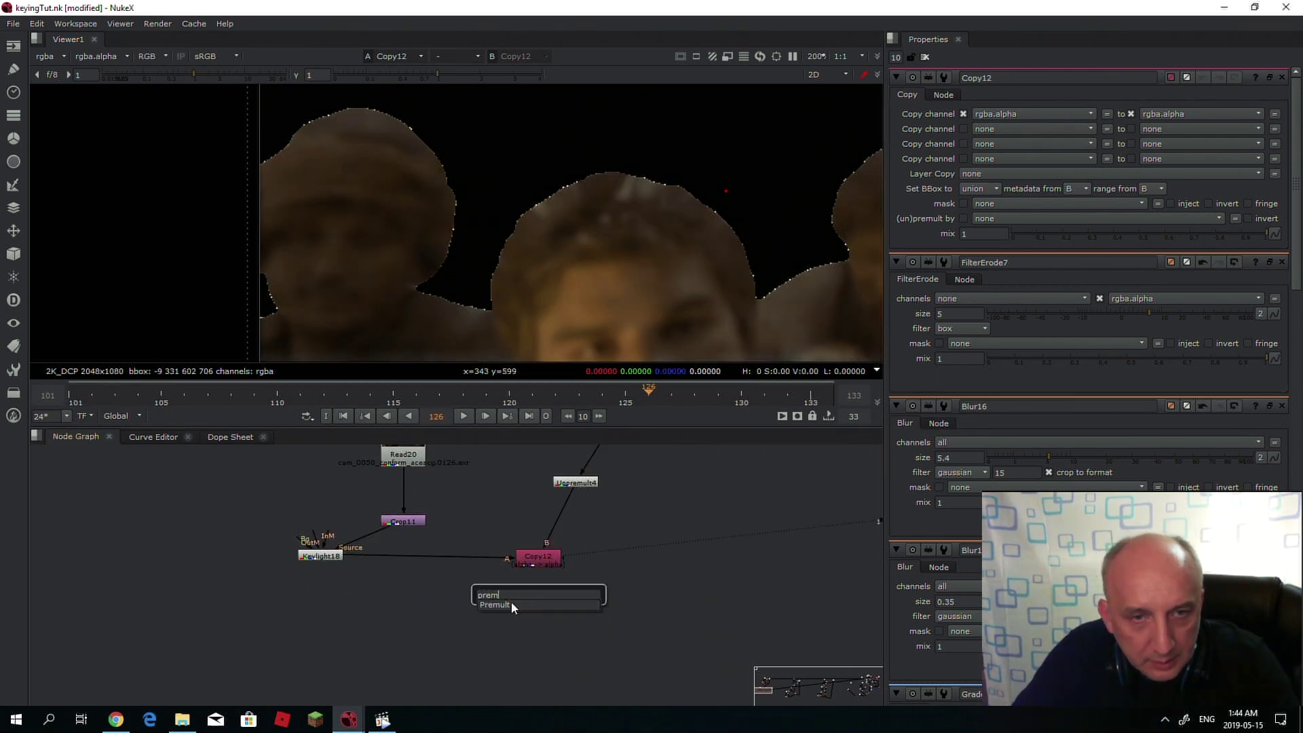
left_click(511, 603)
left_click(537, 575)
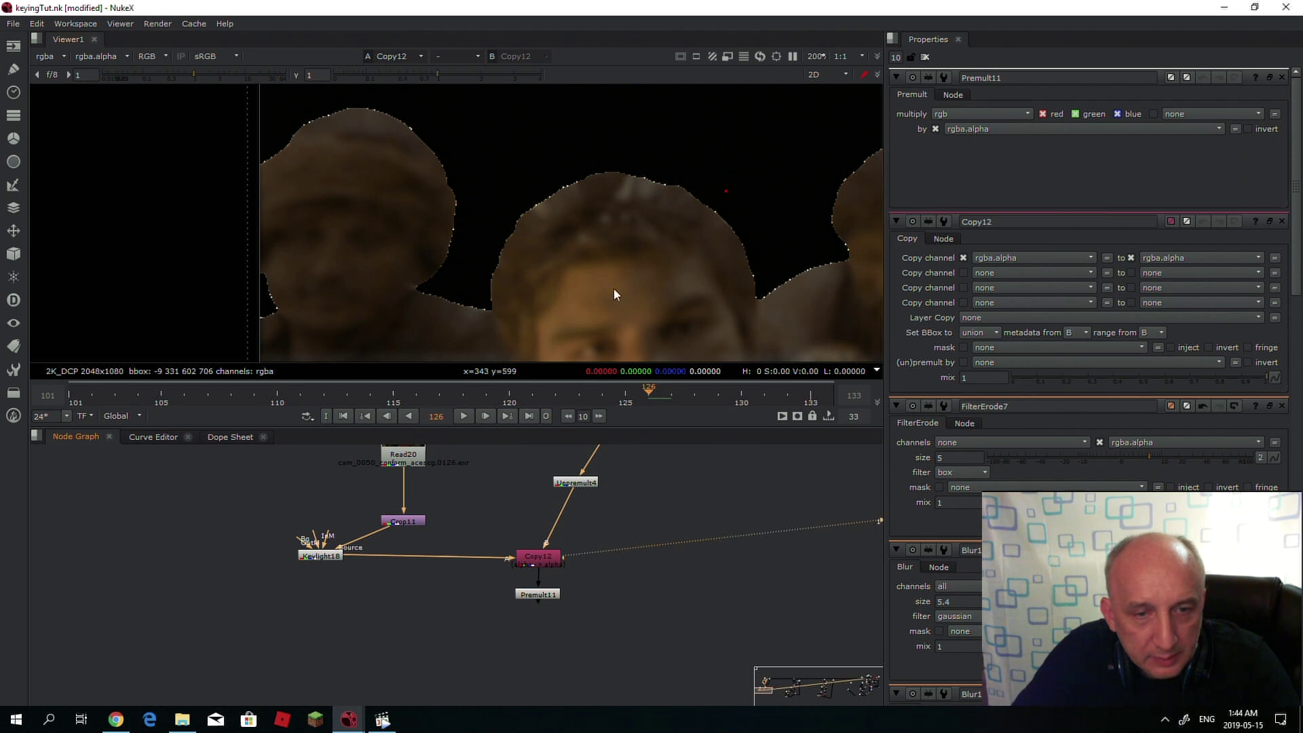
key("1")
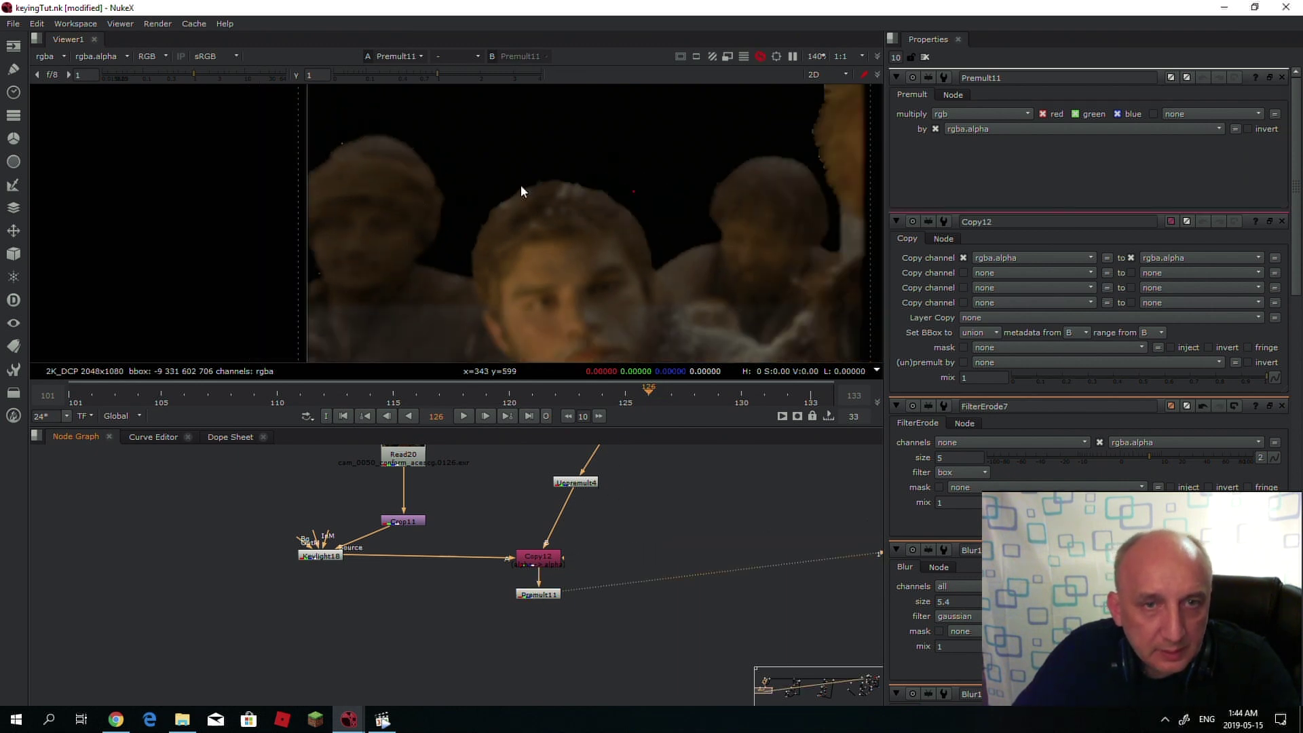
scroll(425, 255, "up", 3)
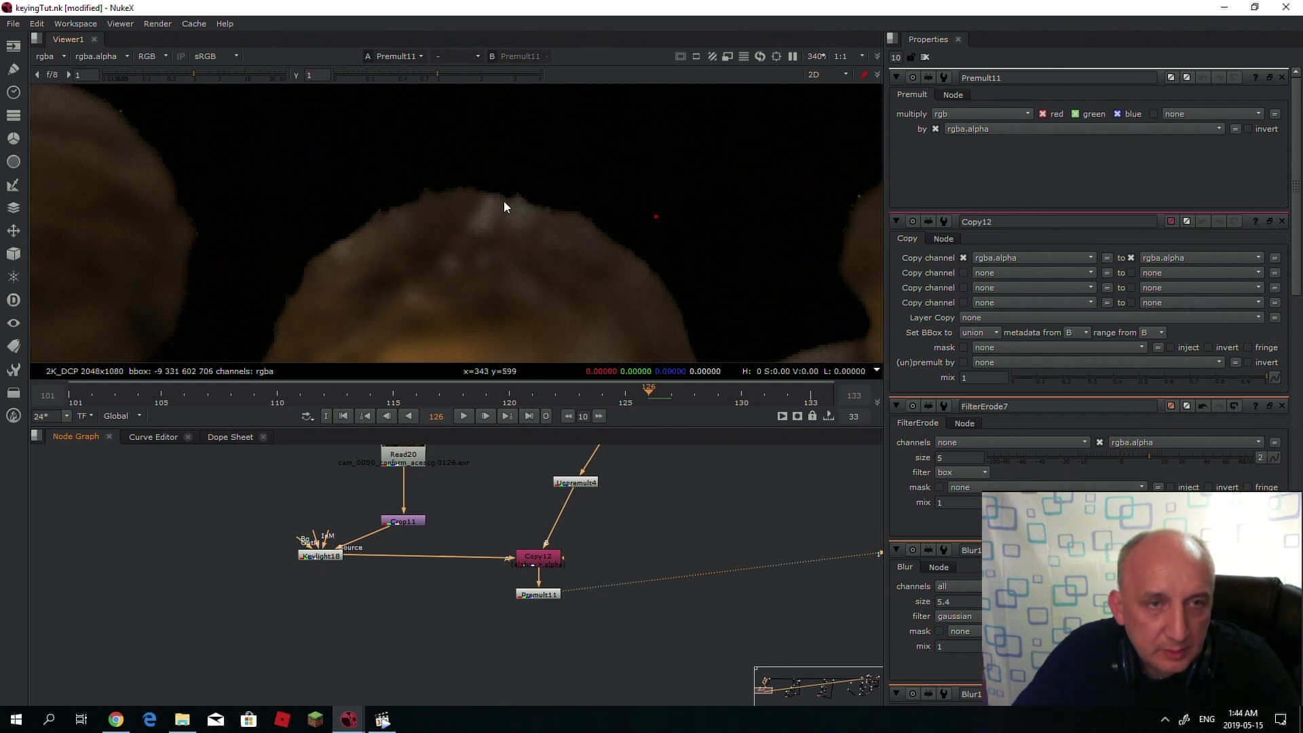
middle_click_drag(429, 224, 482, 202)
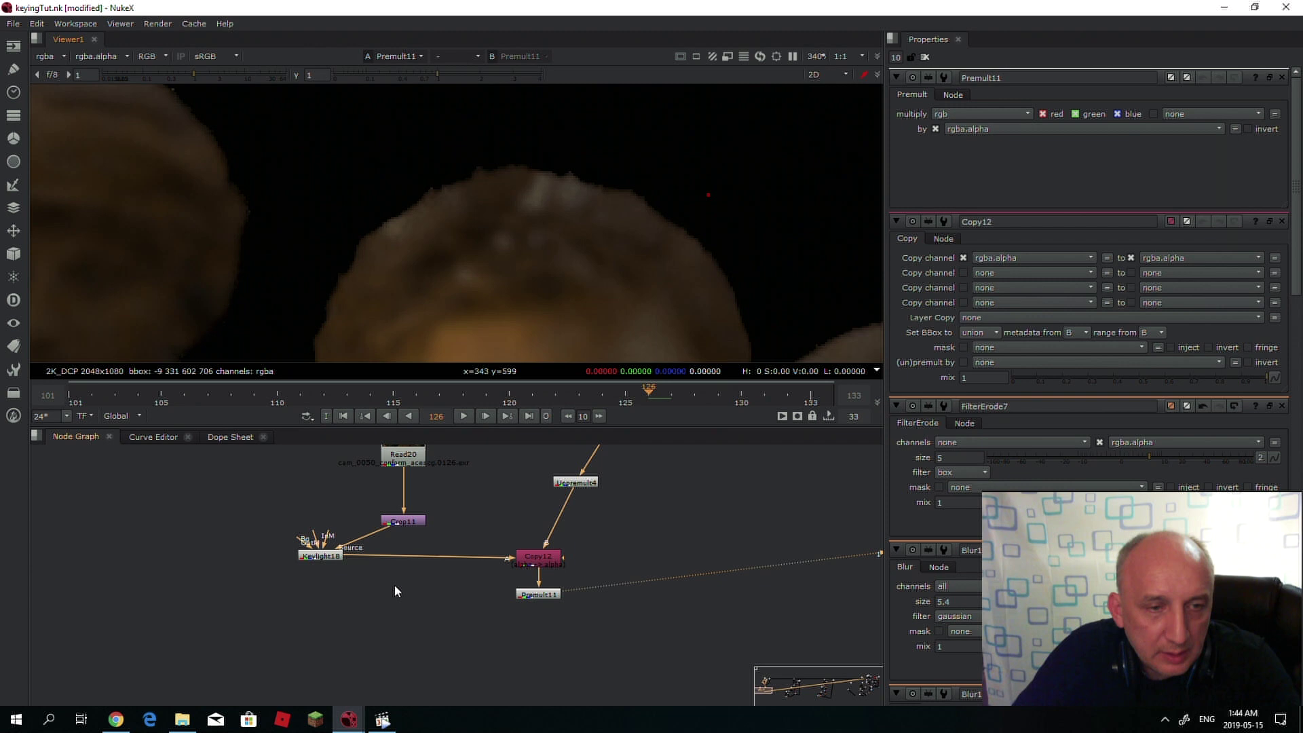
- Set Keylight18 to screen gain 1.43 and balance 0.59, then insert Grade14 before Copy12
double_click(320, 556)
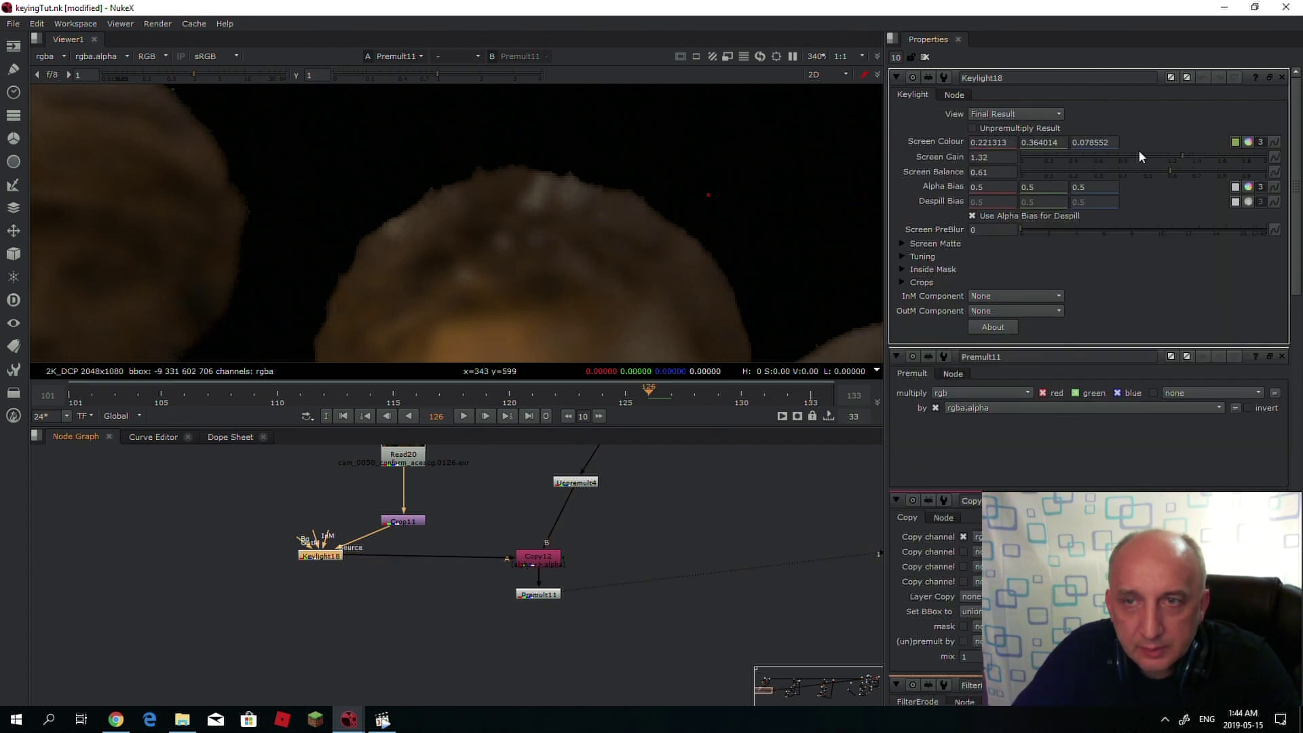
mouse_move(1178, 170)
left_mouse_down()
mouse_move(1140, 173)
mouse_move(1165, 155)
mouse_move(1199, 156)
mouse_move(998, 166)
mouse_move(1186, 160)
mouse_move(1103, 172)
mouse_move(1182, 157)
mouse_move(1165, 155)
left_mouse_up()
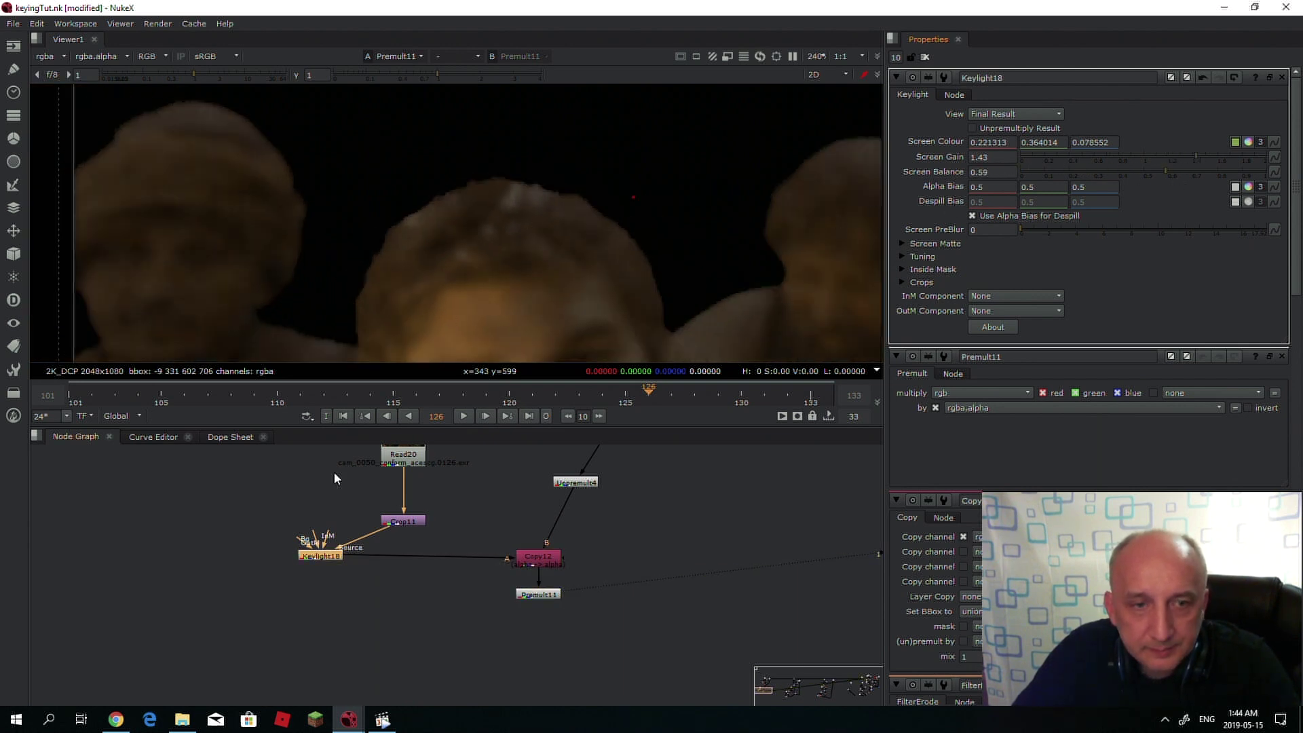
left_click(446, 551)
key("g")
left_click_drag(447, 551, 435, 560)
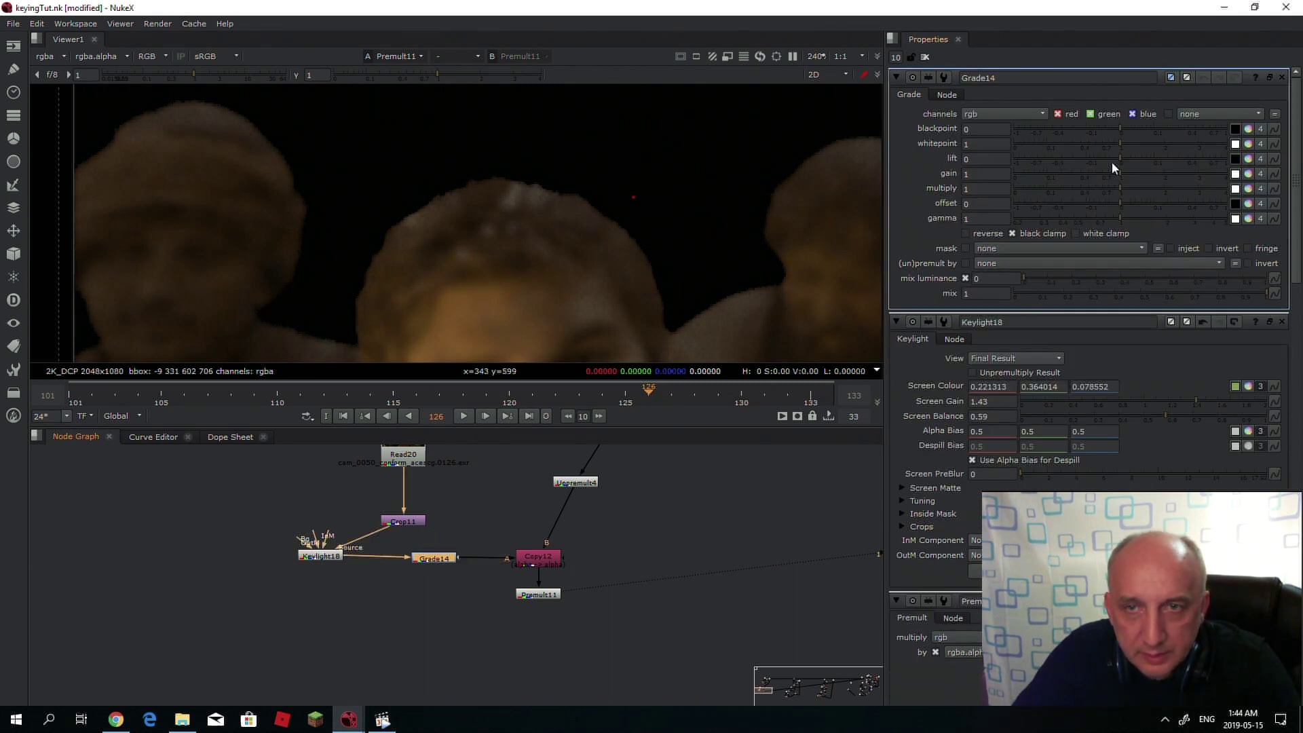
- Limit Grade14 to the alpha channel and tune it to gain 1.56, gamma 0.4
left_click(1124, 175)
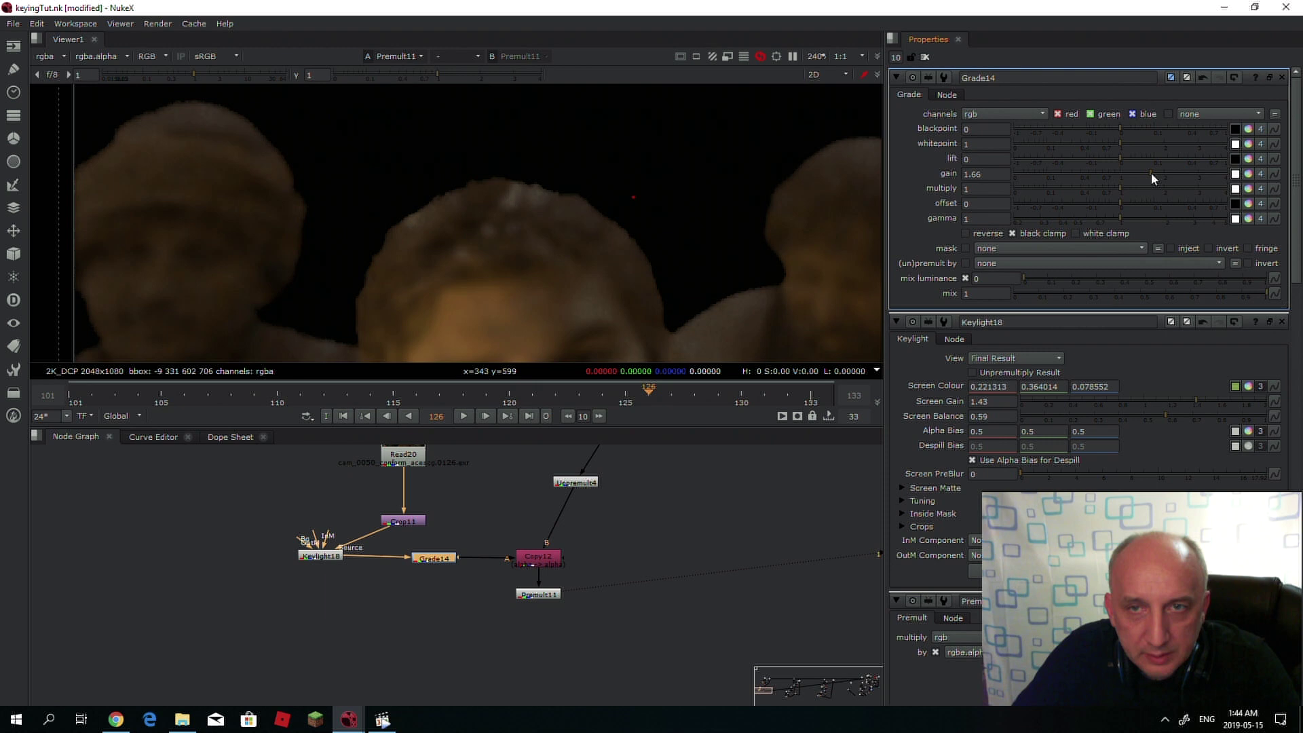
left_click(1154, 173)
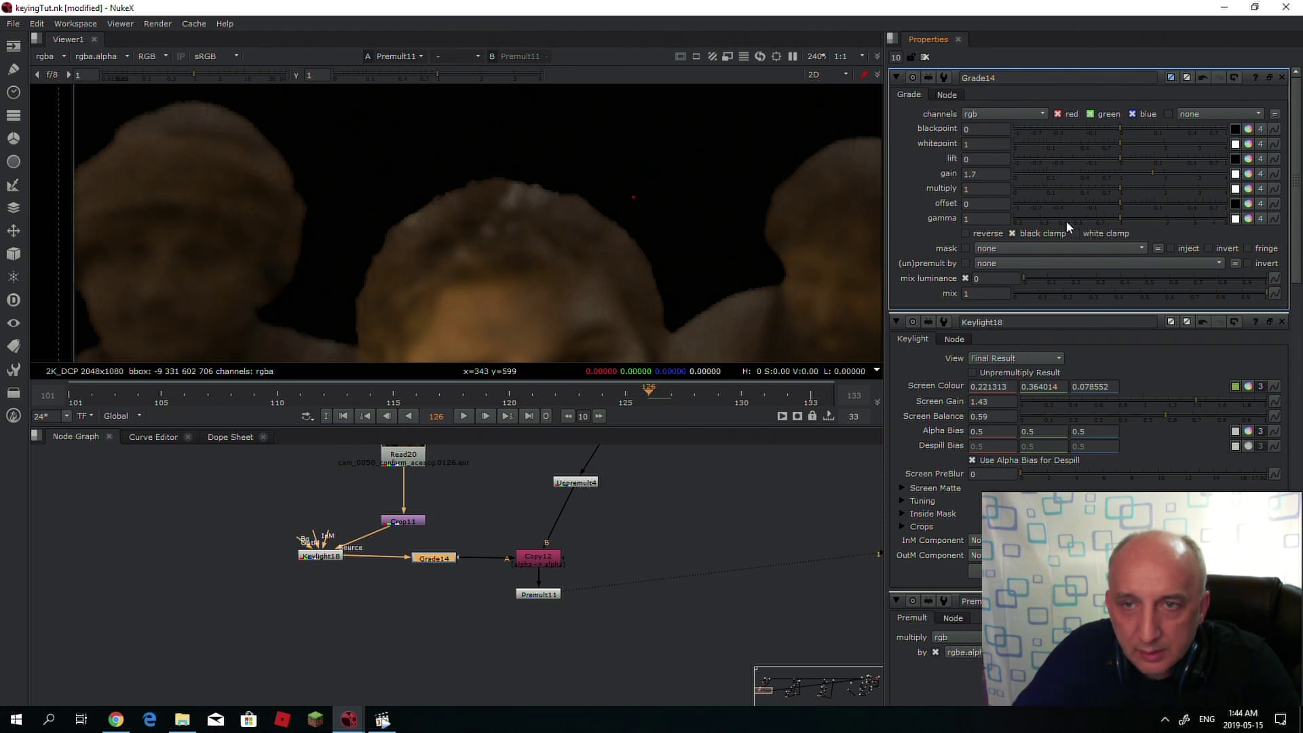
key("a")
key("a")
key("a")
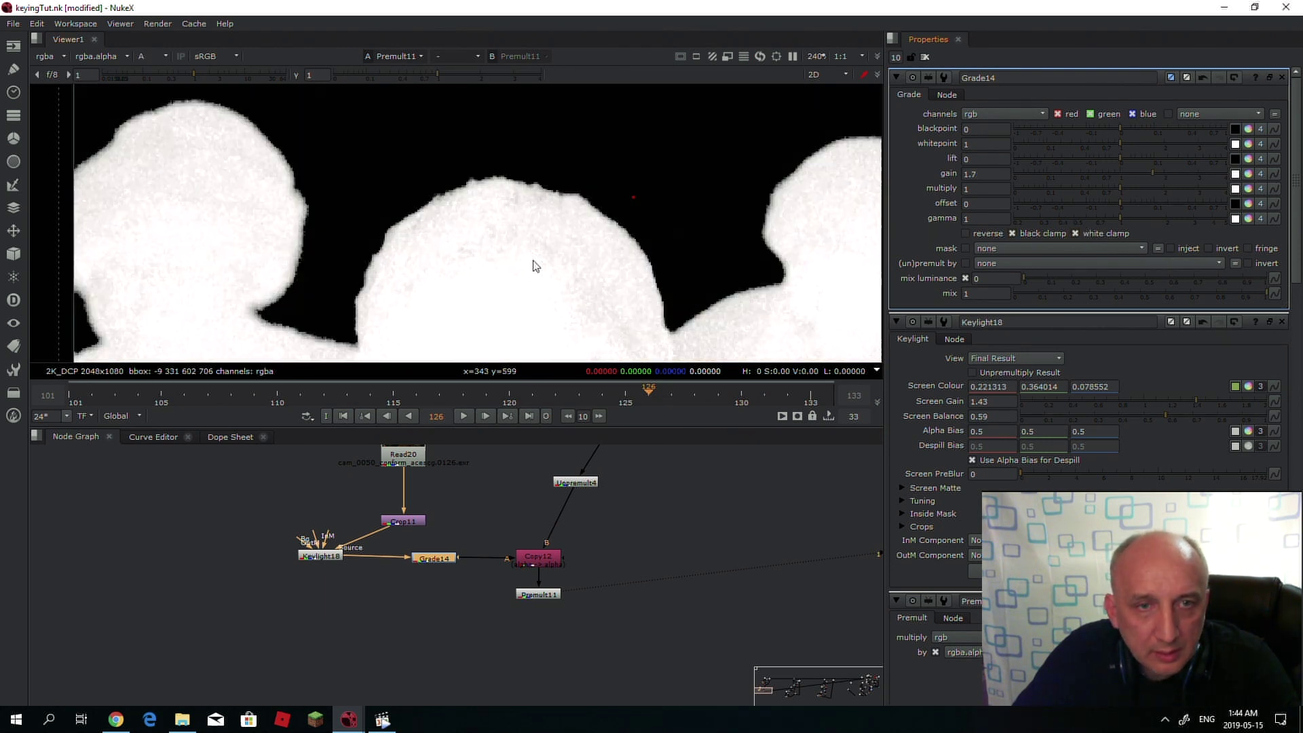
mouse_move(1151, 172)
left_mouse_down()
mouse_move(1207, 165)
mouse_move(1138, 165)
left_mouse_up()
left_click(1055, 218)
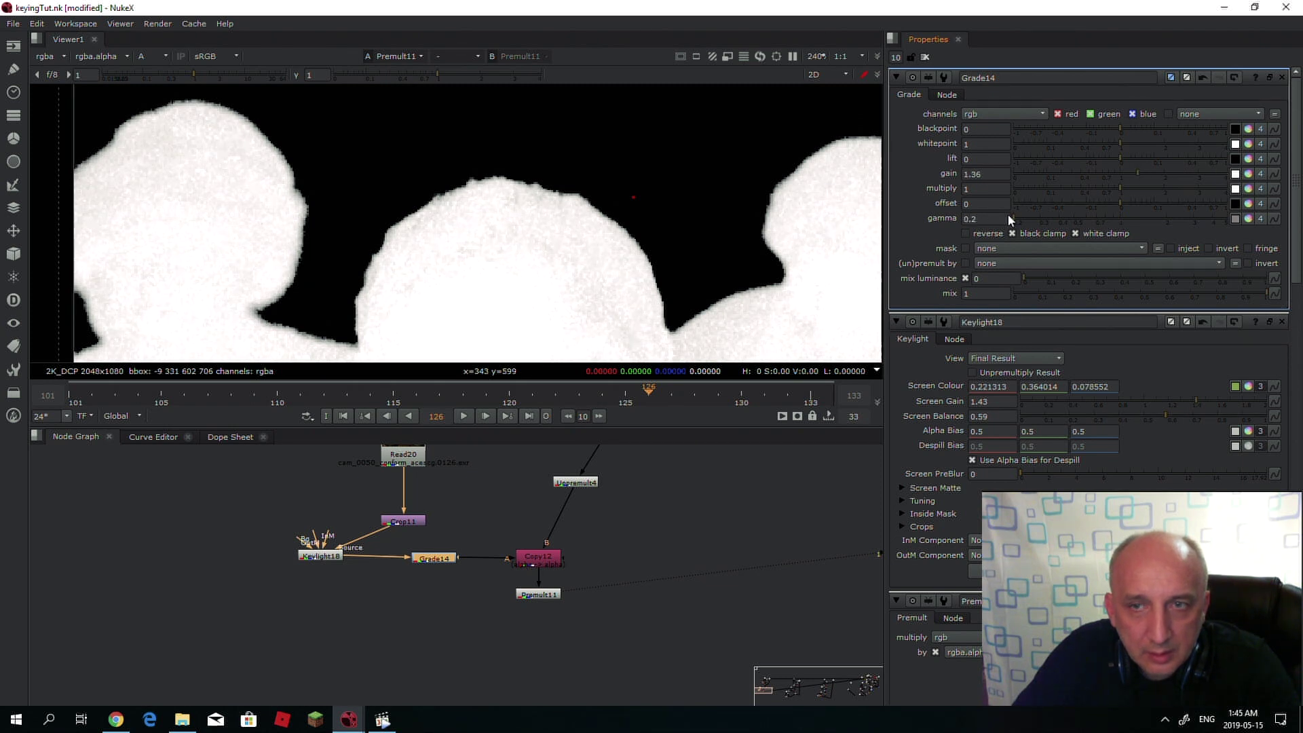
left_click(1003, 113)
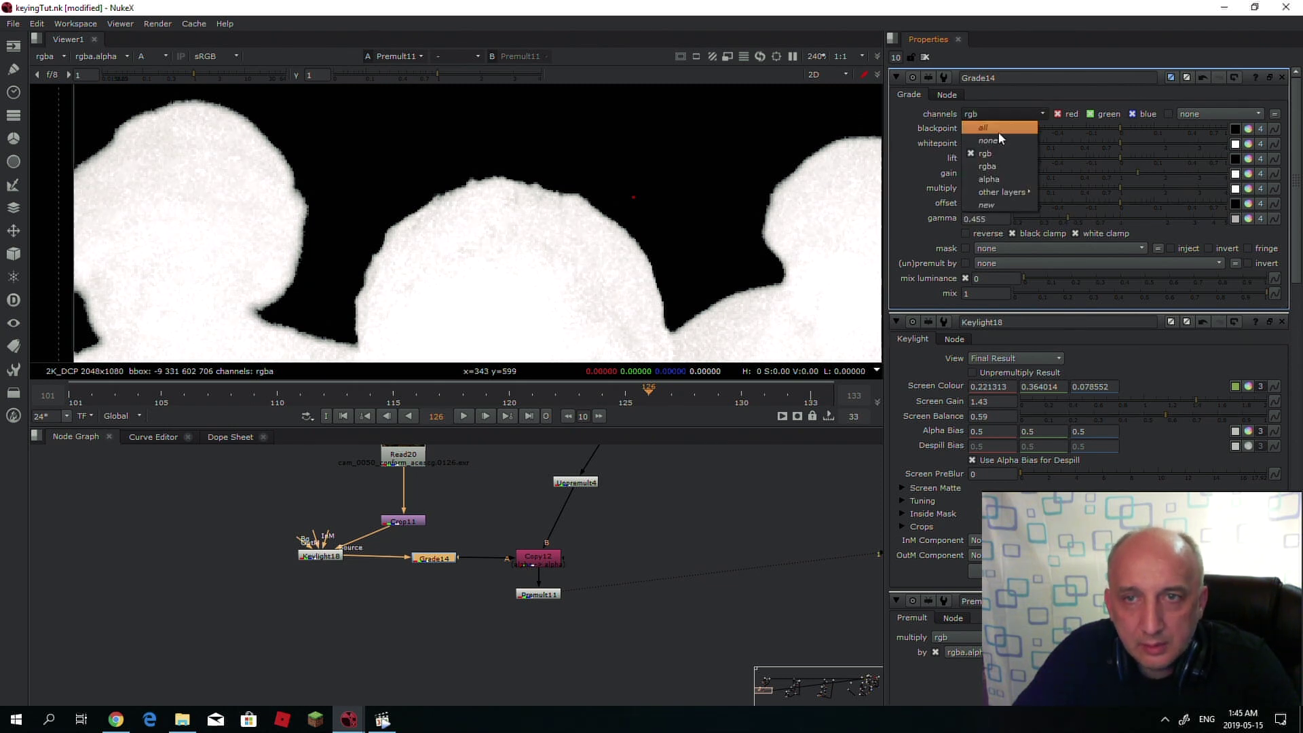
left_click(1002, 180)
mouse_move(1134, 176)
left_mouse_down()
mouse_move(1180, 170)
mouse_move(1126, 168)
mouse_move(1146, 169)
left_mouse_up()
mouse_move(1069, 218)
left_mouse_down()
mouse_move(1037, 215)
mouse_move(1059, 216)
left_mouse_up()
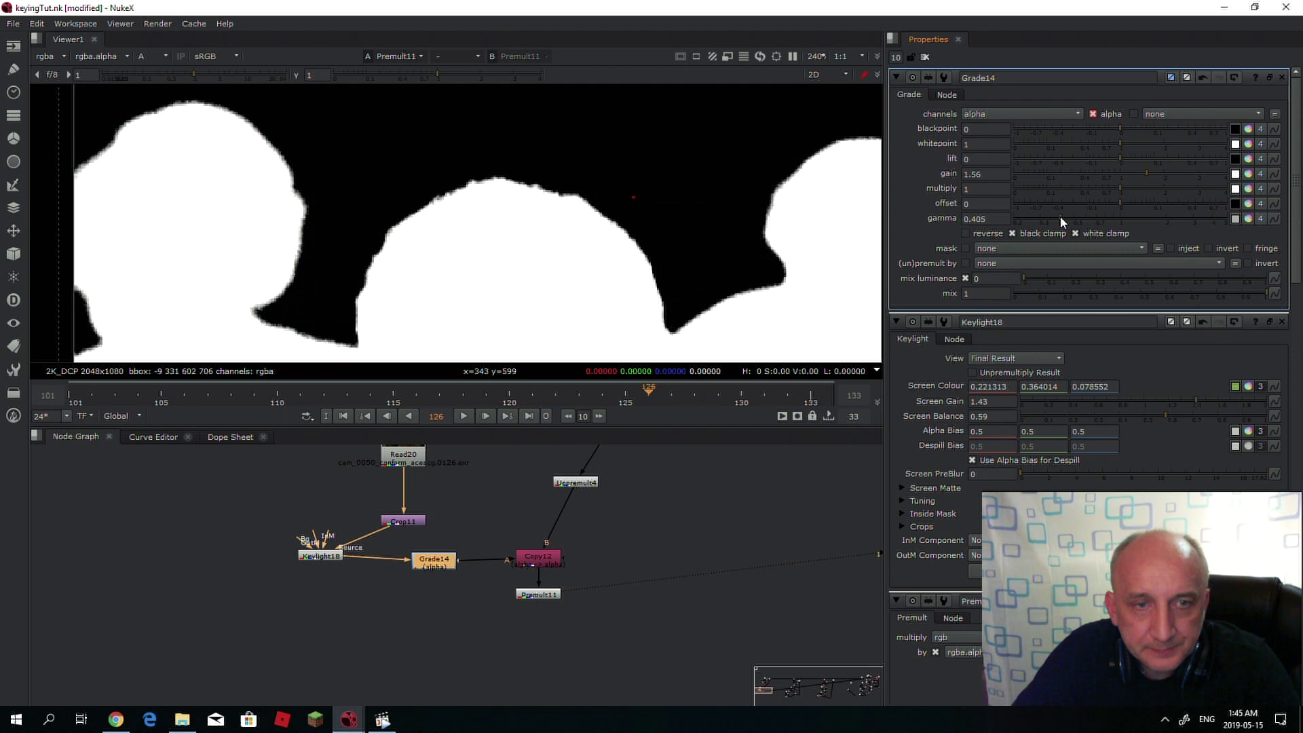
left_click(570, 594)
double_click(536, 597)
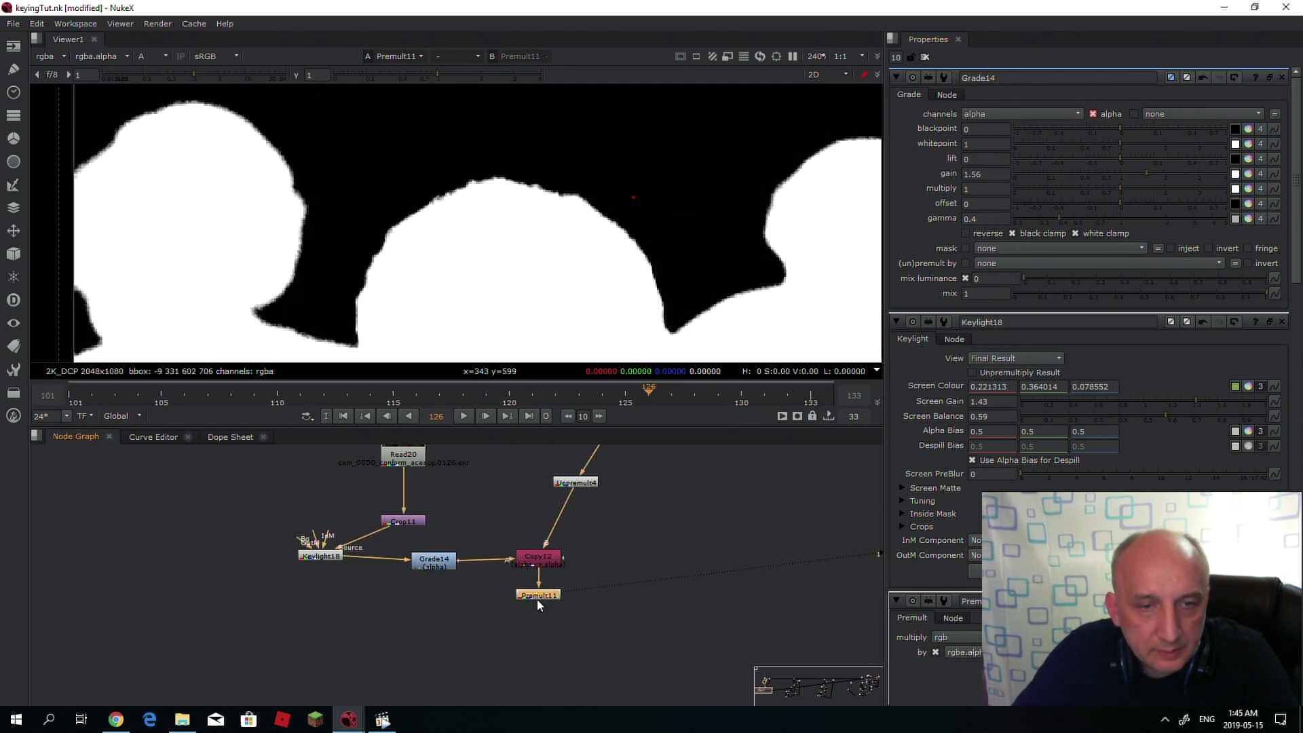
- Step through the Blur16, Unpremult4, Copy12 and Premult11 outputs in the viewer
key("a")
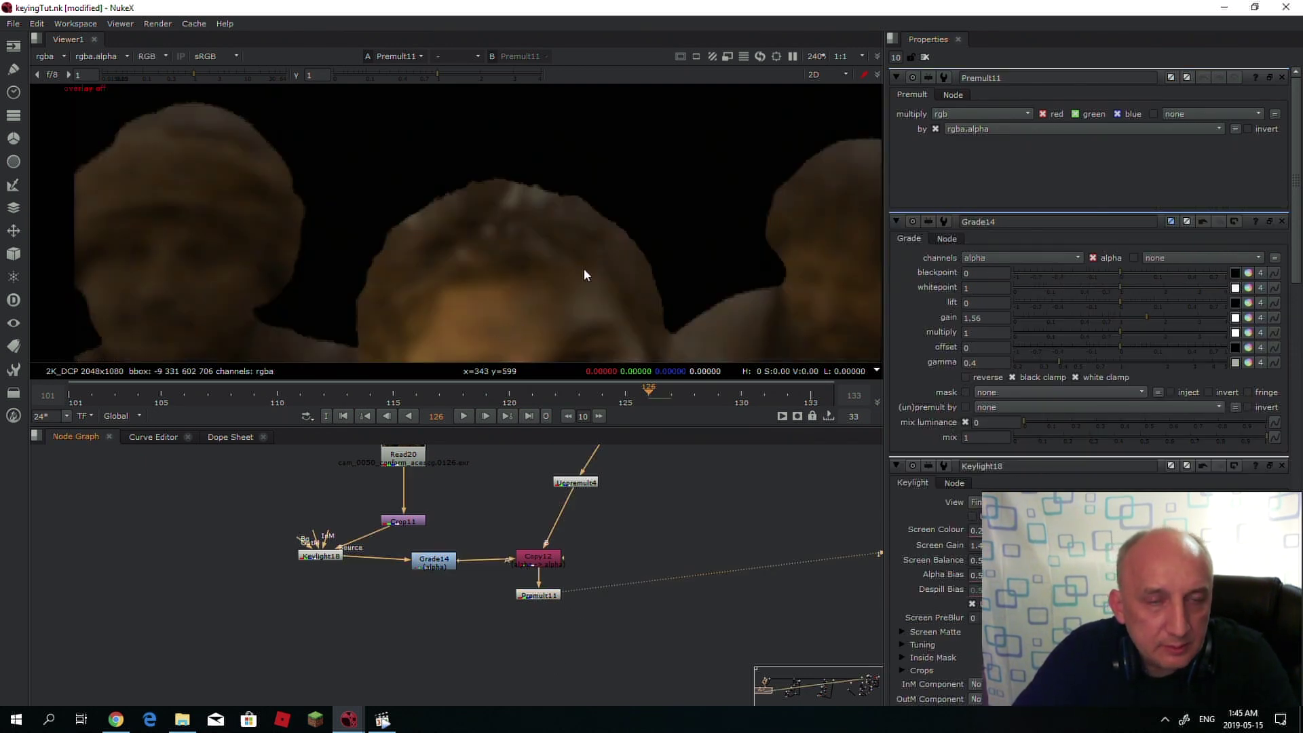
scroll(445, 215, "down", 3)
scroll(452, 218, "up", 3)
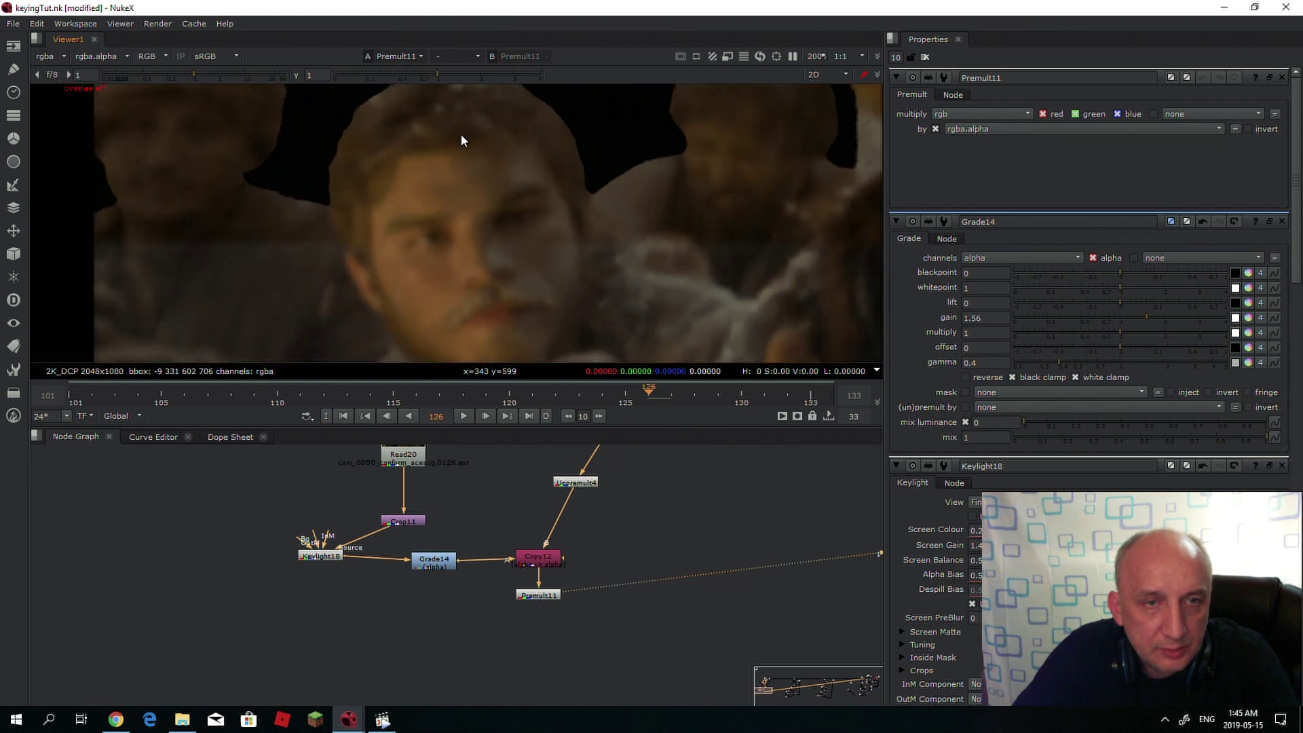
middle_click_drag(627, 511, 589, 596)
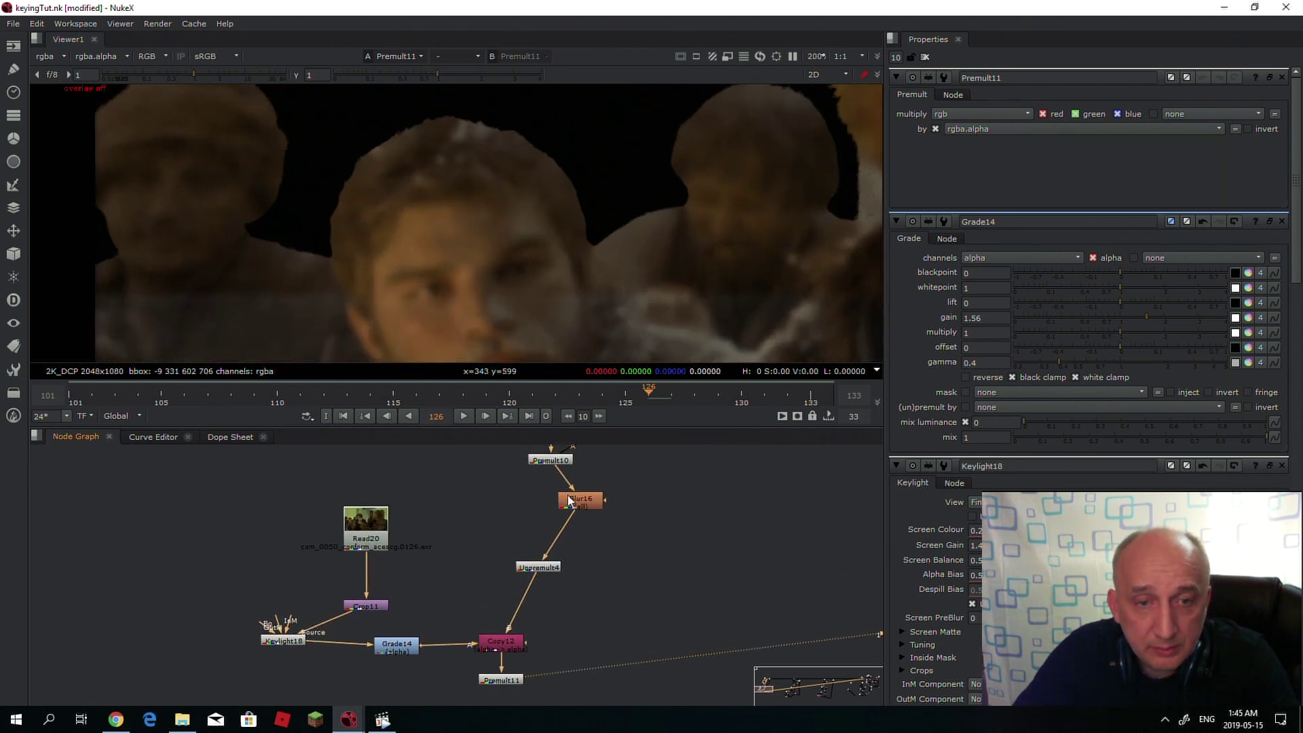
left_click(587, 500)
key("1")
key("a")
key("a")
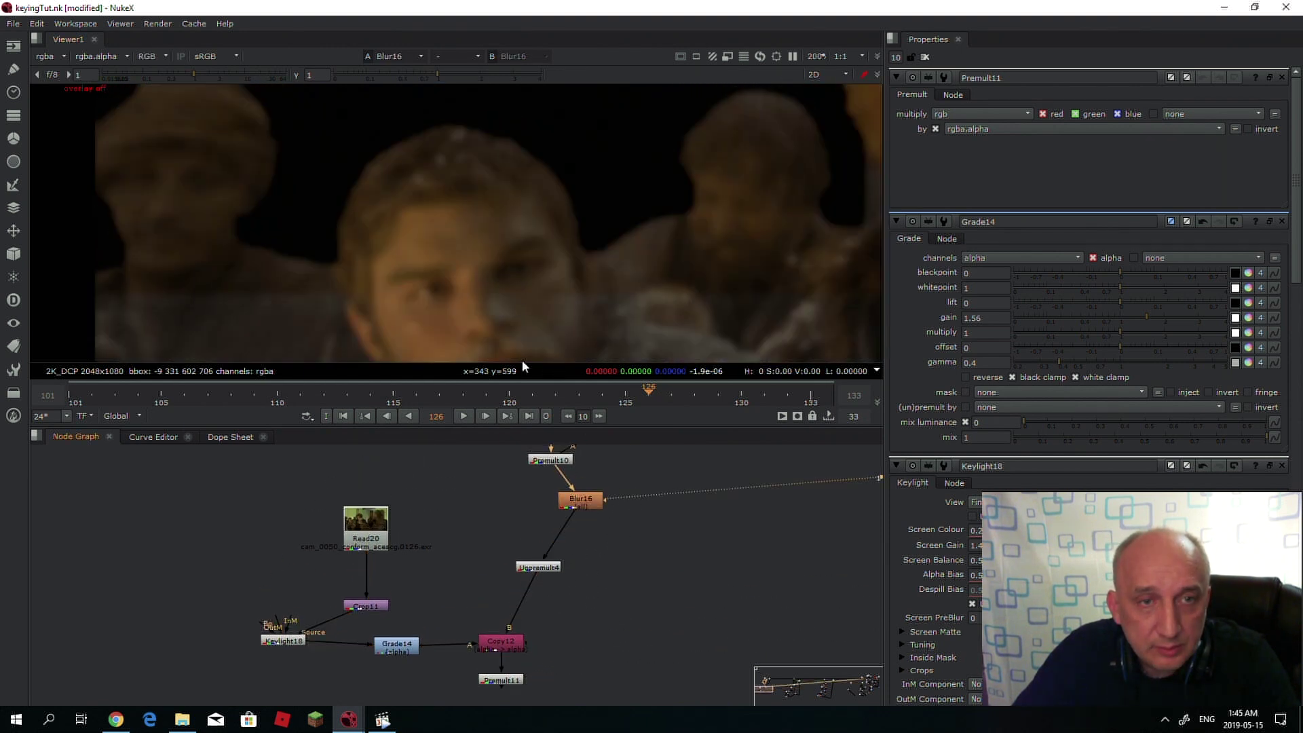
left_click(537, 564)
key("1")
left_click(501, 643)
key("1")
left_click(499, 682)
key("1")
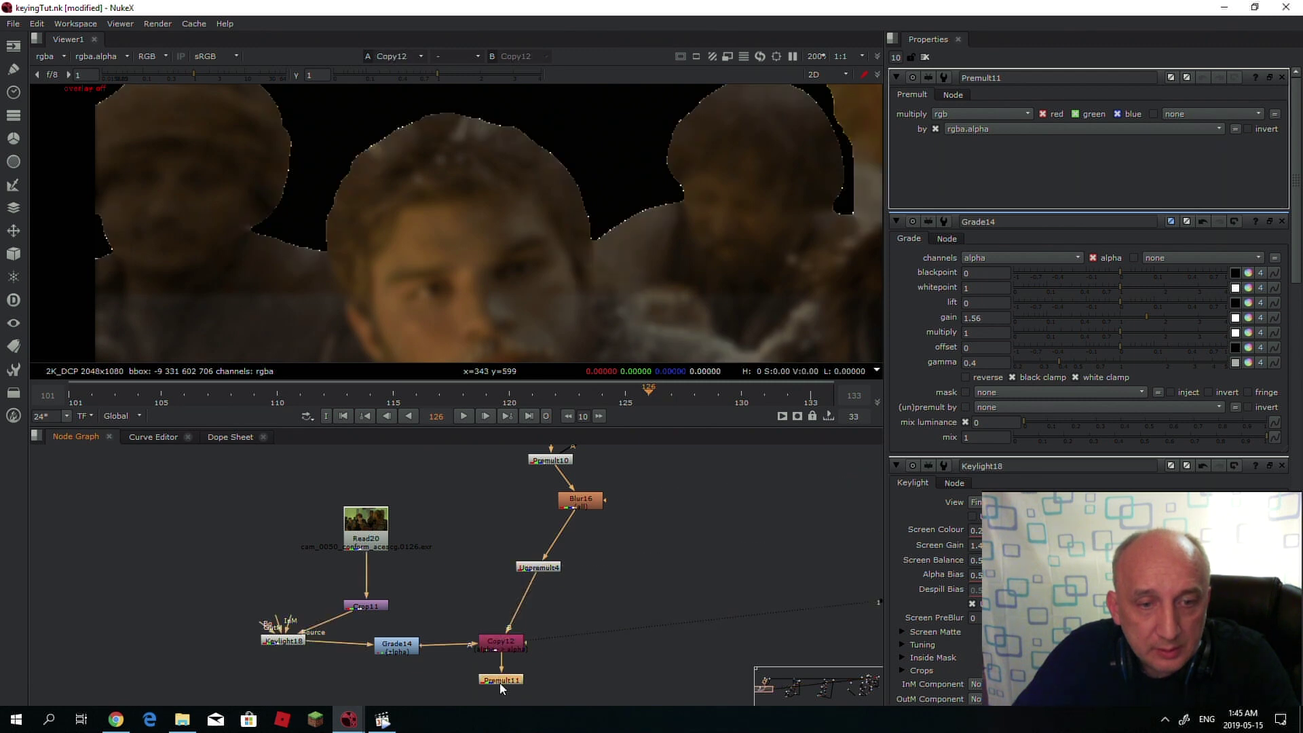
key("a")
key("a")
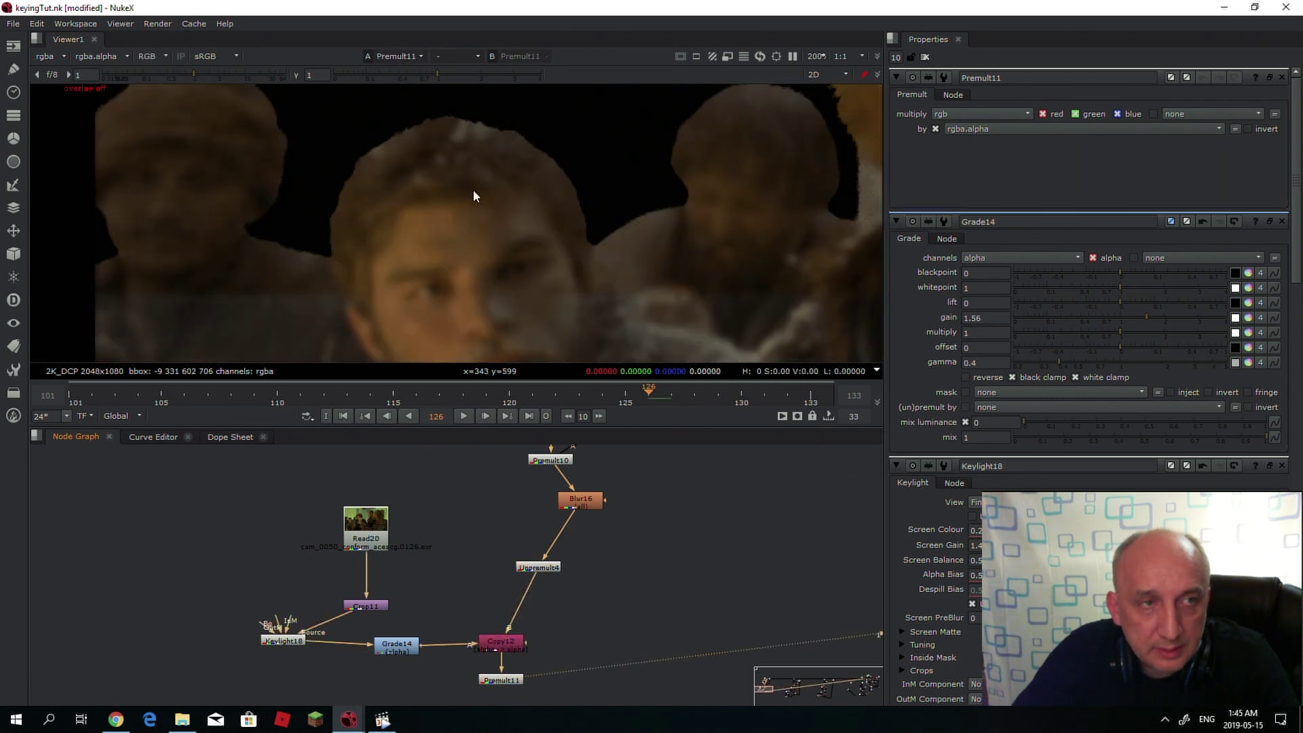
key("o")
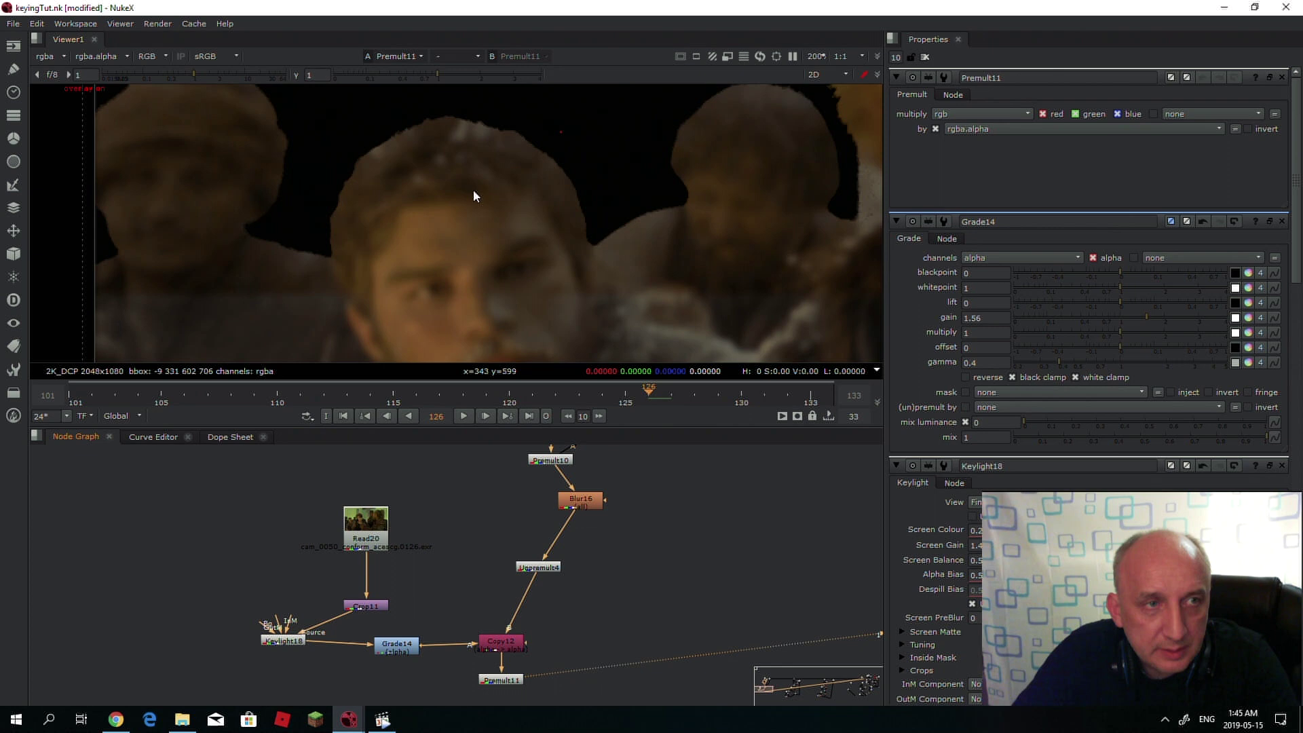
- Connect Premult11 into Merge8's A input and view the heads over the forest plate
scroll(473, 523, "down", 1)
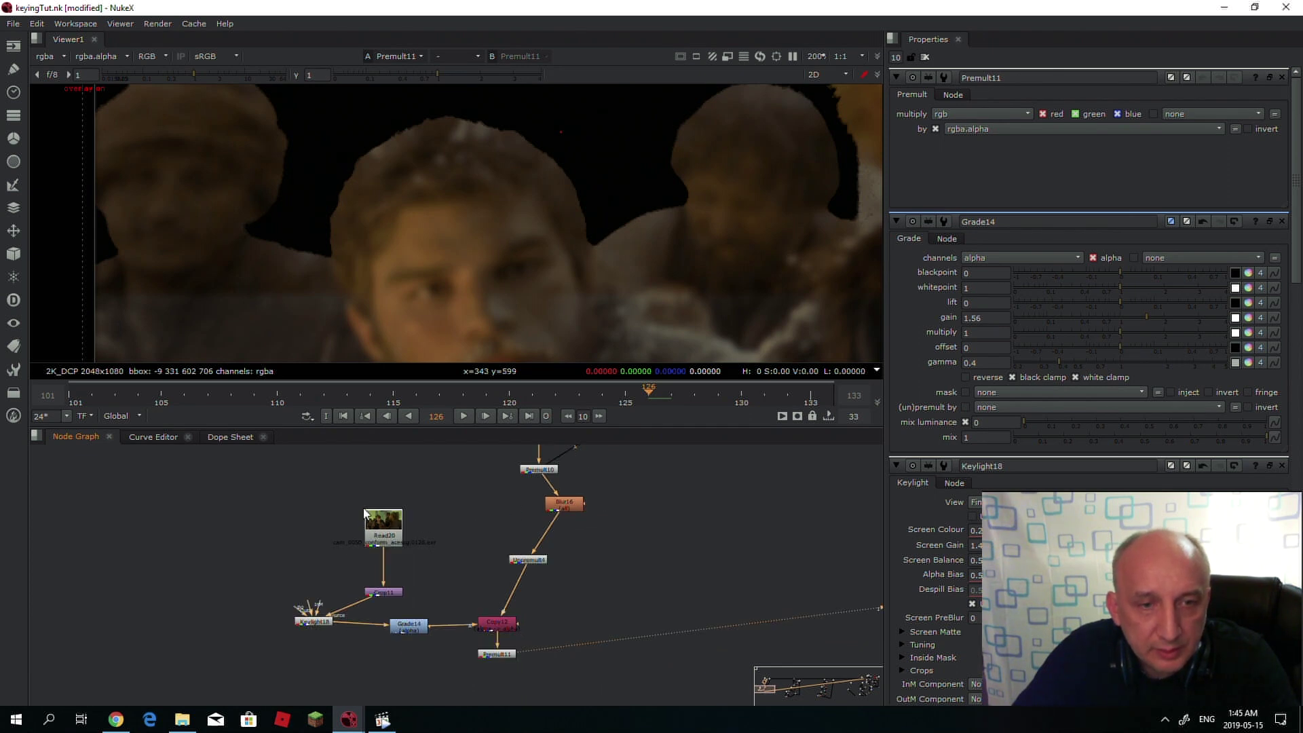
left_click_drag(279, 465, 446, 638)
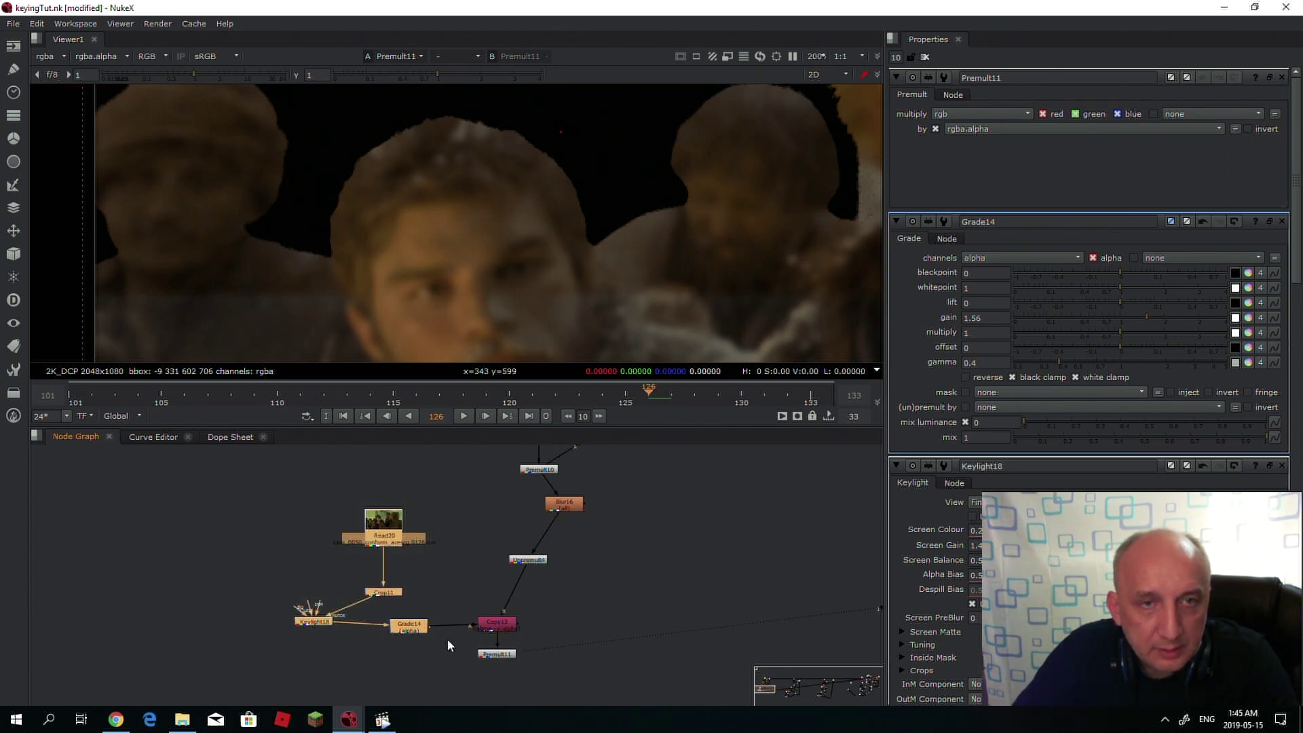
scroll(562, 627, "down", 2)
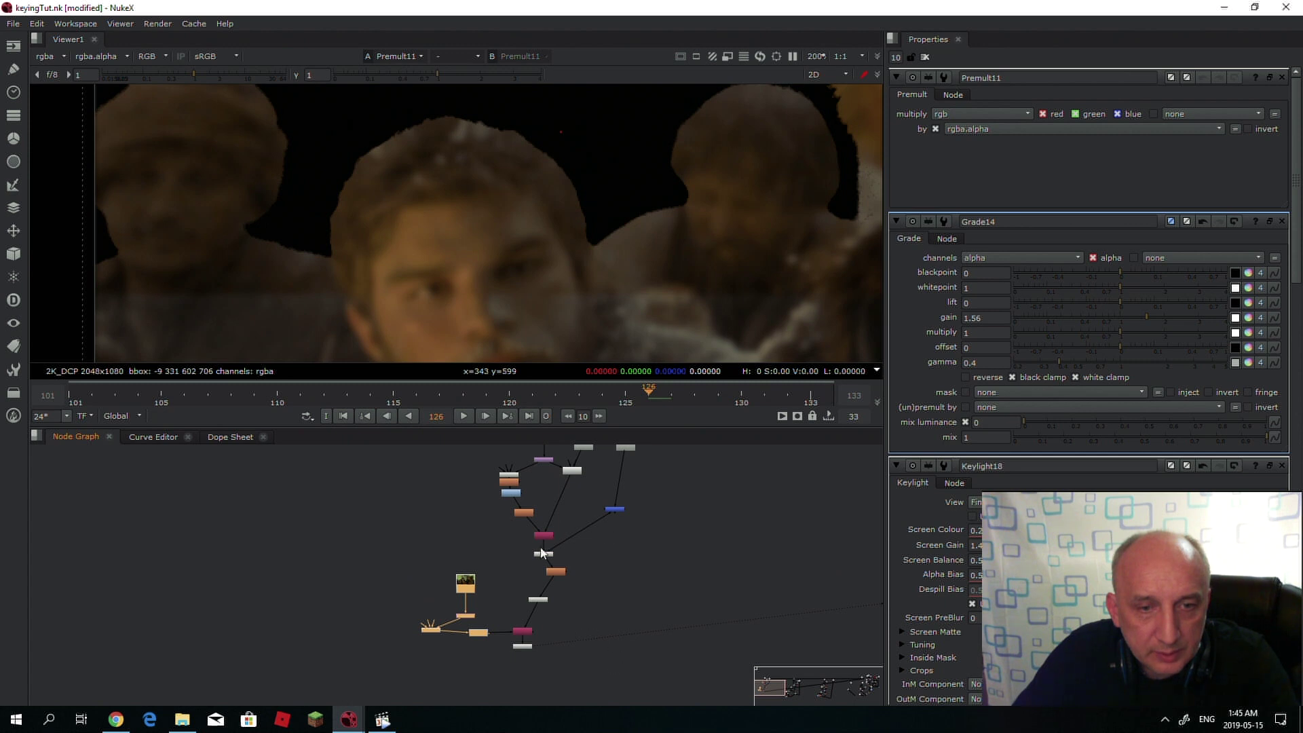
left_click_drag(555, 549, 527, 650)
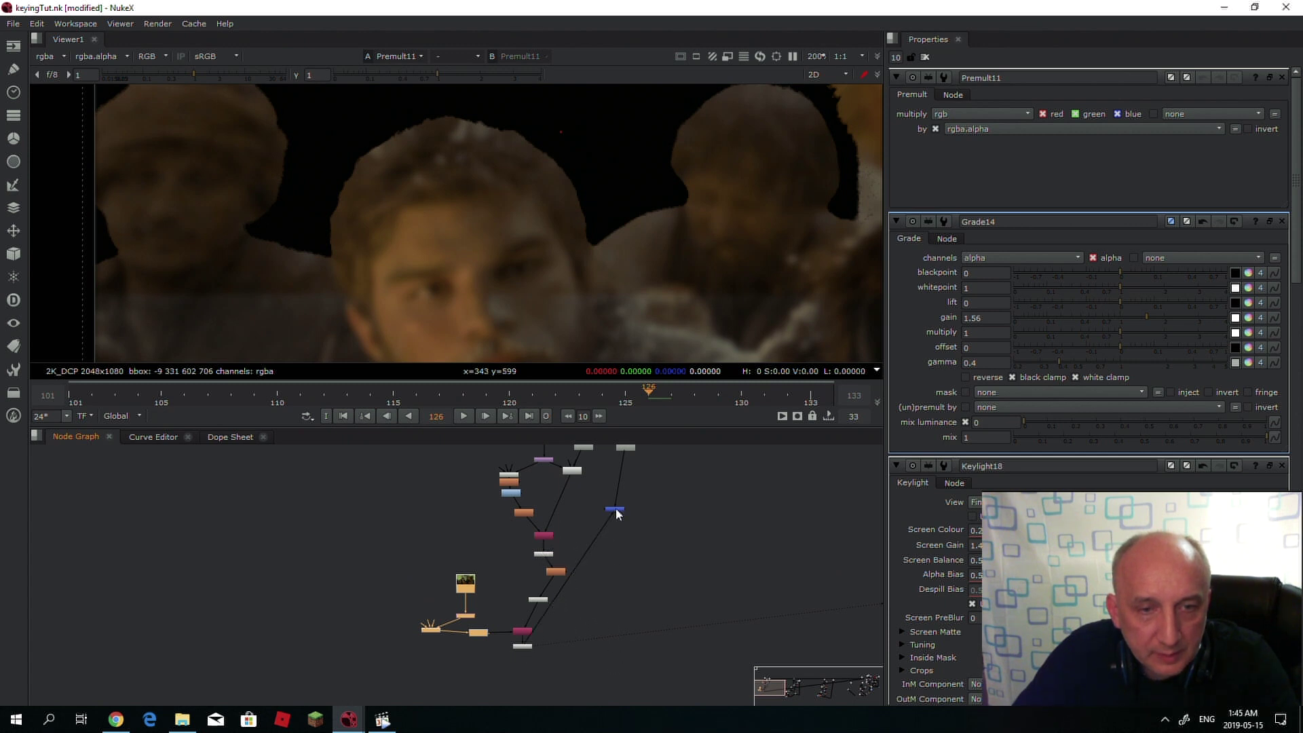
left_click_drag(617, 510, 625, 661)
key("1")
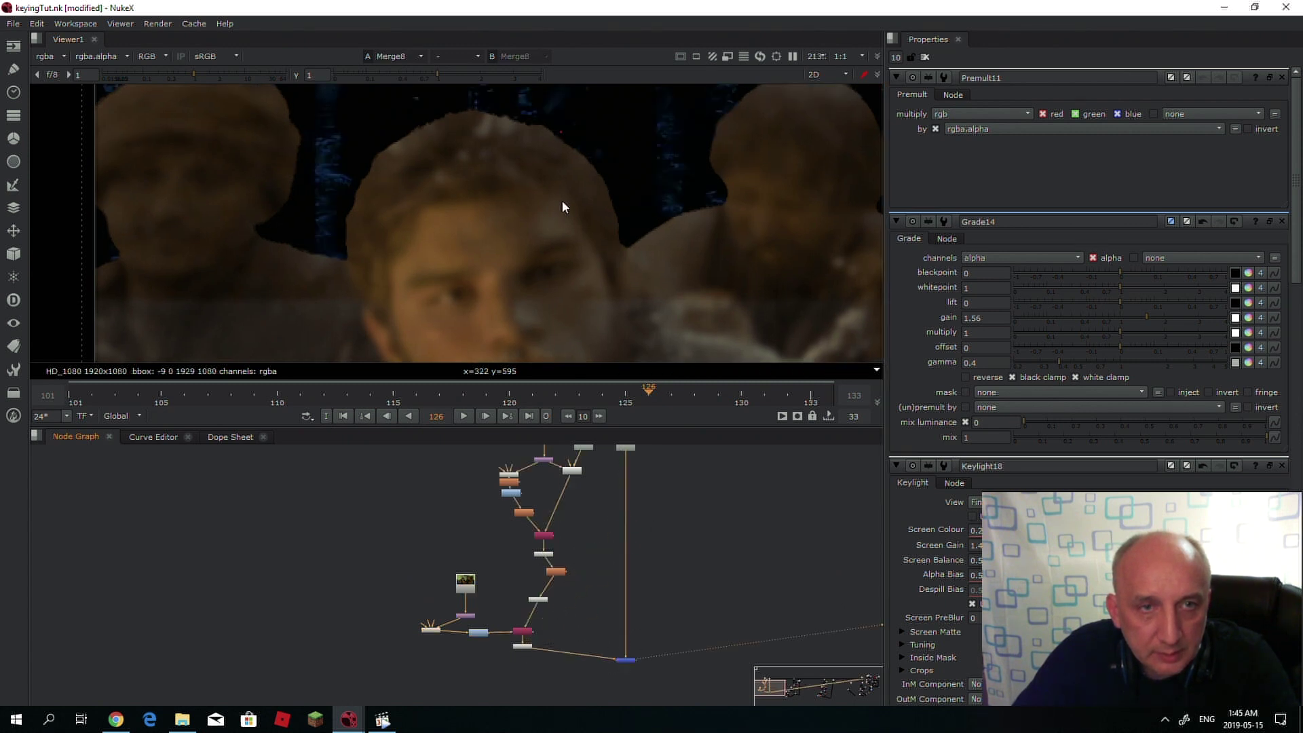
key("a")
key("a")
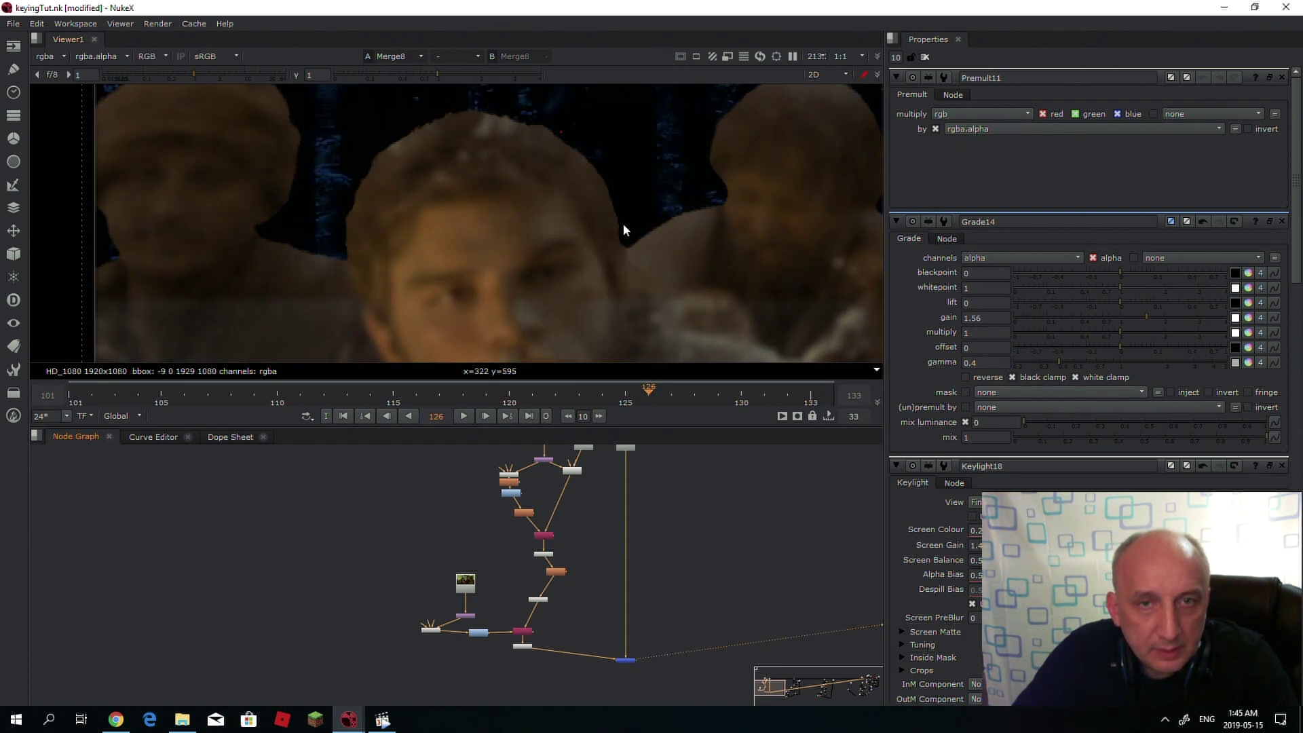
- Duplicate the Read, Crop, Keylight and Grade nodes with copy and paste
middle_click_drag(609, 619, 593, 559)
scroll(438, 528, "up", 4)
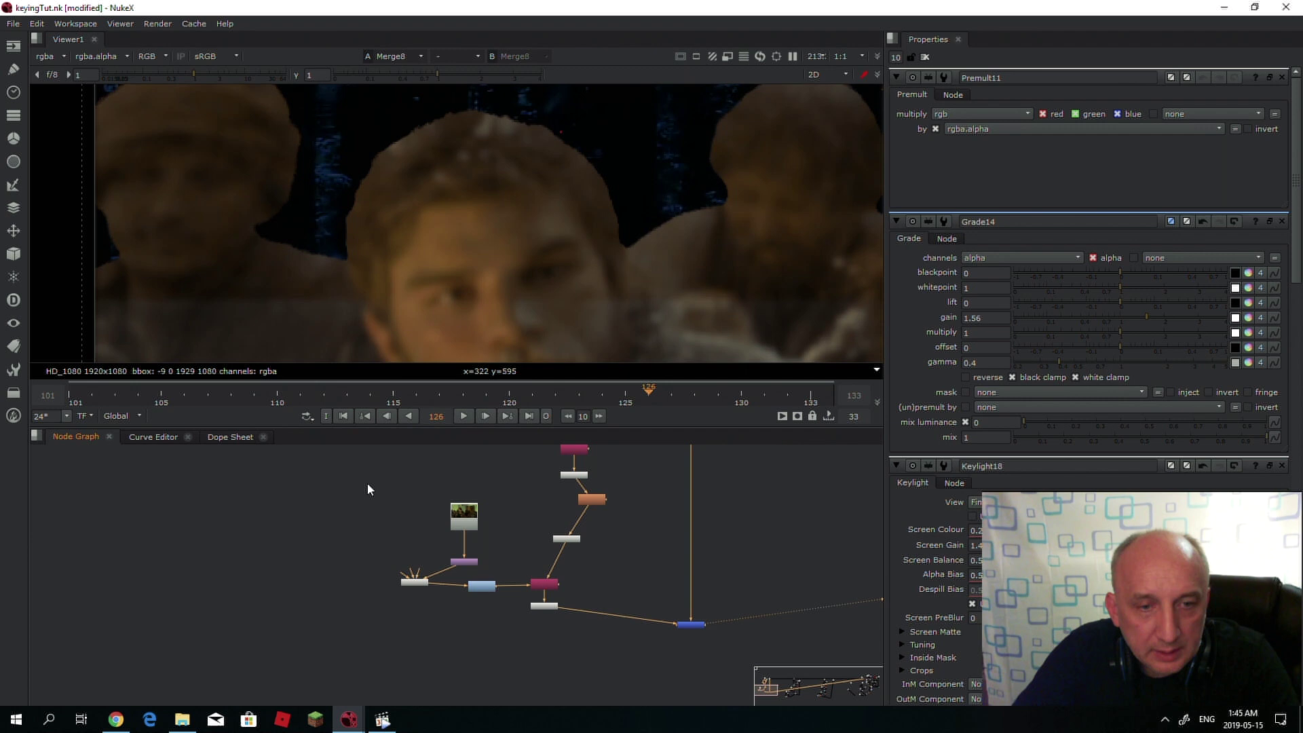
left_click_drag(374, 477, 509, 631)
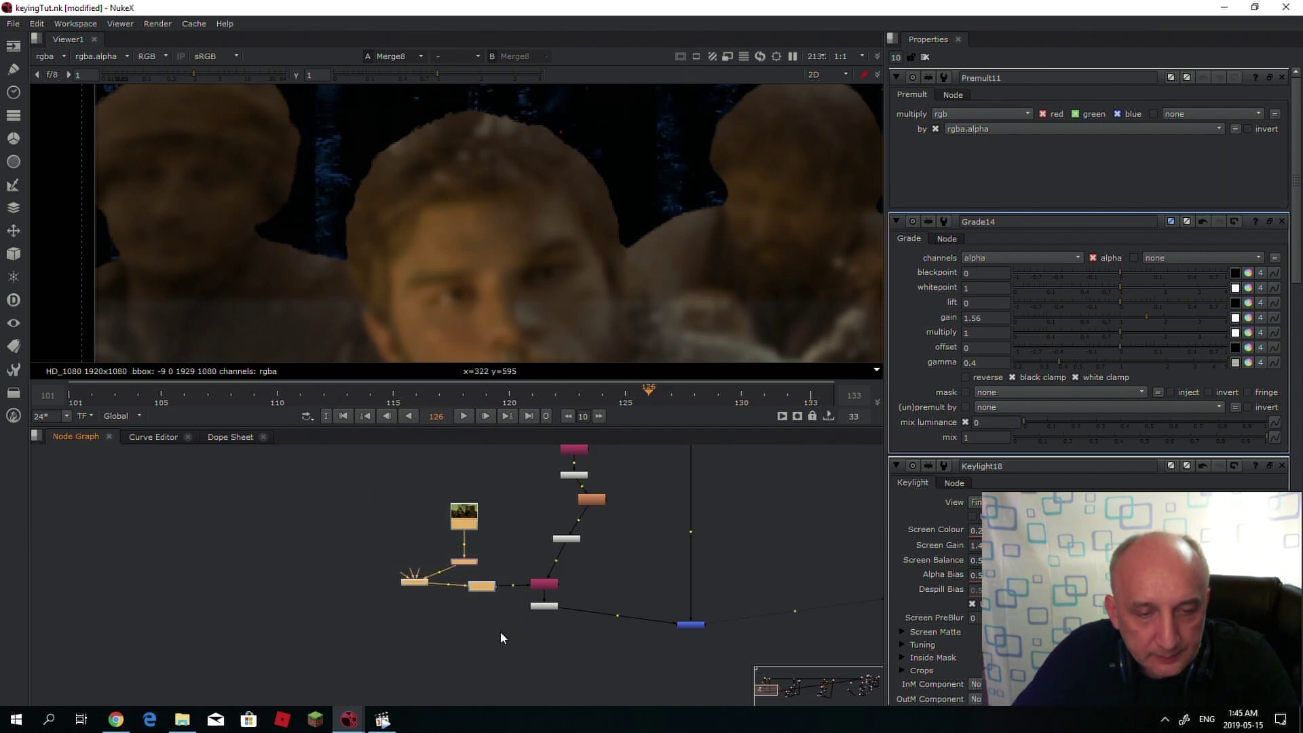
key("ctrl+c")
key("ctrl+v")
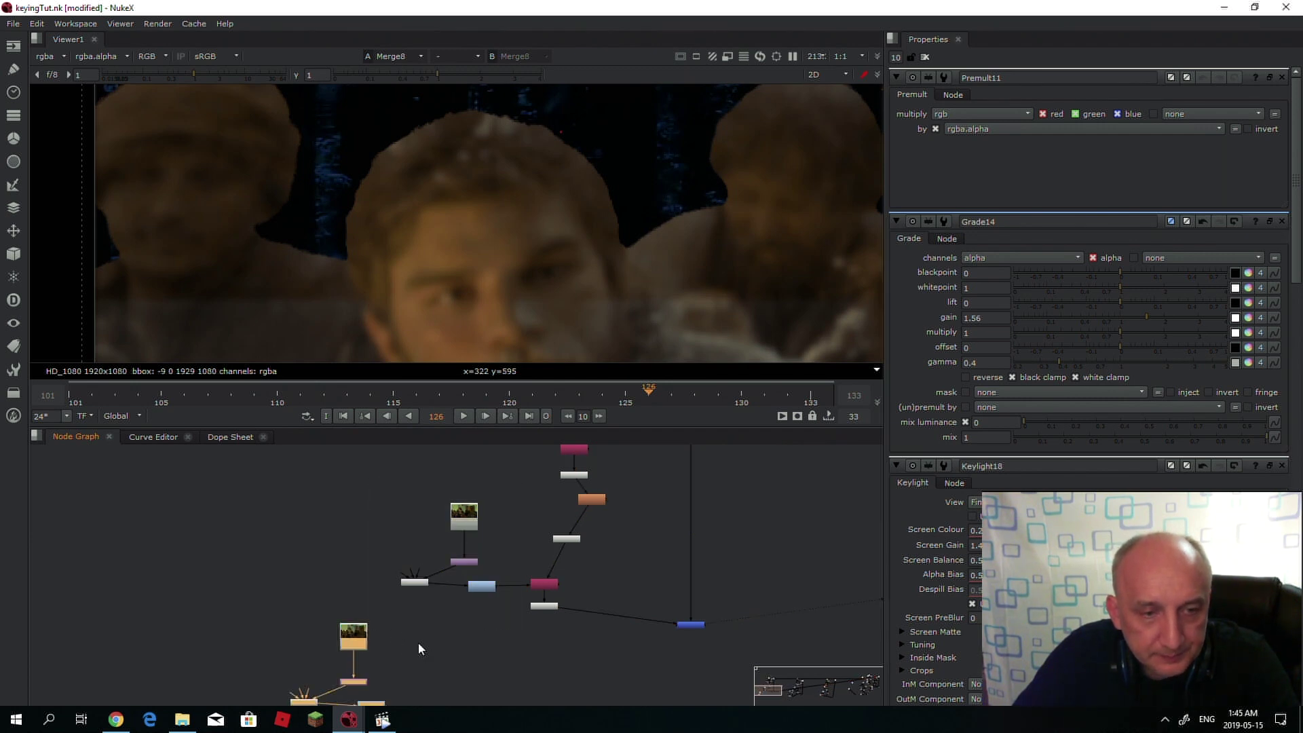
- Check the duplicated Grade15's alpha matte
scroll(373, 661, "up", 2)
left_click(371, 630)
key("1")
key("a")
key("a")
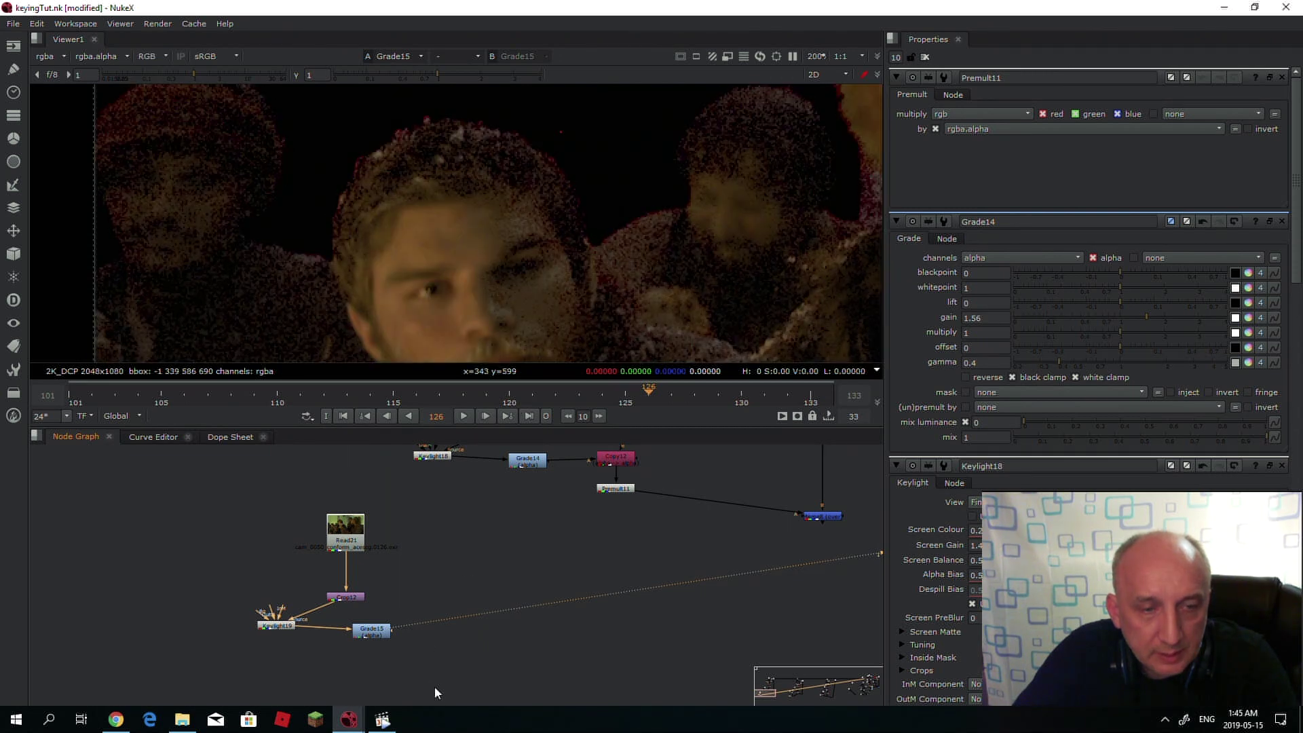
- Add Copy13 taking the alpha from Grade15 onto Crop12 and check its matte
left_click(431, 657)
key("Tab")
type("cop")
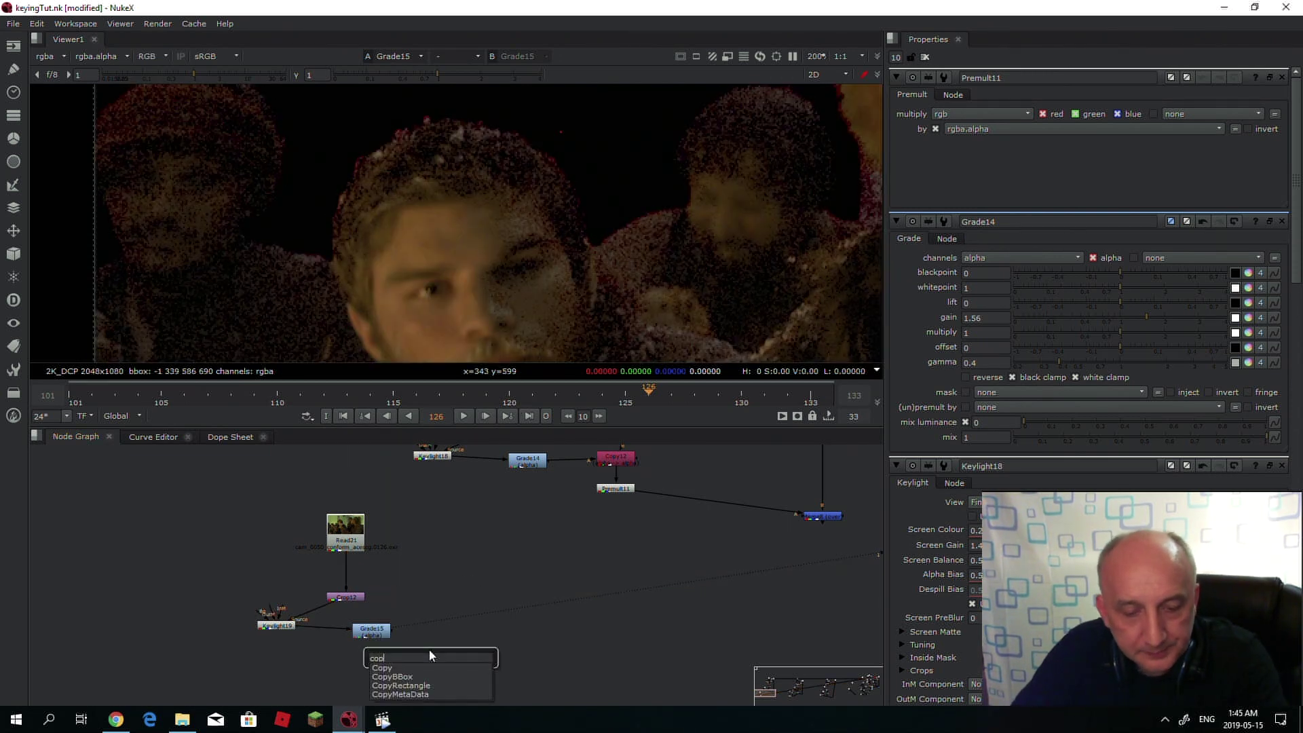
type("yt")
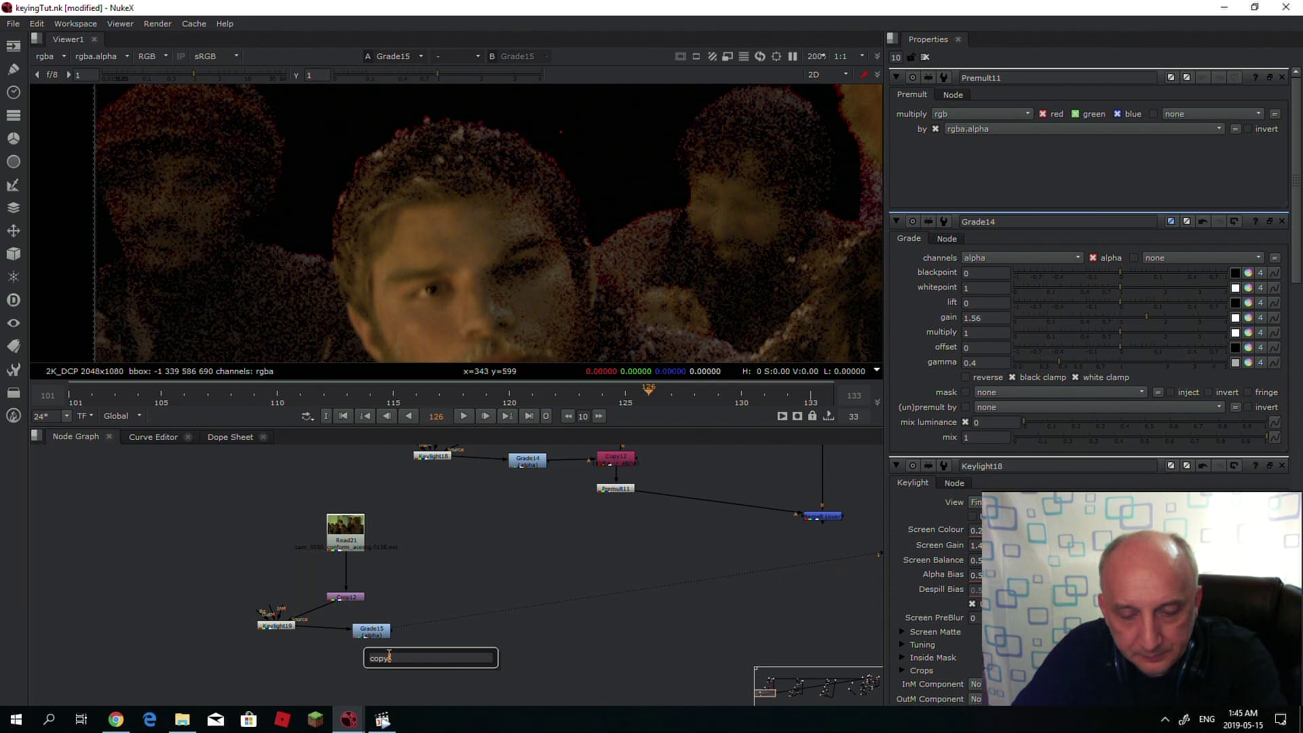
key("BackSpace")
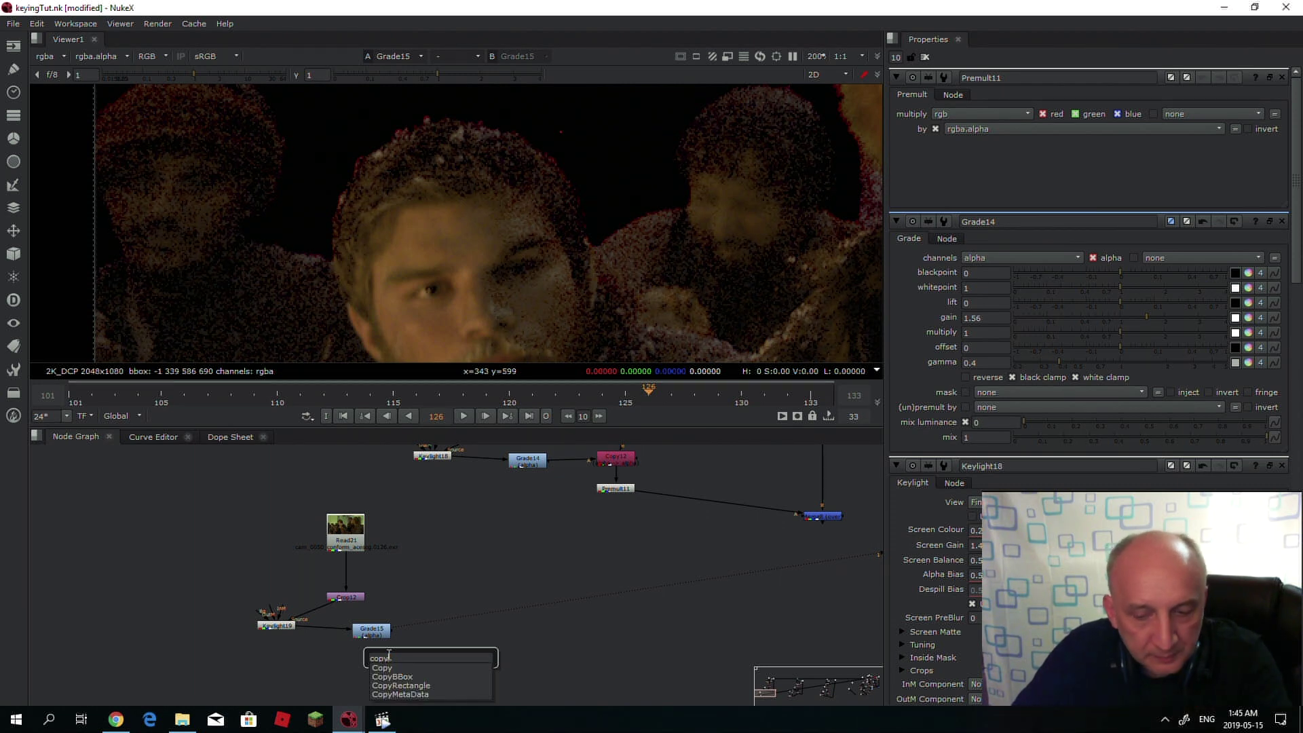
left_click(390, 668)
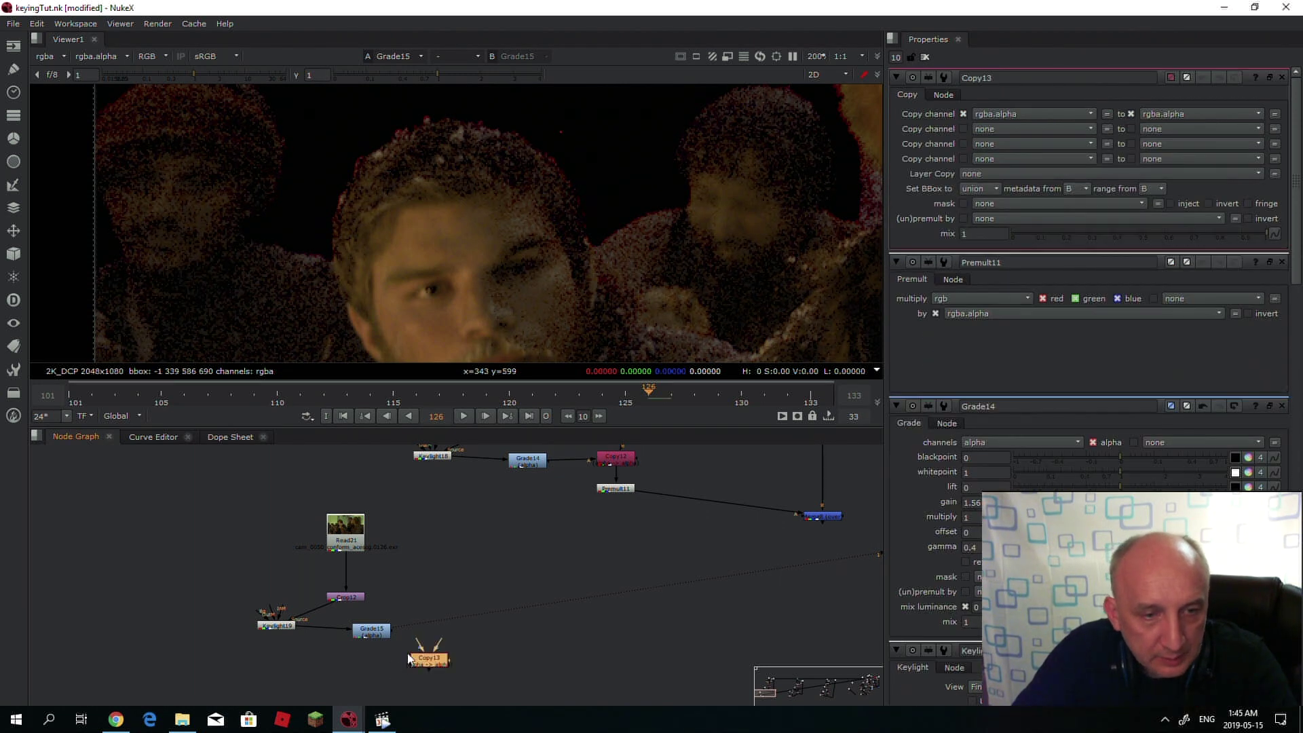
left_click_drag(435, 644, 280, 651)
left_click(419, 665)
key("1")
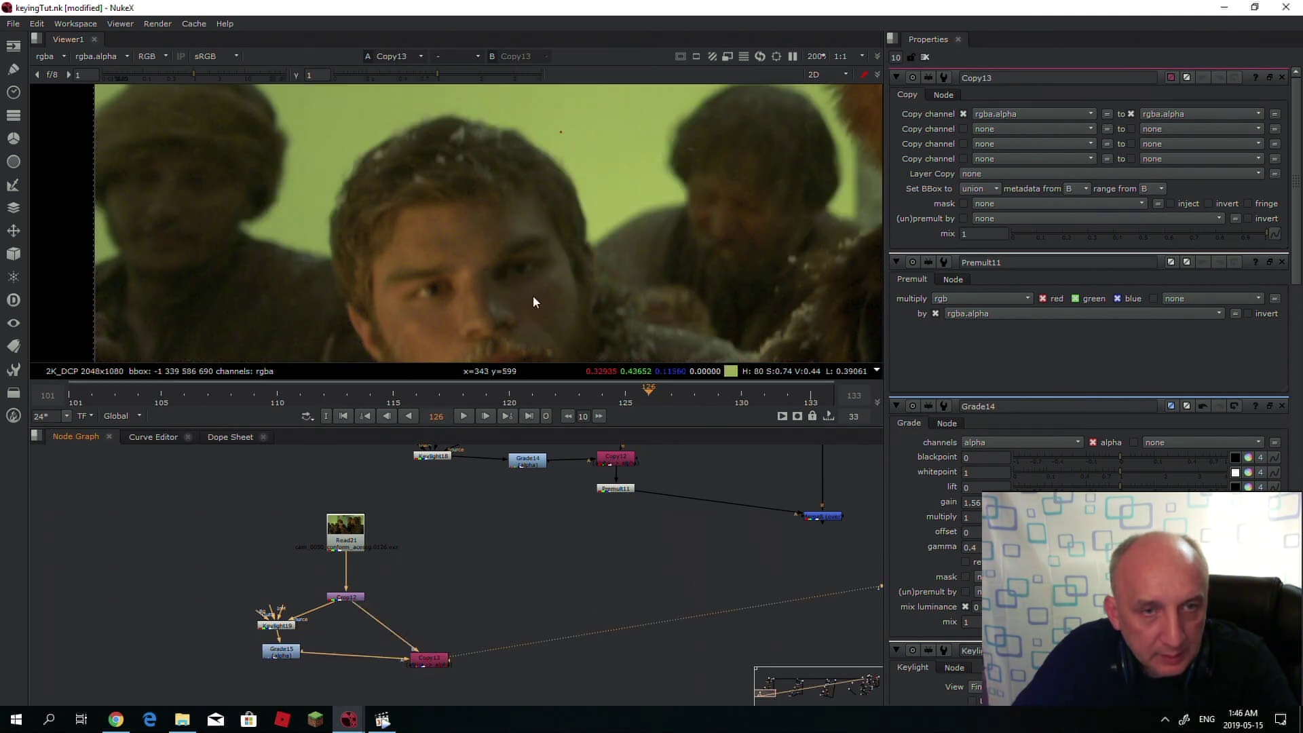
key("a")
key("a")
scroll(421, 627, "down", 2)
scroll(405, 669, "up", 2)
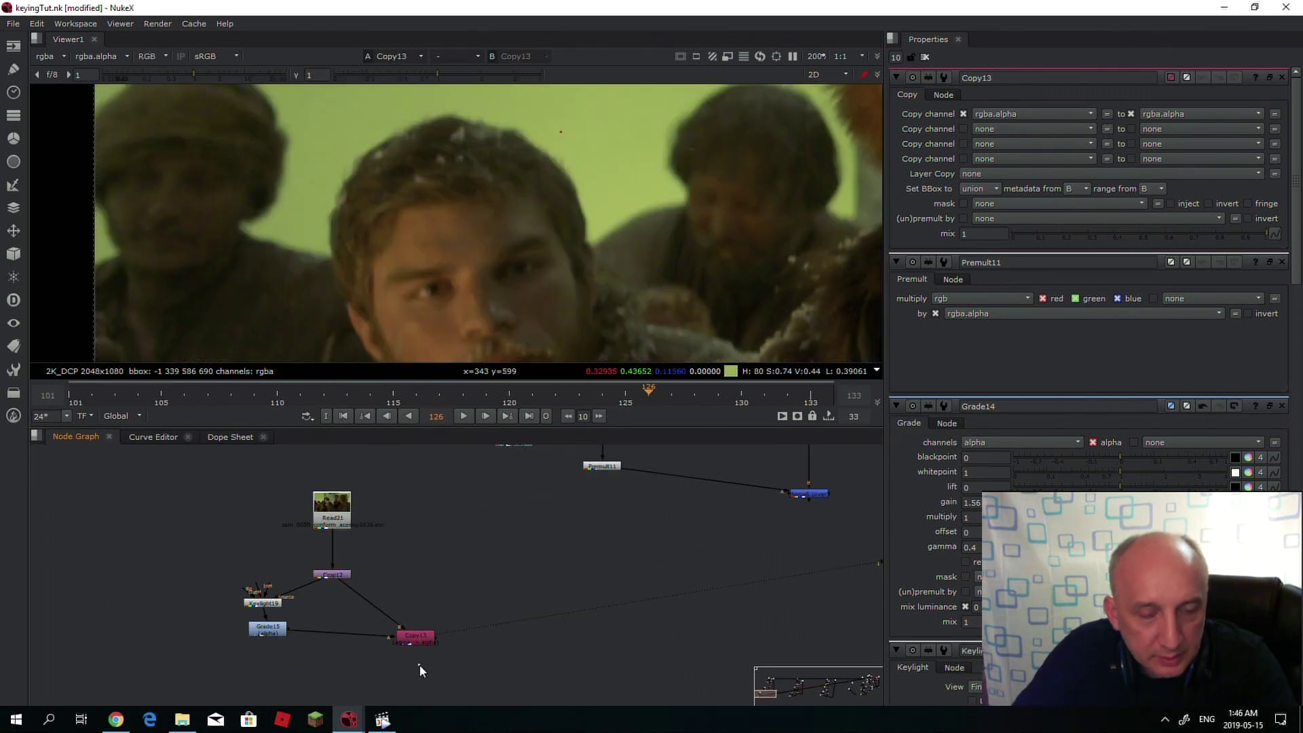
- Add Premult12 after Copy13 and view the premultiplied heads on black
key("Tab")
type("prem")
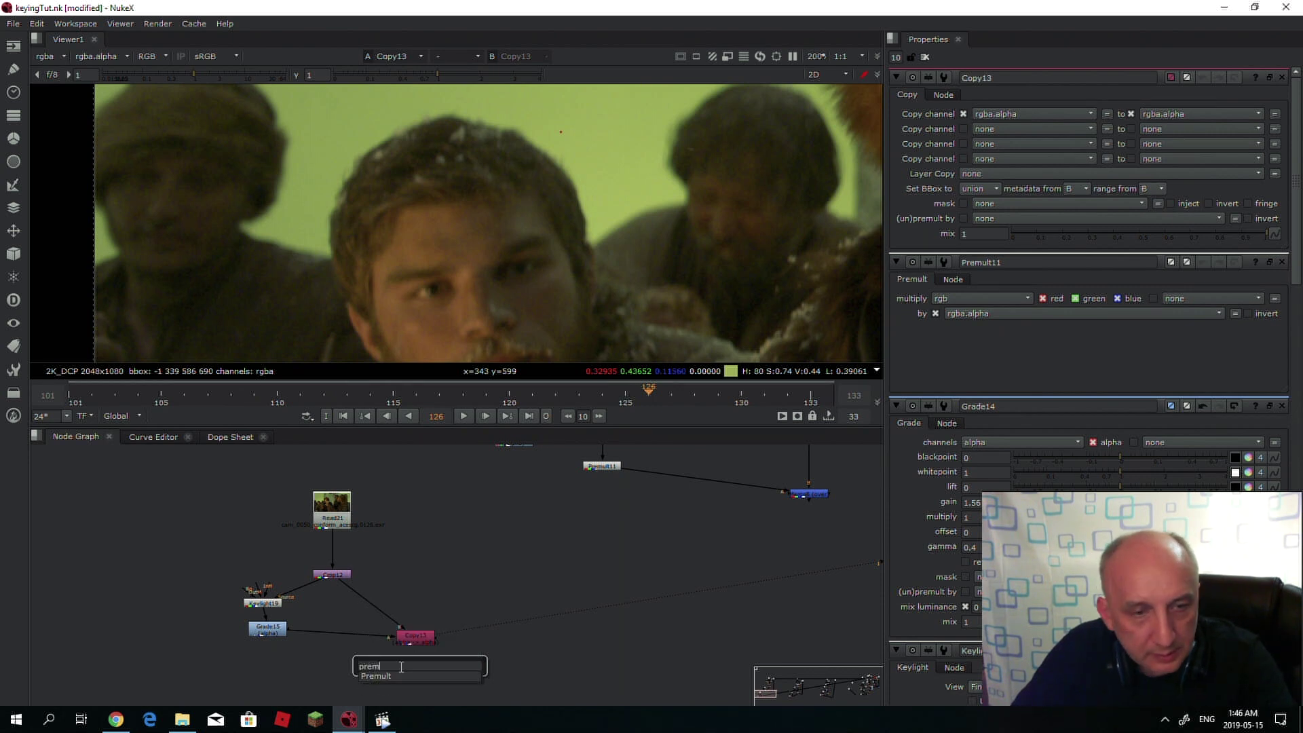
key("Return")
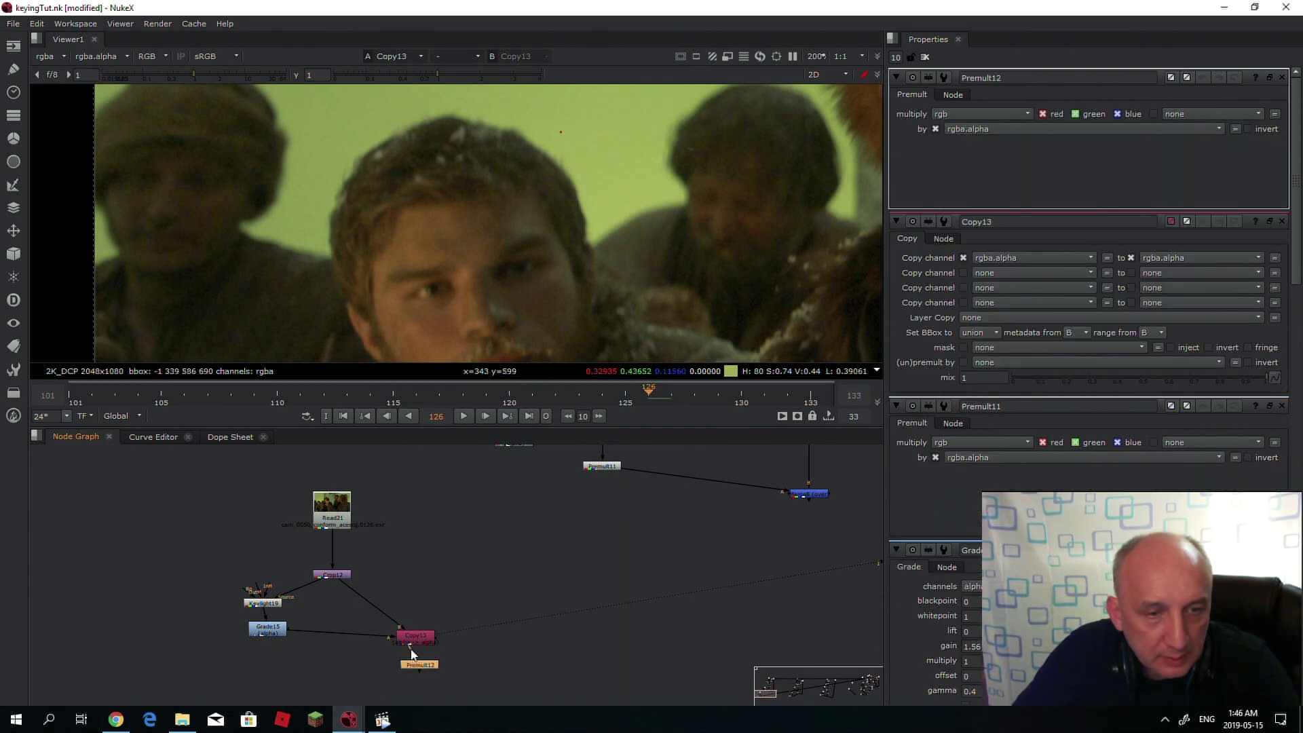
left_click_drag(407, 641, 409, 633)
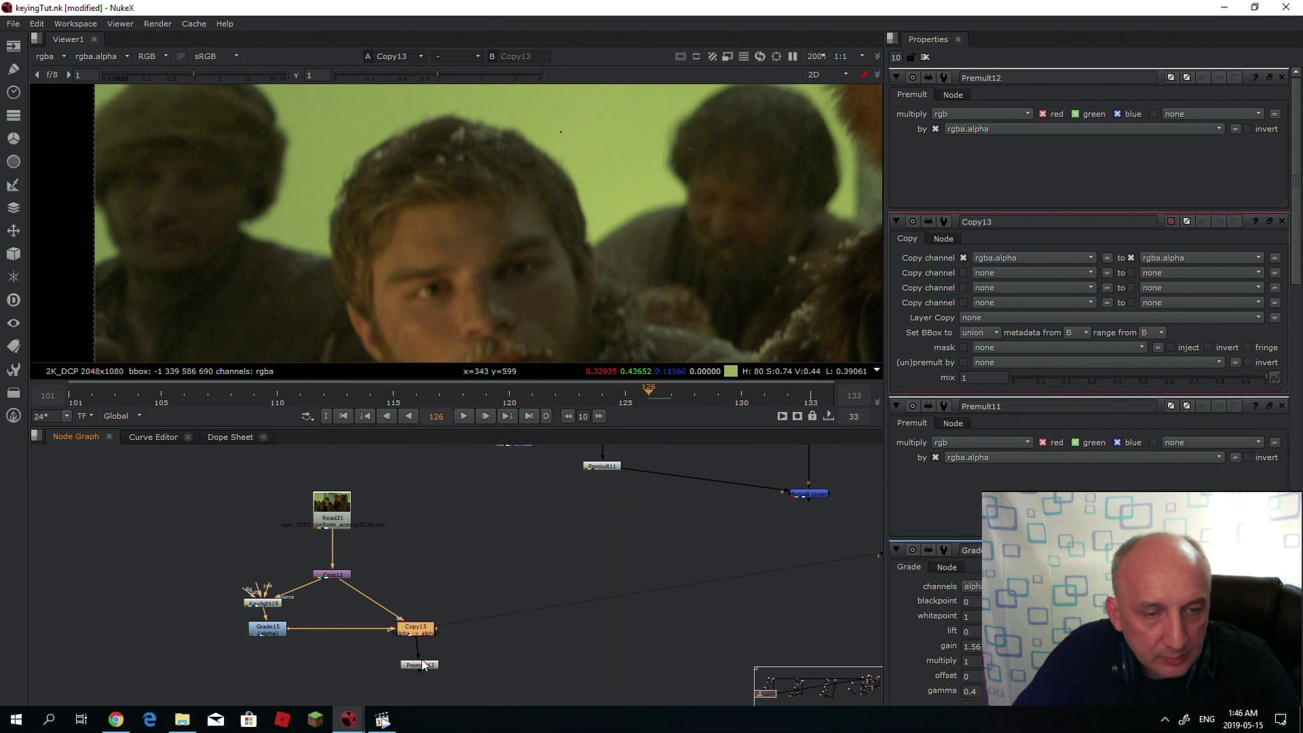
left_click(590, 321)
key("a")
key("a")
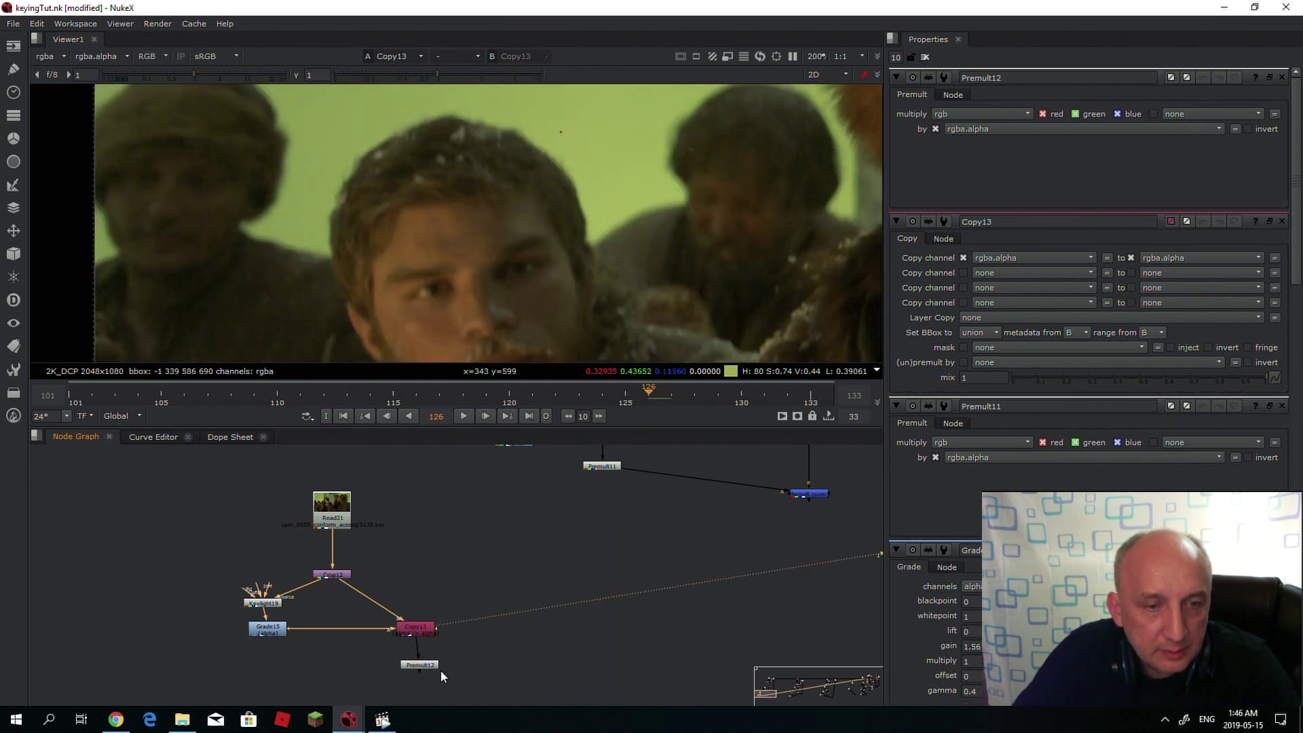
left_click(434, 667)
key("1")
scroll(431, 577, "down", 3)
- Insert a FilterErode between Grade15 and Copy13 with size 3
scroll(395, 600, "up", 5)
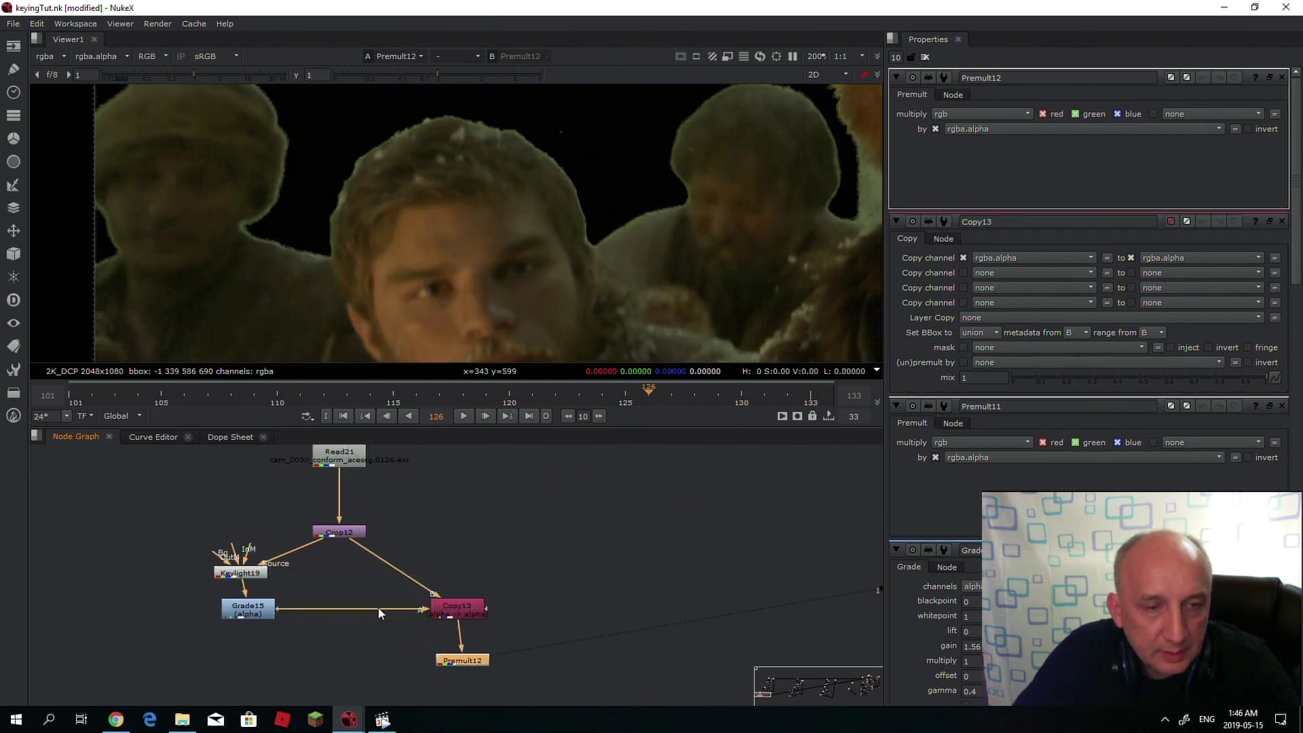
left_click(379, 613)
key("Tab")
type("er")
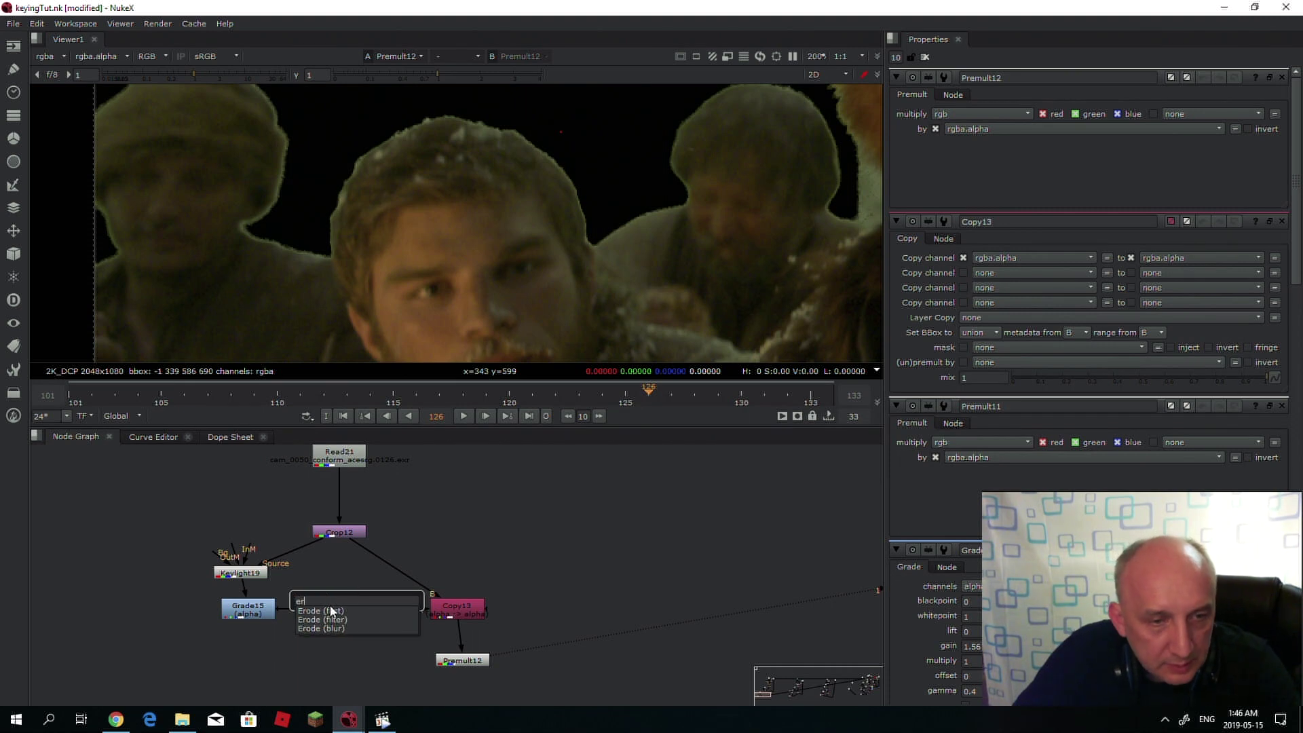
left_click(324, 620)
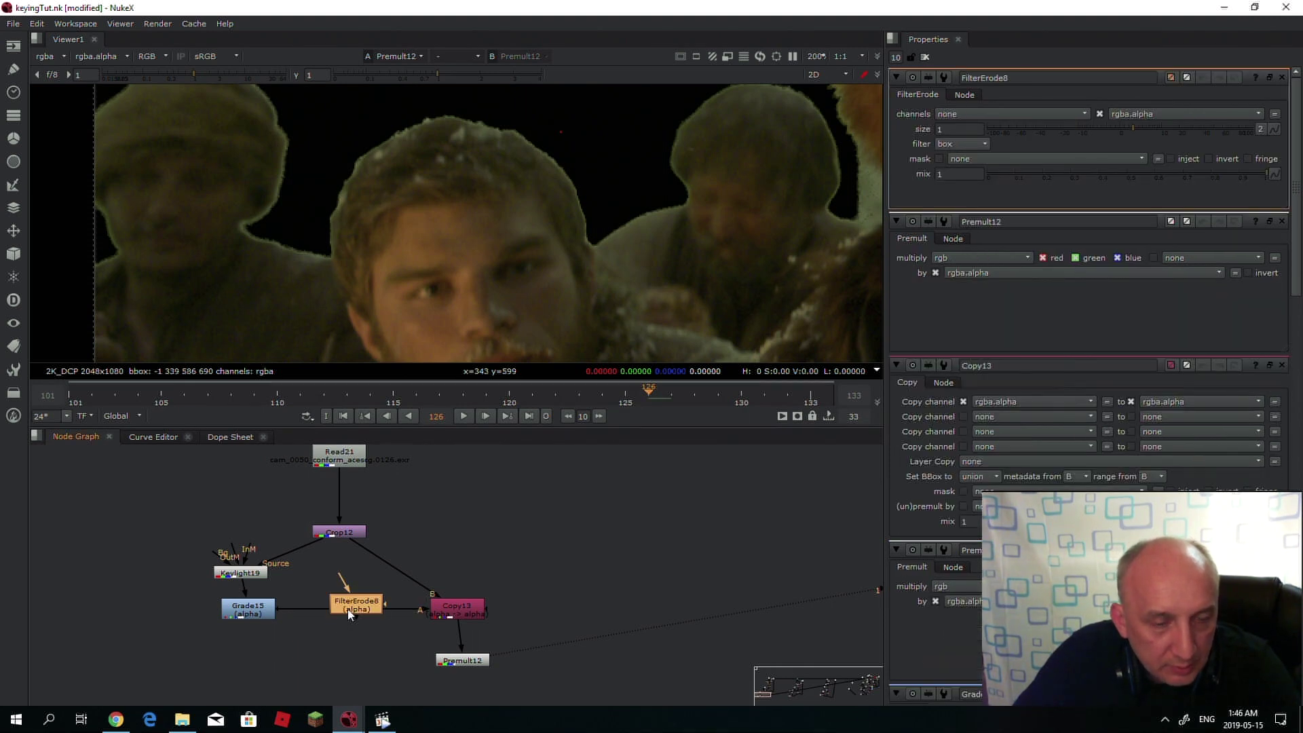
left_click_drag(349, 614, 341, 617)
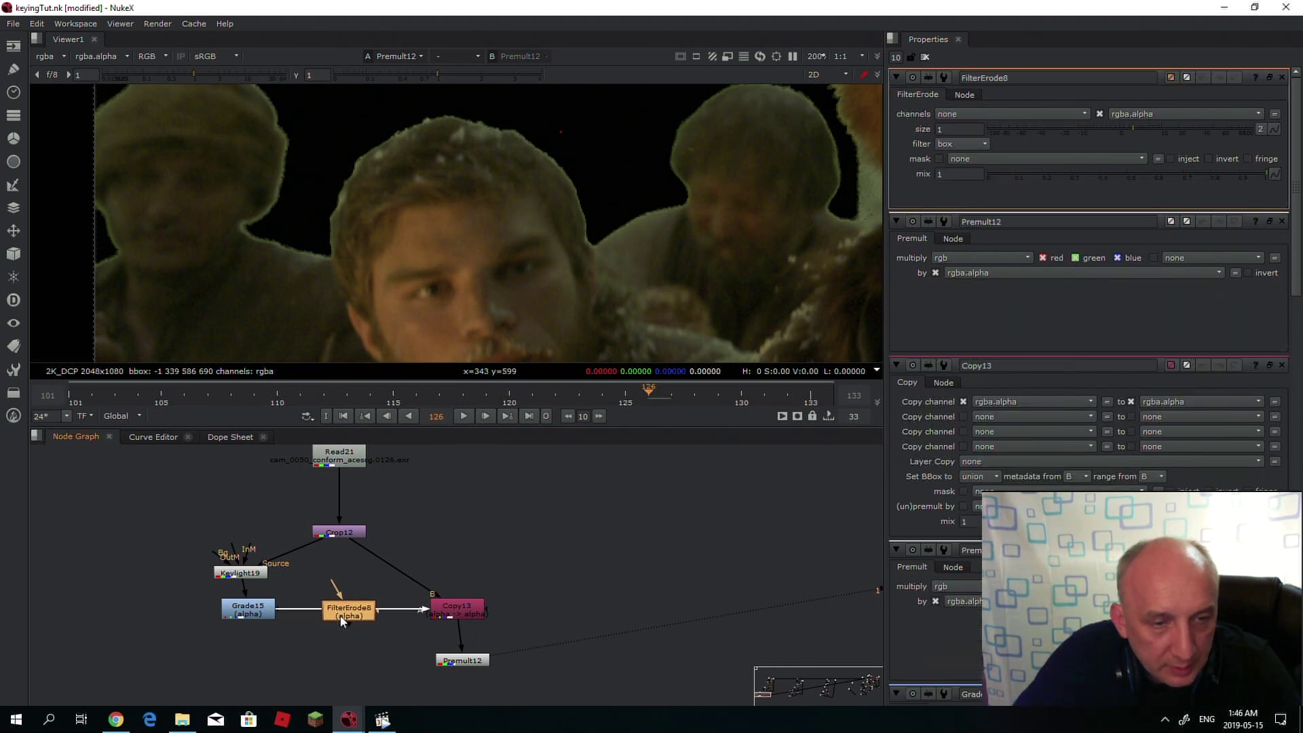
left_click(1126, 129)
left_click_drag(1125, 129, 1143, 129)
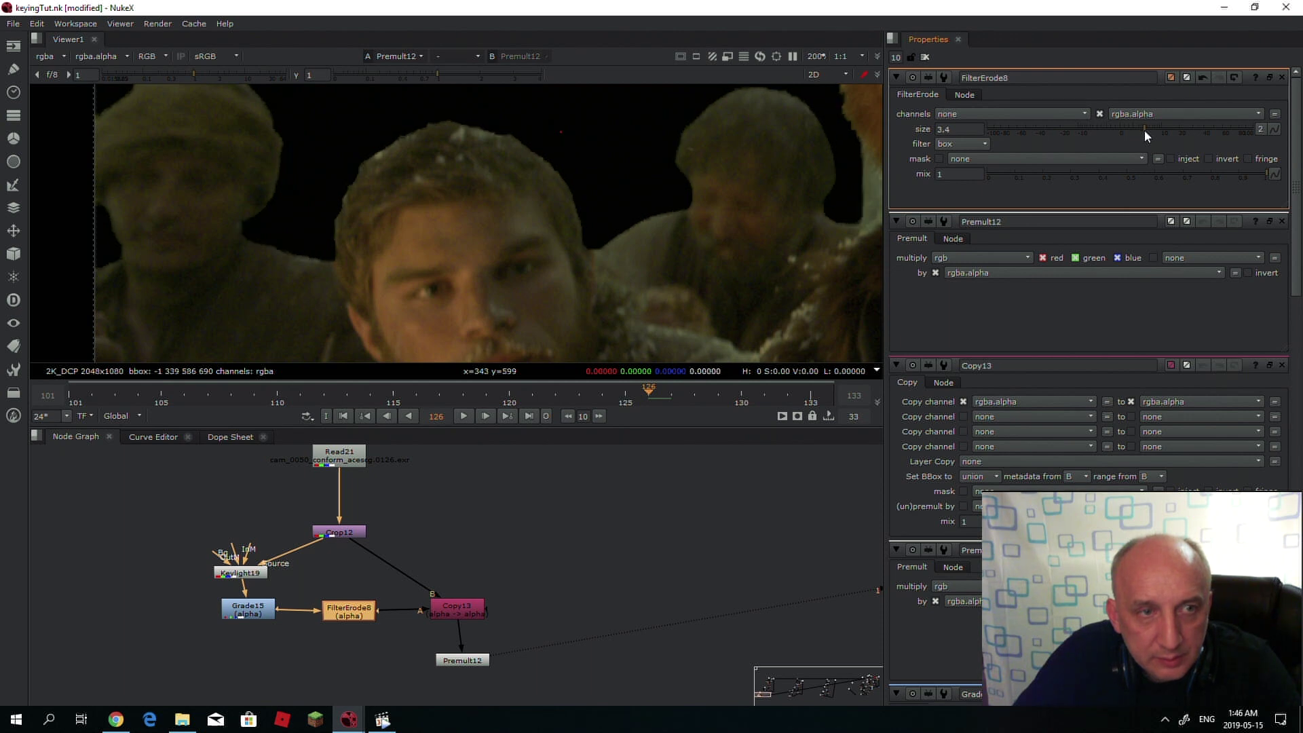
scroll(564, 559, "down", 5)
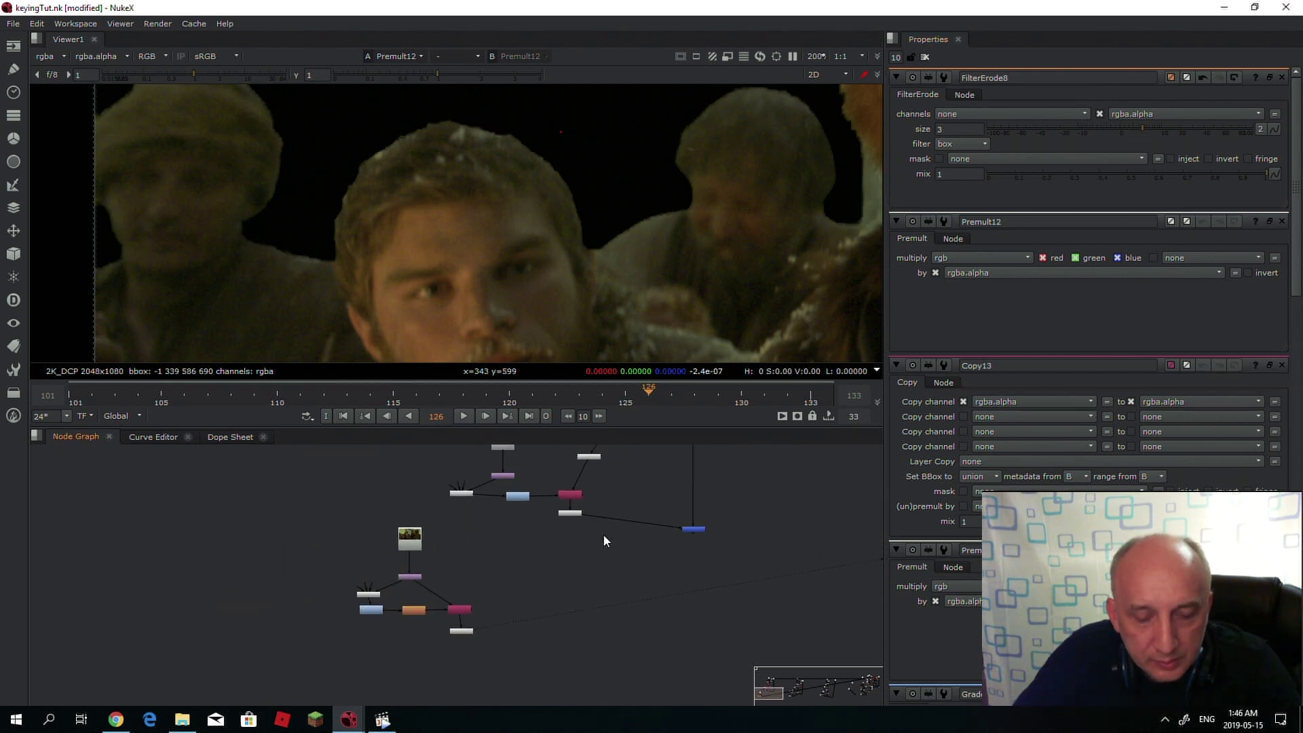
- Add the over-mode Merge9 and view the first premultiplied key
key("m")
scroll(564, 510, "up", 4)
left_click(568, 520)
key("1")
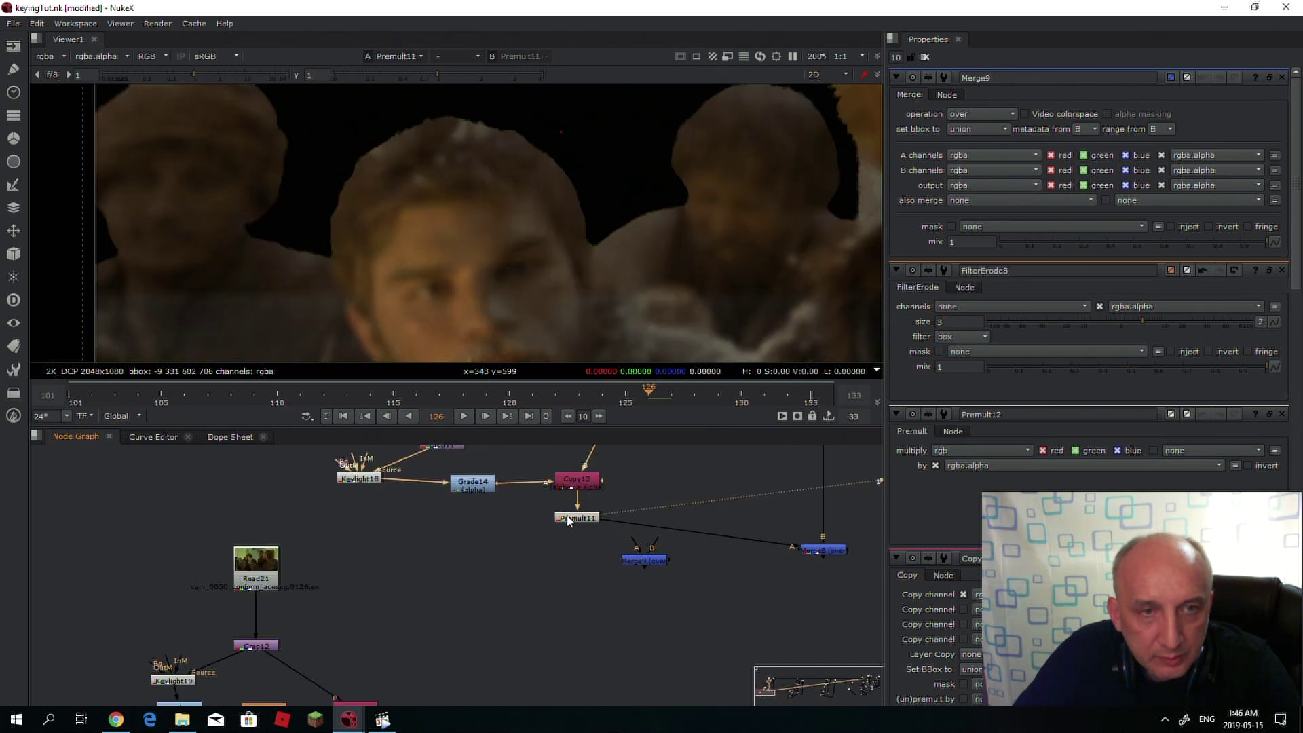
- Select two nodes in the upper tree, paste copies, and detach the Copy input wire
scroll(596, 591, "down", 5)
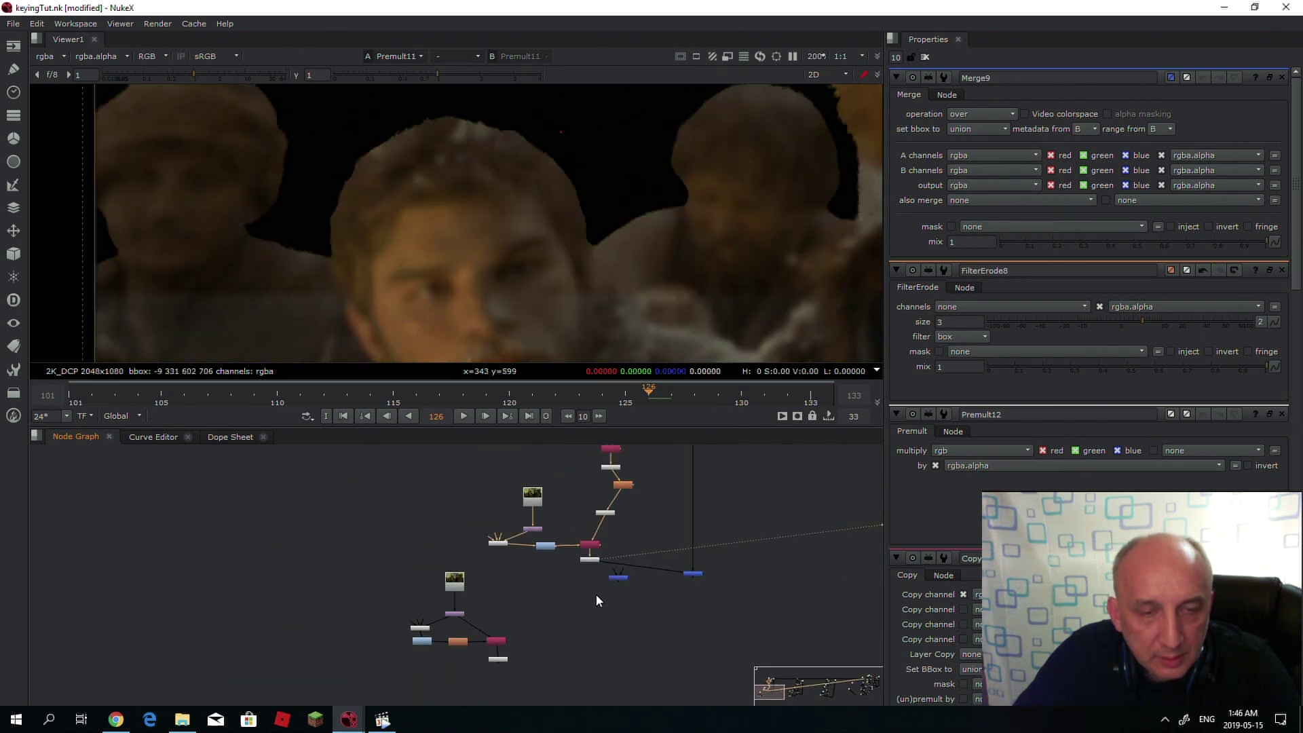
middle_click_drag(644, 500, 618, 599)
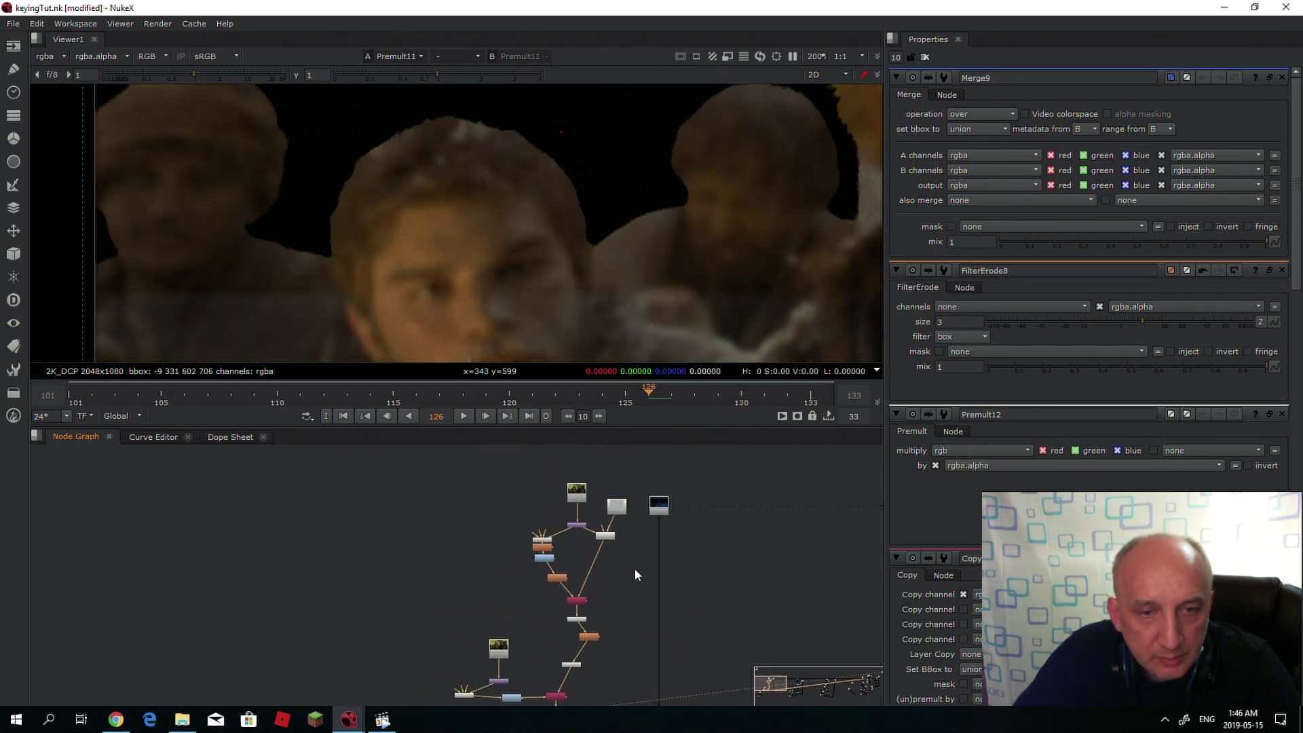
left_click_drag(634, 568, 593, 482)
scroll(609, 481, "down", 4)
scroll(509, 566, "up", 5)
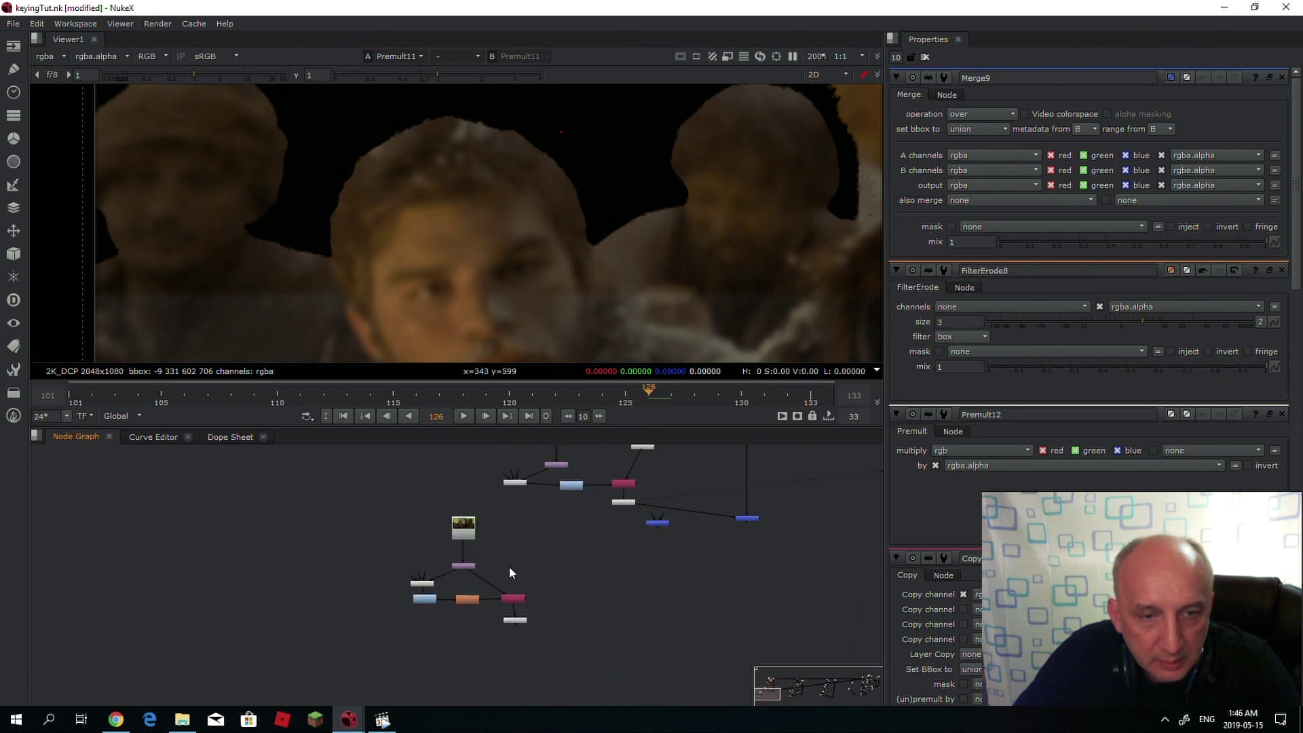
key("ctrl+v")
left_click_drag(495, 603, 455, 570)
- Splice Merge9 onto the wire below Premult12 and view its output
left_click(514, 645)
key("1")
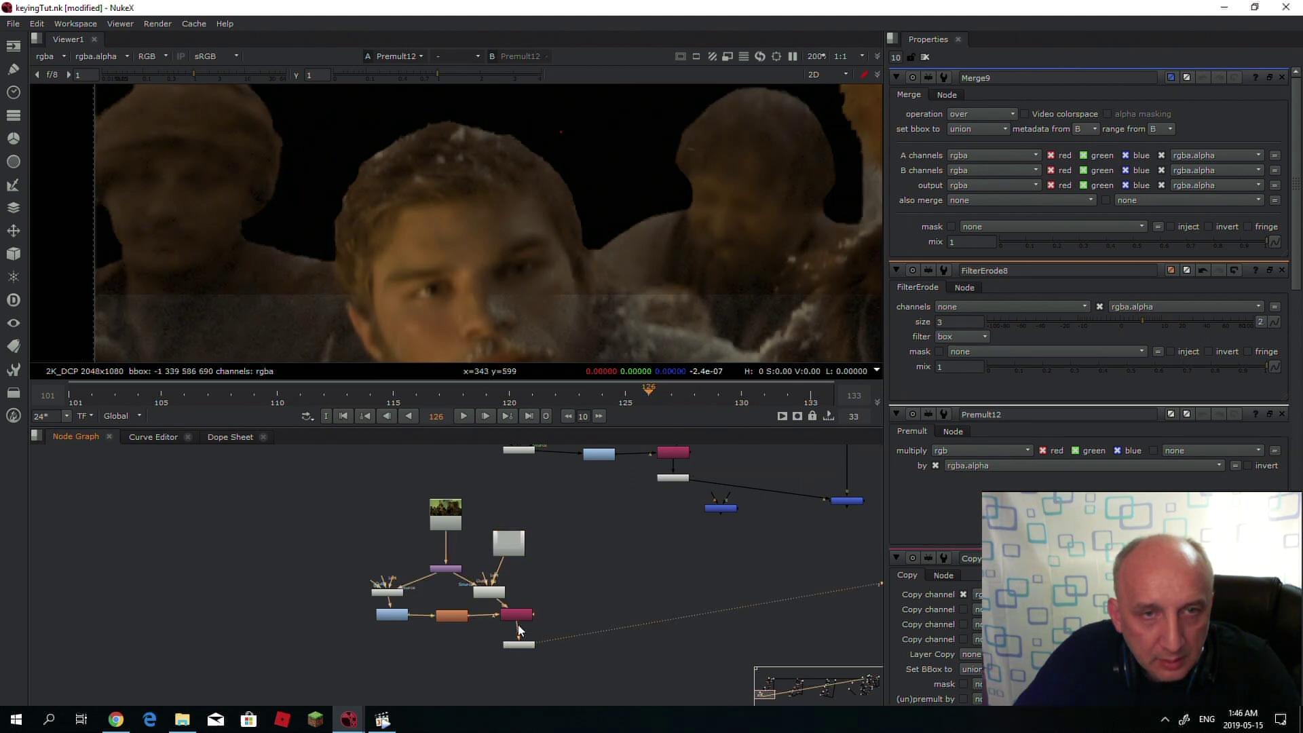
scroll(533, 568, "down", 3)
scroll(617, 533, "up", 3)
left_click_drag(675, 528, 468, 663)
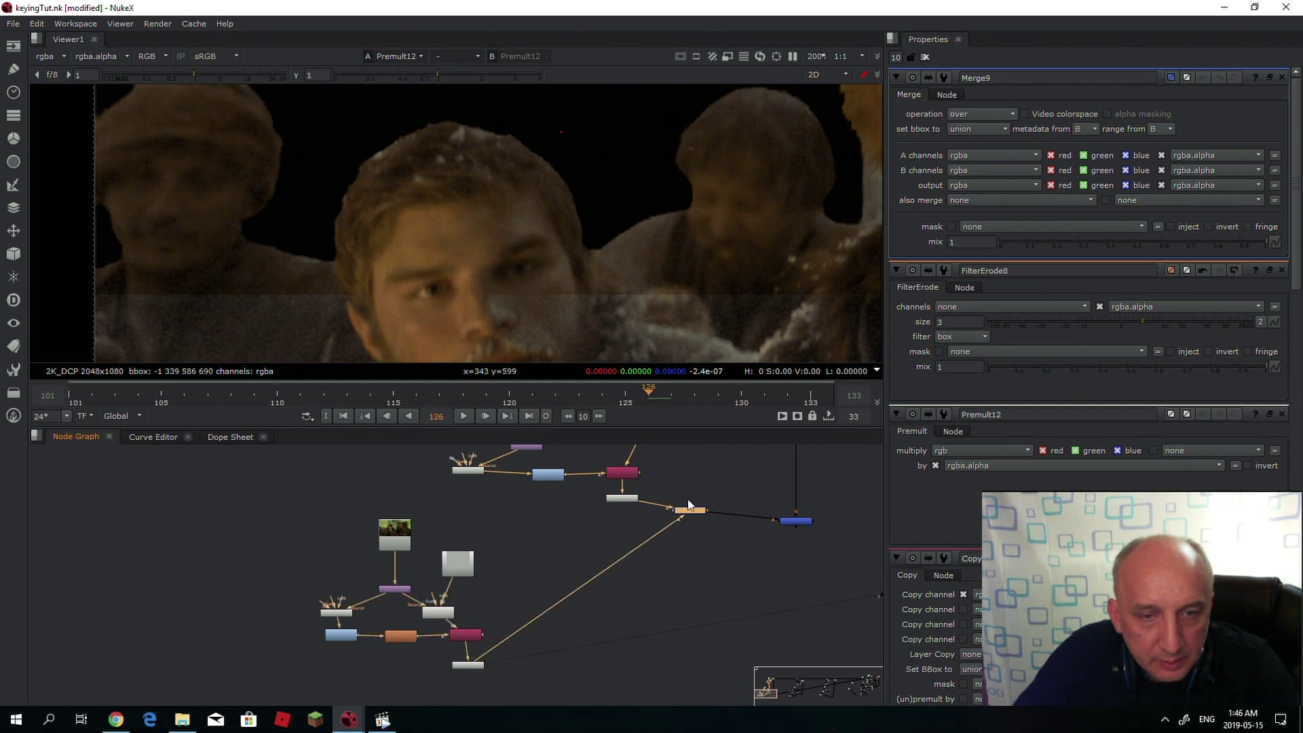
key("1")
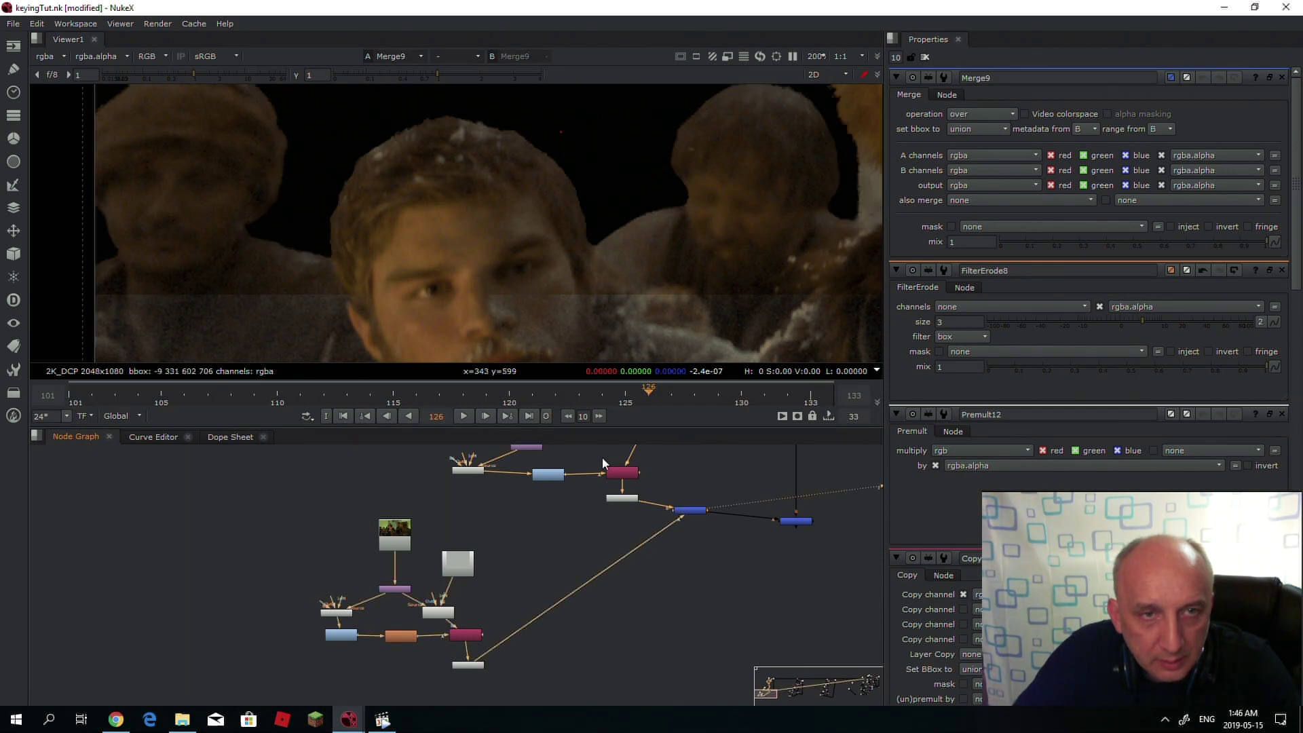
- Move Merge8 below Merge9, view its composite, and select Merge9
scroll(559, 195, "up", 5)
scroll(563, 193, "up", 2)
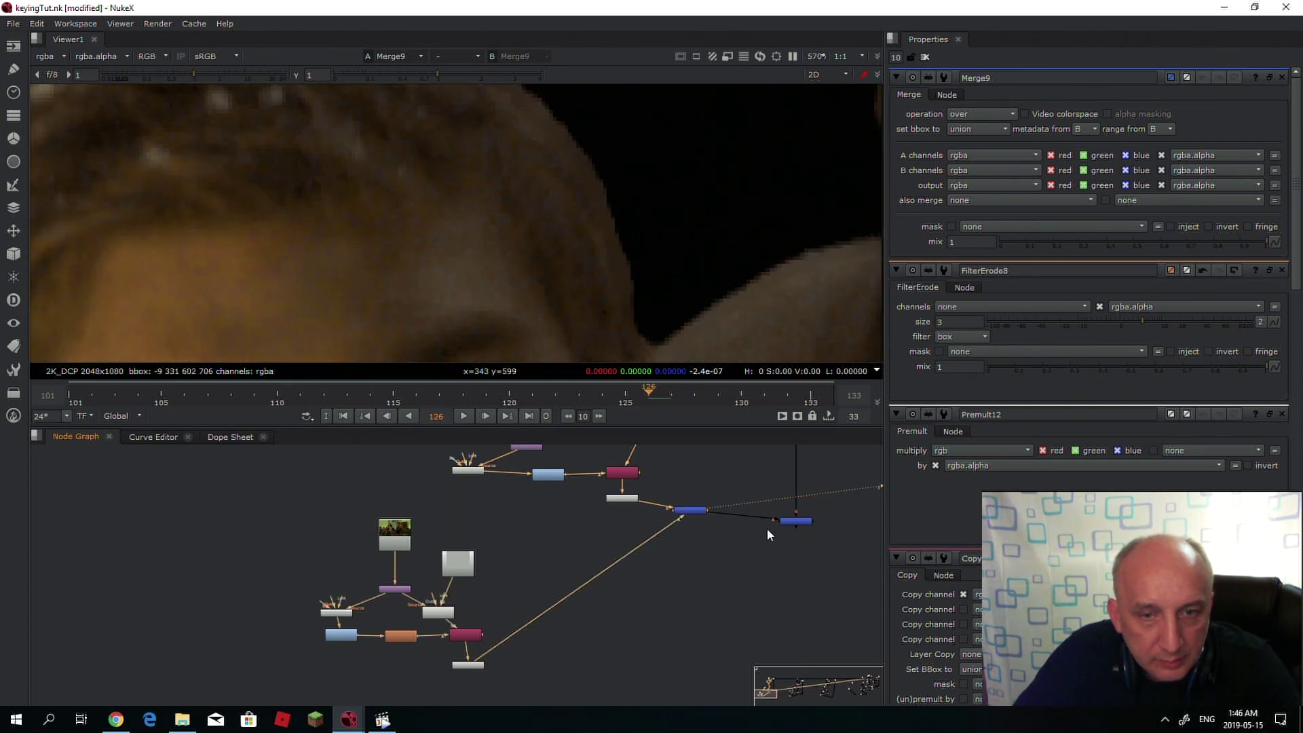
left_click_drag(790, 522, 792, 579)
key("1")
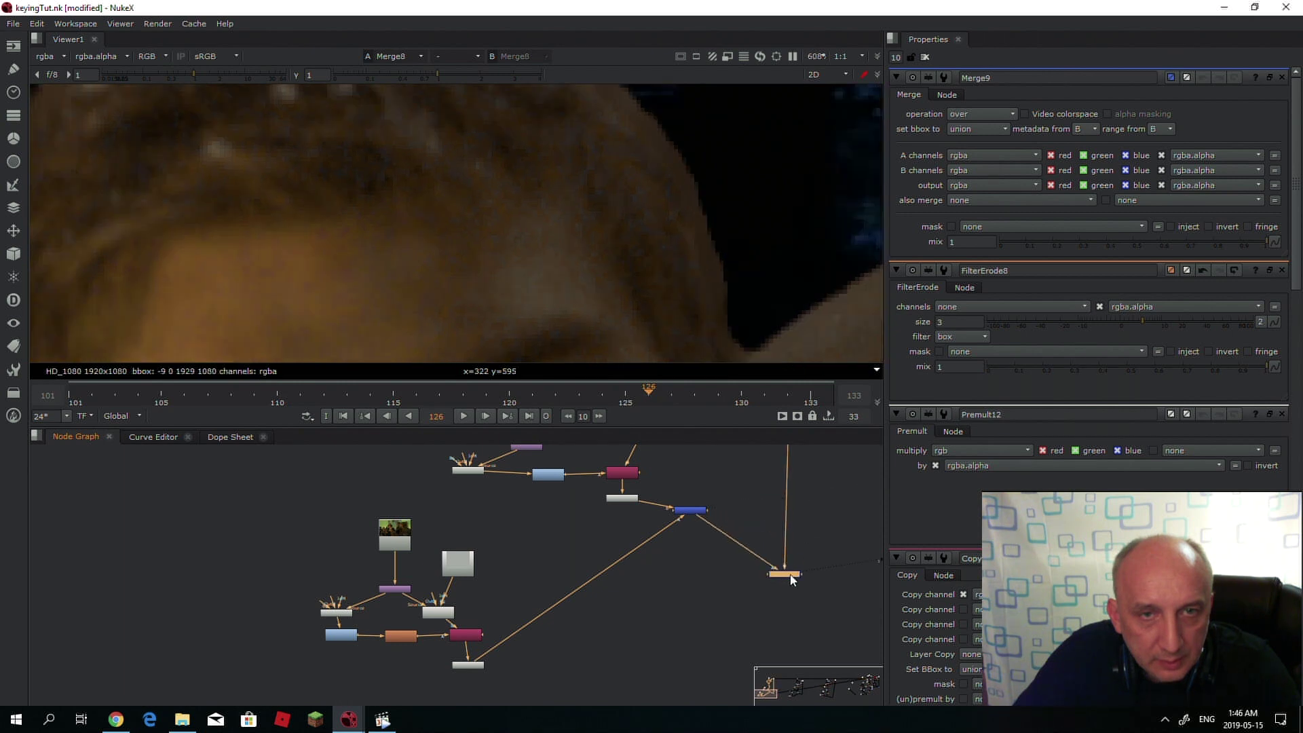
left_click(683, 511)
- Toggle Merge9 off and back on, zooming the Viewer to compare the head edges
key("d")
scroll(586, 179, "down", 3)
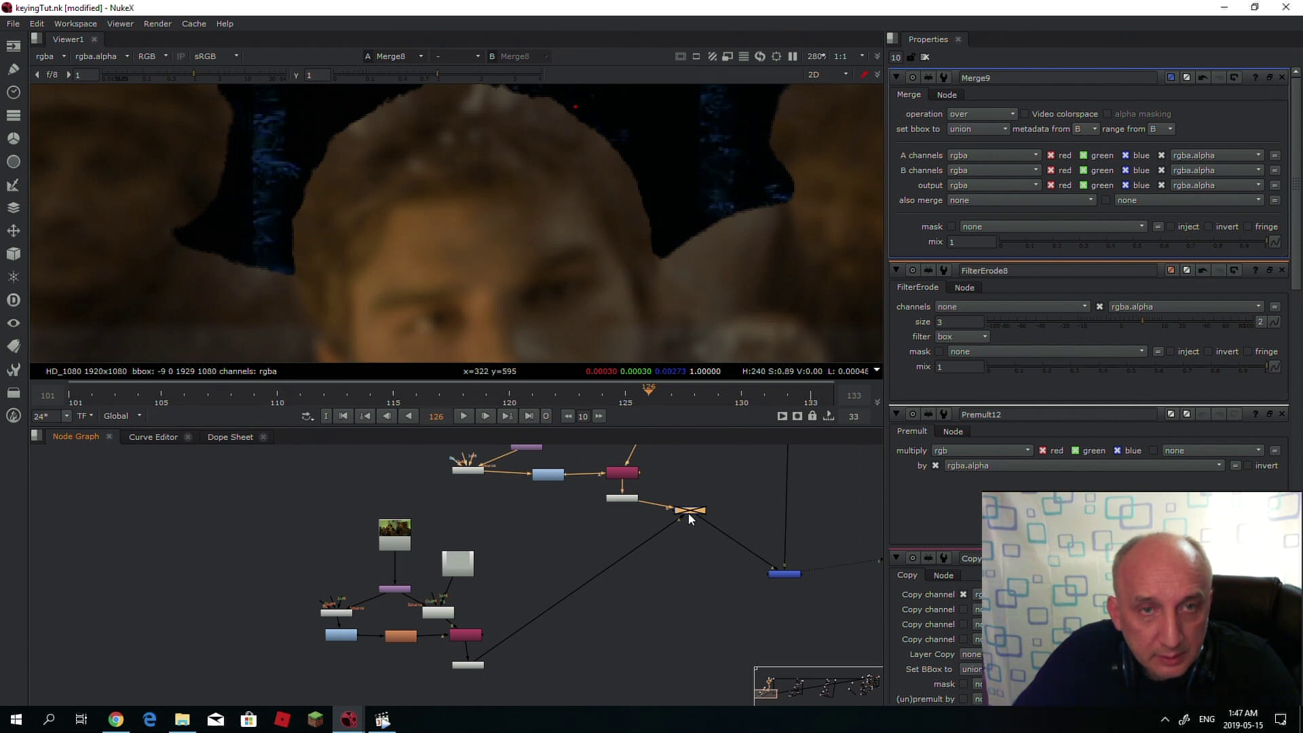
key("d")
scroll(621, 181, "up", 3)
scroll(620, 181, "down", 2)
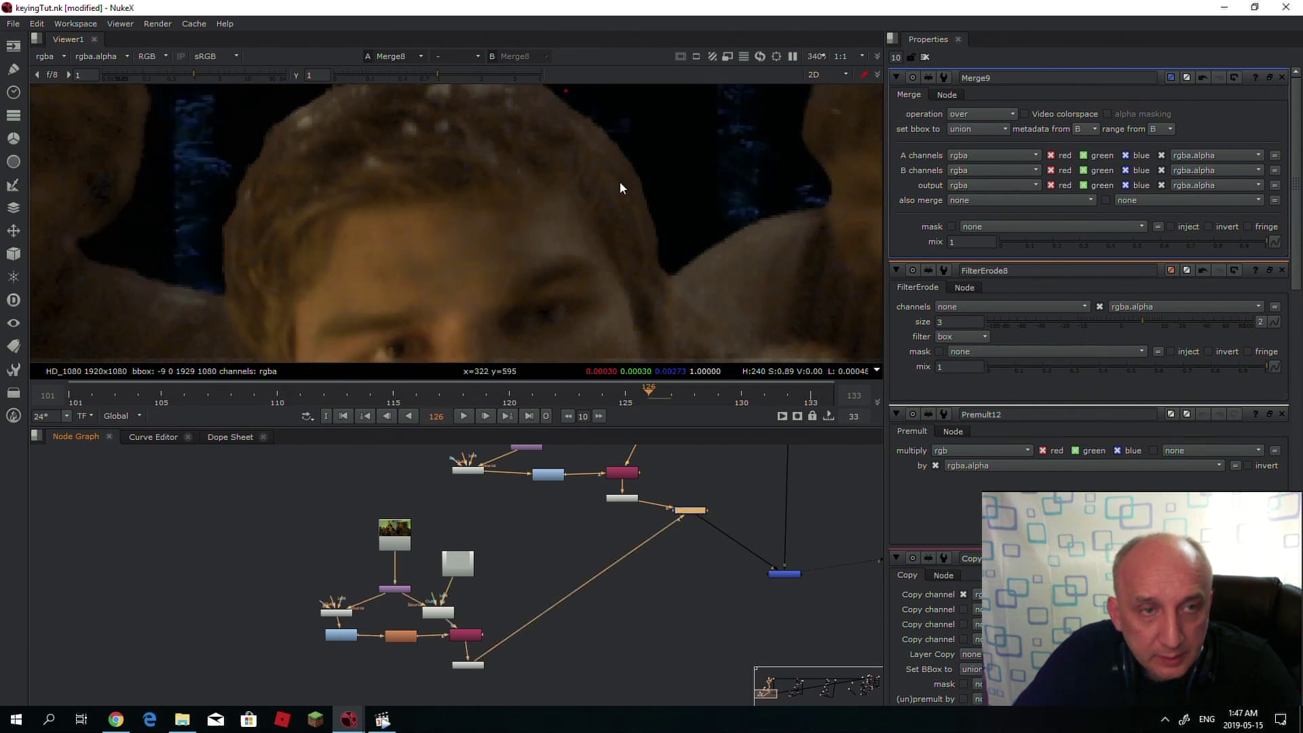
scroll(406, 183, "down", 4)
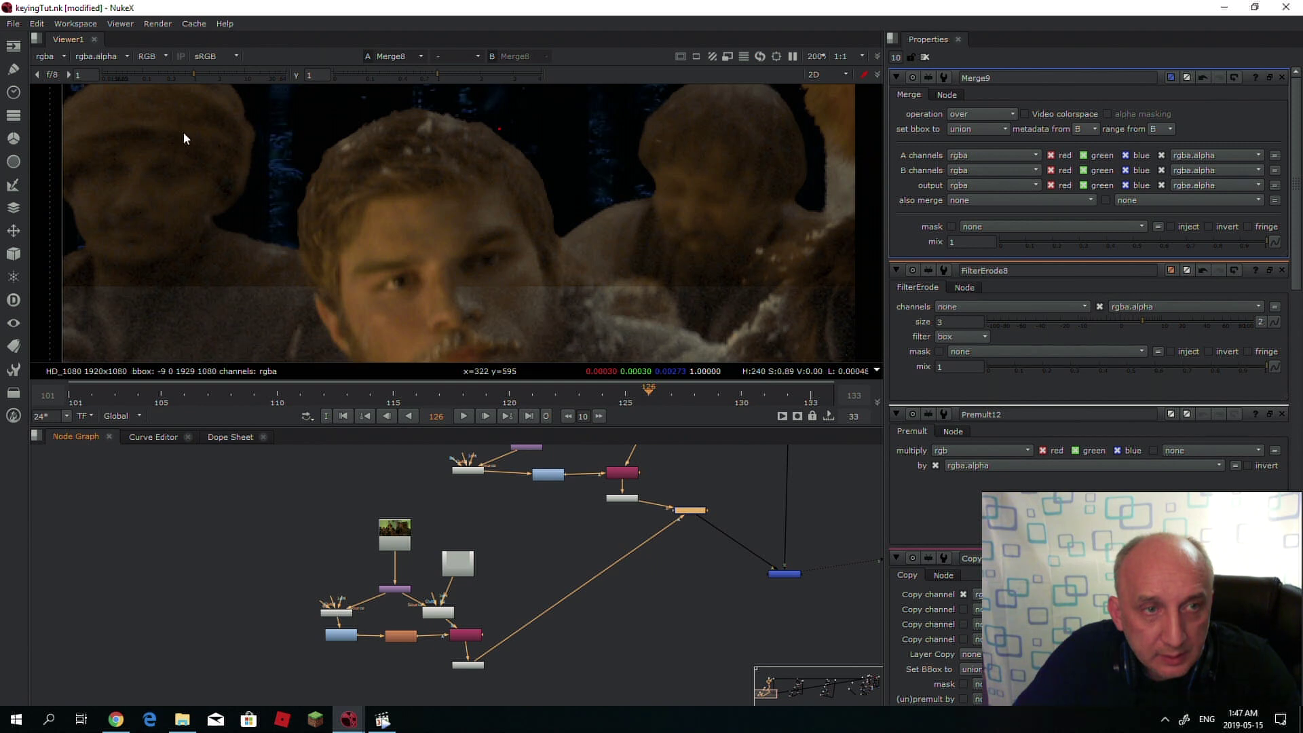
scroll(285, 253, "up", 4)
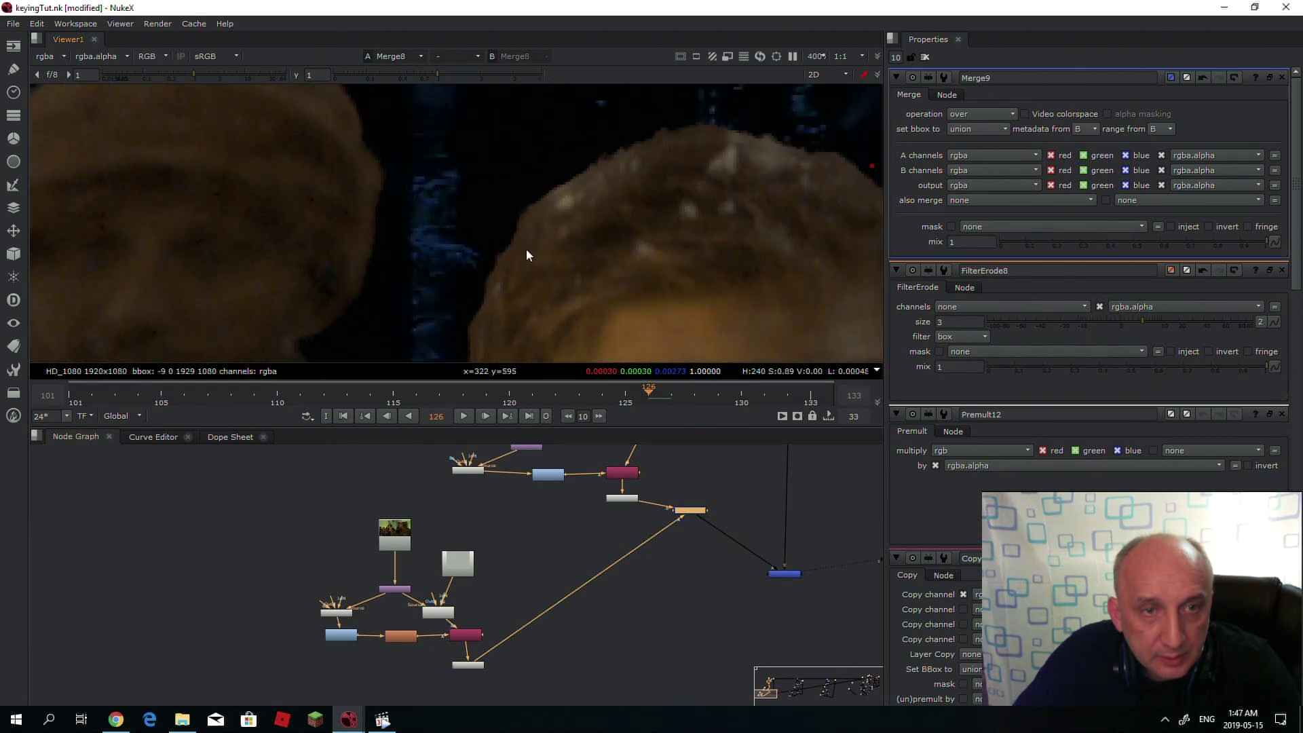
scroll(527, 252, "up", 4)
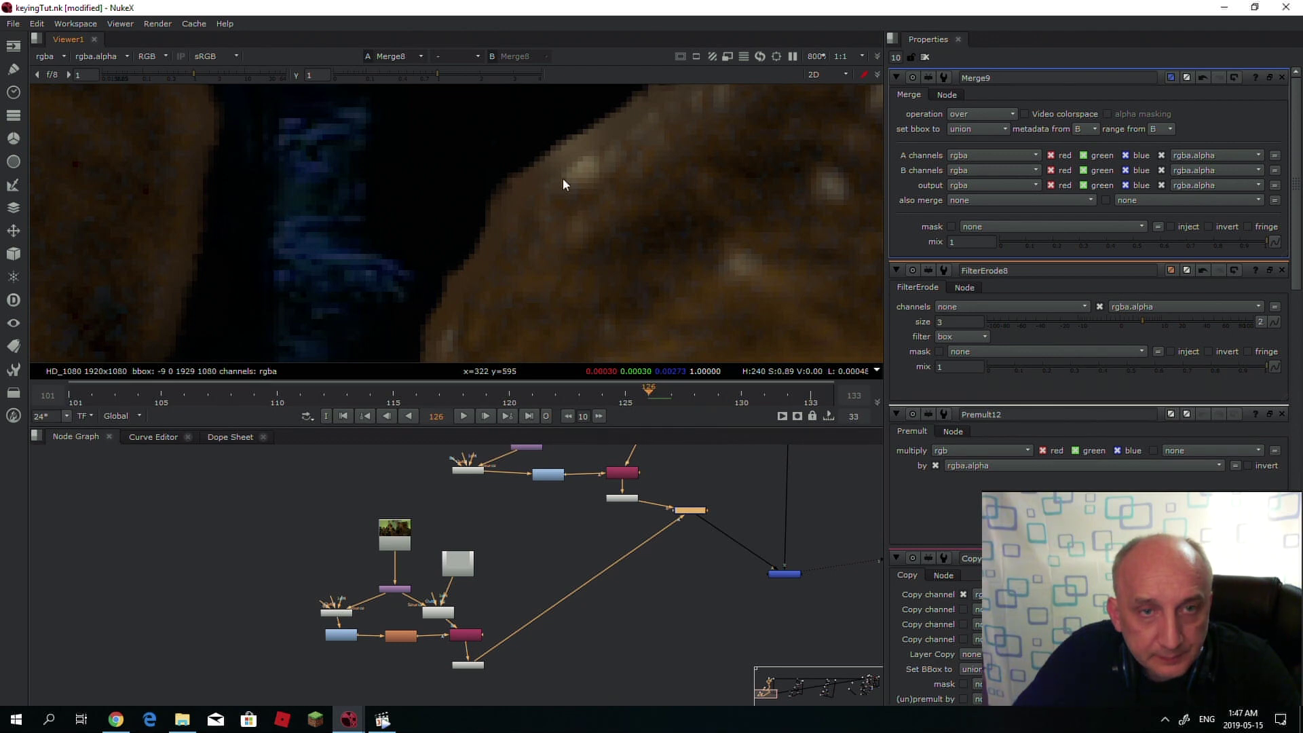
scroll(679, 224, "down", 4)
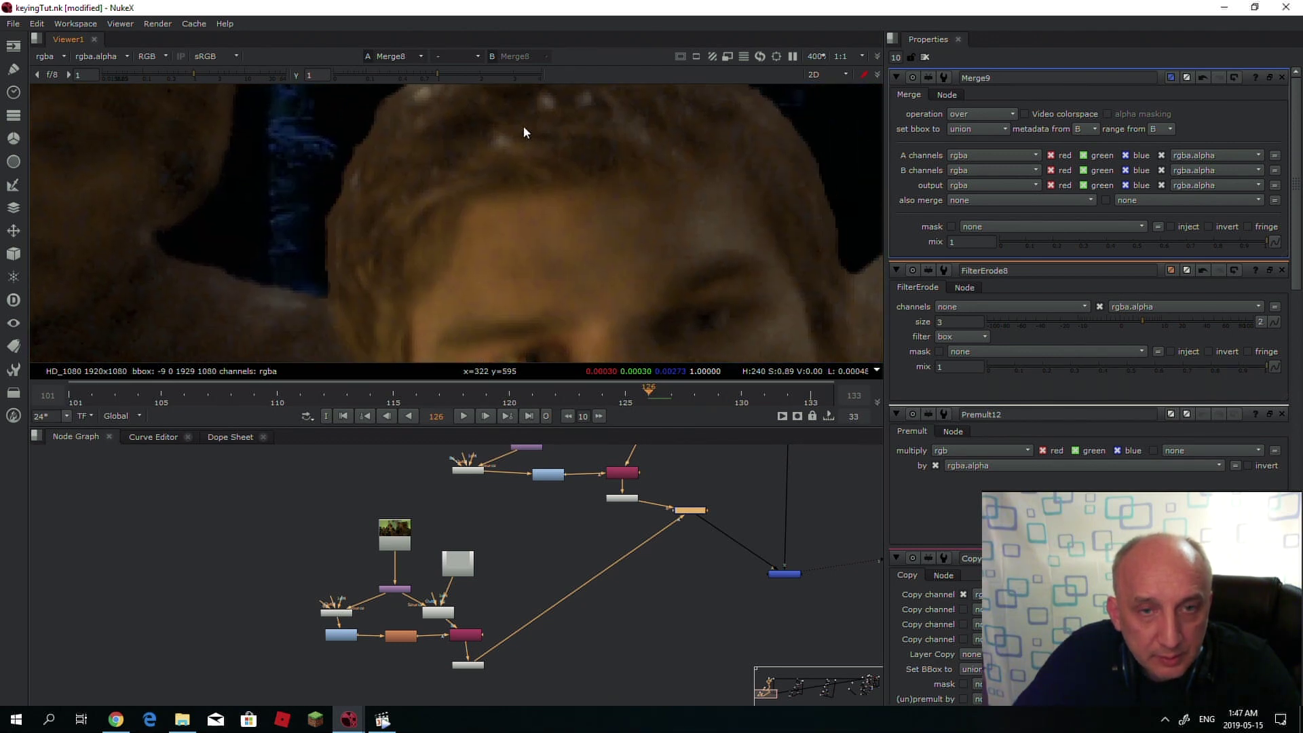
scroll(533, 157, "down", 3)
scroll(536, 203, "up", 2)
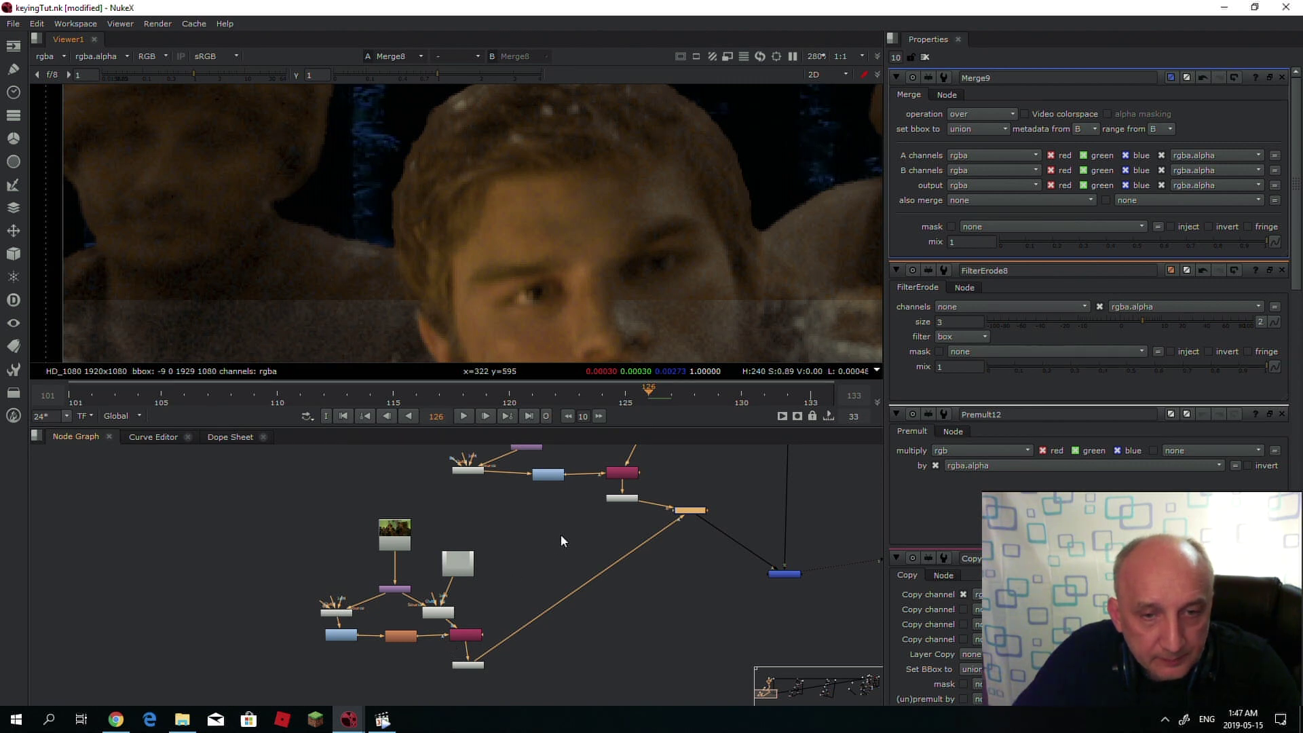
- Move FilterErode8 aside and insert a Blur18 node between it and Copy13
scroll(561, 541, "down", 5)
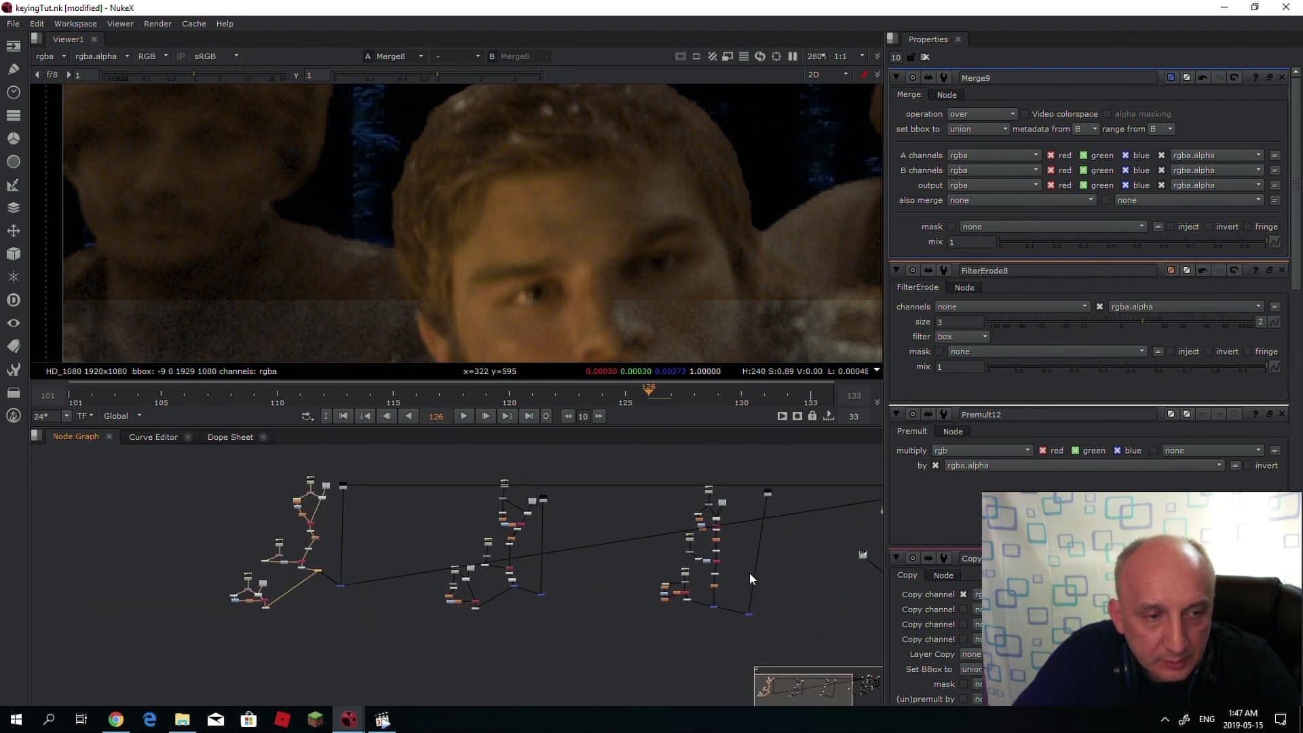
scroll(589, 536, "up", 8)
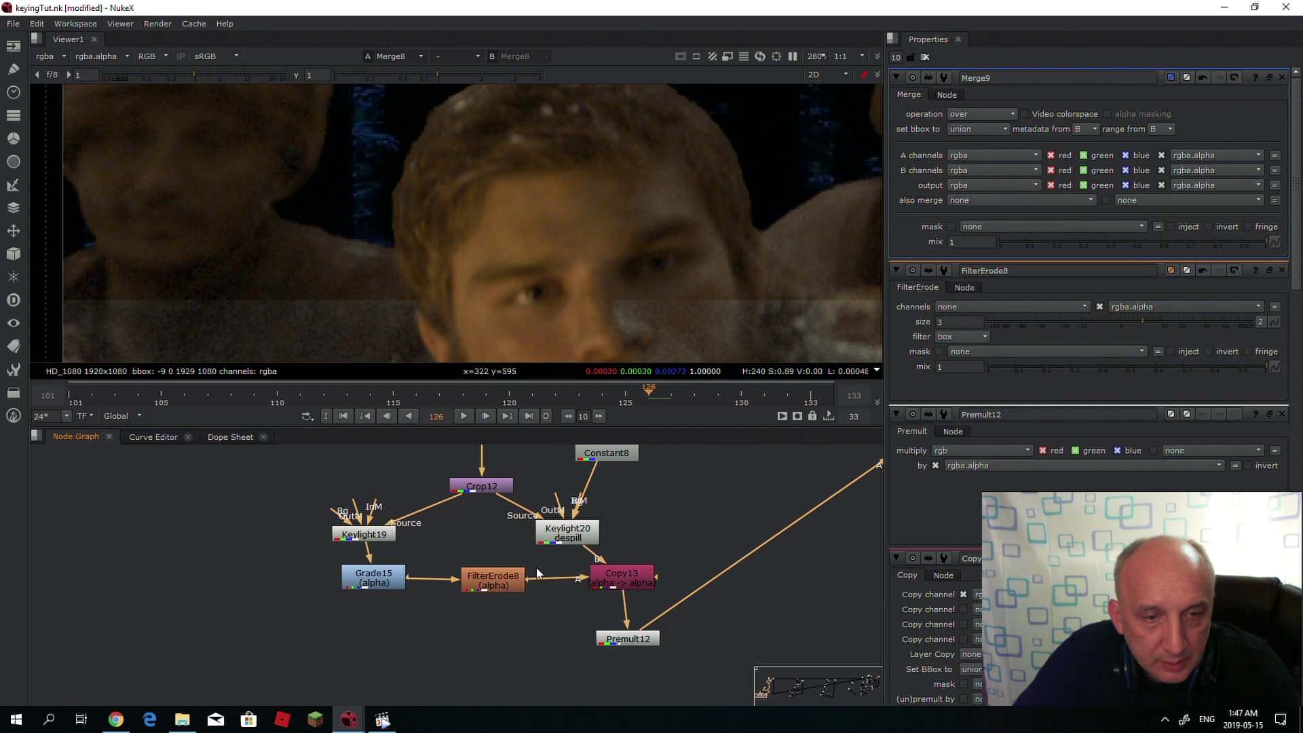
left_click_drag(513, 578, 451, 615)
key("b")
left_click_drag(515, 580, 543, 610)
- Set Blur18's size to 1.2 and frame both heads in the Viewer
scroll(414, 224, "up", 6)
mouse_move(997, 127)
left_mouse_down()
mouse_move(1037, 127)
mouse_move(1003, 128)
mouse_move(1028, 128)
mouse_move(1015, 128)
left_mouse_up()
scroll(588, 169, "down", 7)
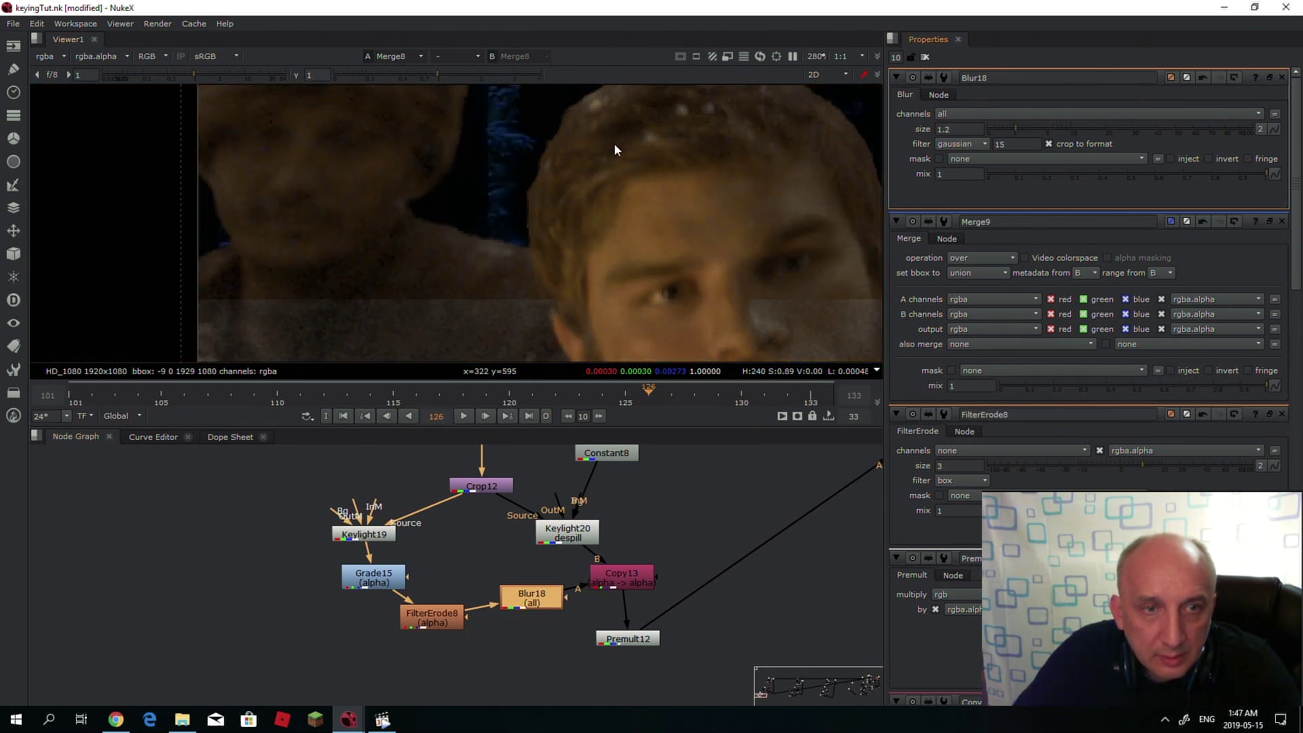
middle_click_drag(614, 144, 487, 289)
scroll(228, 242, "up", 3)
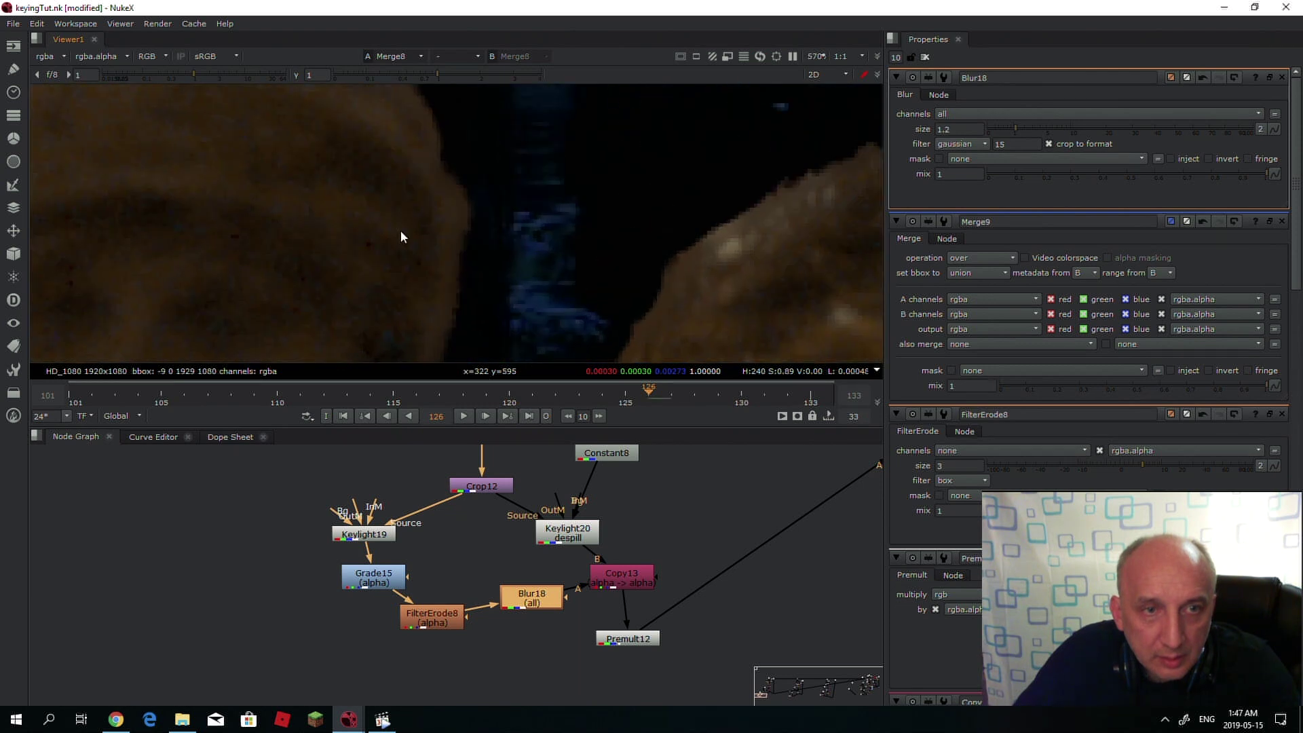
scroll(563, 621, "down", 4)
- Add a Grain2_3 node with the Kodak 5248 preset and place it below Premult11
scroll(527, 587, "up", 4)
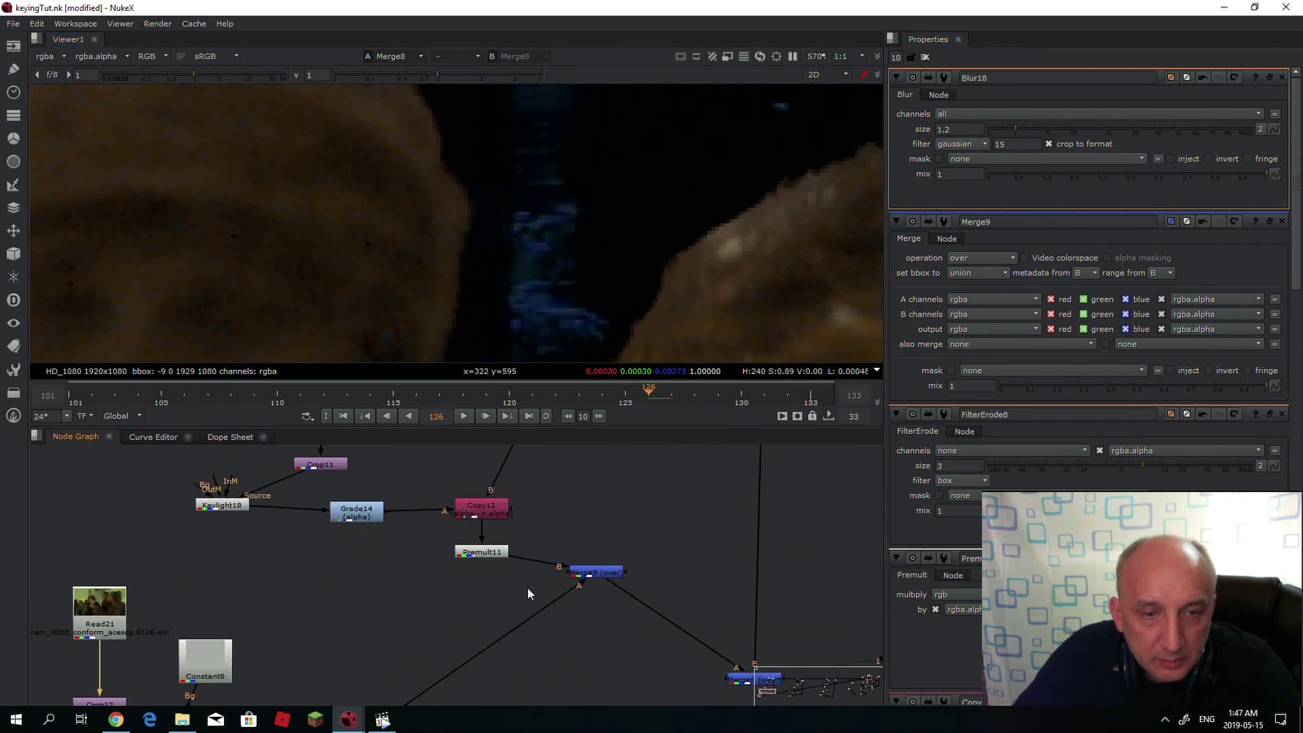
key("Tab")
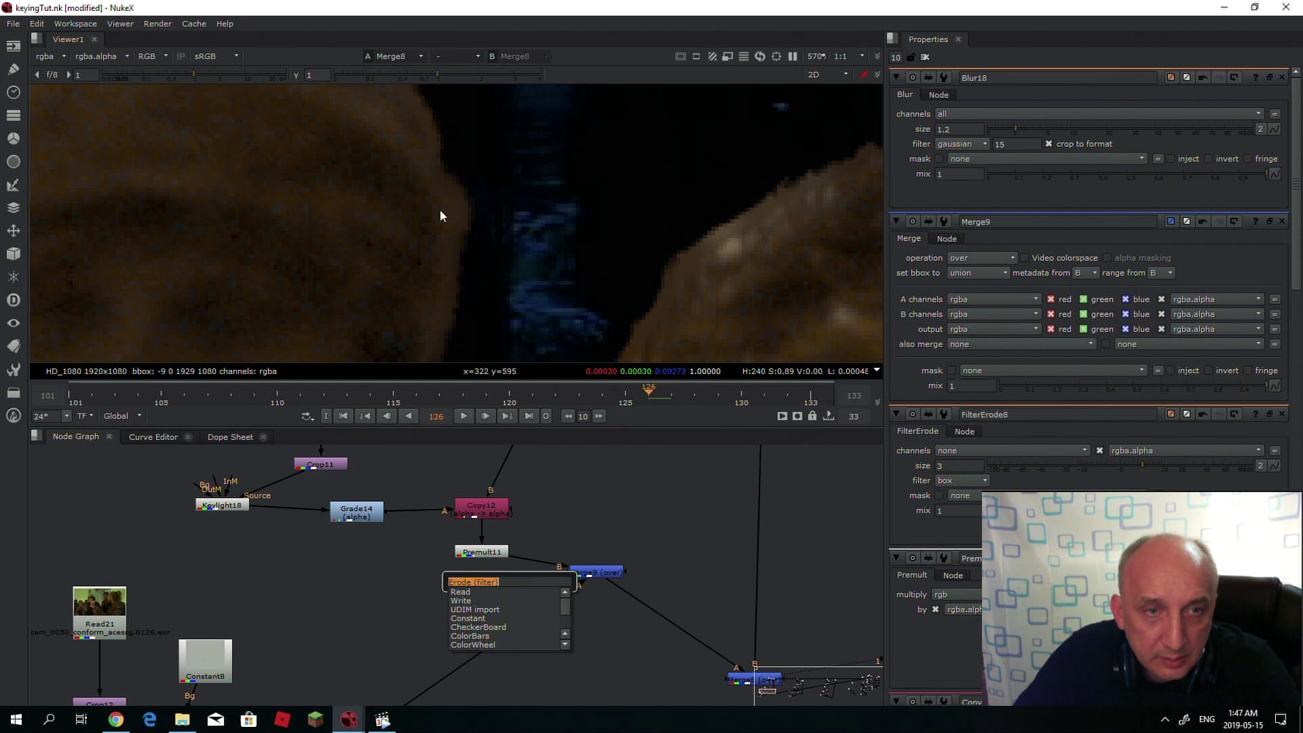
type("ga")
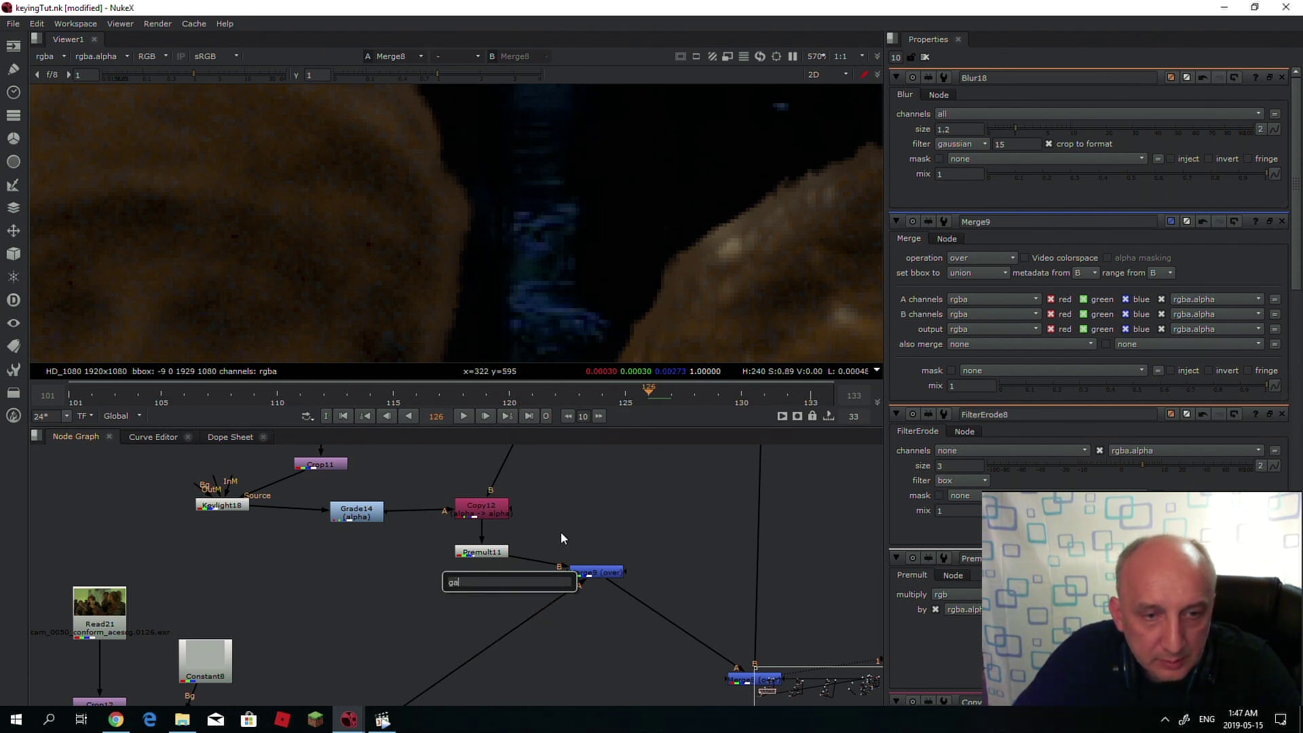
key("Escape")
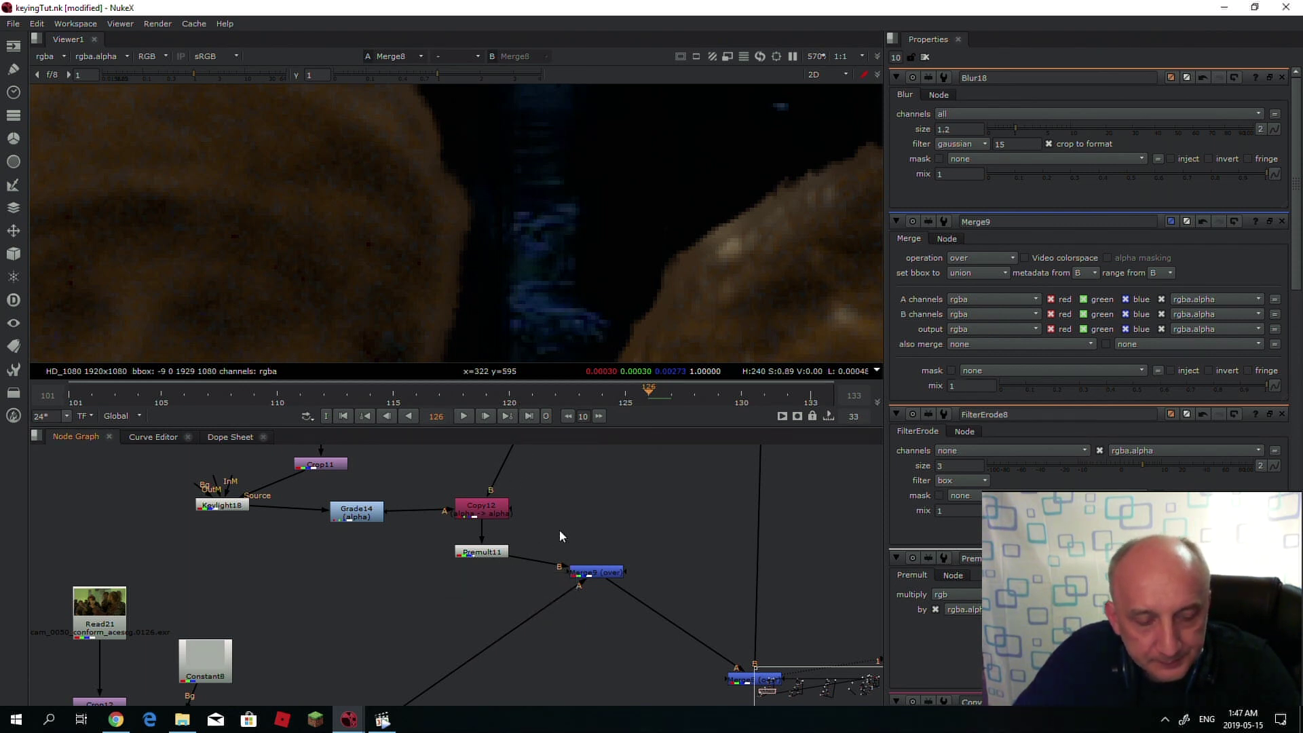
key("Tab")
type("gr")
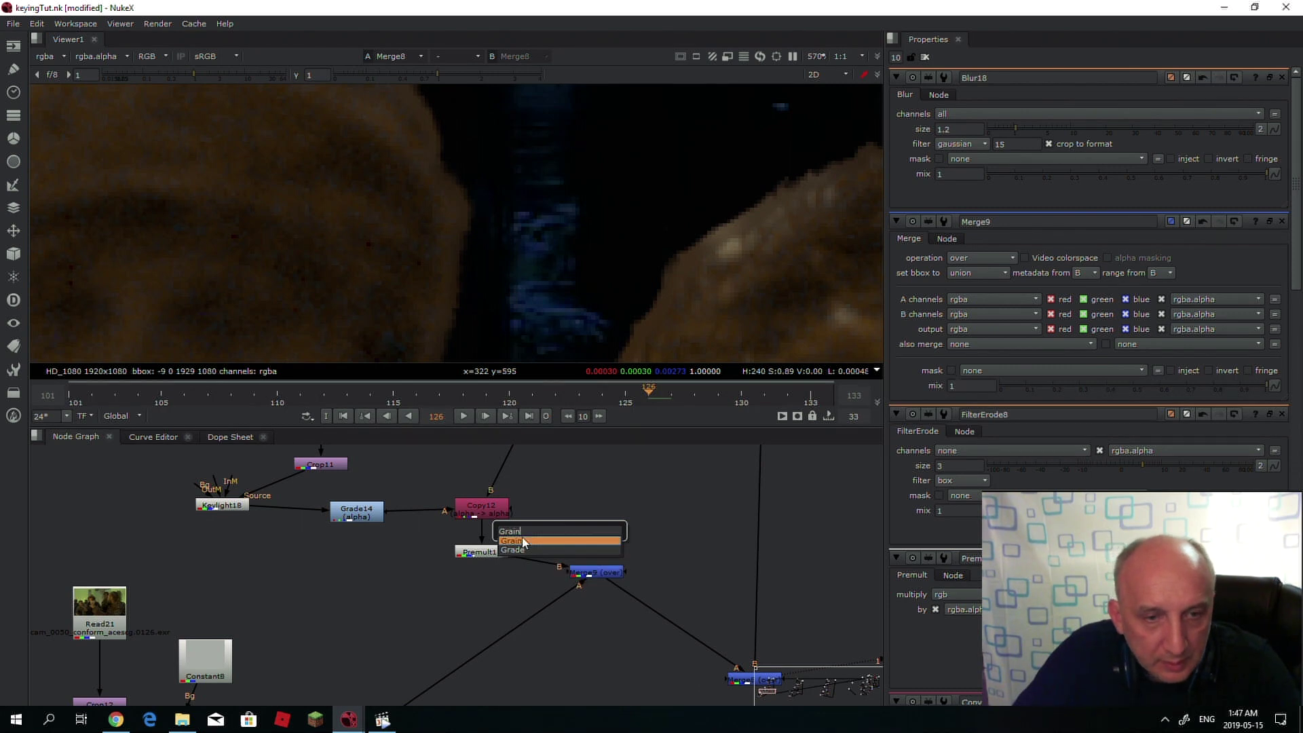
left_click(523, 539)
left_click_drag(528, 560, 475, 589)
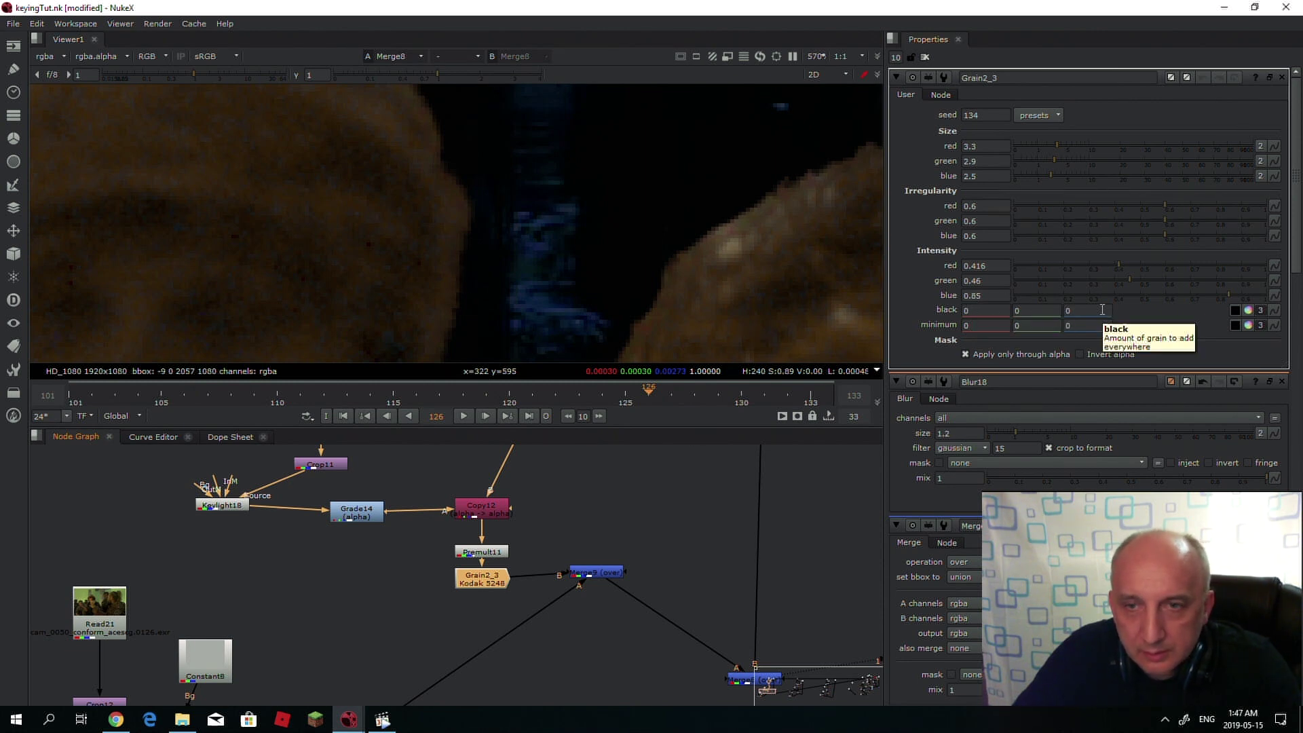
- Viewing the blue channel, set Grain2_3's blue black value to 0.02 and compare both heads
key("b")
middle_click_drag(400, 139, 509, 304)
scroll(430, 181, "down", 3)
scroll(445, 201, "up", 5)
scroll(445, 201, "up", 2)
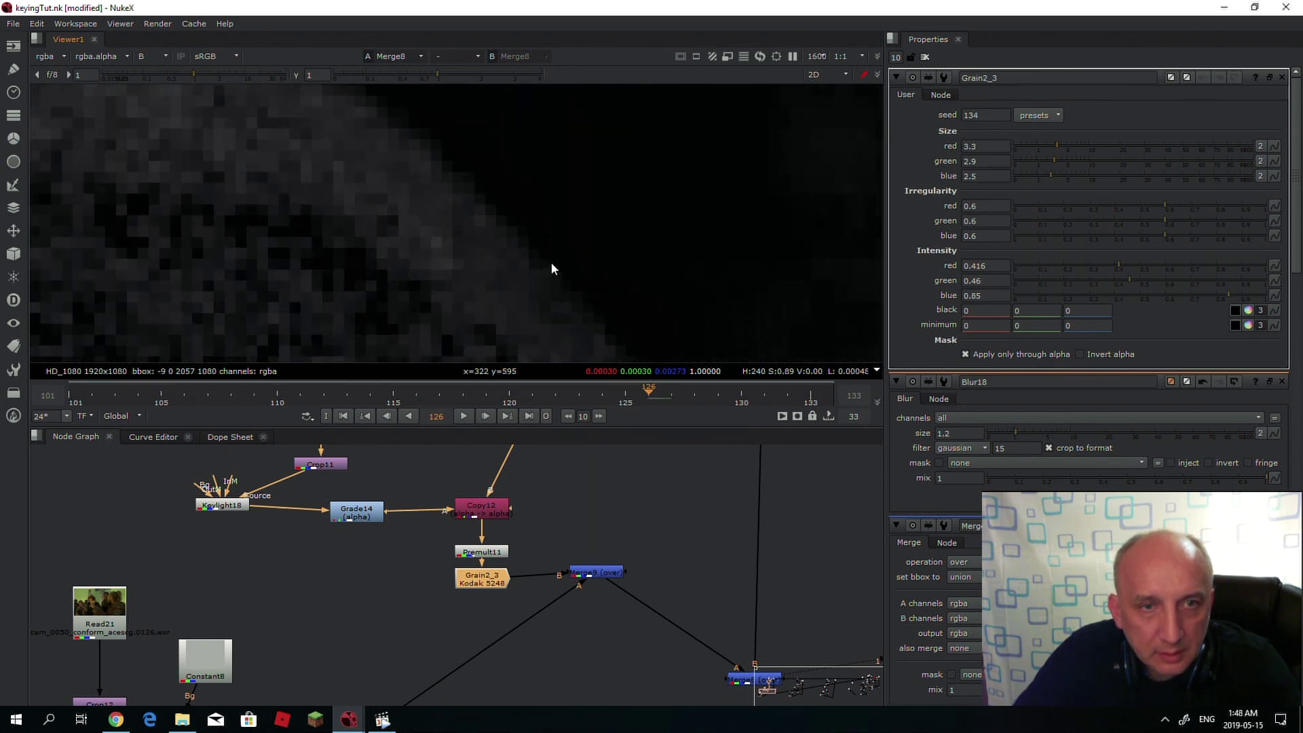
left_click(1074, 308)
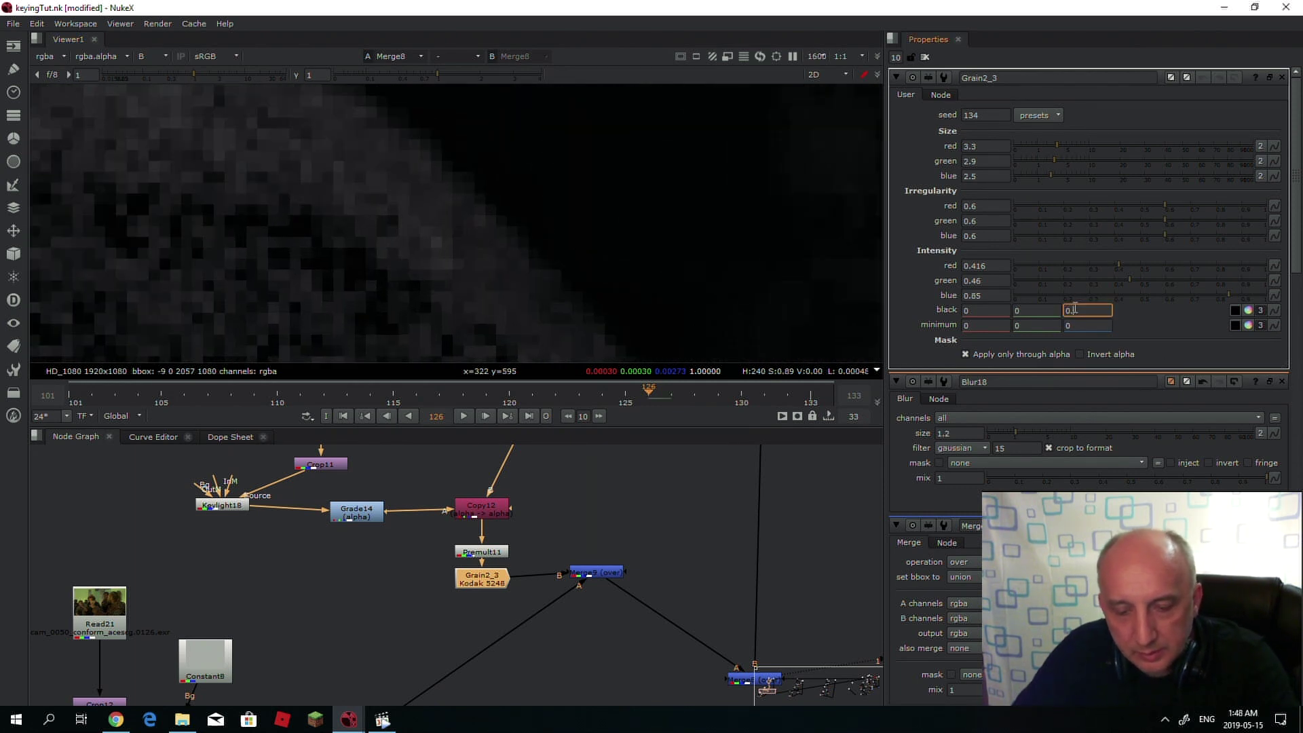
type(".12")
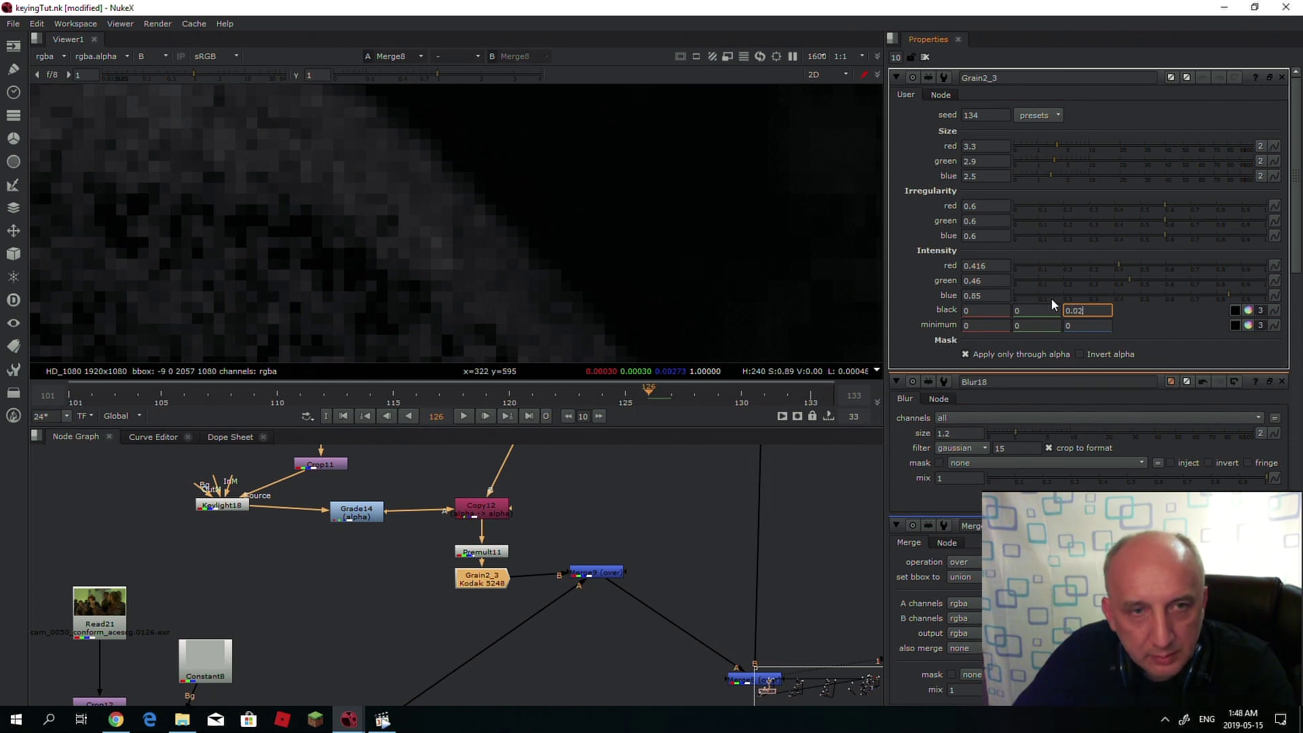
key("Return")
scroll(470, 180, "down", 3)
scroll(474, 191, "down", 3)
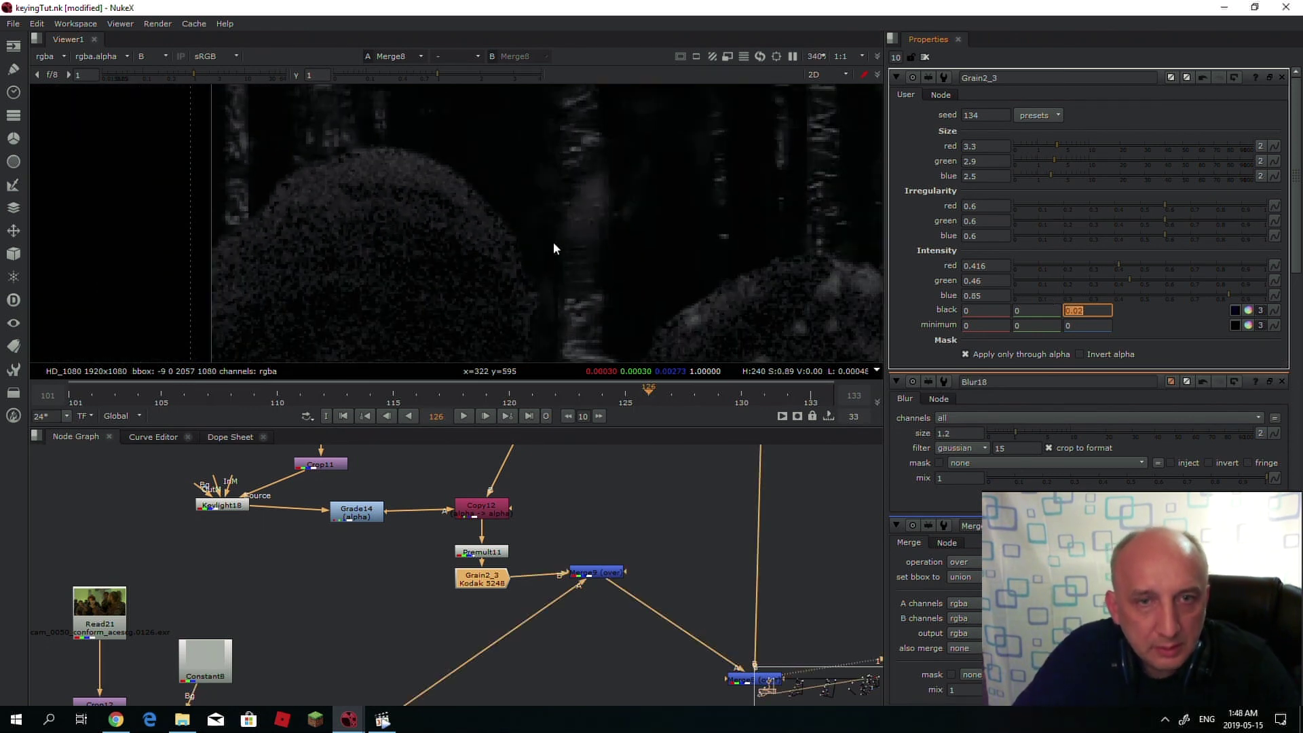
middle_click_drag(553, 242, 259, 151)
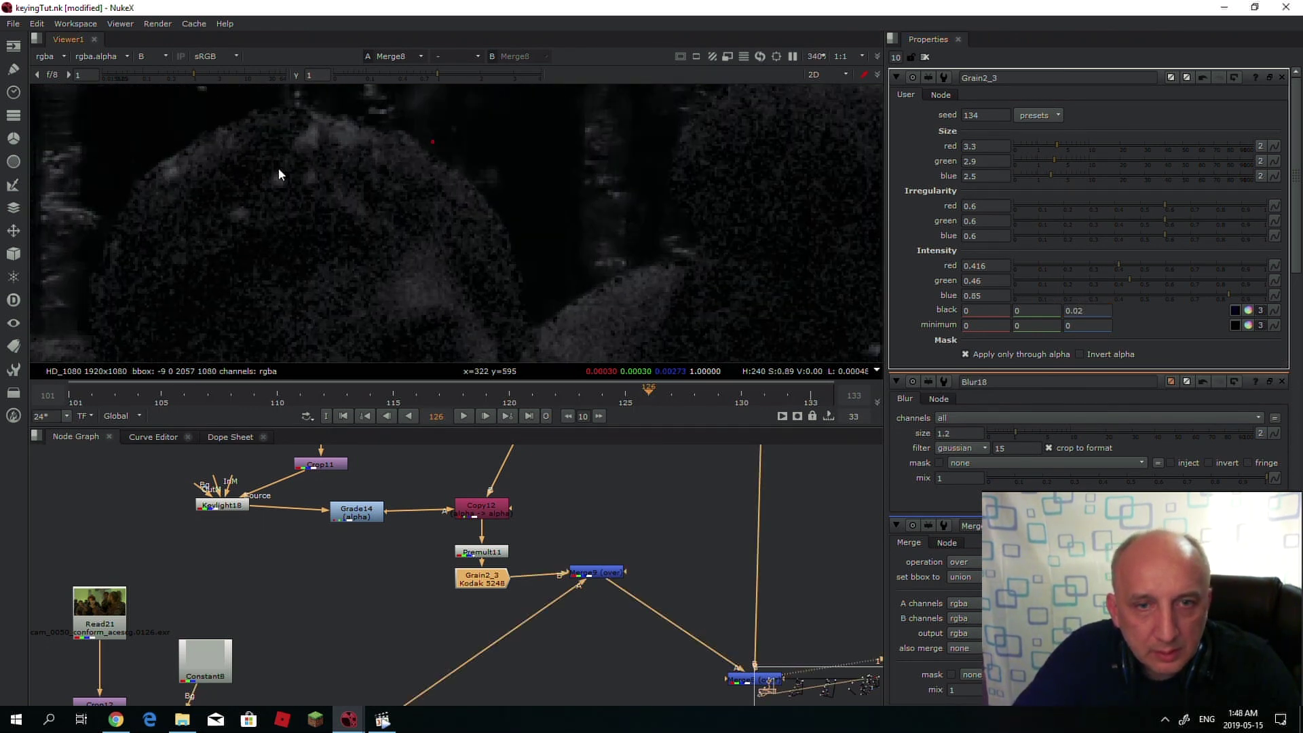
scroll(454, 207, "up", 3)
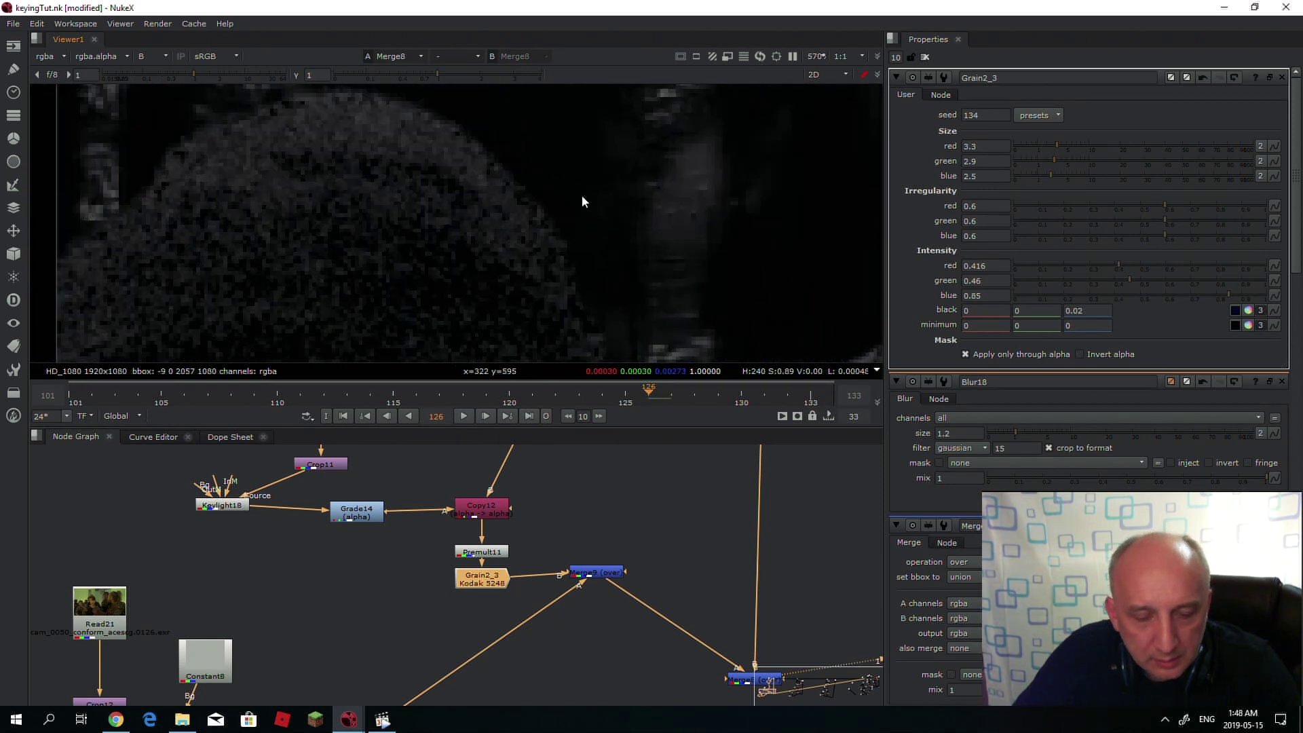
- Set the green and red black levels to 0.005 while viewing the red channel
key("r")
scroll(581, 197, "up", 4)
left_click(1039, 311)
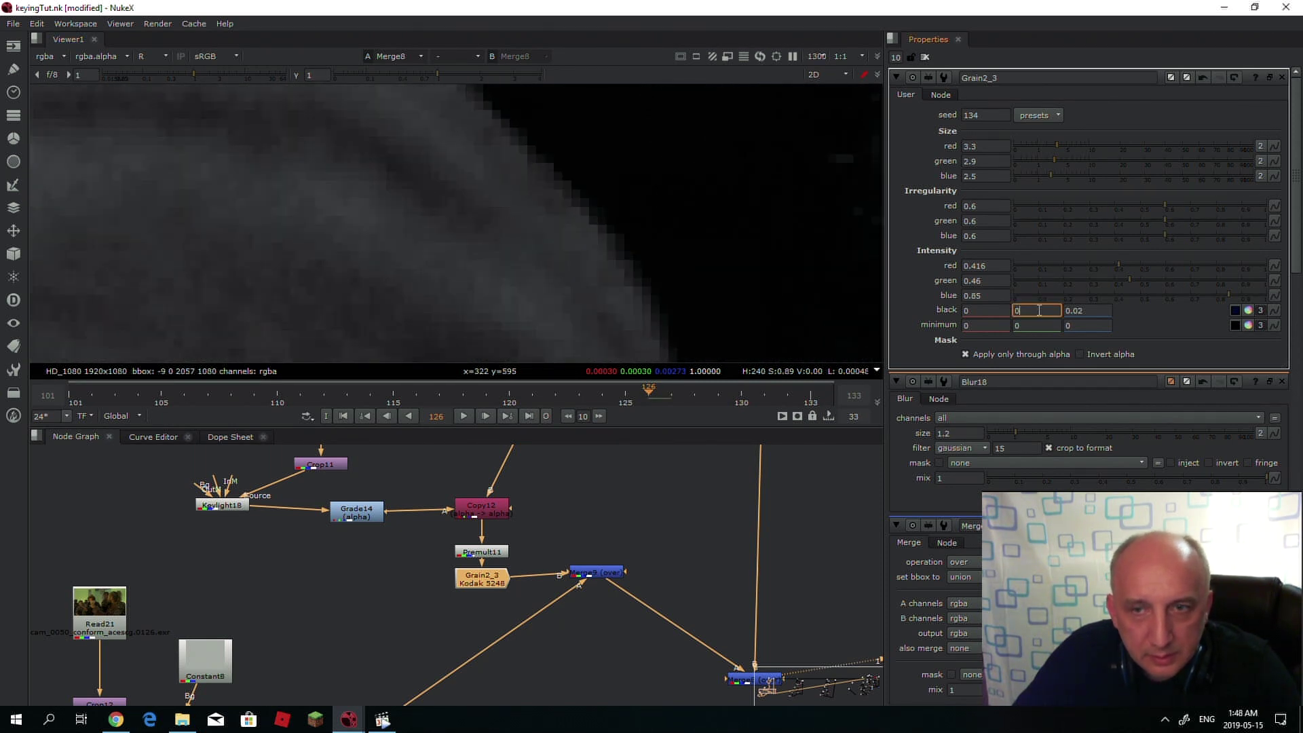
type(".0")
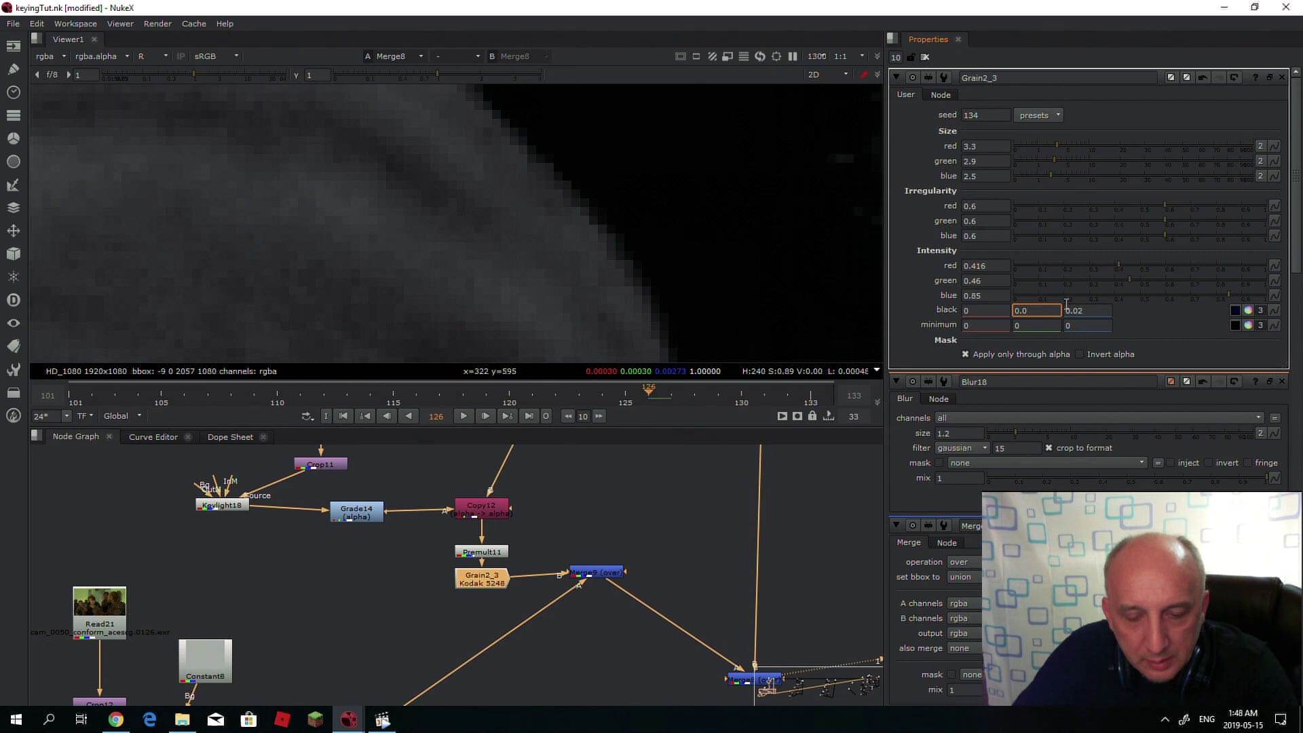
type("05")
key("Return")
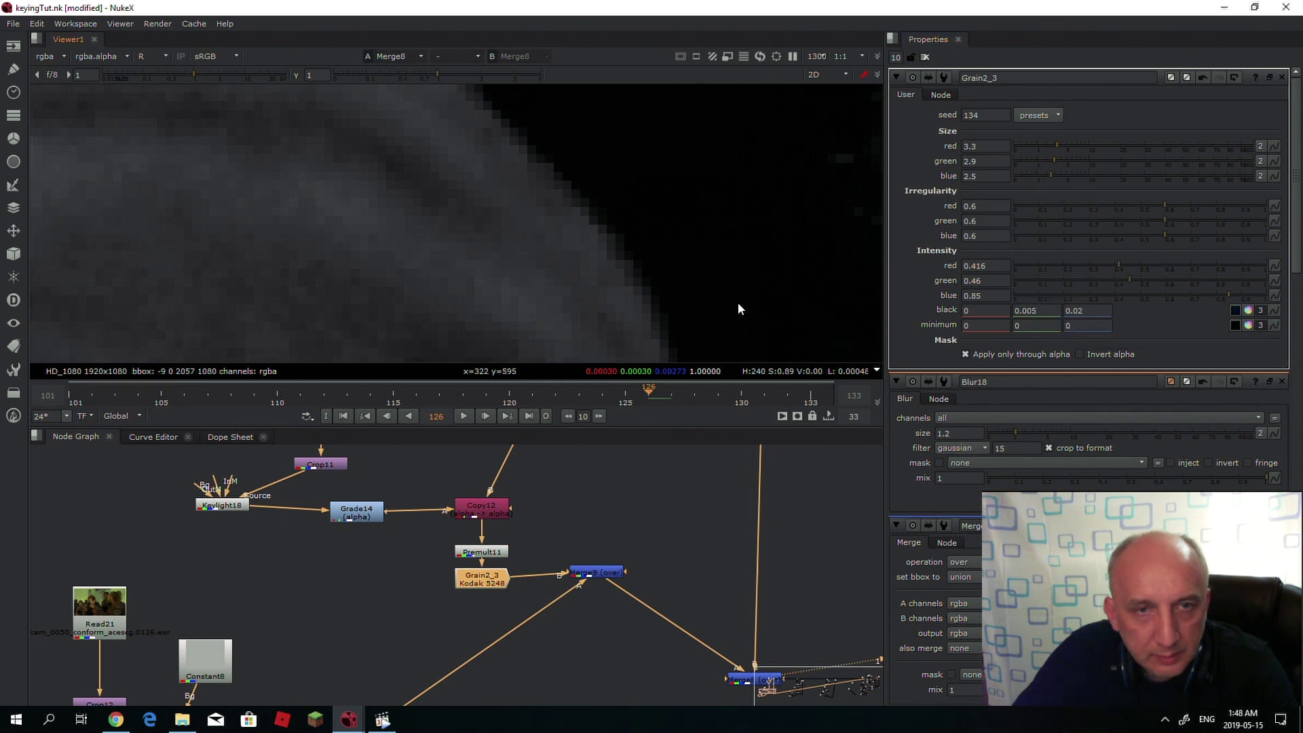
scroll(634, 234, "down", 3)
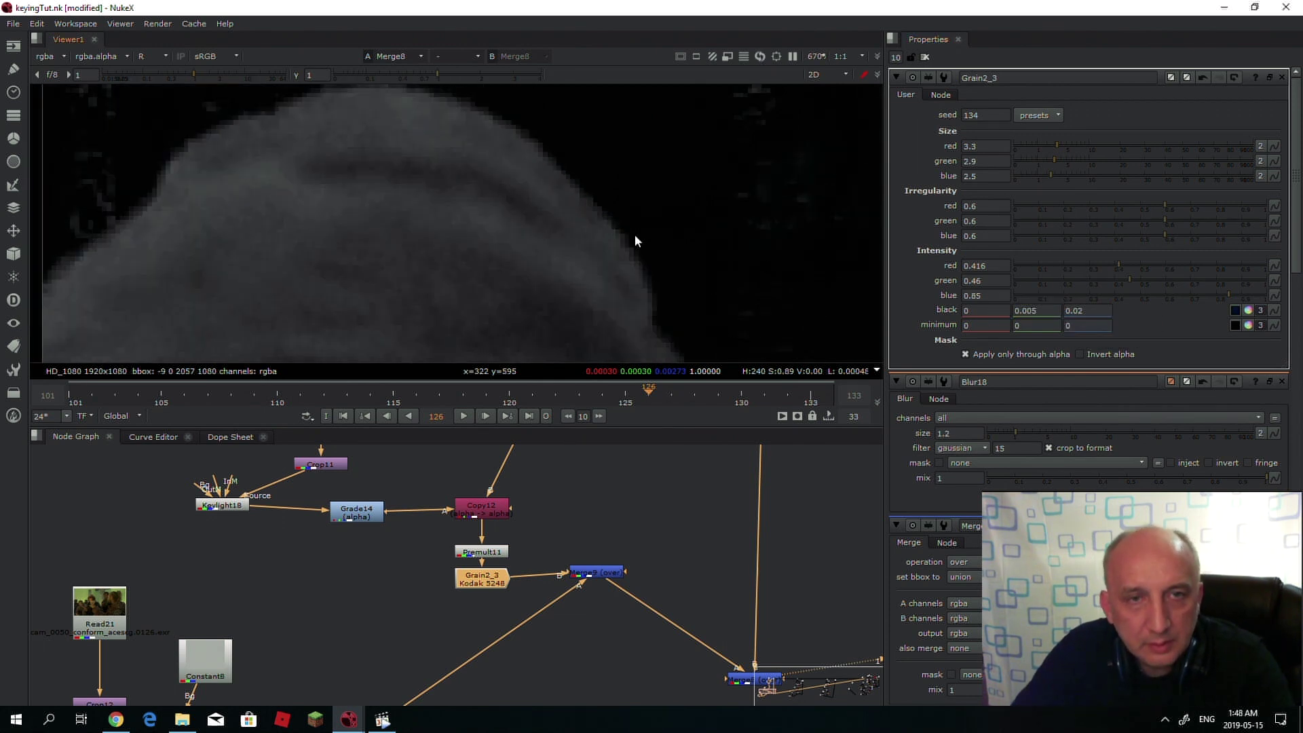
left_click(975, 311)
type(".005")
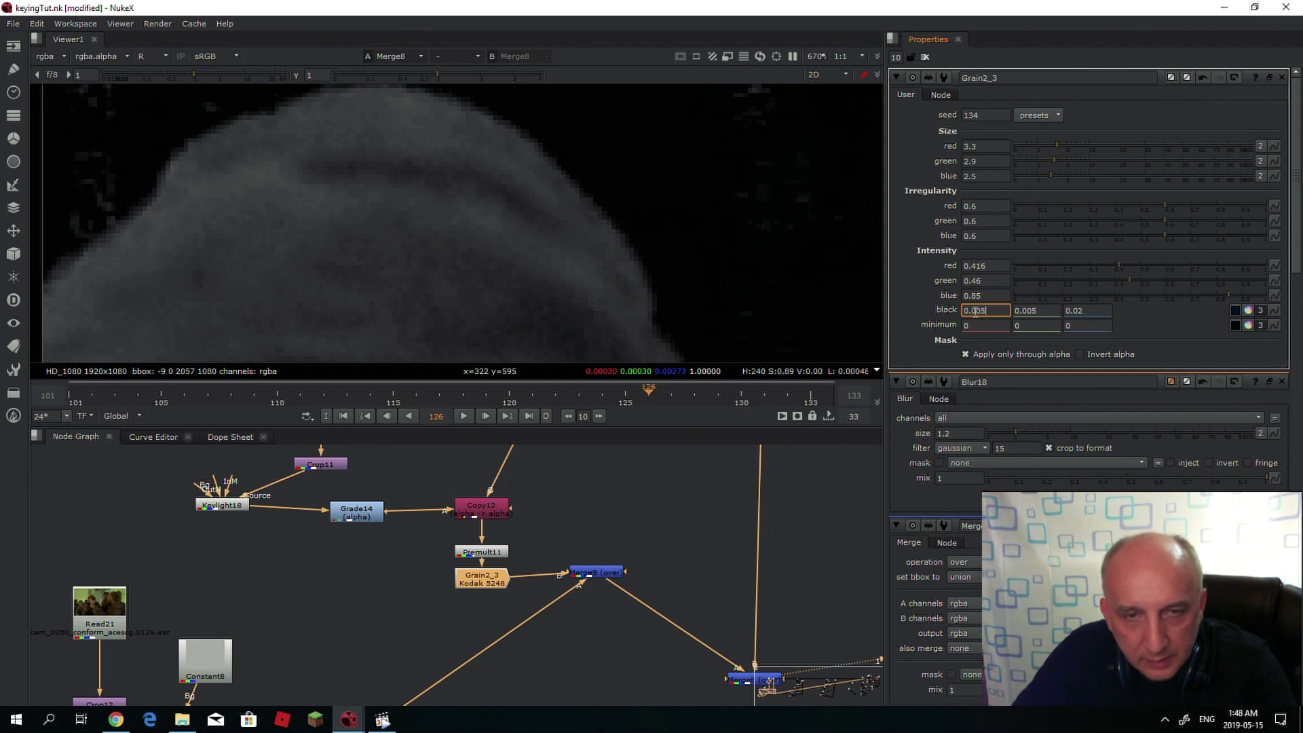
key("Return")
- Adjust the red grain intensity and reduce the red grain size to 2.6
scroll(604, 234, "up", 2)
scroll(604, 233, "up", 1)
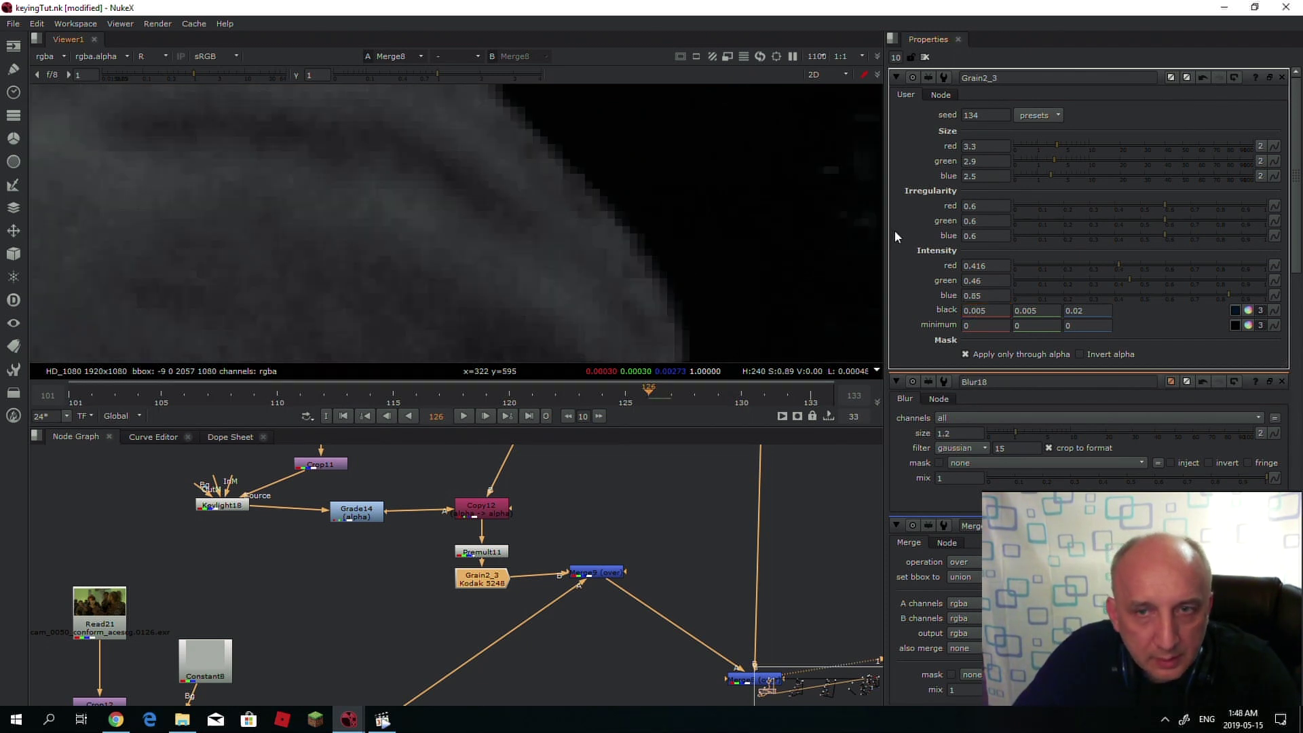
left_click_drag(1118, 266, 1093, 259)
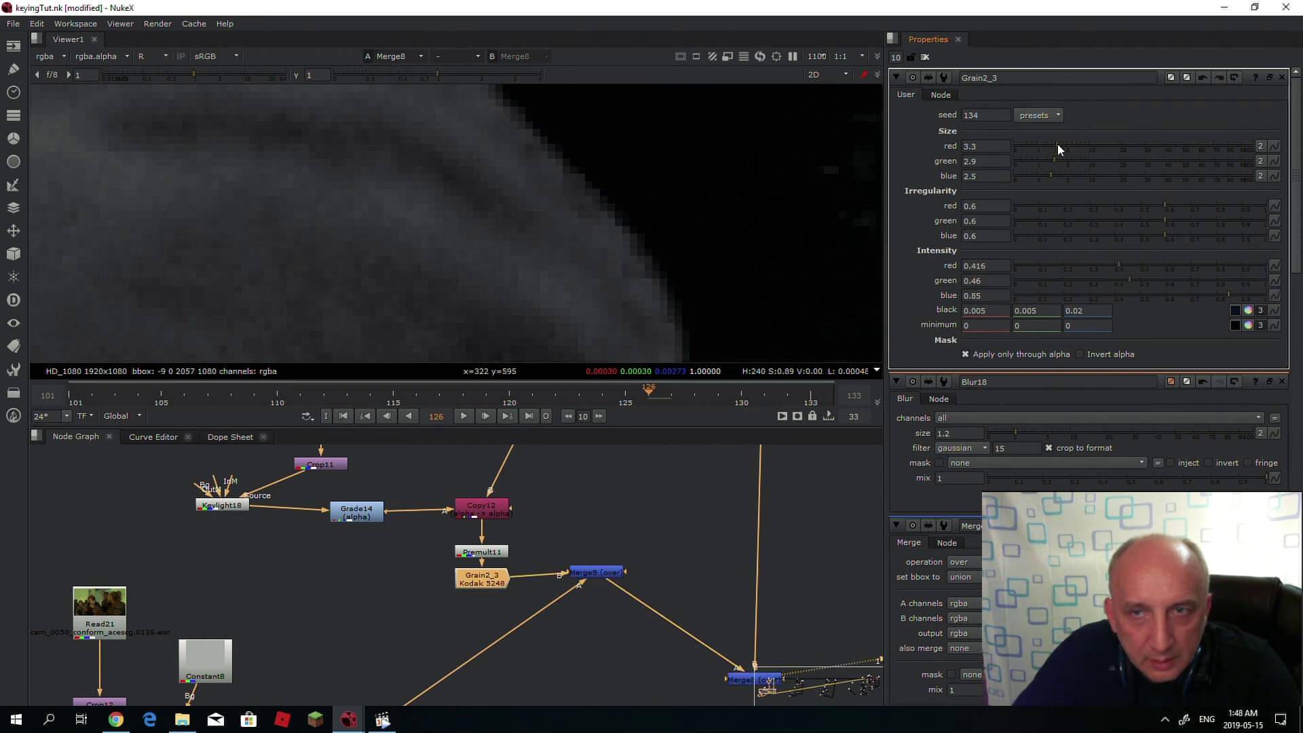
left_click_drag(1058, 146, 1051, 145)
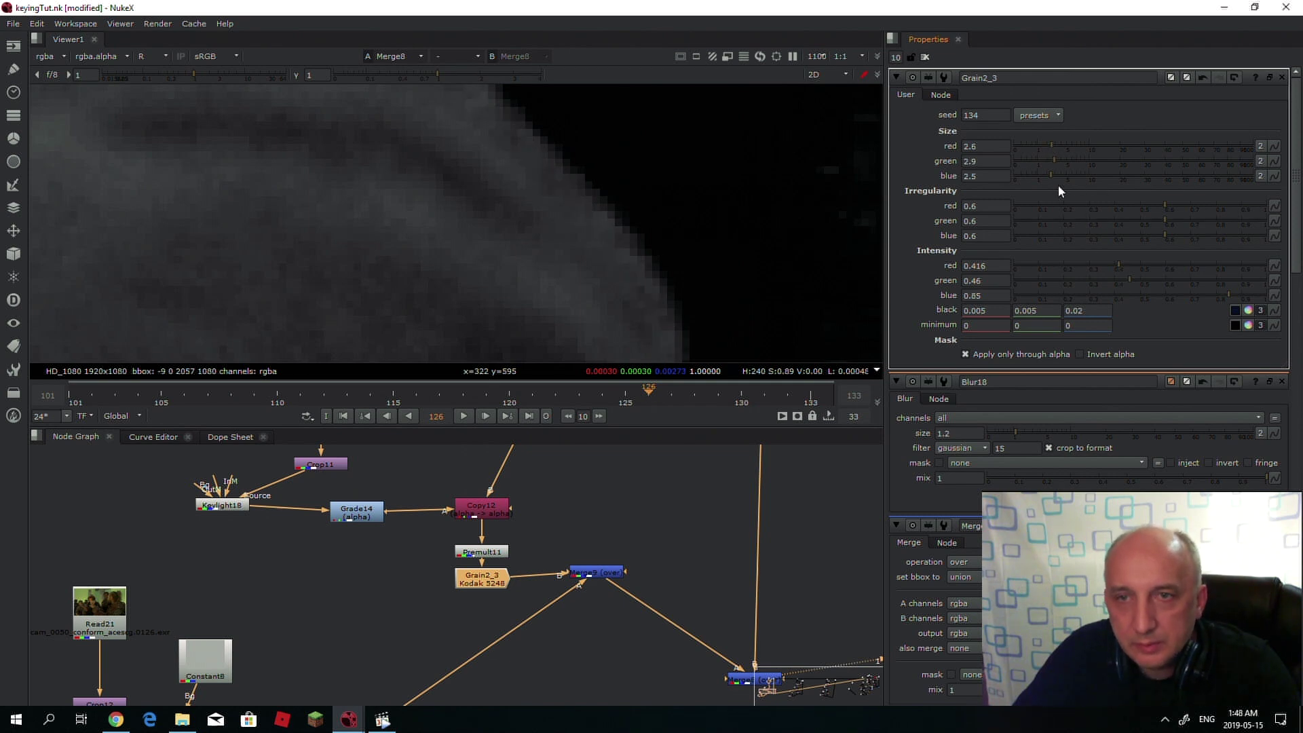
- In the green channel, set green grain size 1.3, black 0.002 and lower its intensity to about 0.395
key("r")
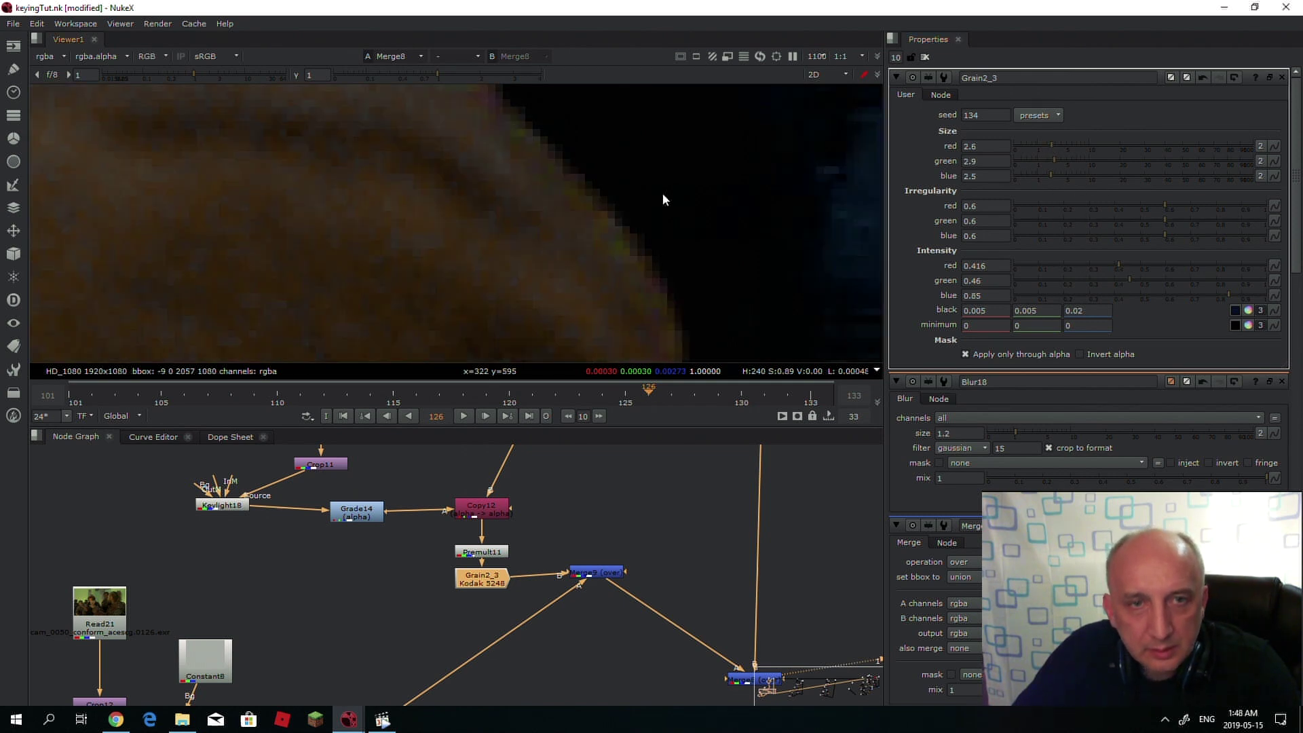
key("g")
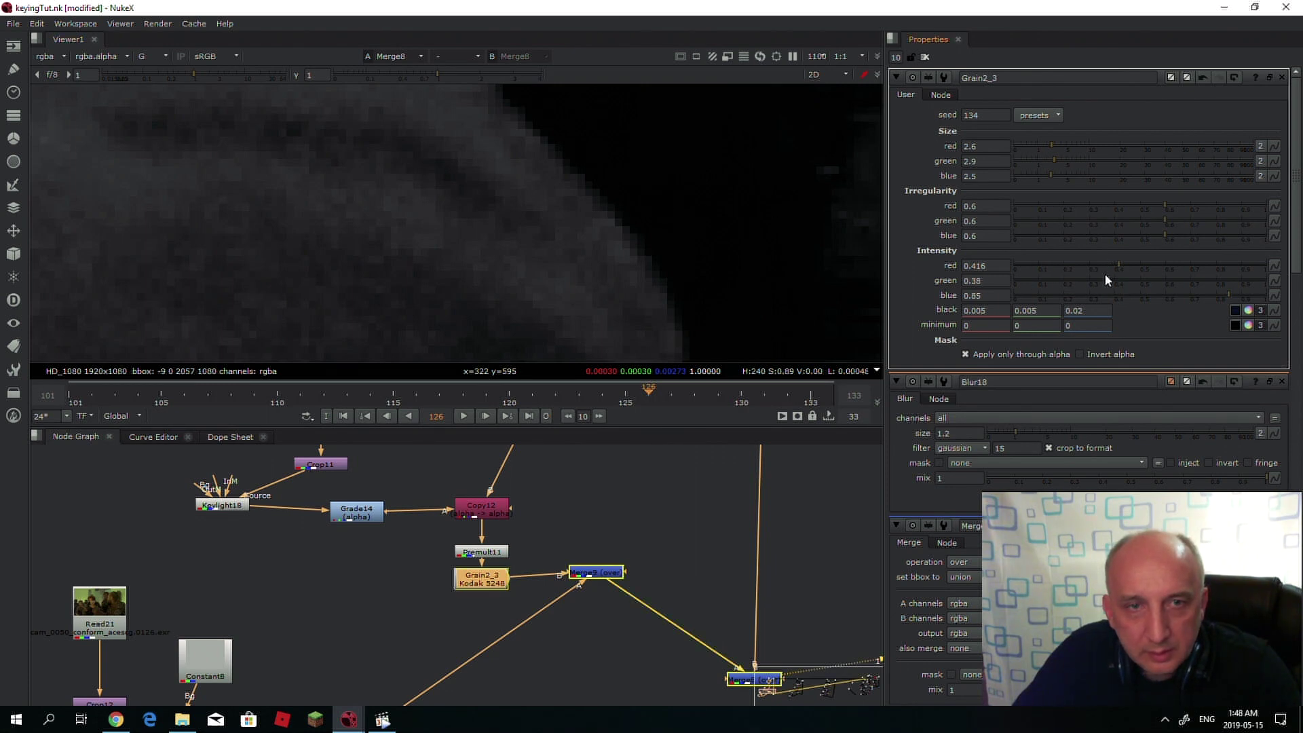
left_click(1124, 280)
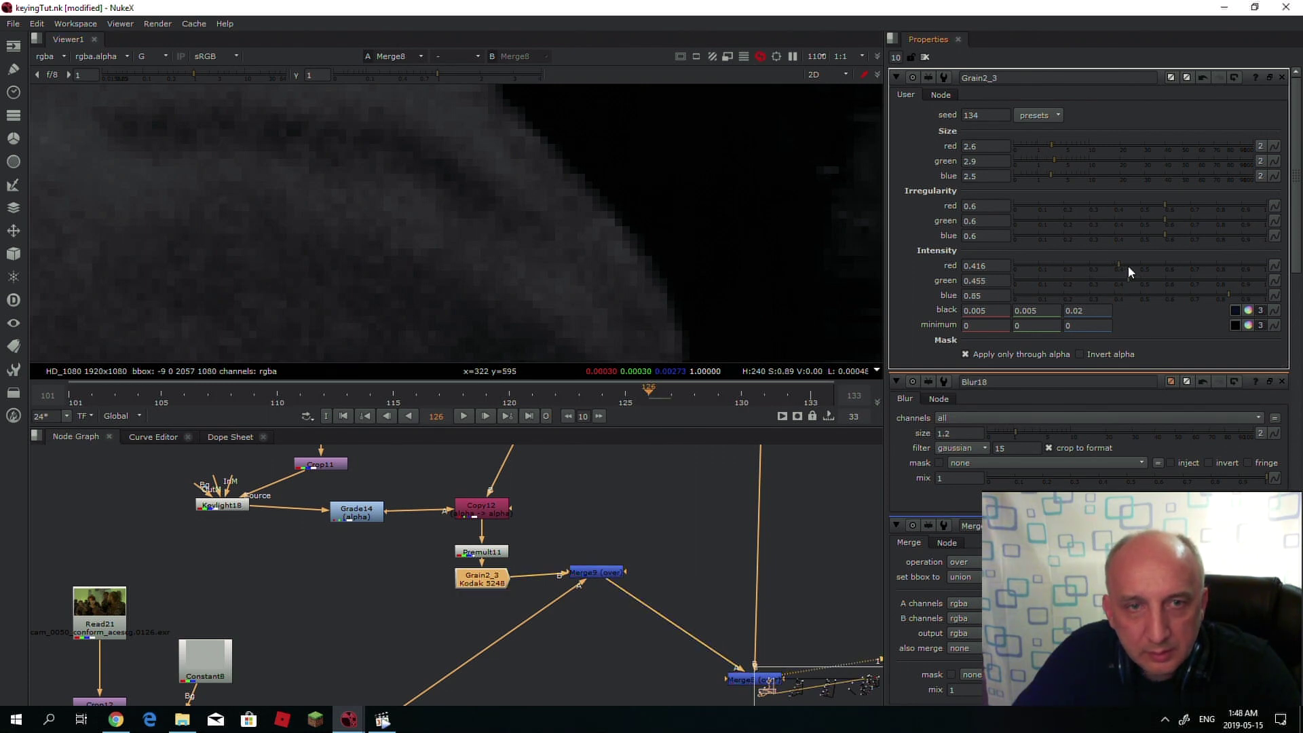
left_click(1039, 161)
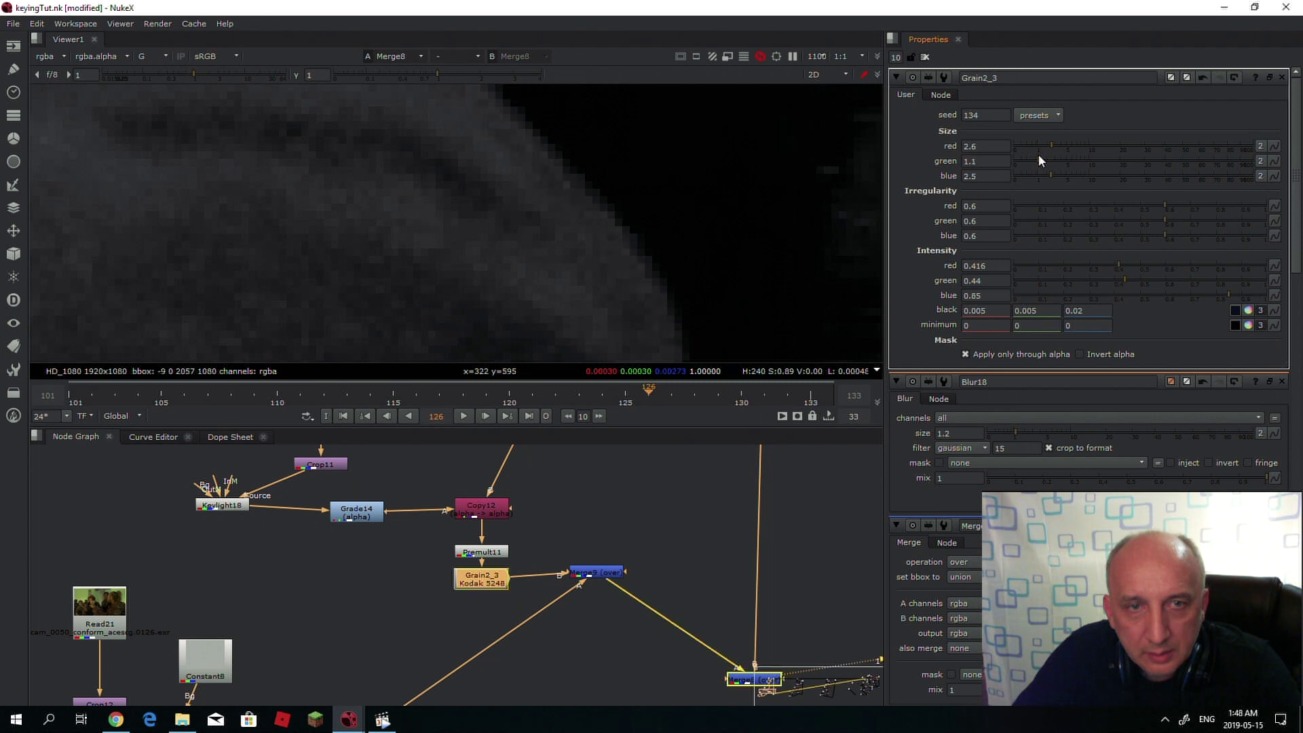
left_click(1048, 310)
key("BackSpace")
type("2")
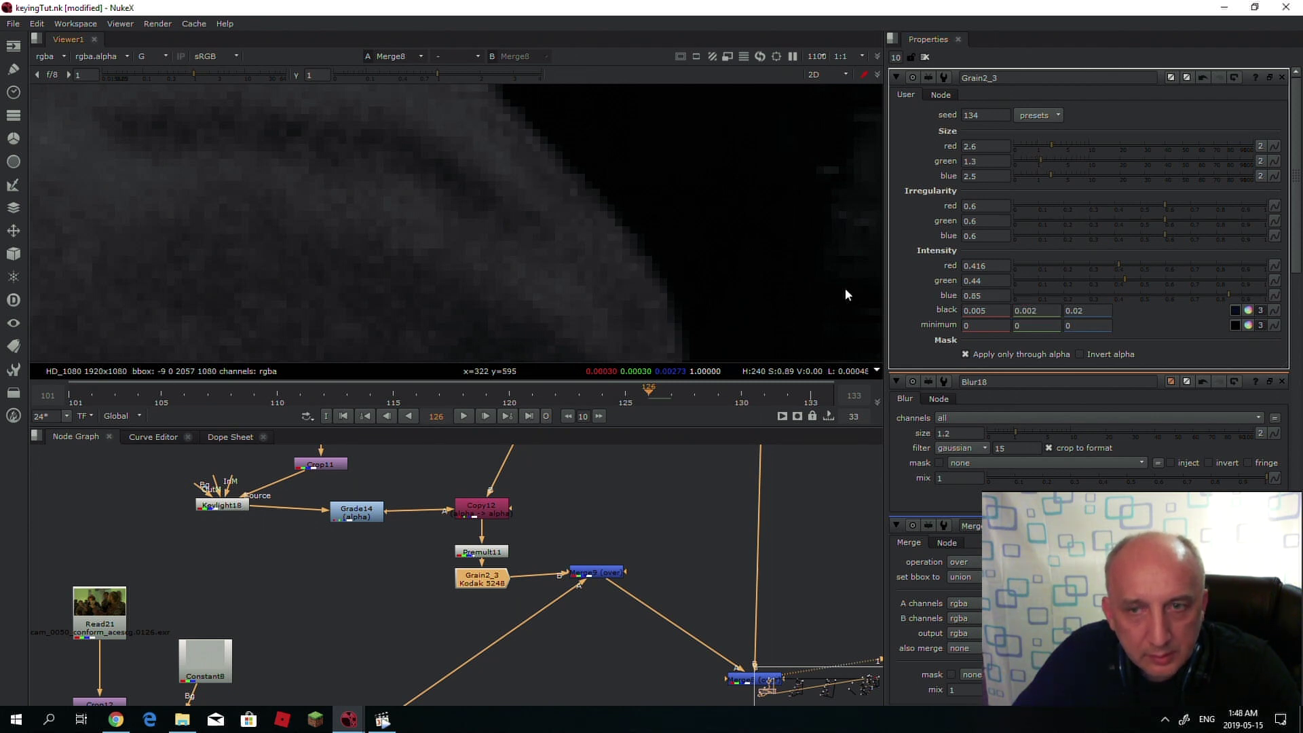
type("rgbb")
scroll(665, 258, "down", 8)
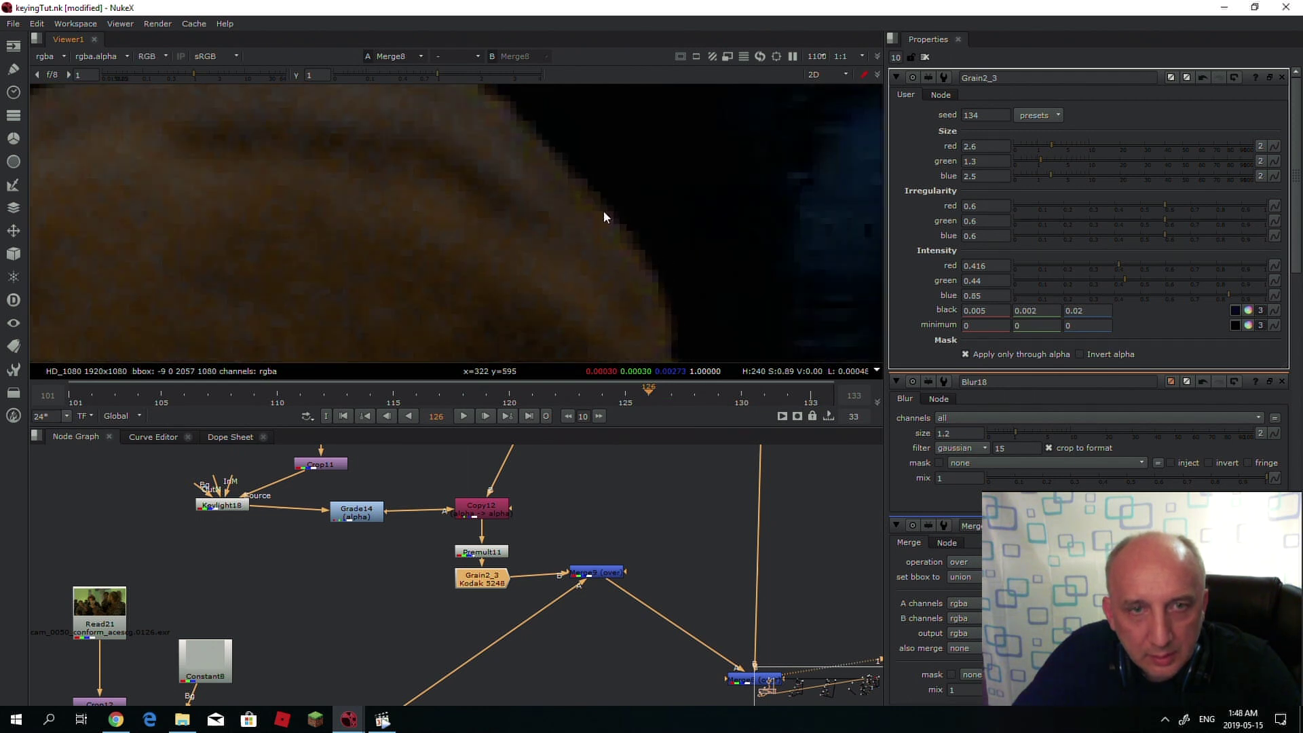
scroll(595, 224, "up", 6)
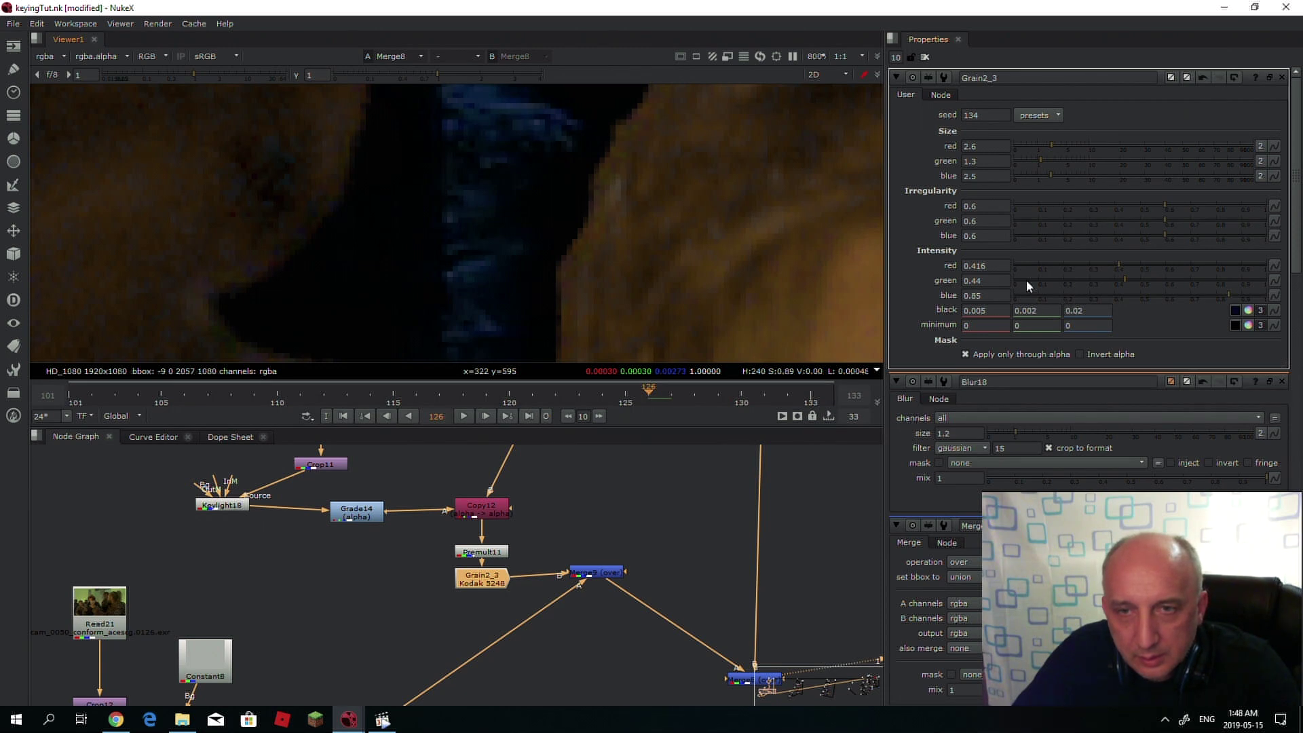
left_click_drag(1121, 277, 1084, 266)
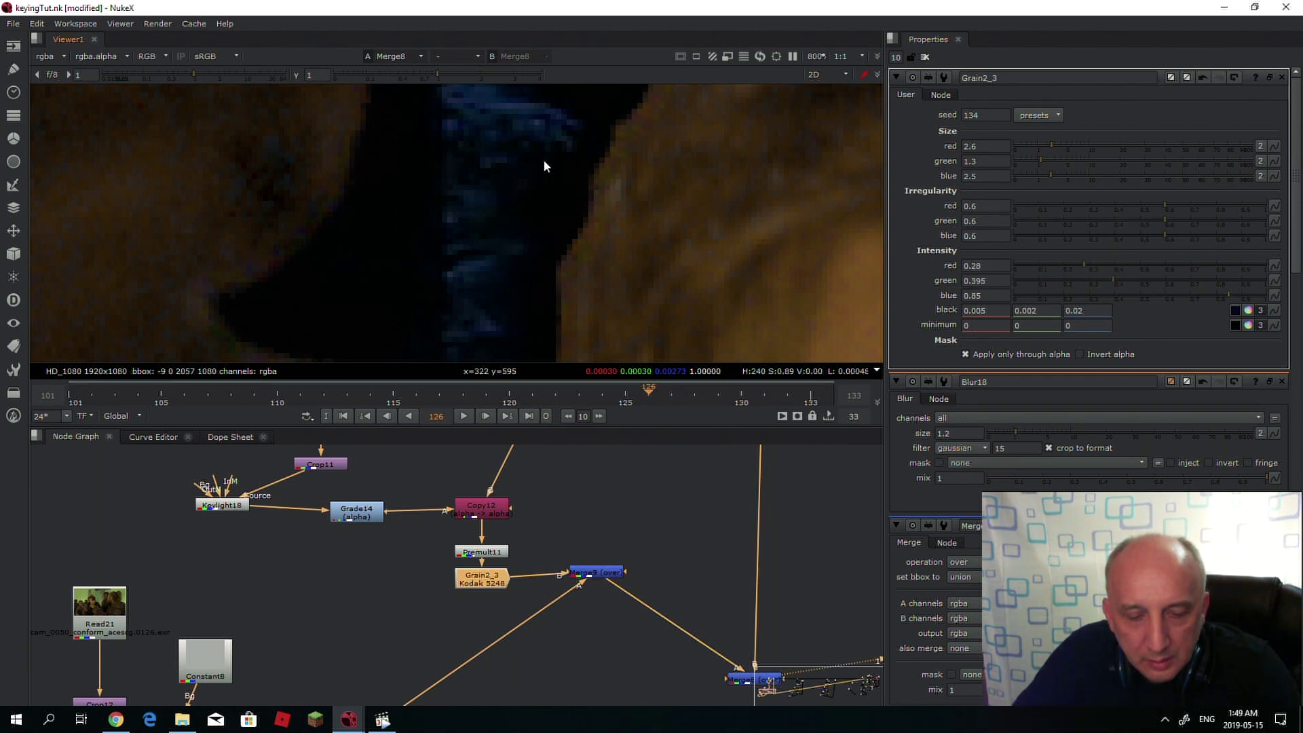
- Check the red and blue channels individually, then return to the full-colour view
key("r")
key("b")
scroll(565, 161, "up", 1)
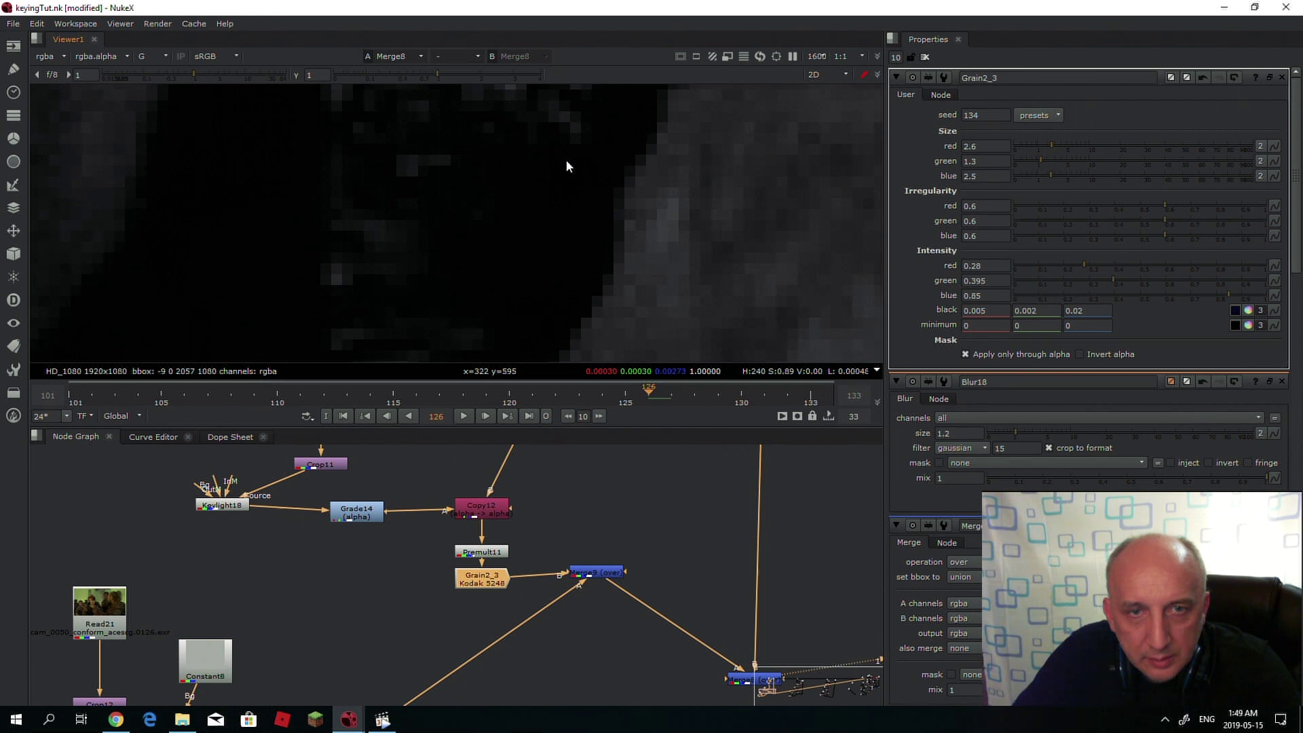
scroll(566, 161, "up", 1)
scroll(567, 170, "down", 5)
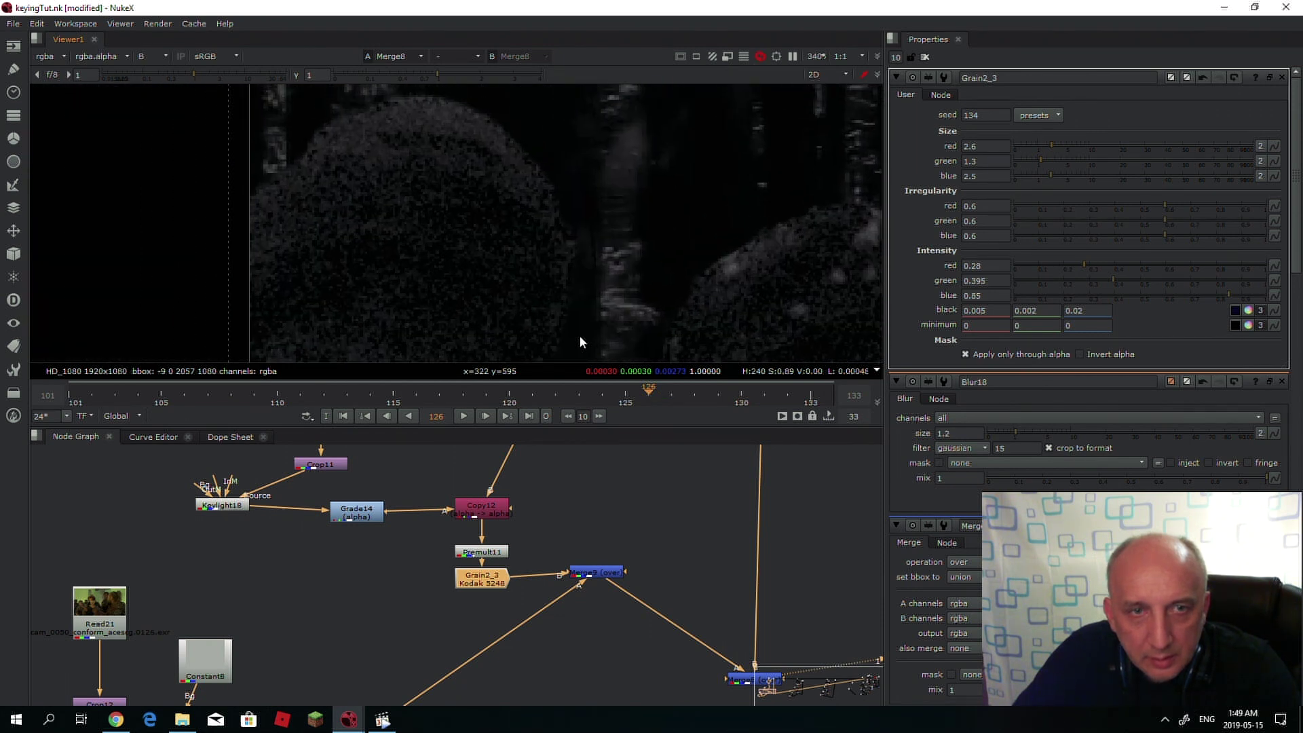
key("b")
scroll(551, 178, "down", 3)
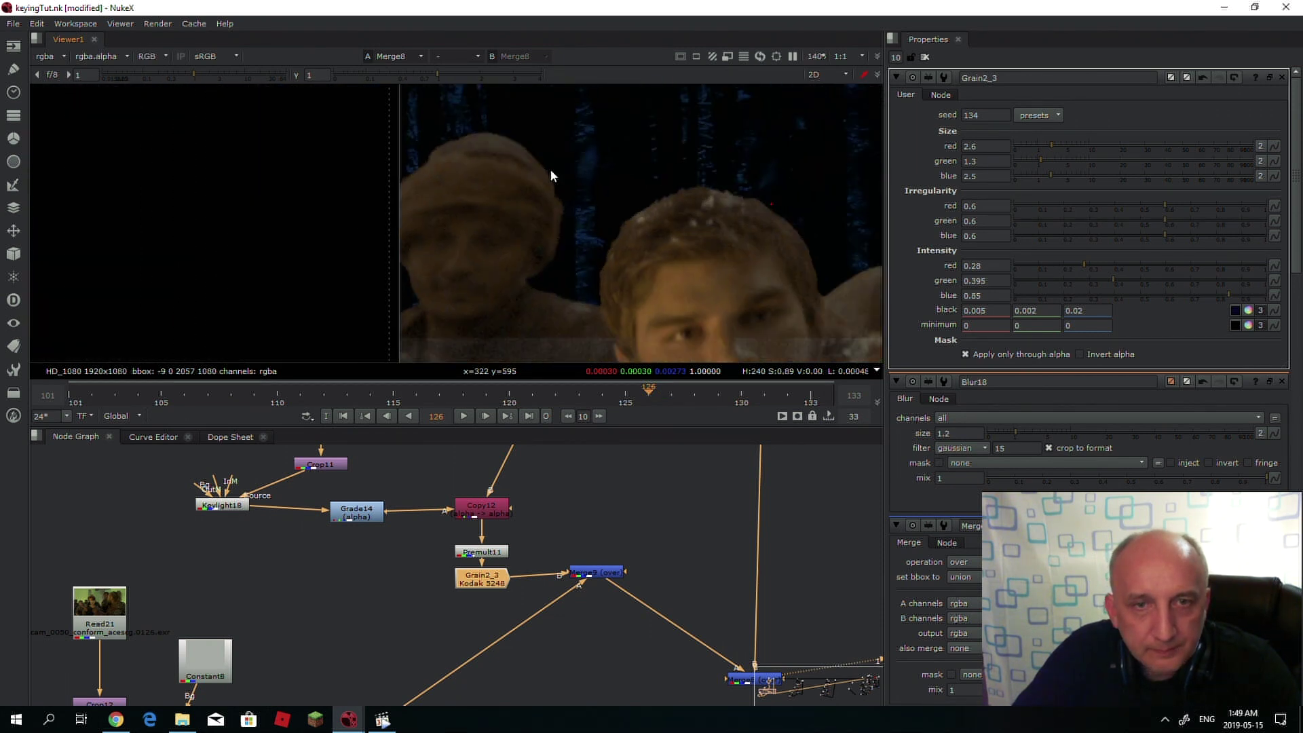
scroll(503, 157, "up", 2)
scroll(495, 232, "up", 2)
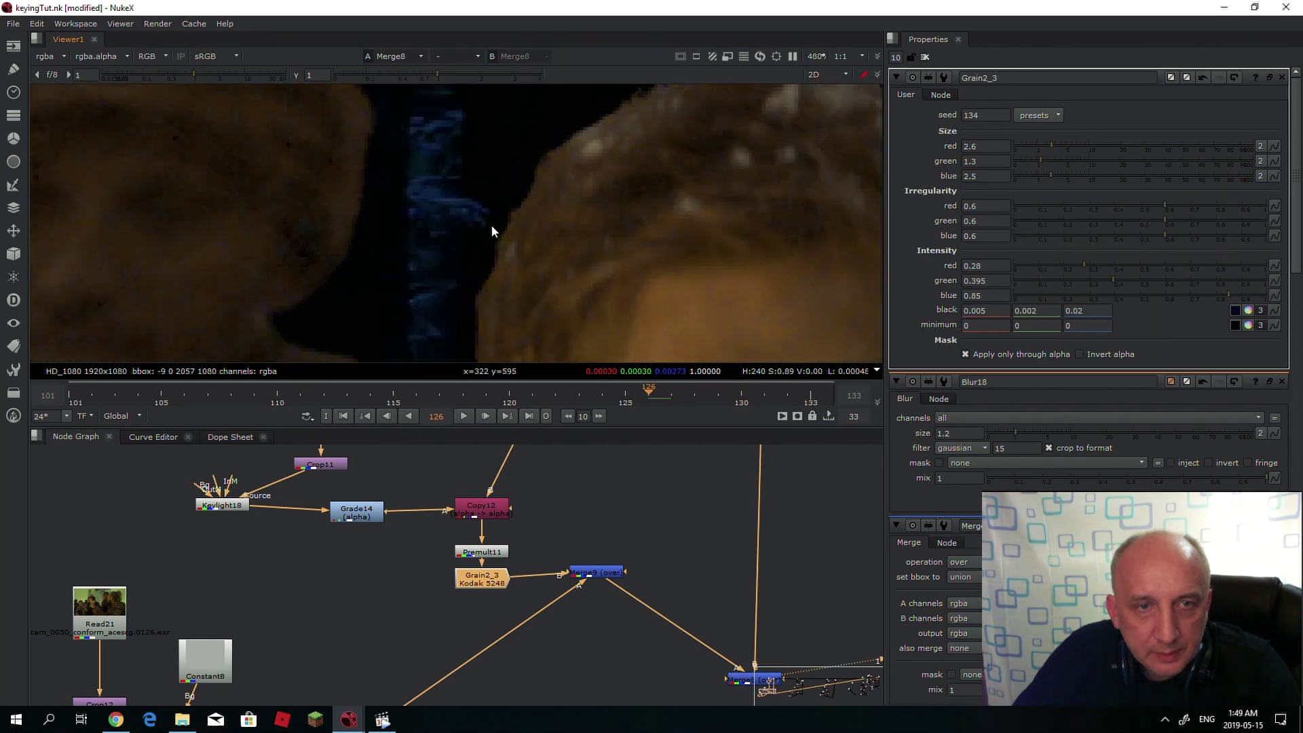
middle_click_drag(429, 588, 439, 551)
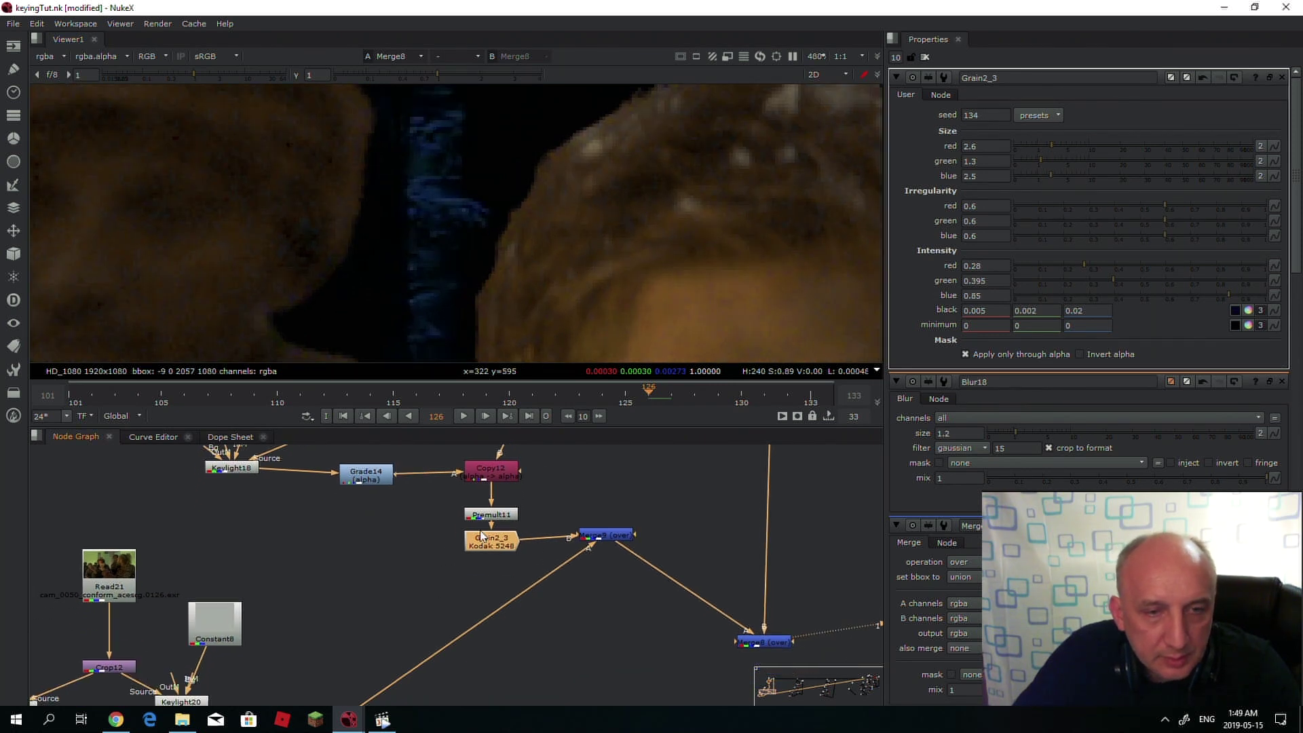
mouse_move(476, 527)
left_mouse_down()
mouse_move(484, 561)
mouse_move(452, 598)
left_mouse_up()
left_click(448, 522)
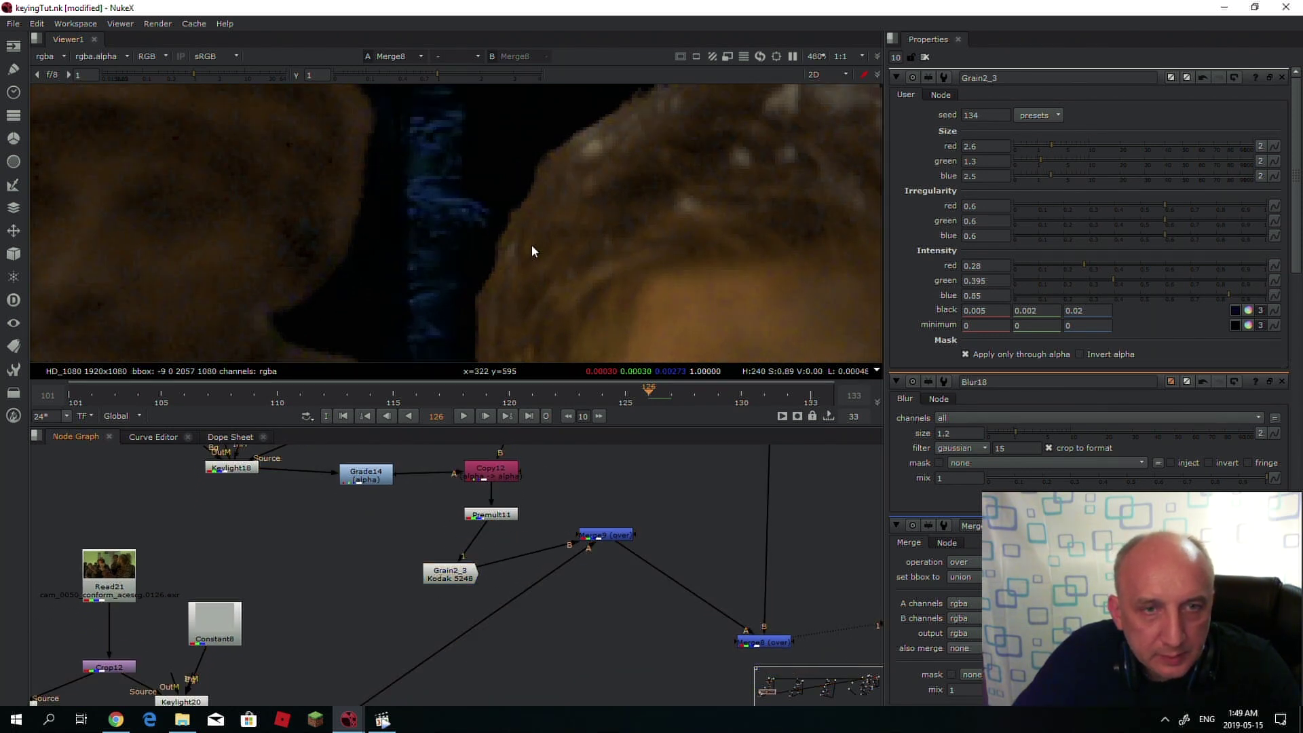
key("b")
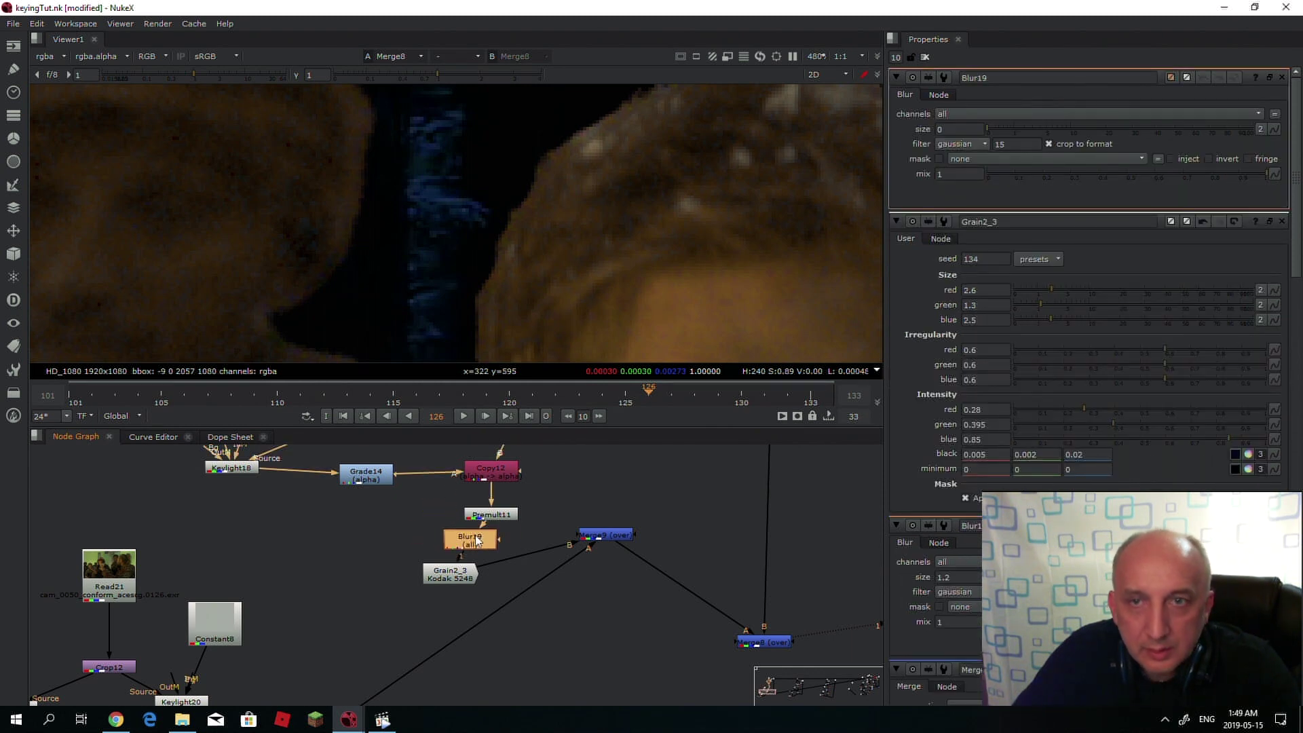
left_click_drag(473, 540, 493, 537)
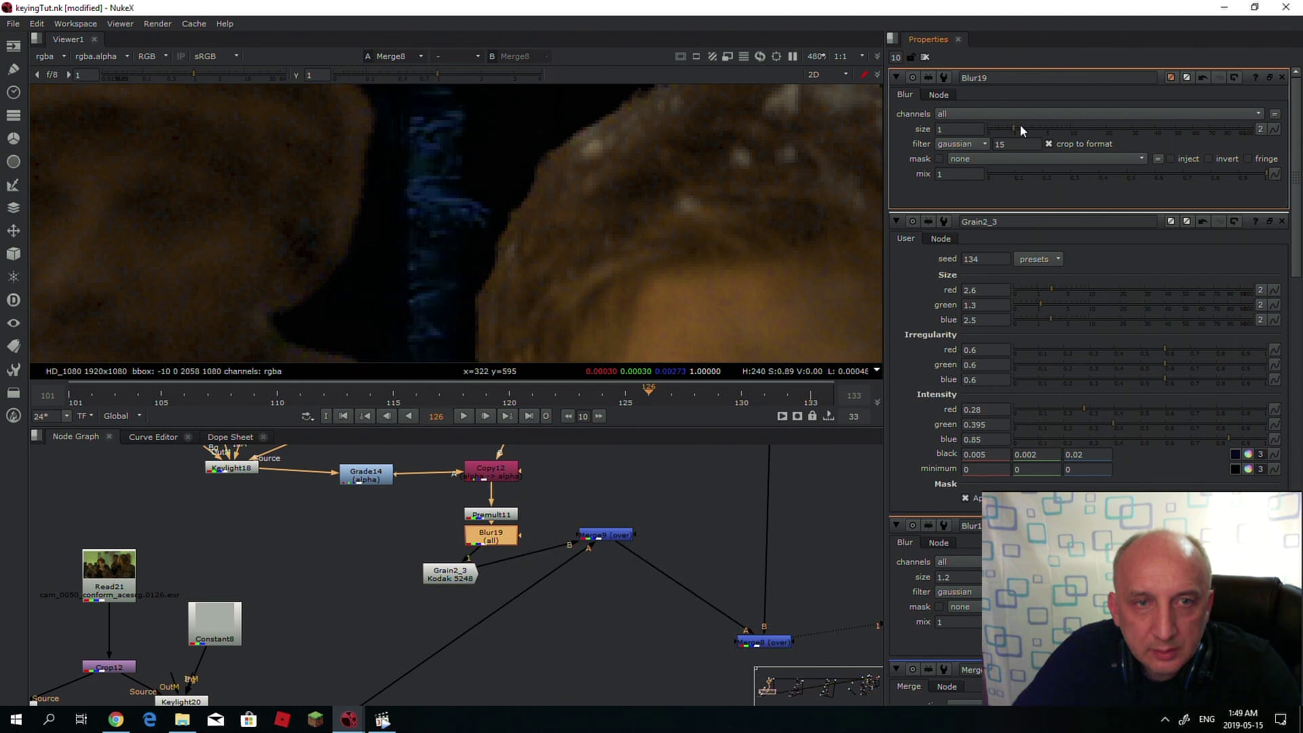
mouse_move(1020, 126)
left_mouse_down()
mouse_move(1052, 126)
mouse_move(1030, 129)
left_mouse_up()
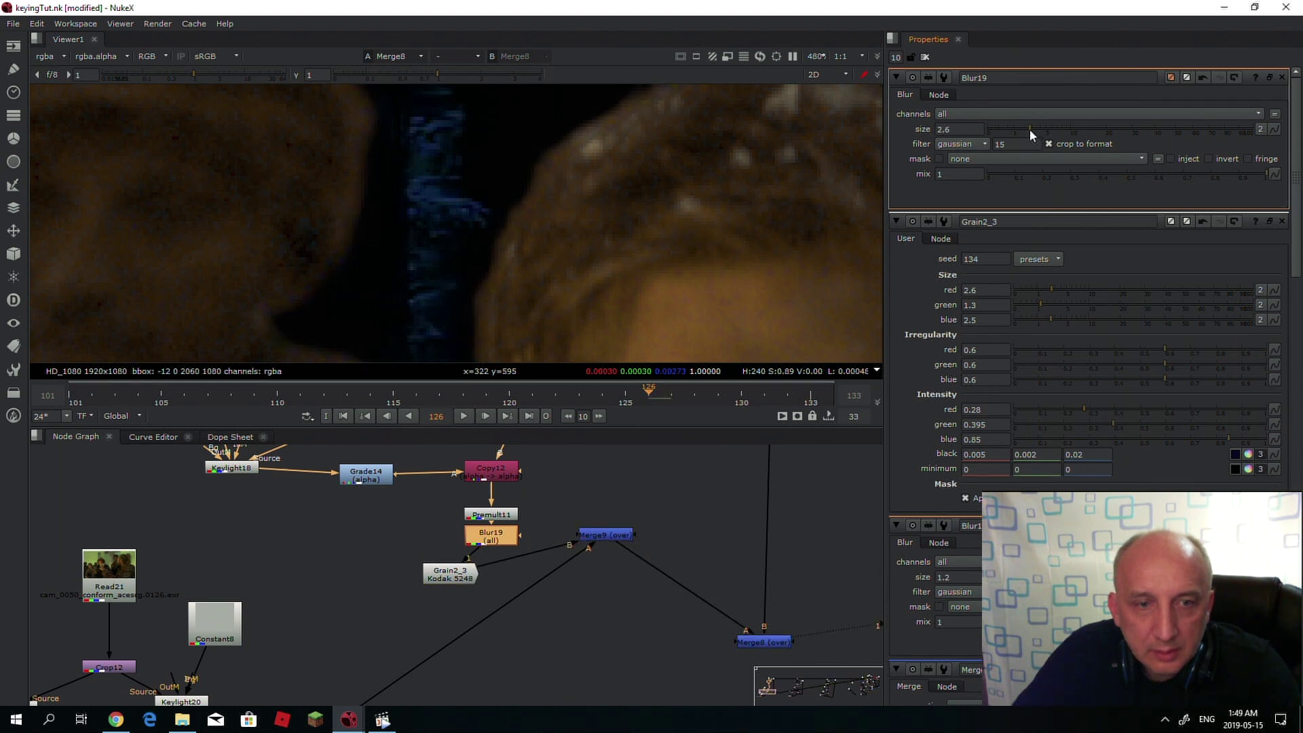
scroll(386, 264, "down", 4)
scroll(373, 277, "up", 2)
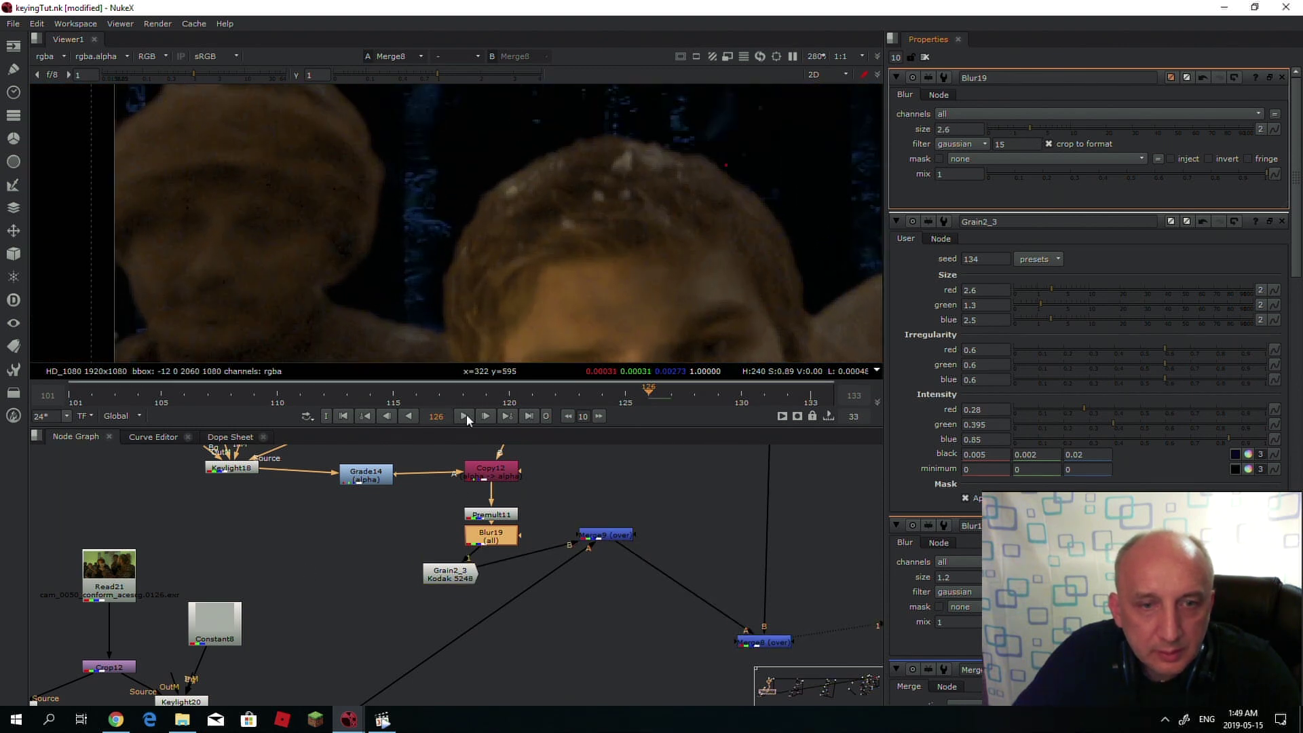
double_click(490, 535)
key("Delete")
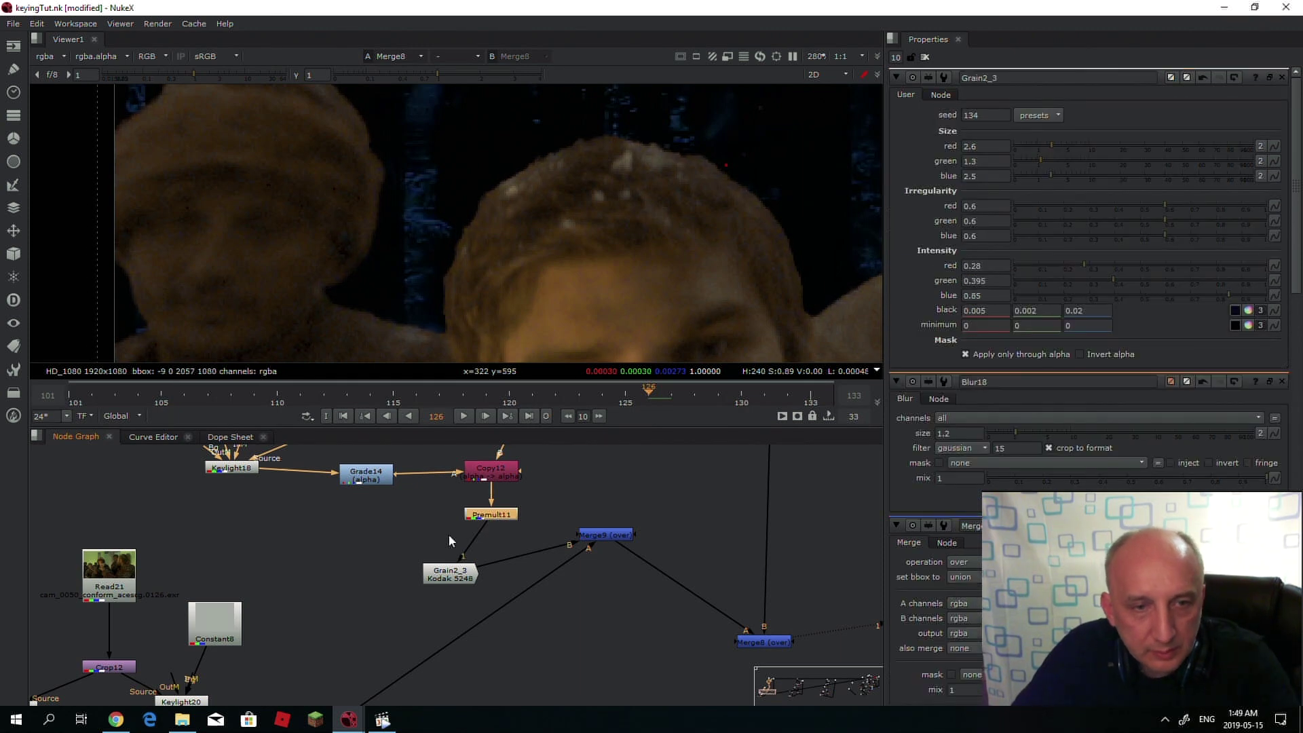
key("Tab")
type("de")
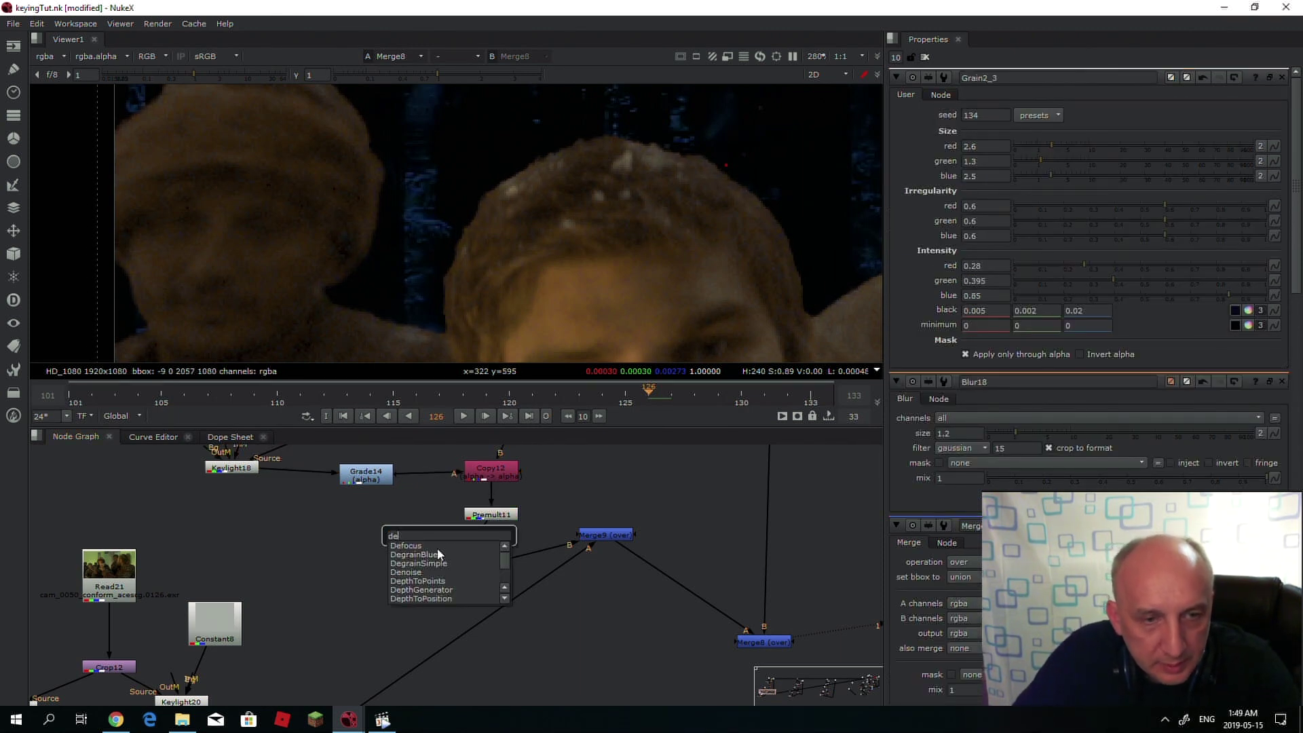
left_click(410, 546)
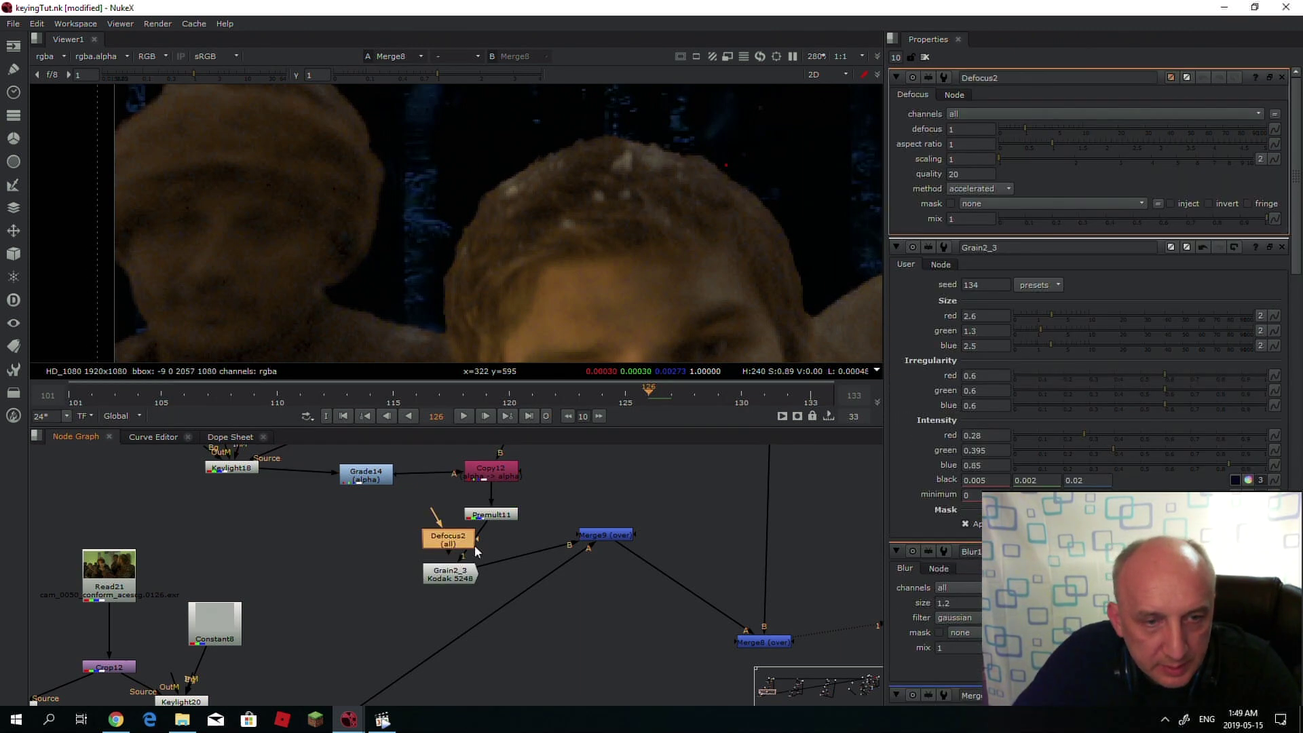
scroll(548, 234, "up", 3)
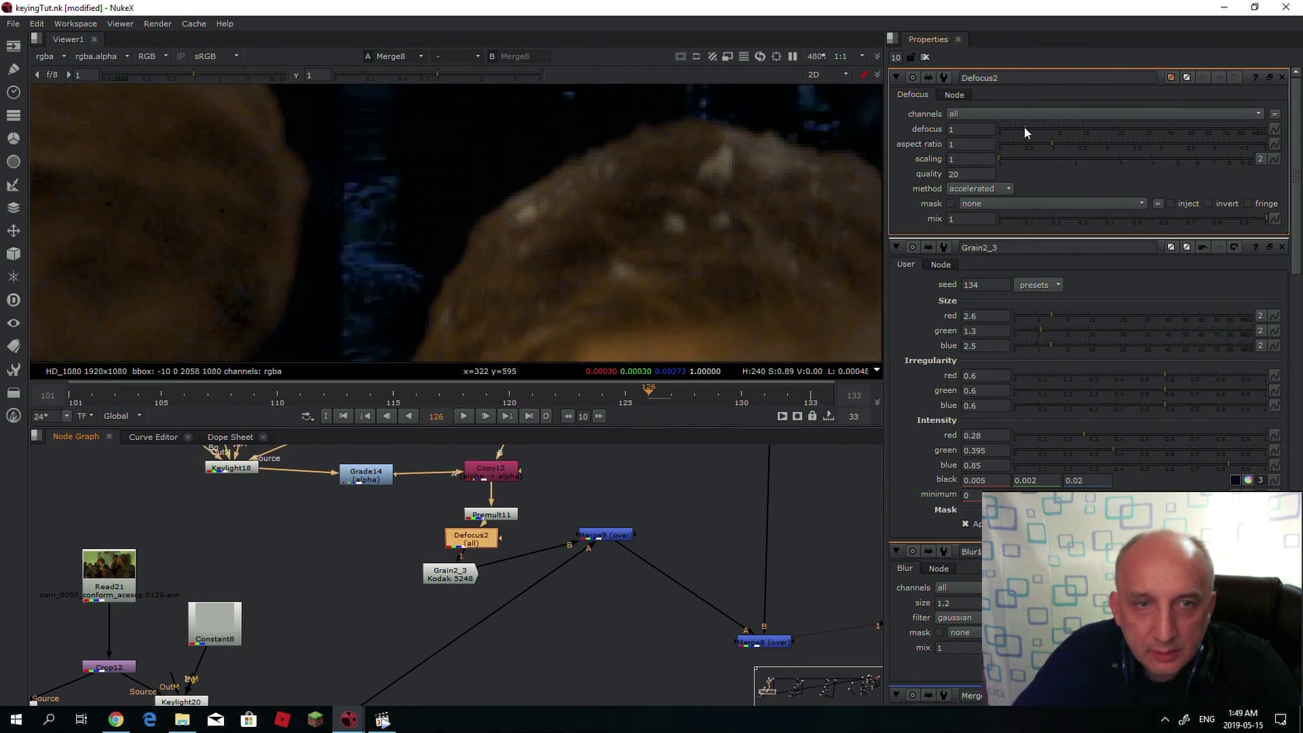
mouse_move(1024, 126)
left_mouse_down()
mouse_move(1050, 126)
mouse_move(1025, 132)
left_mouse_up()
scroll(475, 169, "down", 4)
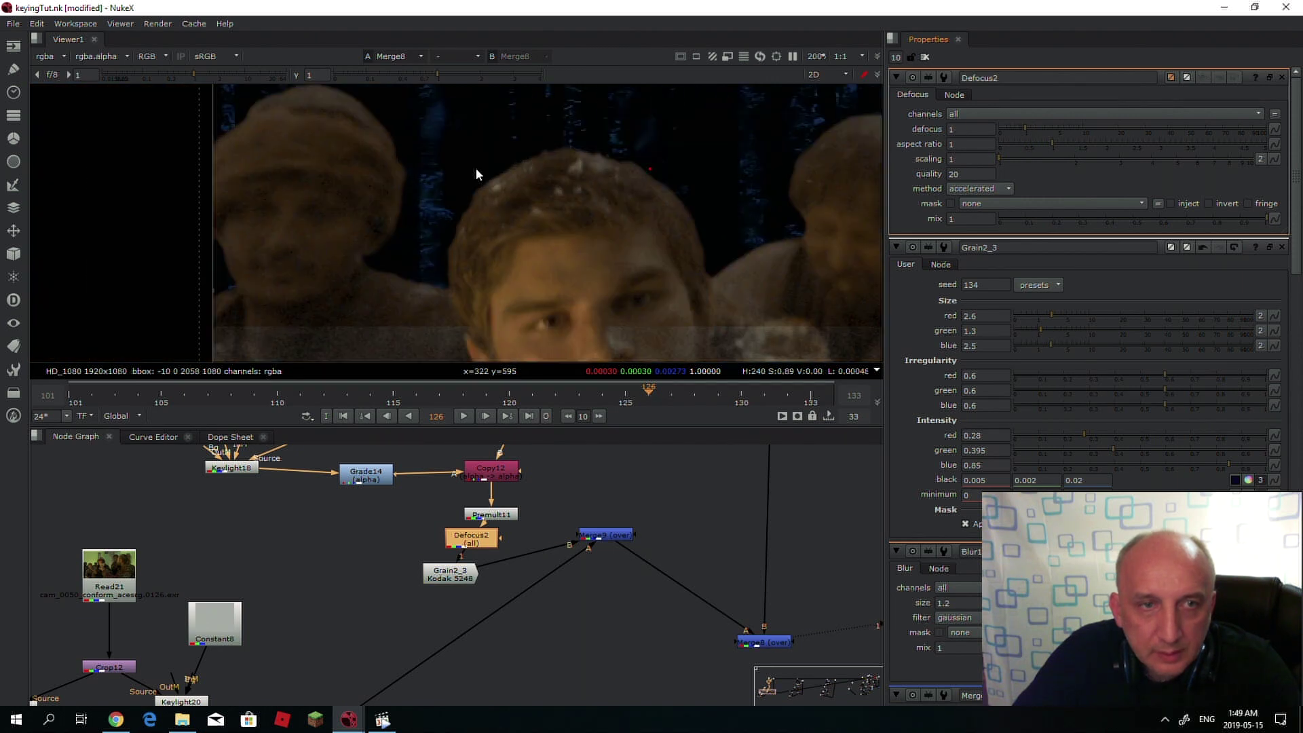
scroll(478, 169, "down", 3)
middle_click_drag(616, 206, 548, 224)
scroll(332, 179, "up", 3)
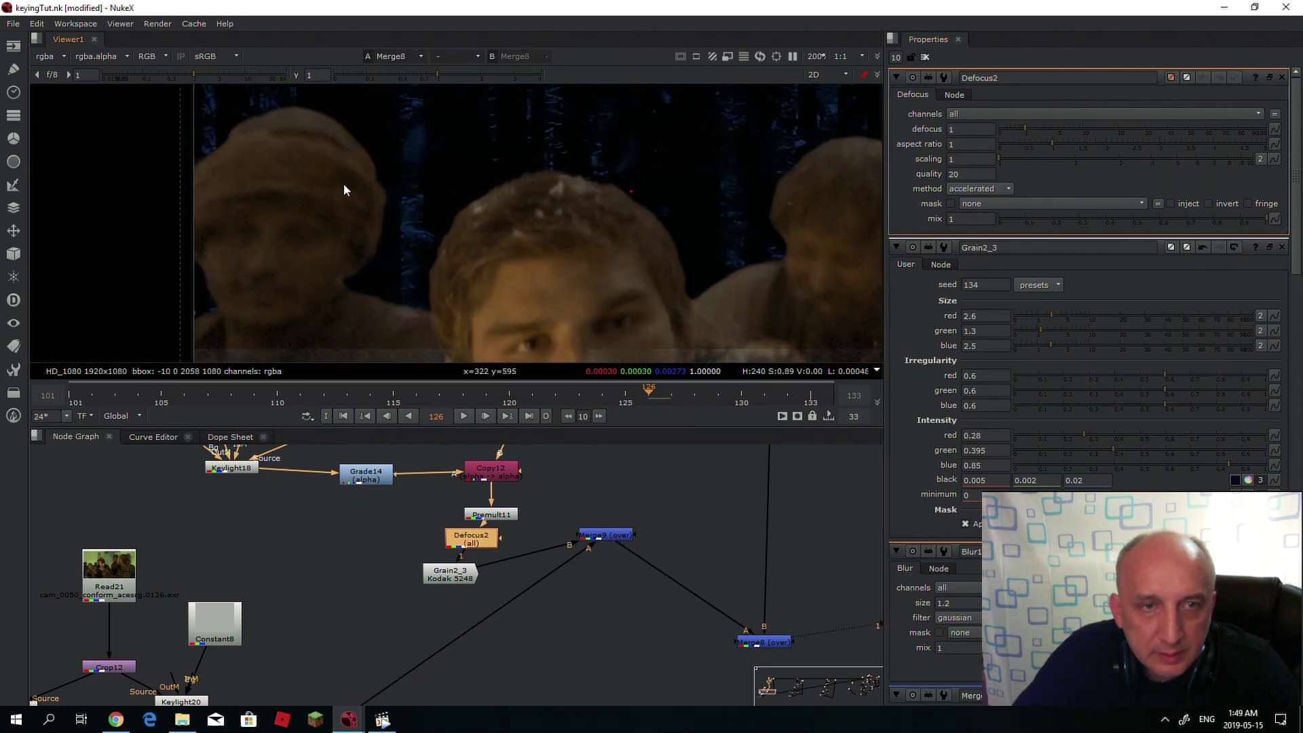
scroll(343, 190, "up", 2)
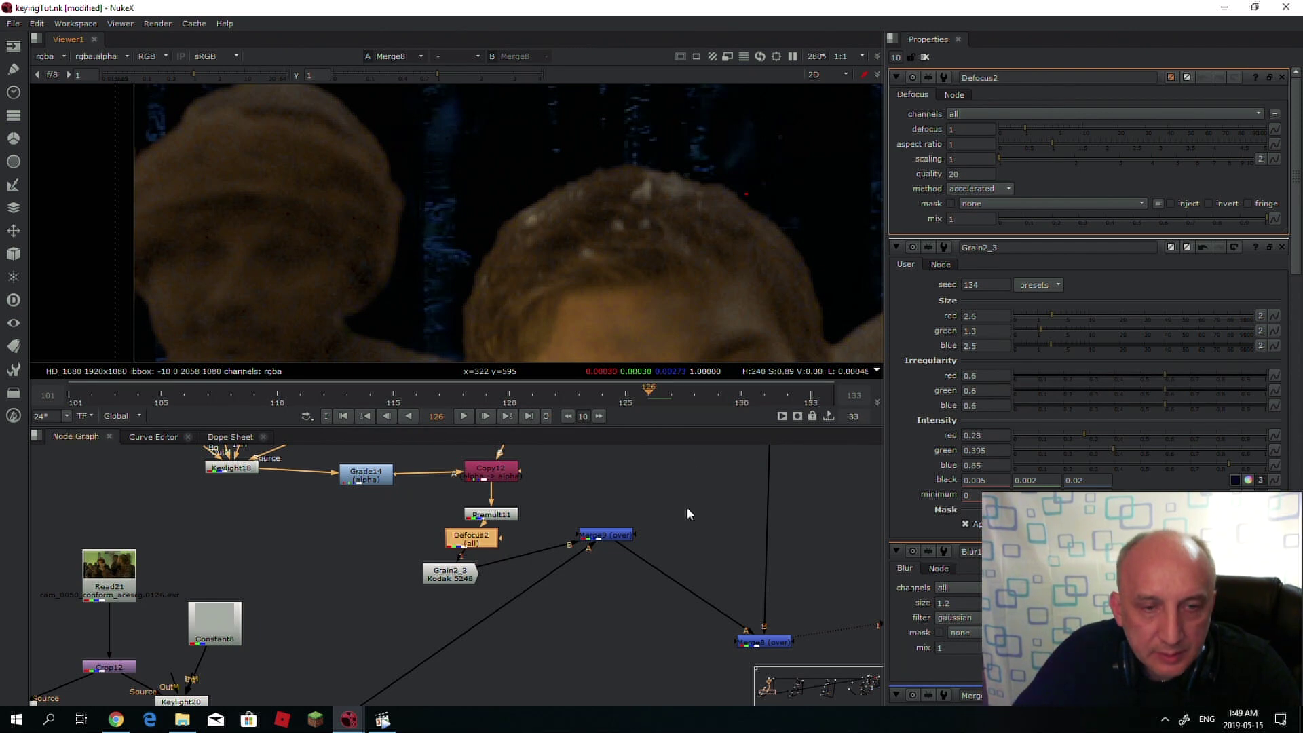
scroll(666, 561, "down", 4)
scroll(611, 577, "up", 2)
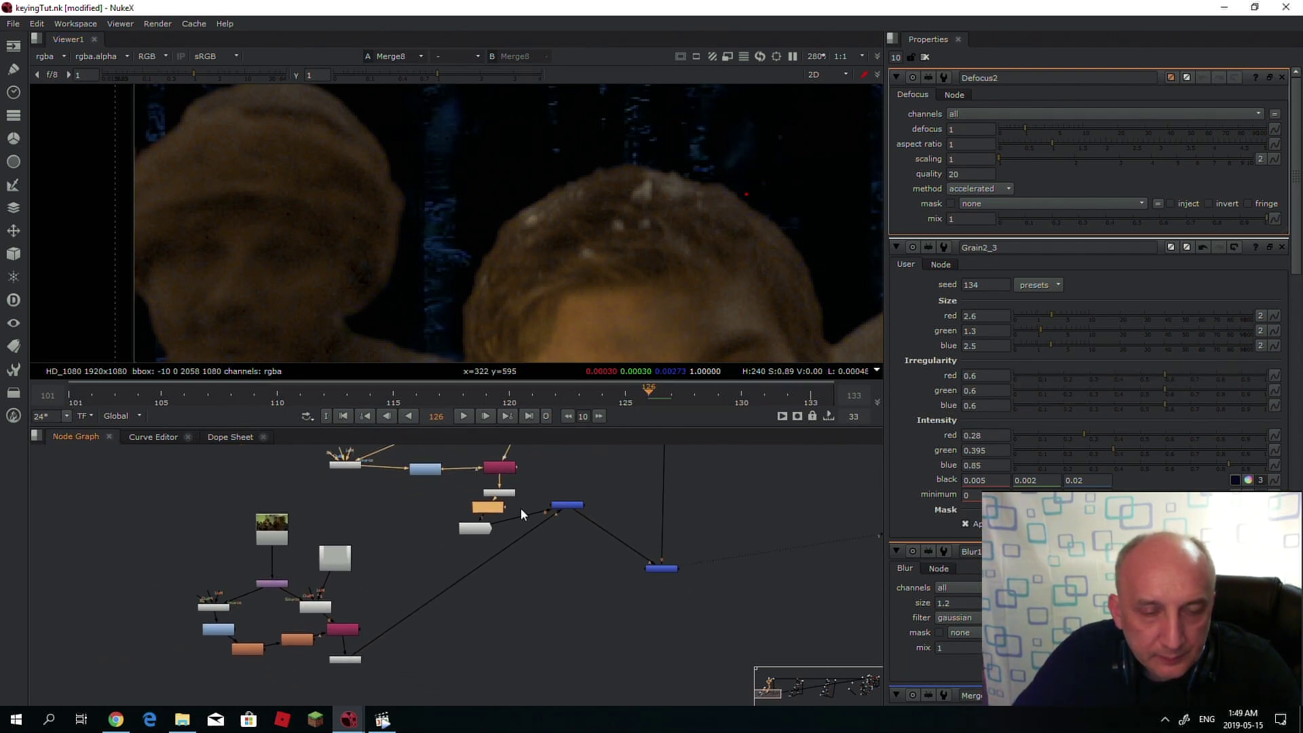
scroll(529, 471, "up", 5)
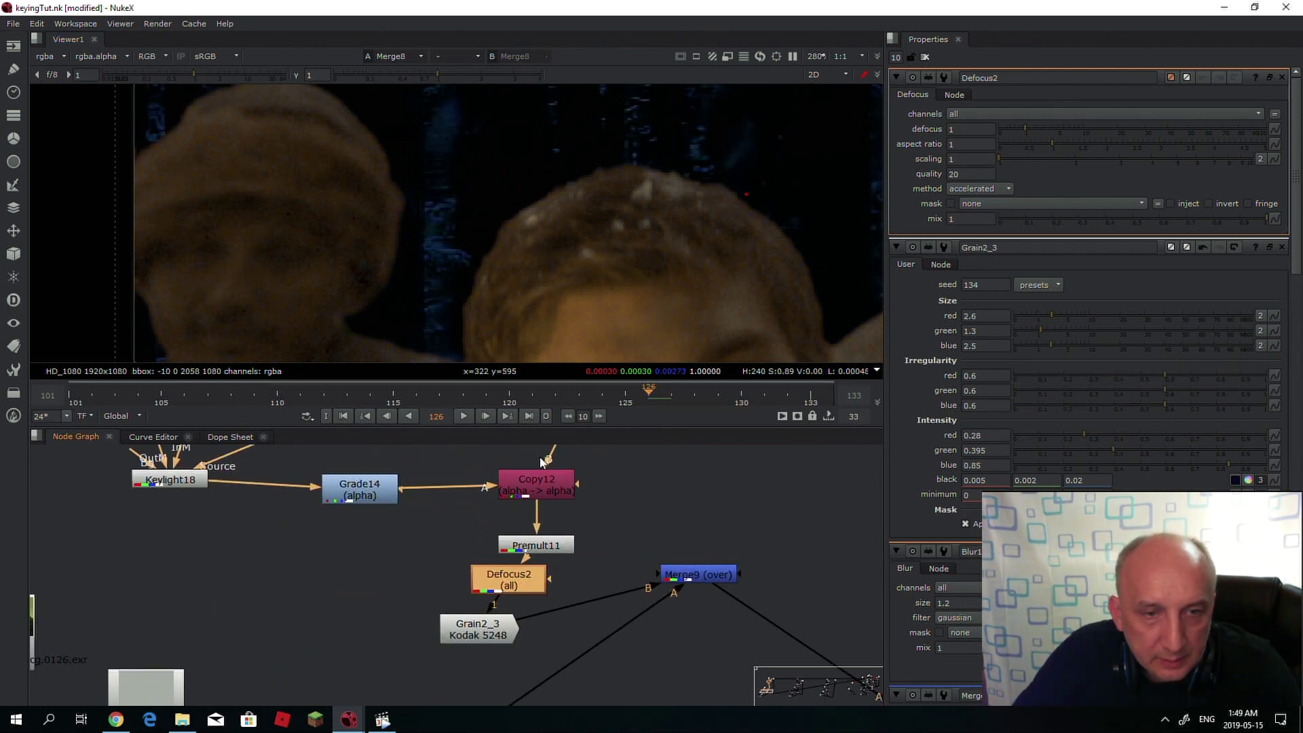
- View the Copy12 keyed image and then the Premult11 premultiplied key
left_click(540, 475)
key("1")
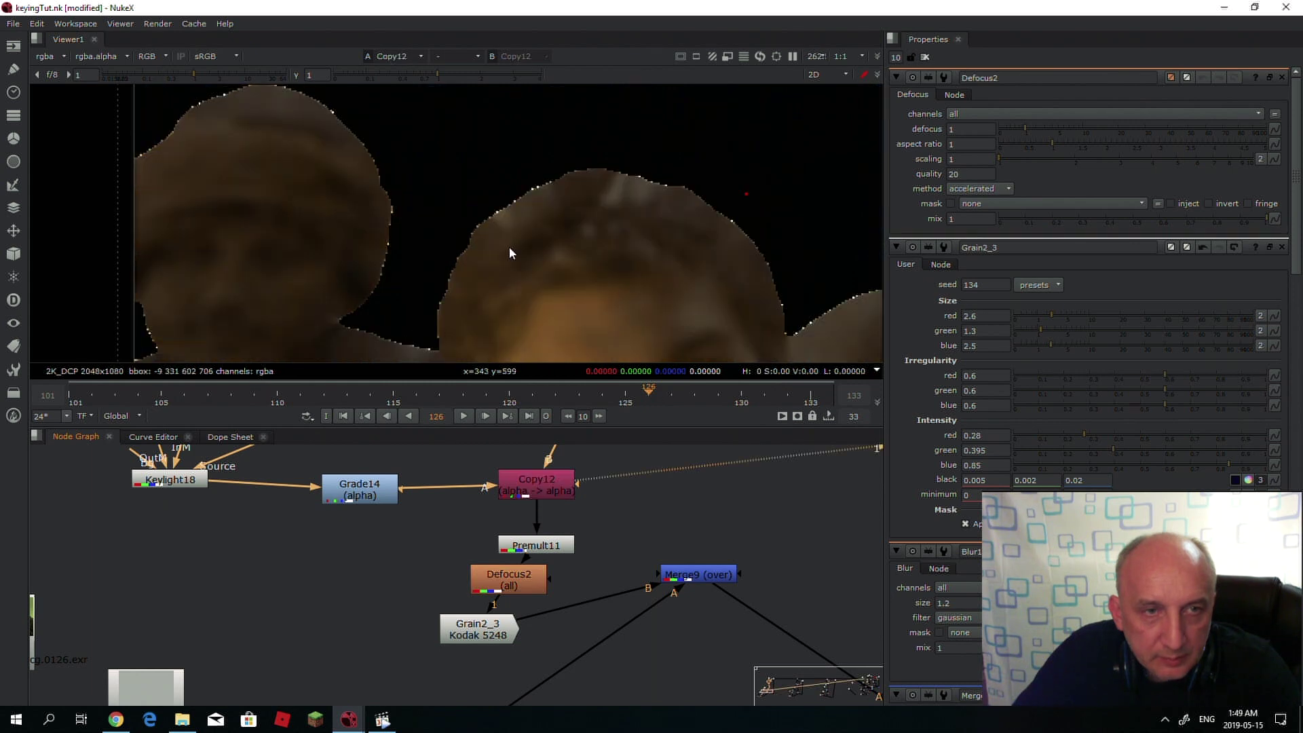
left_click(548, 543)
key("1")
scroll(513, 195, "down", 4)
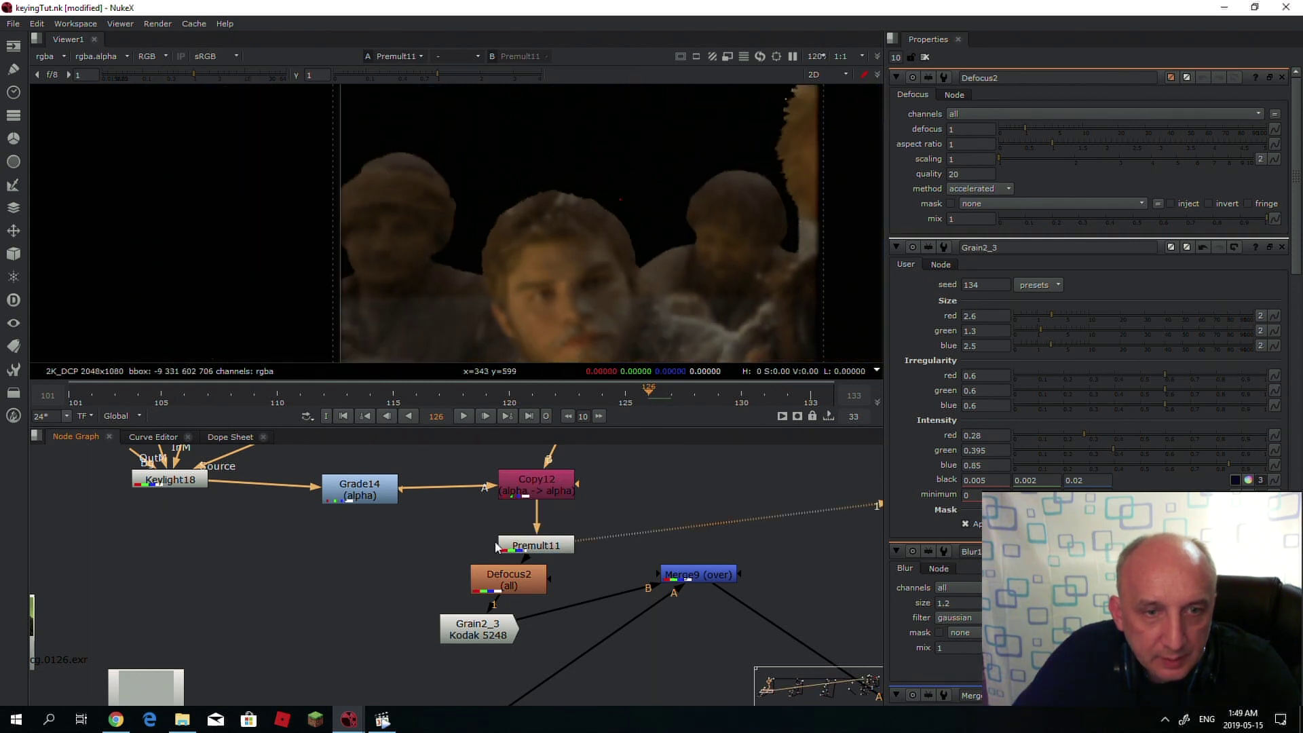
scroll(533, 543, "down", 5)
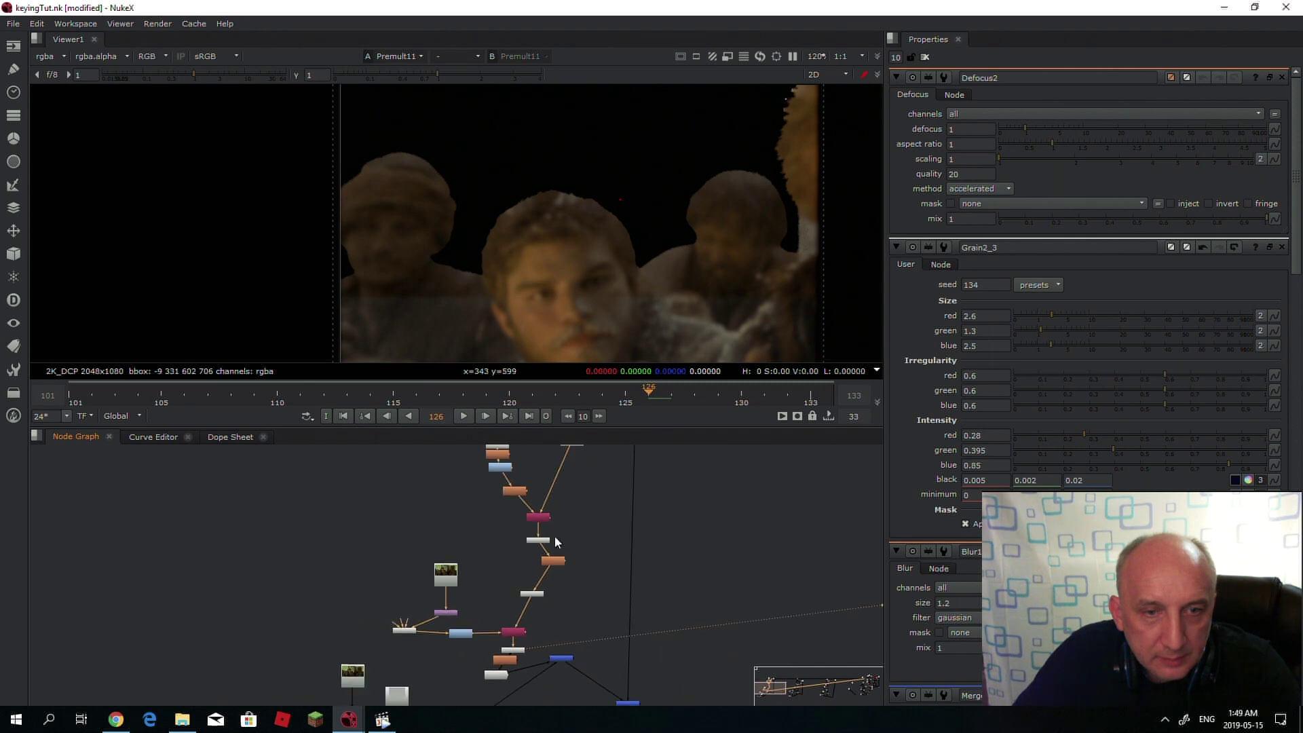
scroll(555, 541, "up", 5)
- View Premult10's output, then Copy11's, then Premult10 again in the other branch
left_click(519, 563)
key("1")
scroll(403, 184, "up", 3)
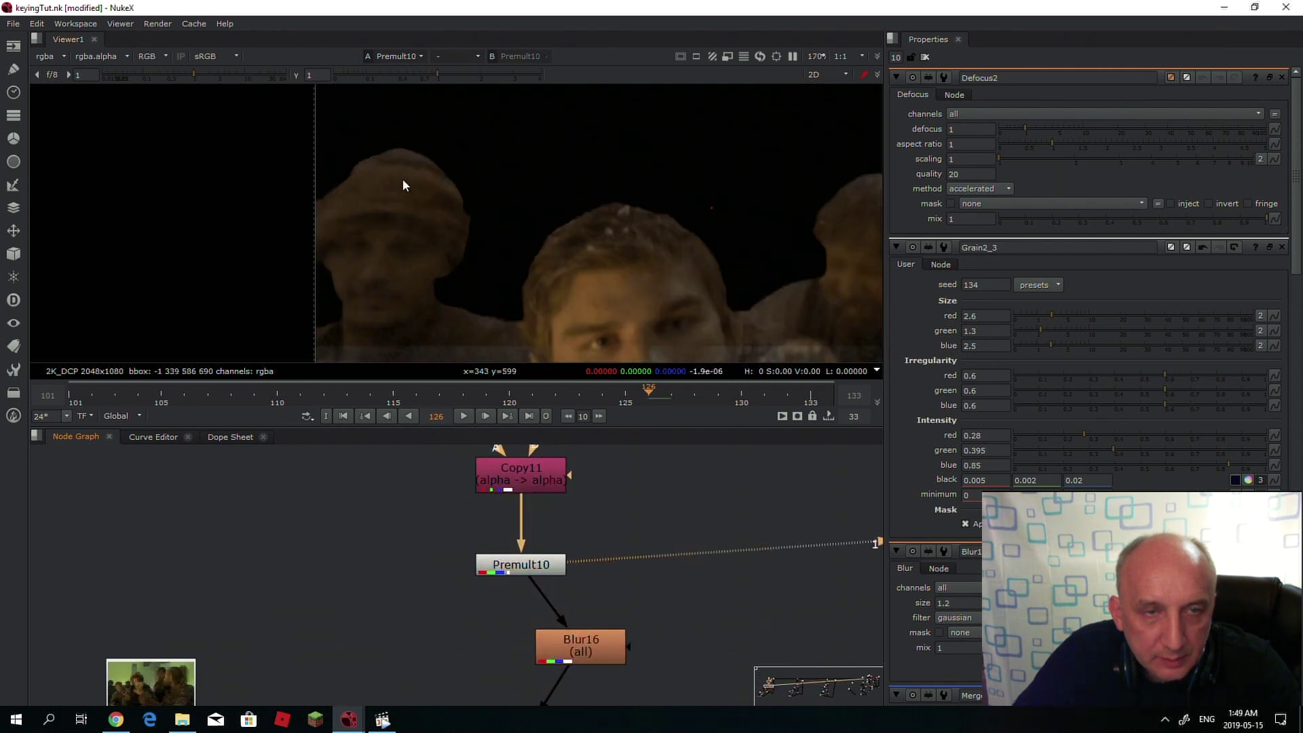
scroll(403, 184, "up", 1)
left_click(547, 475)
key("1")
scroll(596, 555, "down", 3)
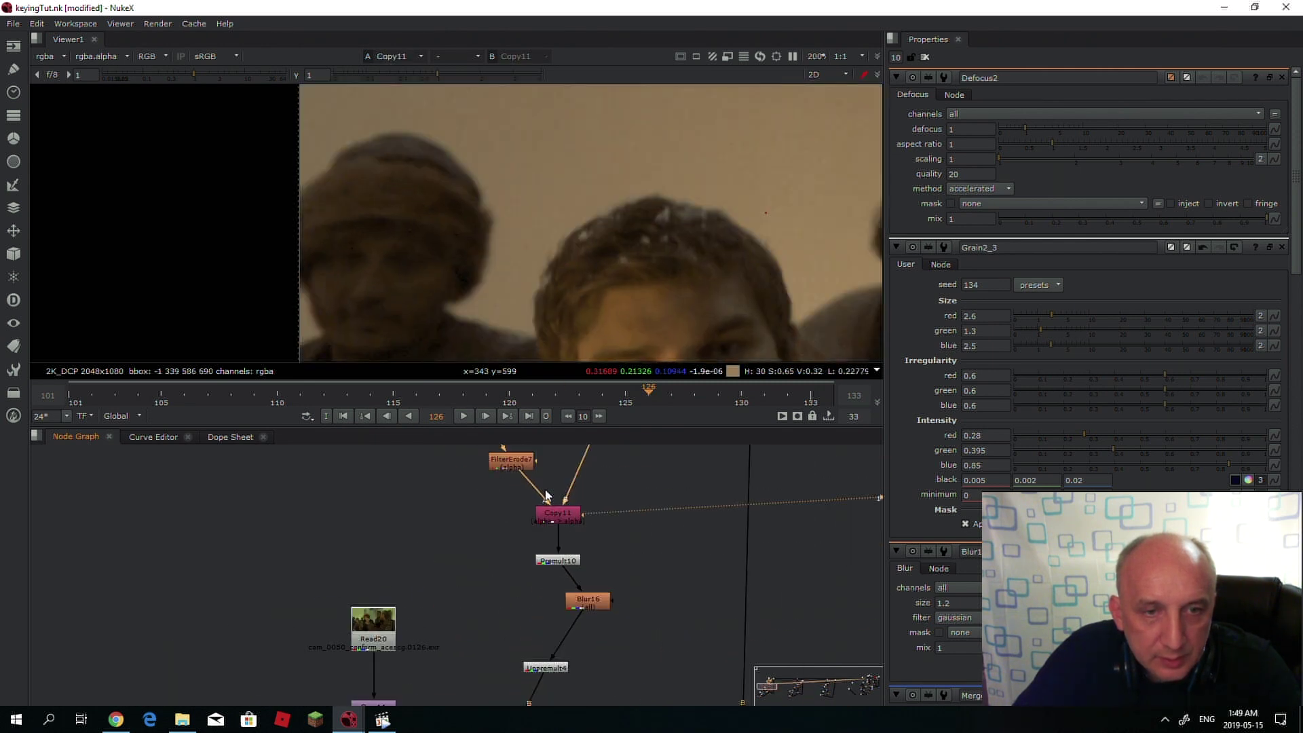
left_click(562, 561)
key("1")
- Disable and re-enable FilterErode7 to compare the matte edges
middle_click_drag(642, 512, 664, 559)
left_click(538, 508)
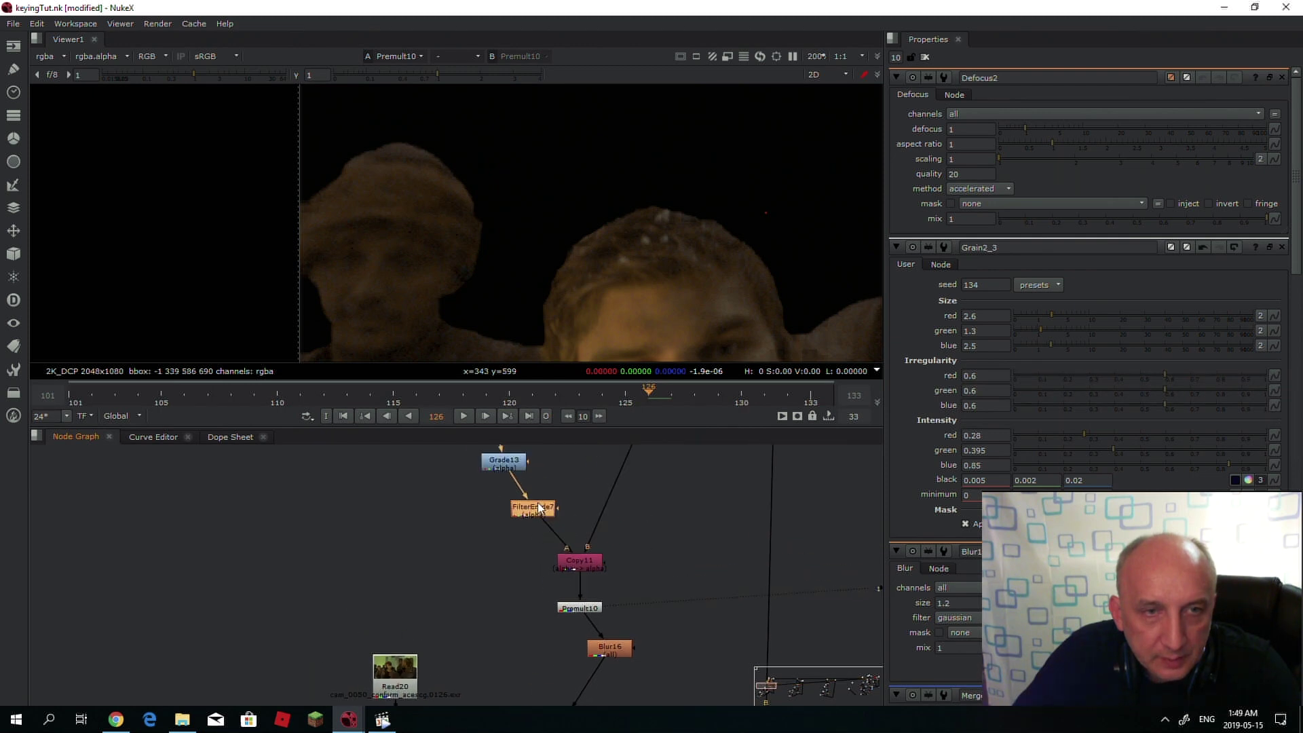
left_click(540, 508)
key("d")
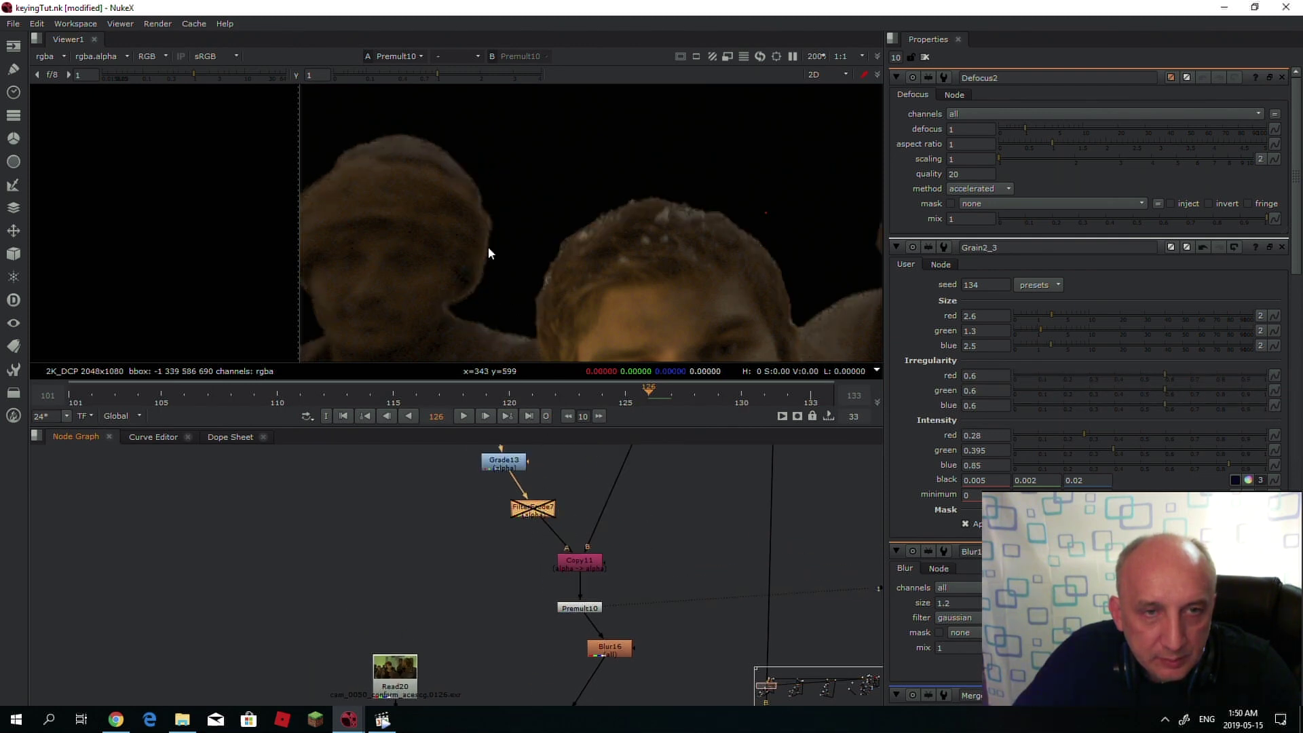
scroll(490, 253, "up", 3)
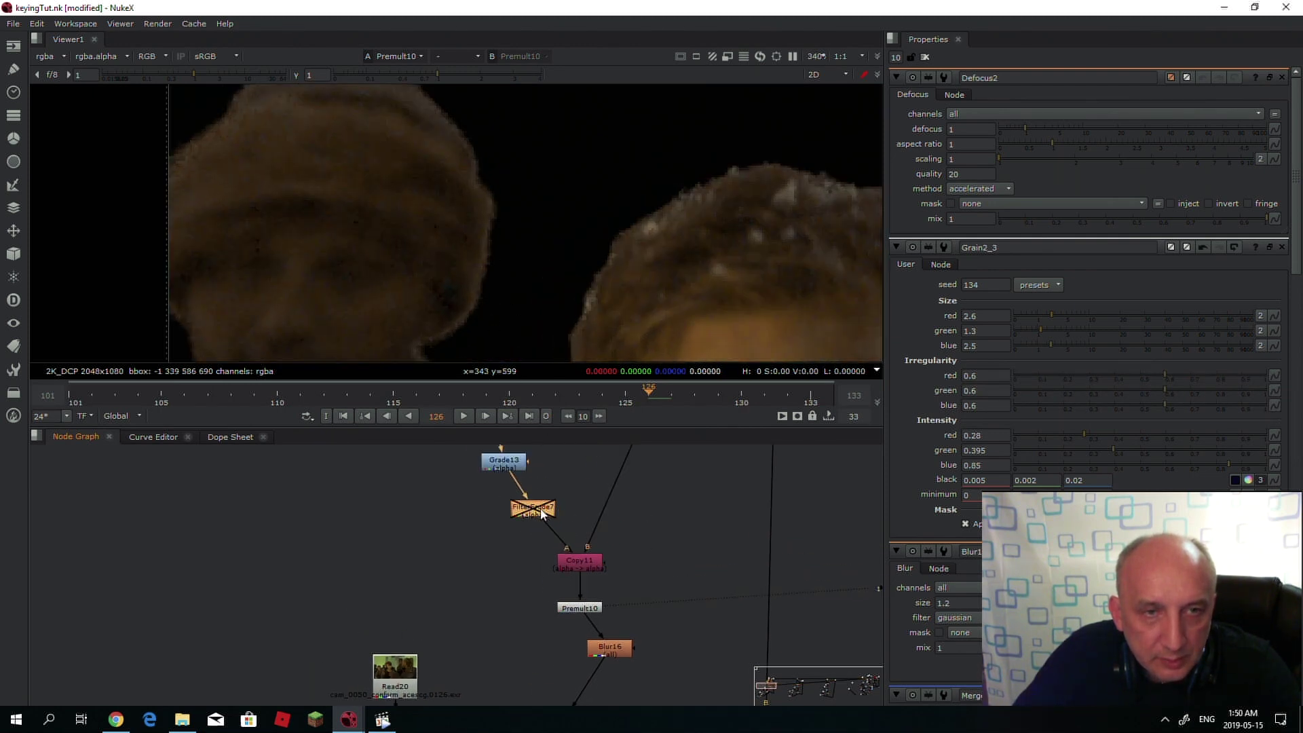
key("d")
- View Blur16's blurred output
left_click(588, 612)
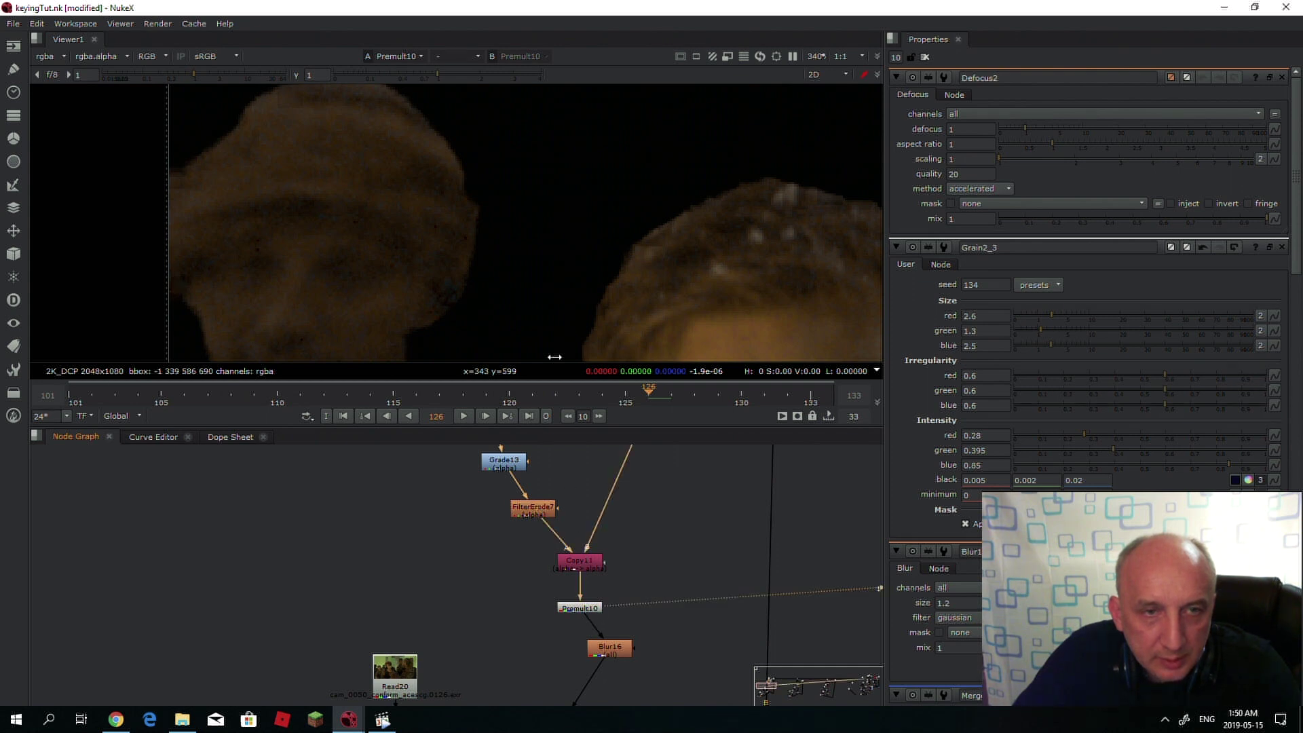
scroll(537, 293, "down", 3)
left_click(625, 650)
key("1")
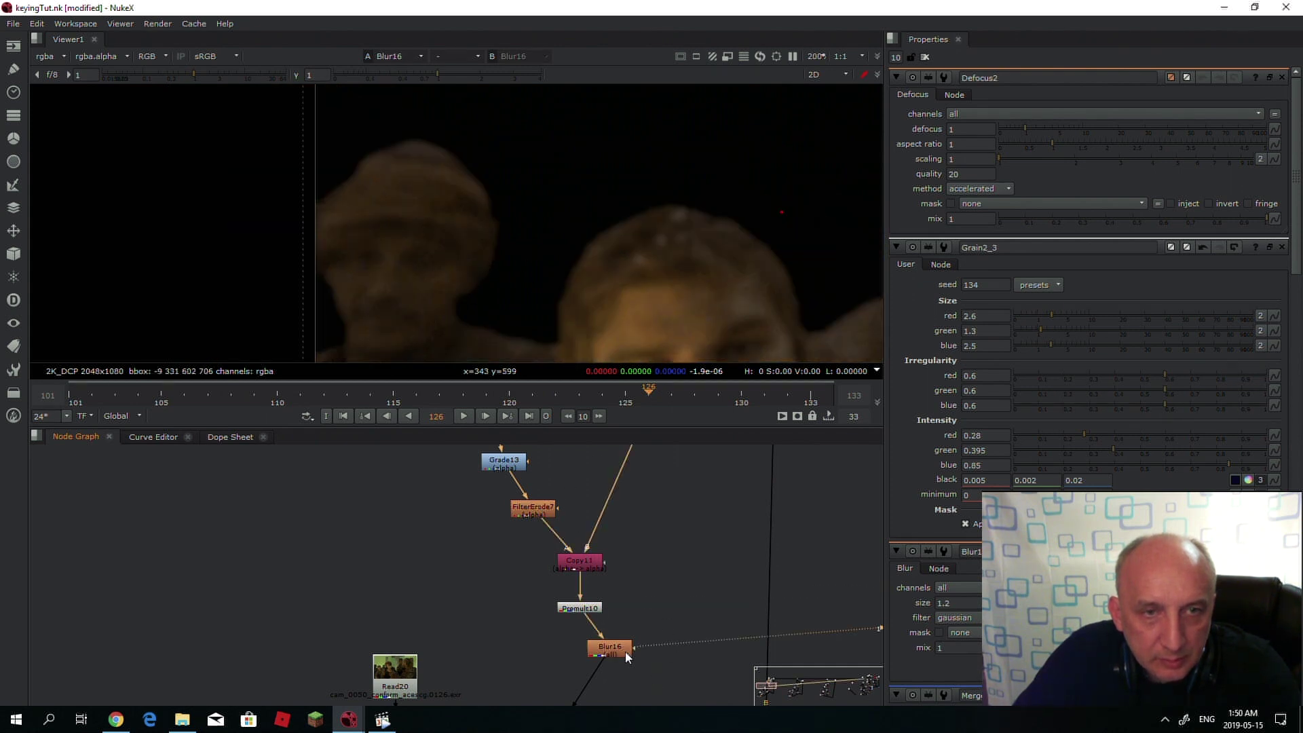
scroll(503, 524, "down", 4)
scroll(523, 617, "up", 4)
- View Unpremult4's edge-extended result and raise Blur16's size to 11.8
key("1")
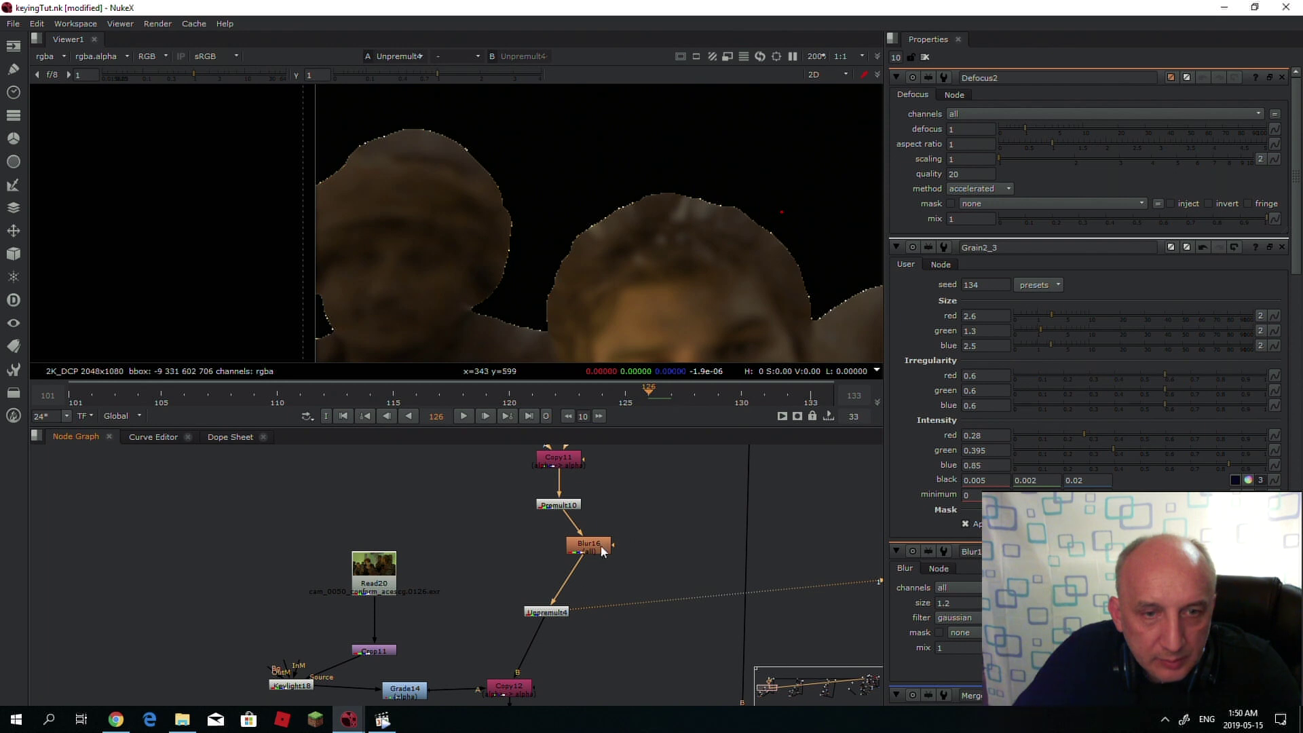
double_click(588, 544)
left_click_drag(1048, 128, 1077, 137)
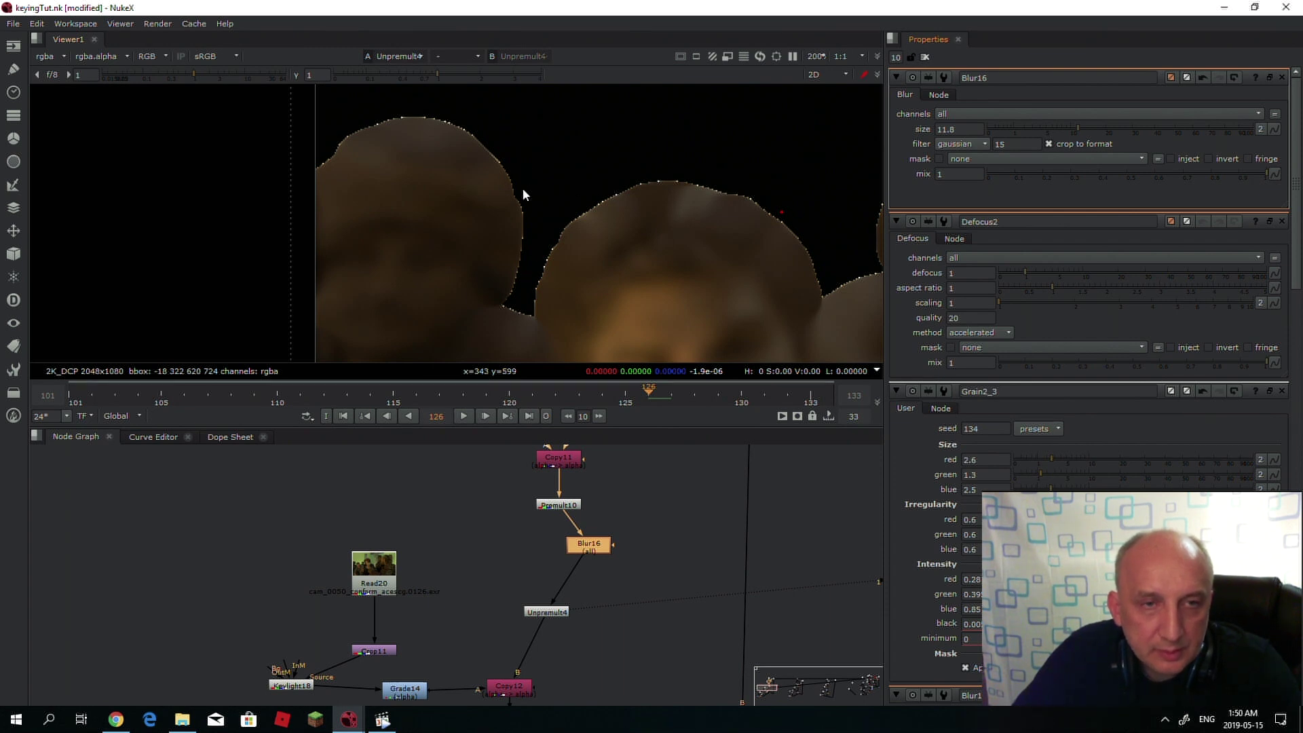
- Pan the Node Graph up and select the Read node at the top
middle_click_drag(498, 523, 513, 589)
scroll(482, 611, "down", 5)
scroll(487, 597, "up", 2)
middle_click_drag(493, 512, 505, 612)
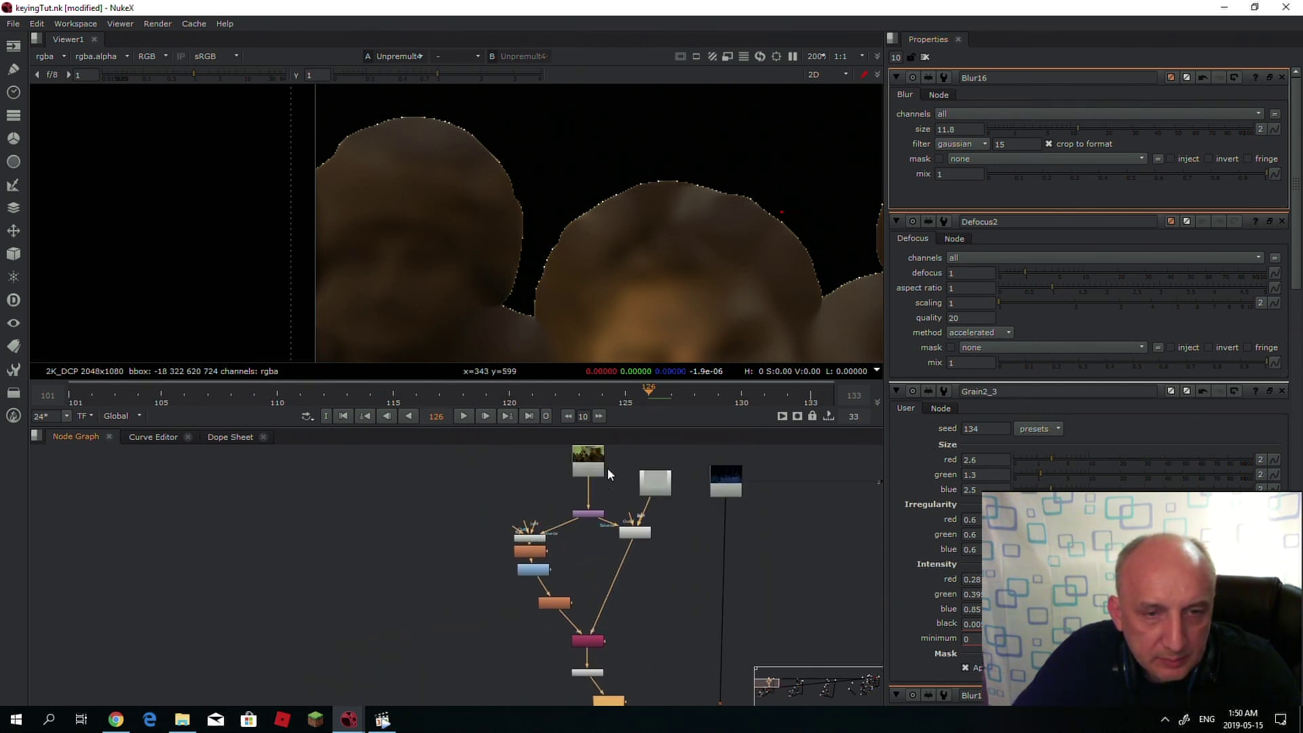
left_click(589, 465)
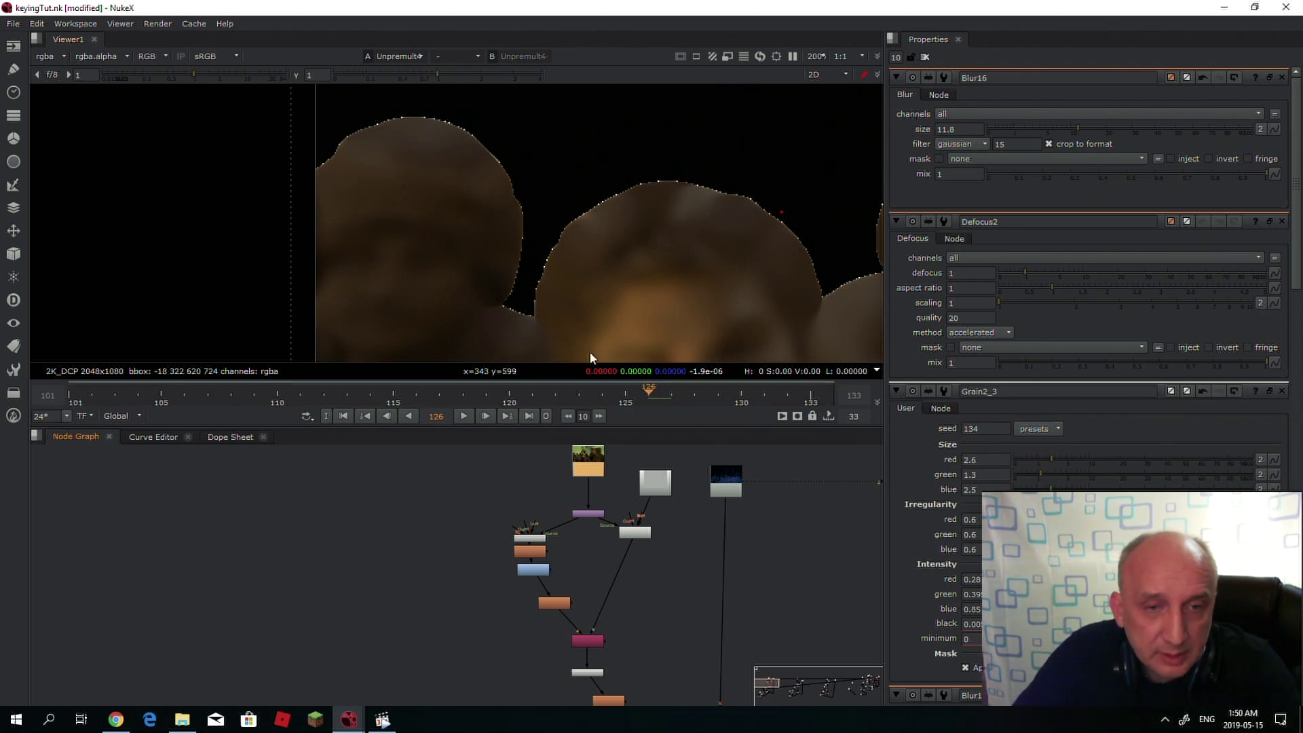
- Pan through the Node Graph past FilterErode7, Copy11, Read20, Unpremult4, Copy12, Grade14 and Keylight
scroll(495, 591, "up", 3)
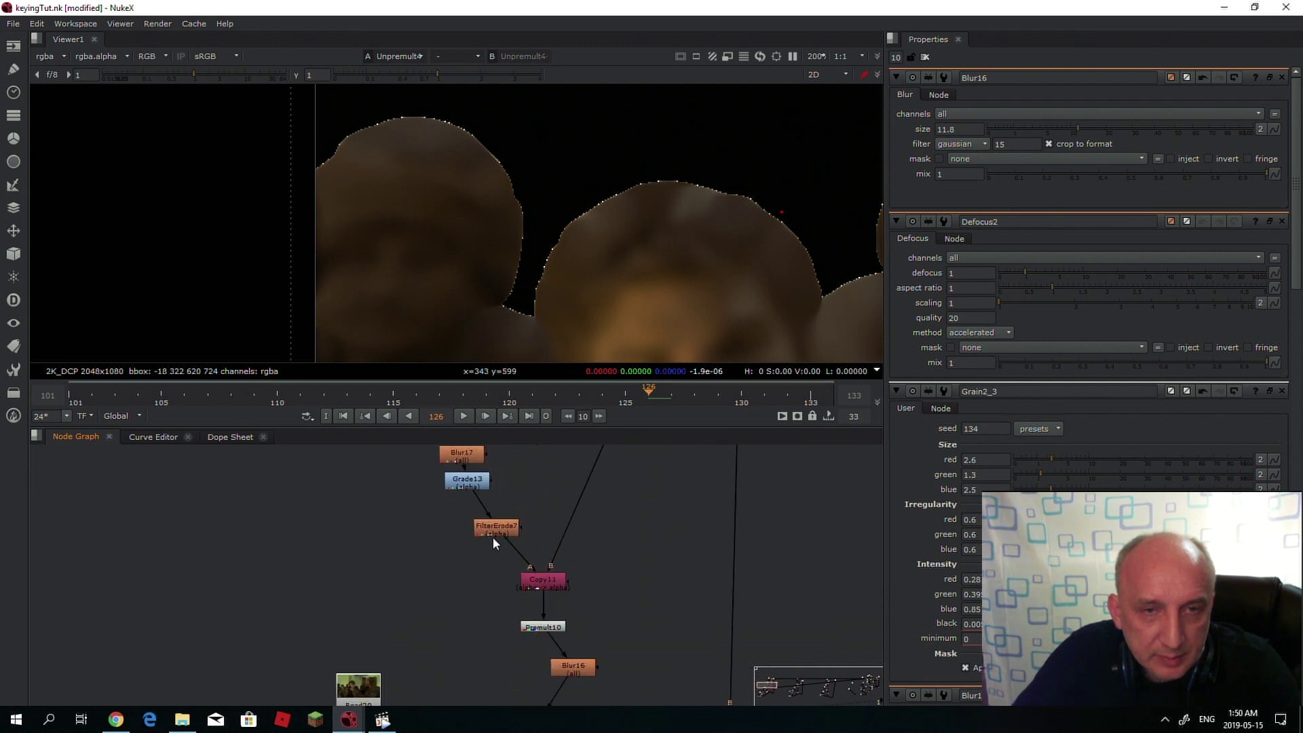
scroll(429, 536, "down", 2)
middle_click_drag(443, 566, 444, 519)
scroll(472, 491, "up", 3)
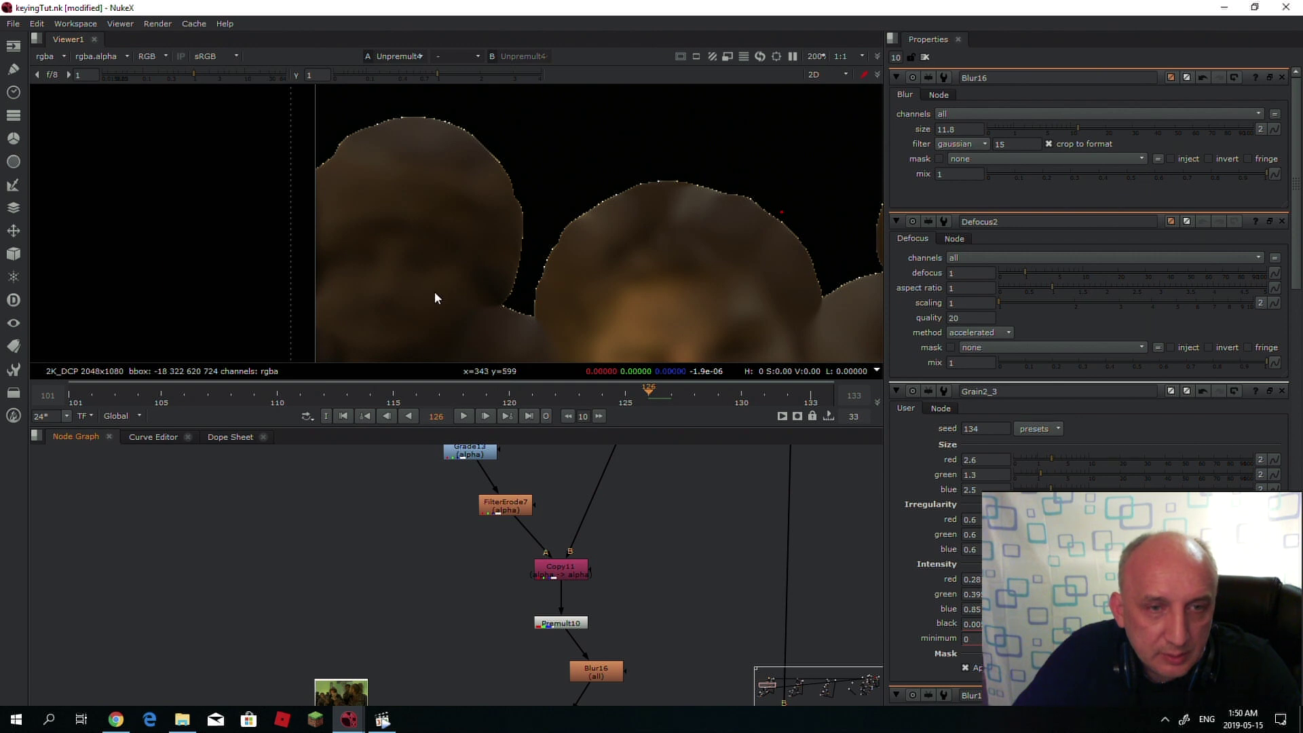
scroll(460, 565, "down", 1)
middle_click_drag(486, 604, 482, 573)
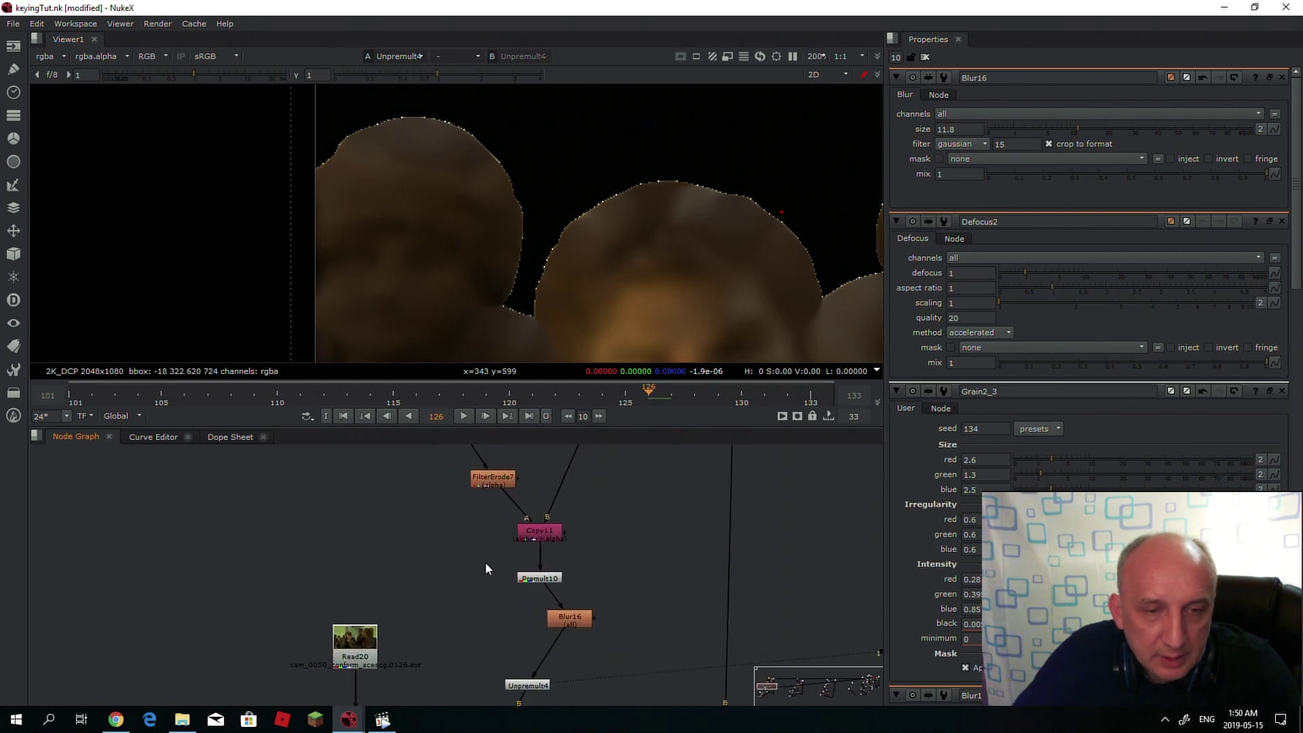
scroll(490, 569, "down", 1)
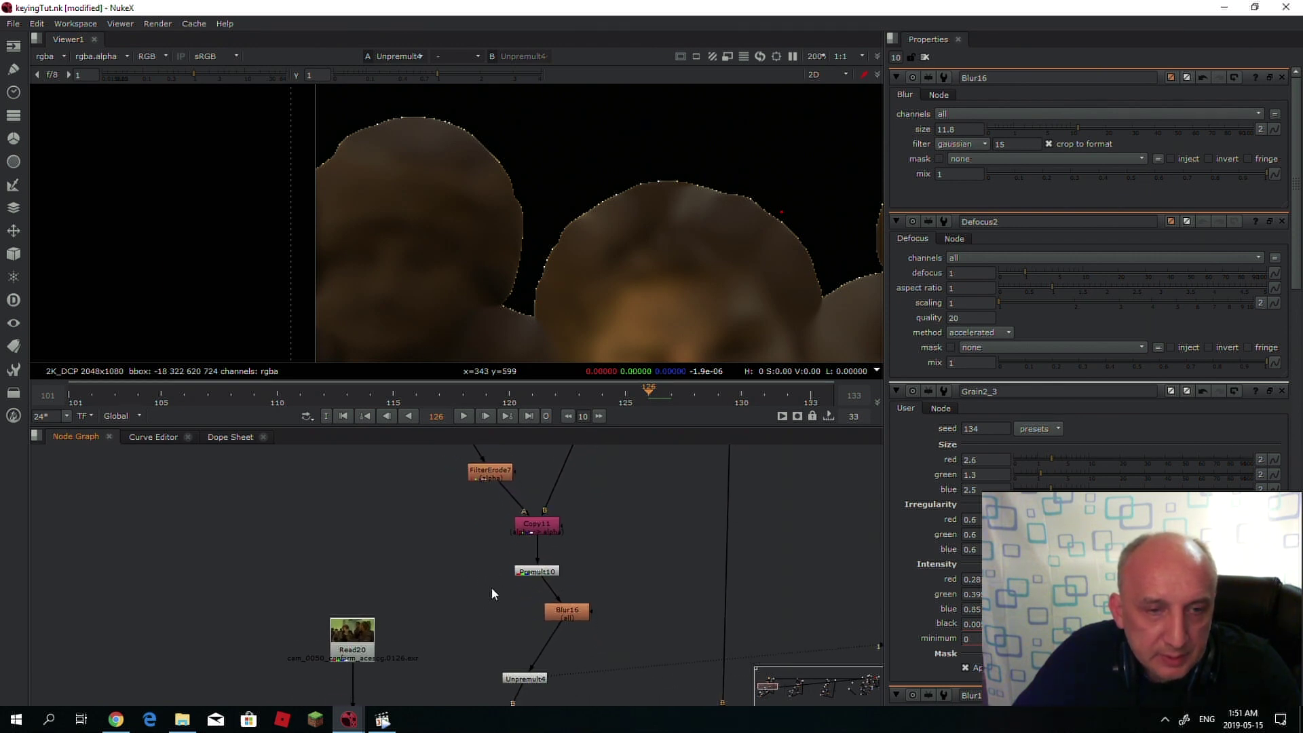
middle_click_drag(488, 563, 480, 535)
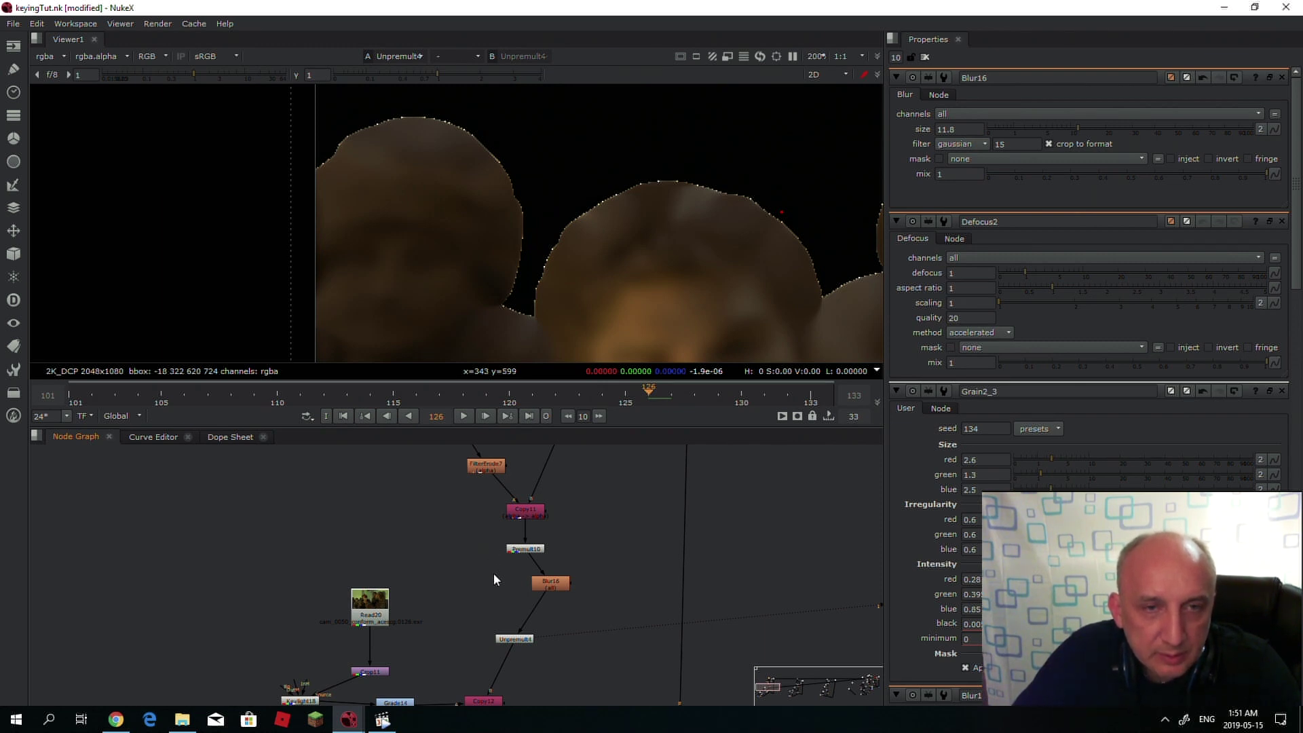
scroll(494, 565, "down", 2)
middle_click_drag(567, 643, 556, 505)
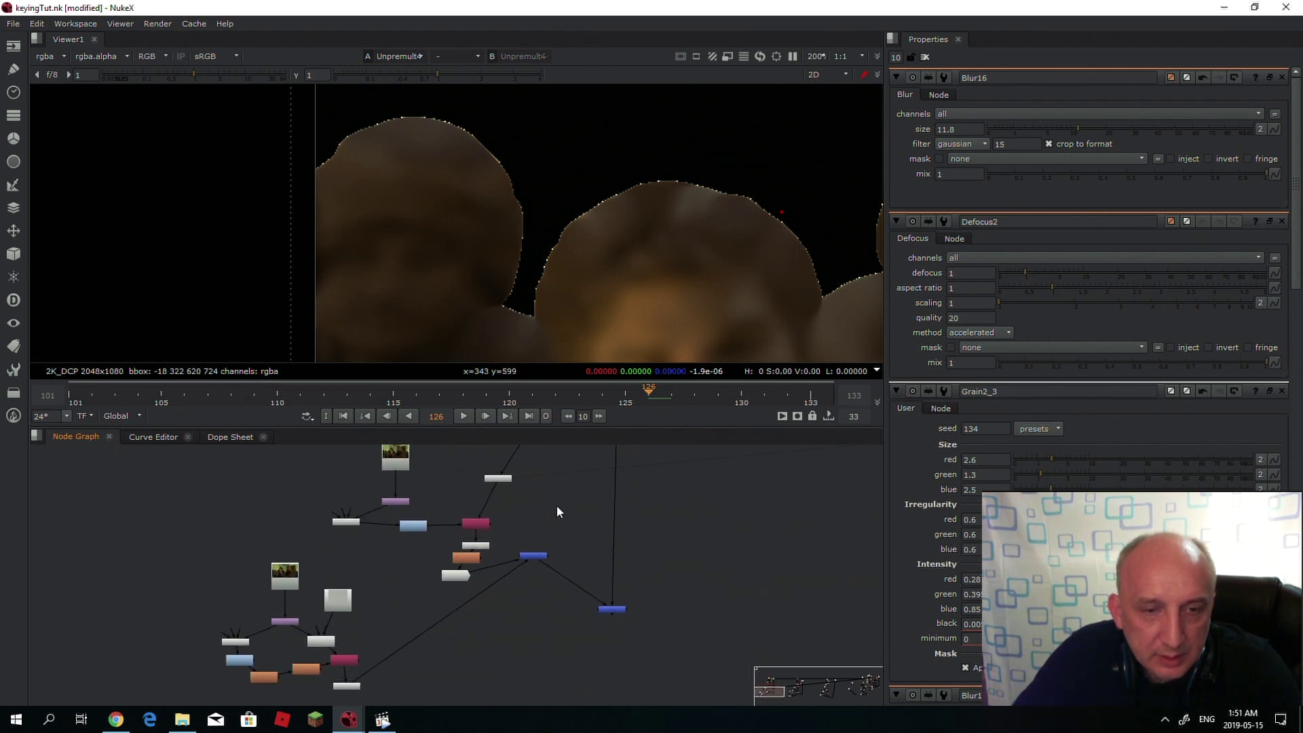
scroll(612, 599, "up", 2)
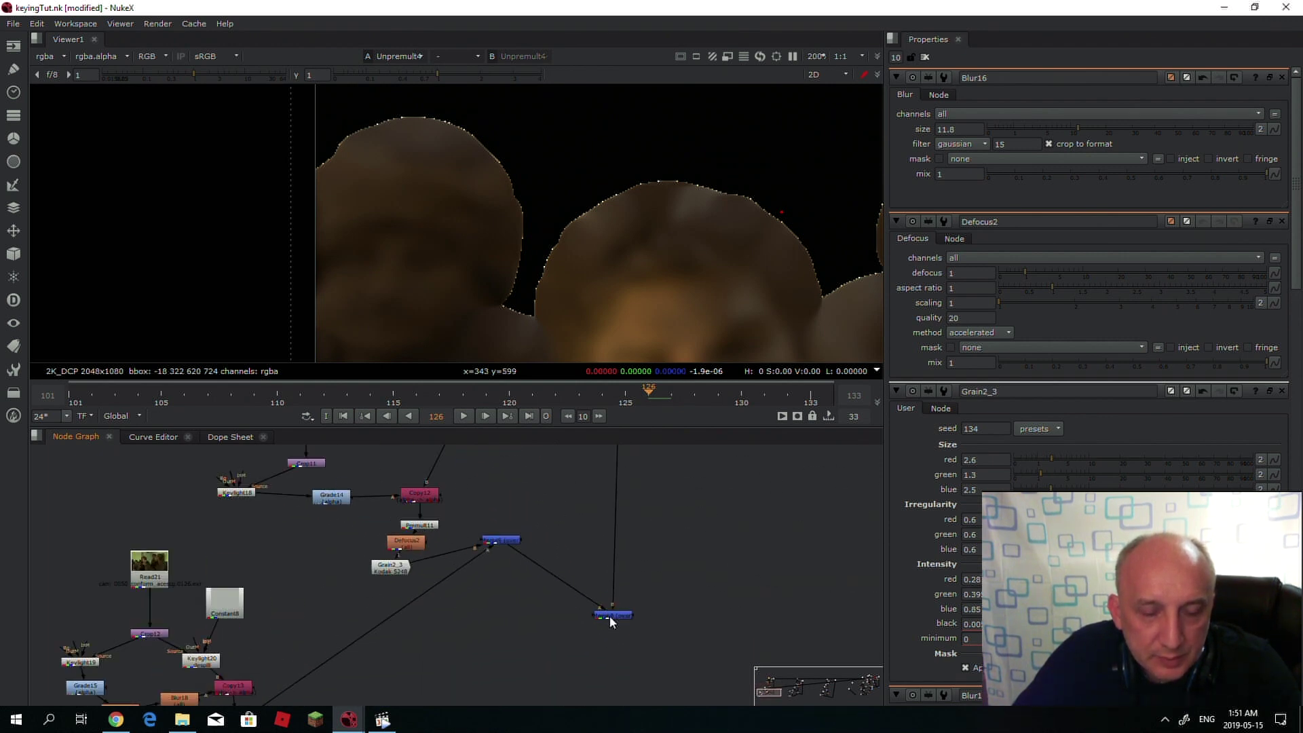
- Nudge the final Merge (over) node right and view the Merge8 composite
left_click(611, 616)
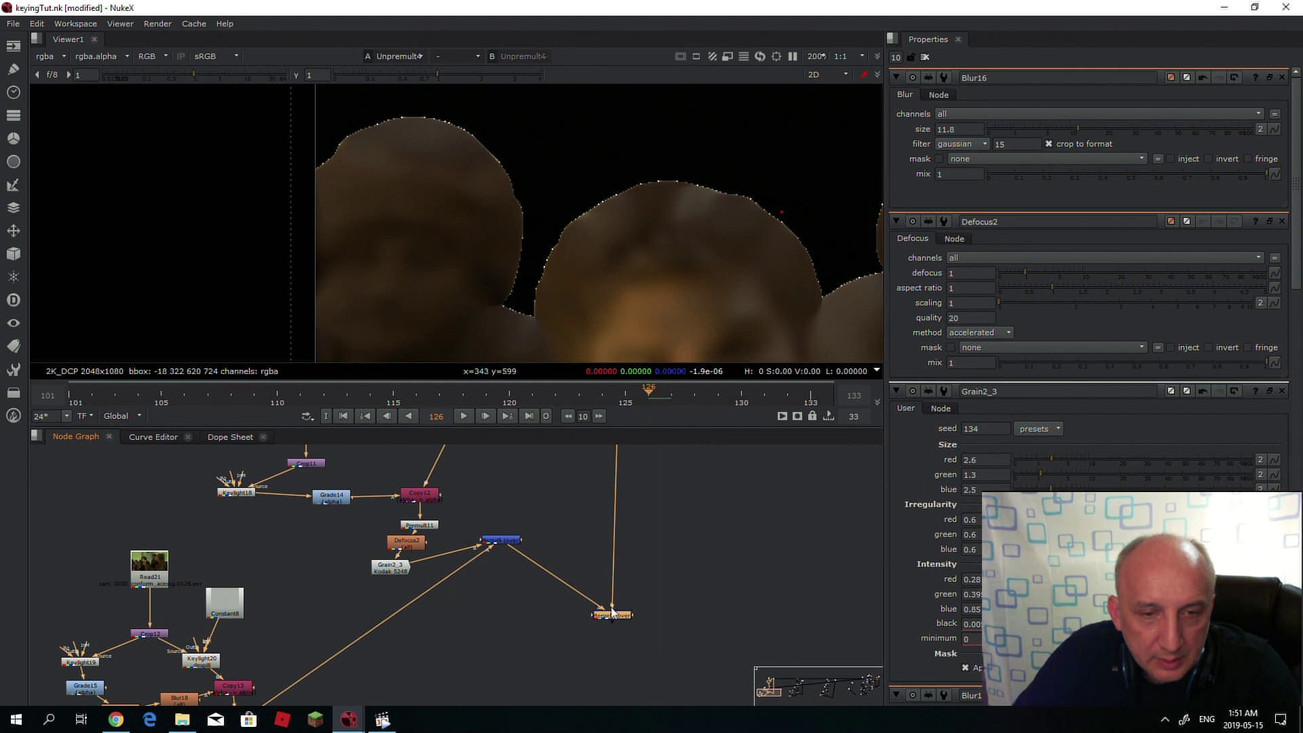
left_click_drag(611, 614, 620, 613)
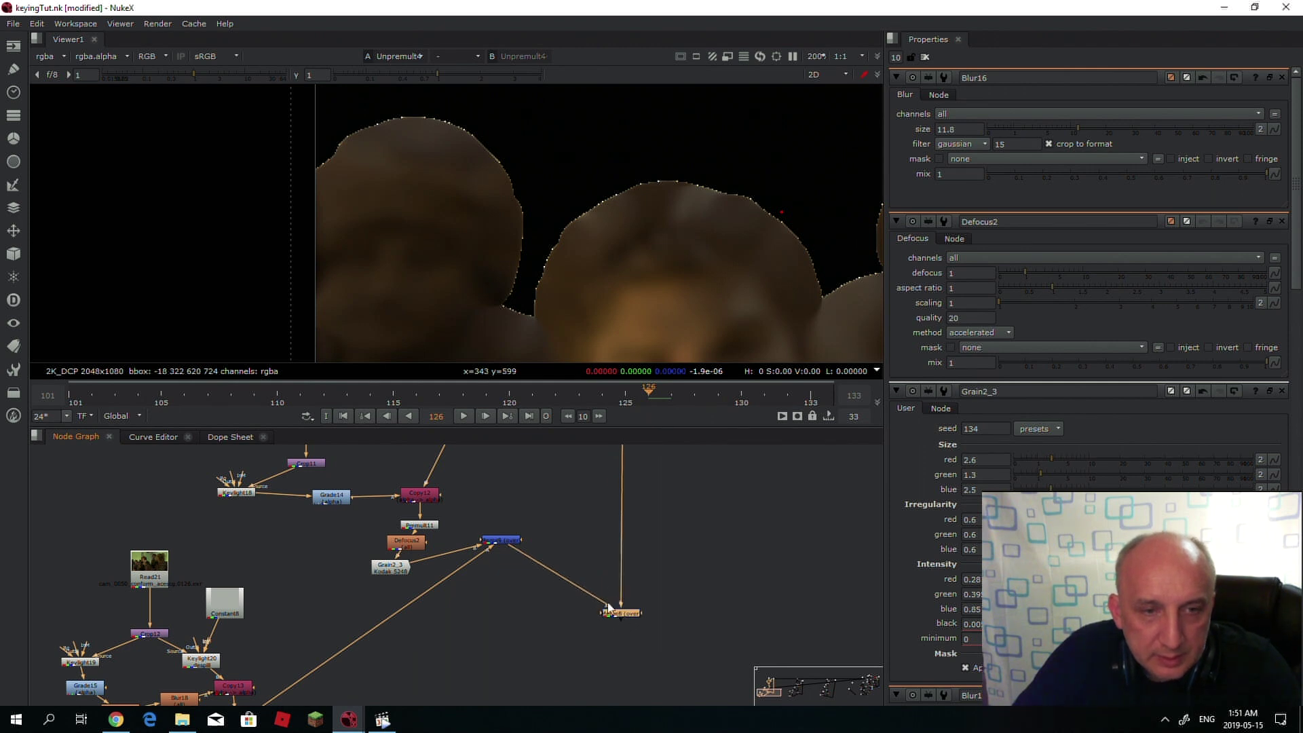
key("1")
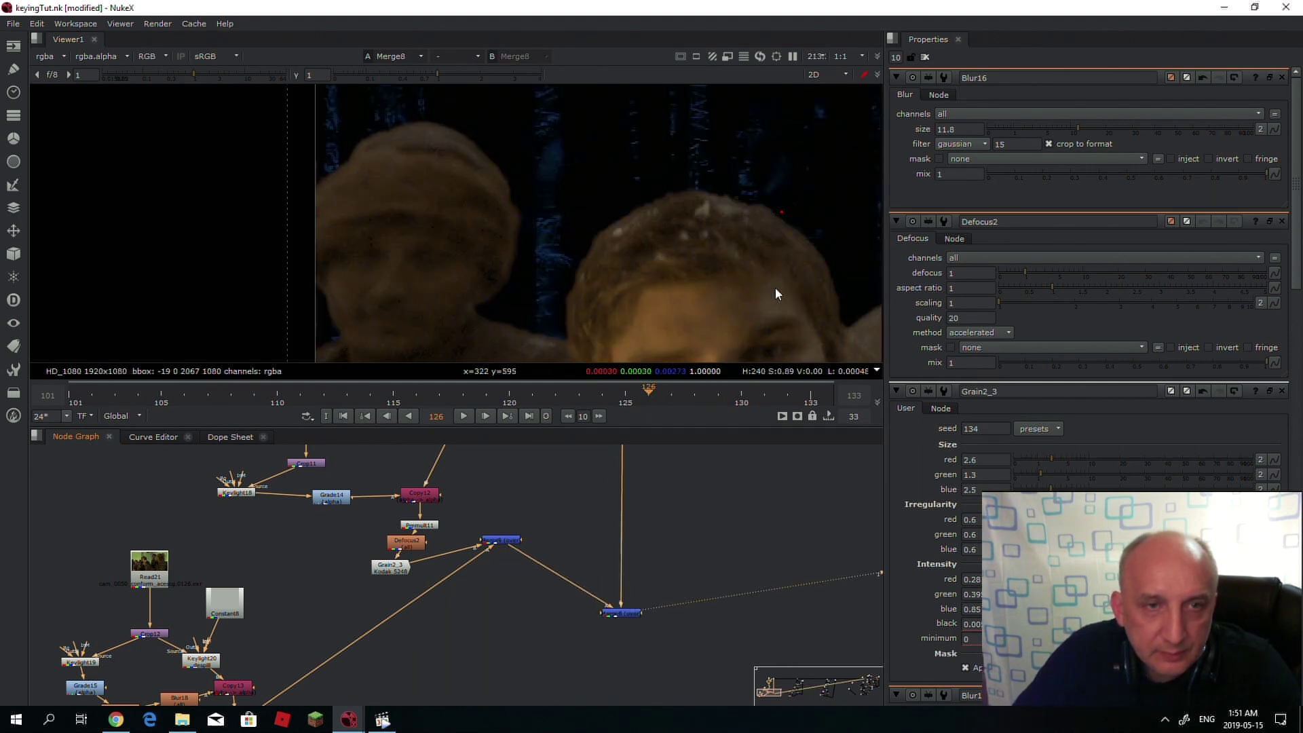